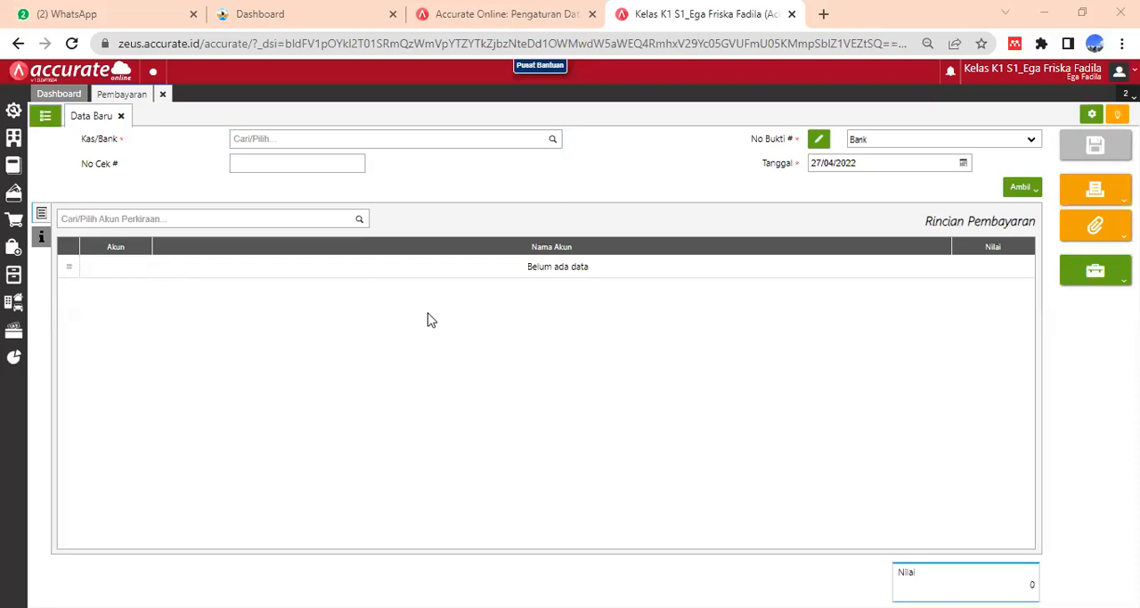
- Select Bank as the cash/bank account for the new payment, leaving the cheque number empty
click(279, 142)
text(ban)
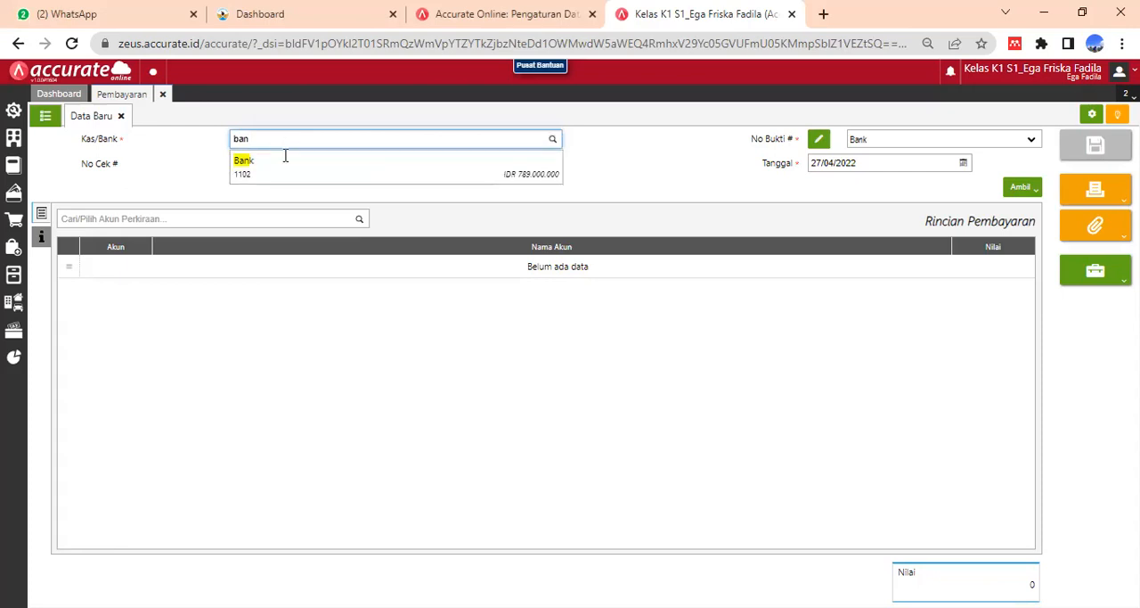
click(292, 172)
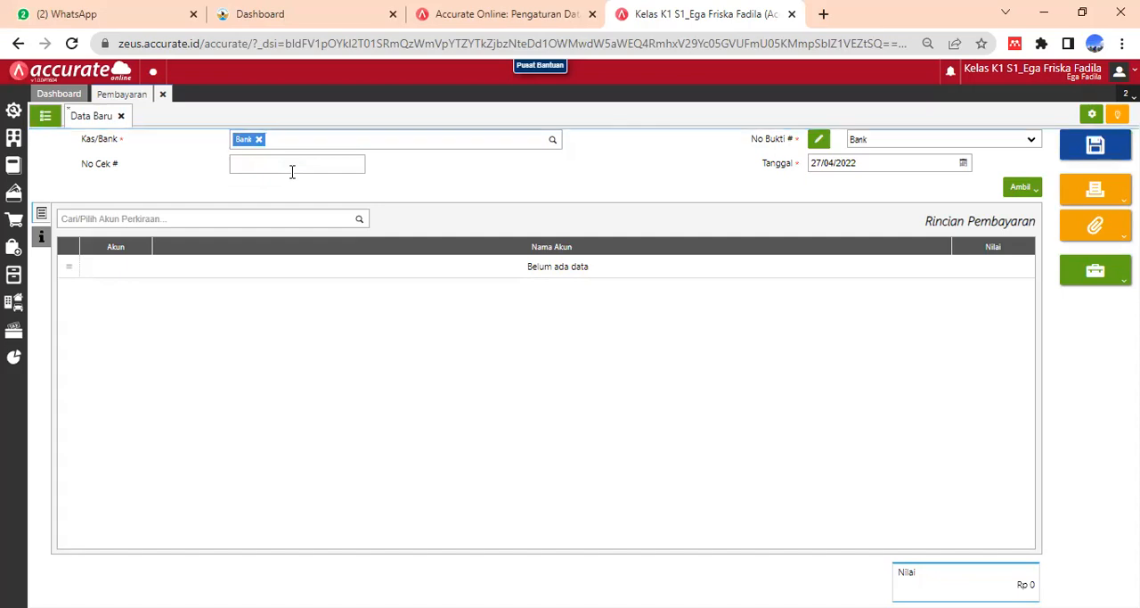
click(291, 165)
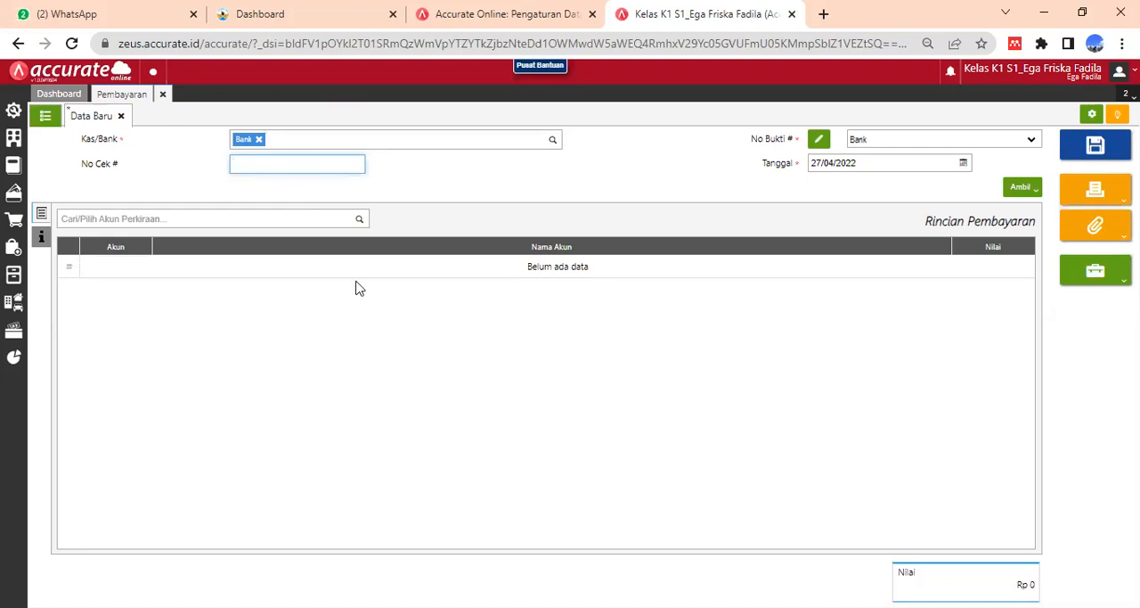
- Set the payment date to 02/01/2018
click(964, 164)
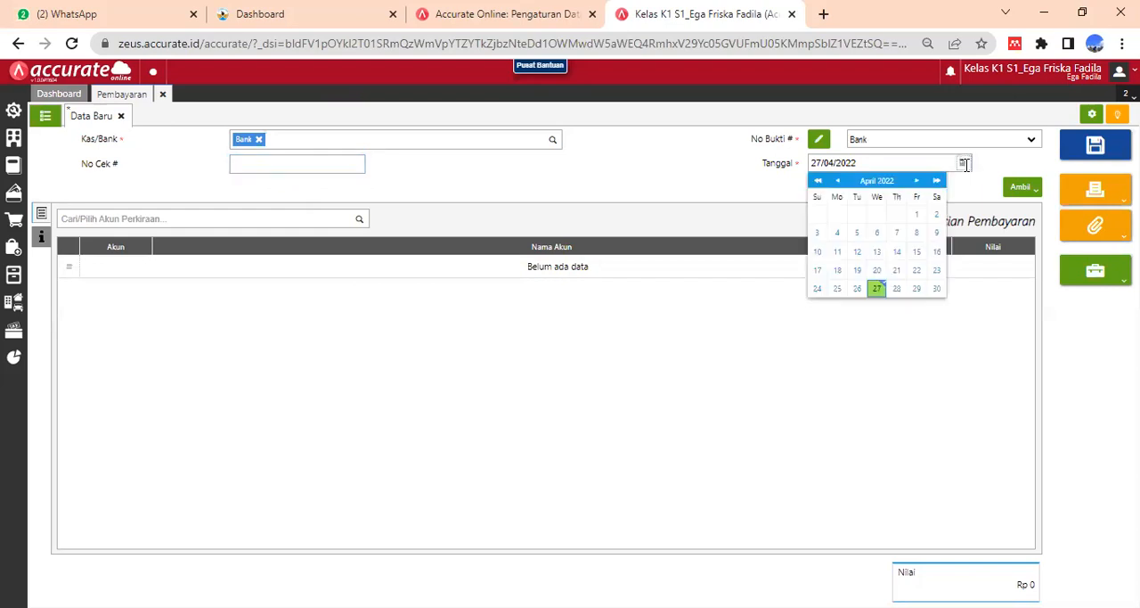
click(887, 182)
click(827, 181)
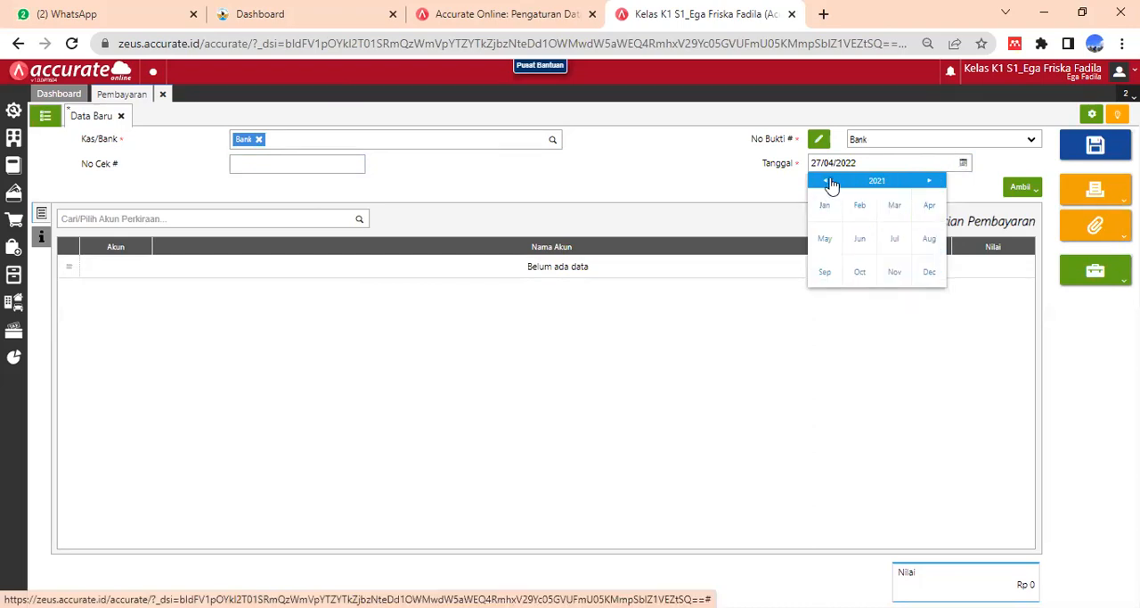
click(829, 181)
click(828, 214)
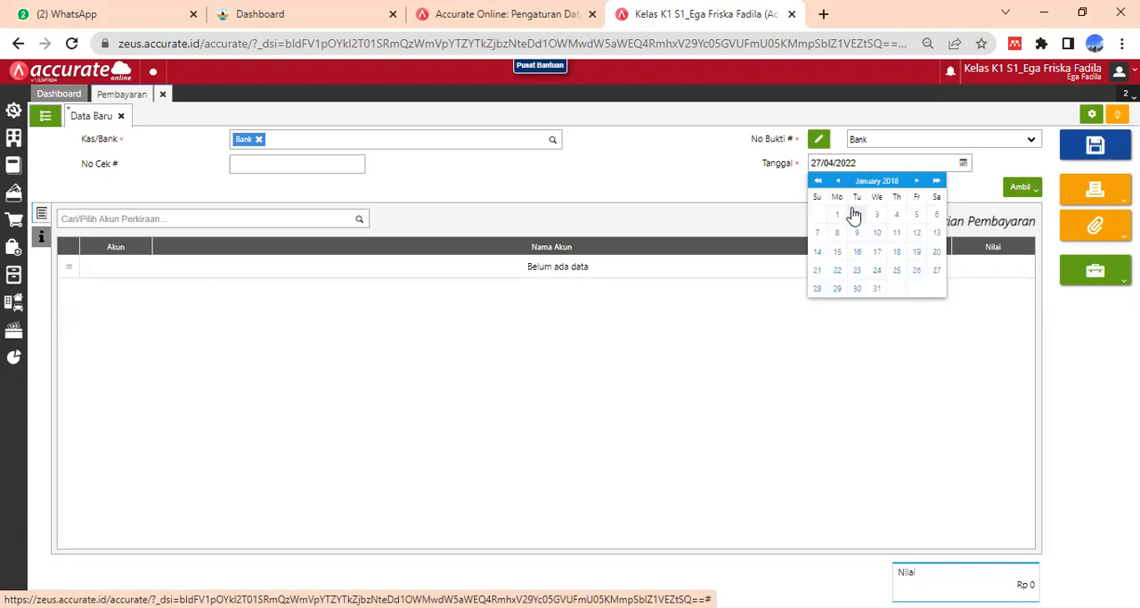
click(855, 214)
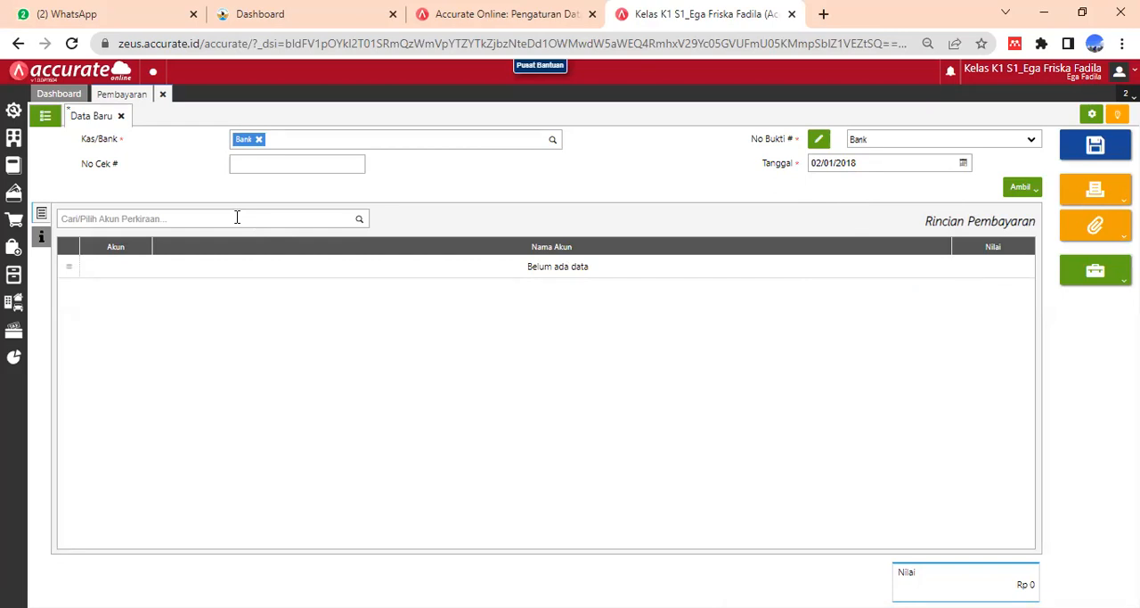
- Add a payment detail line for the Hutang Biaya account with a value of Rp 12.500.000
click(237, 217)
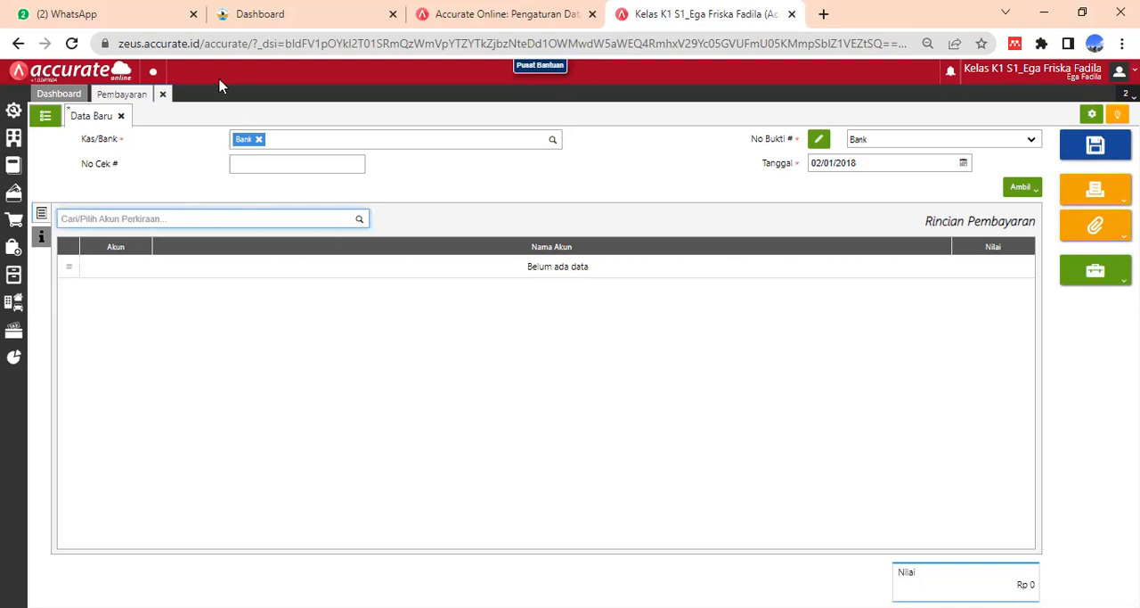
text(Hu)
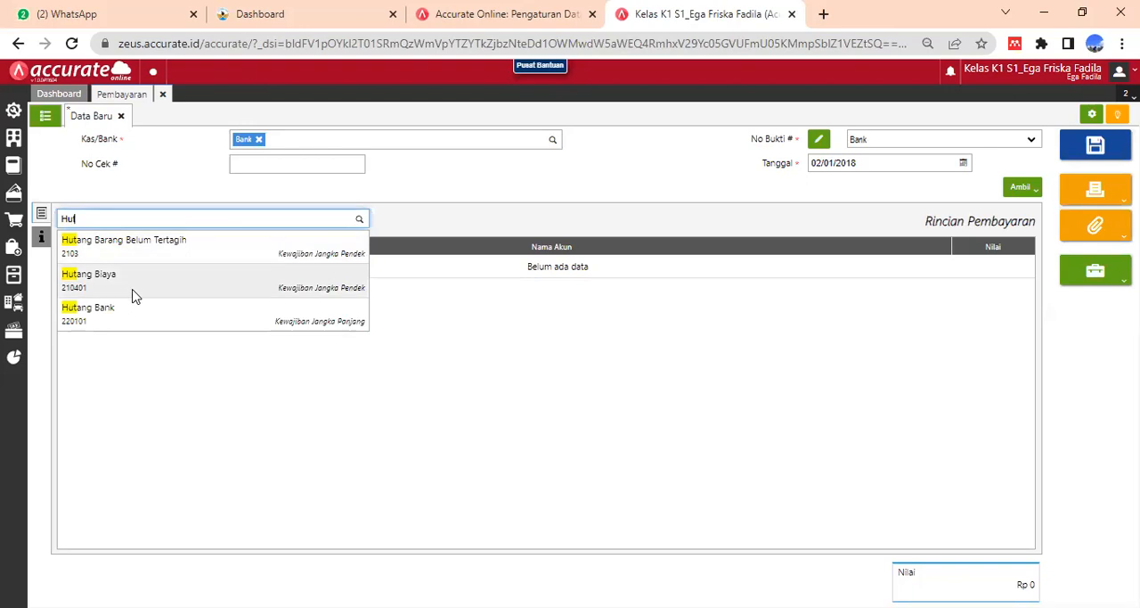
click(134, 295)
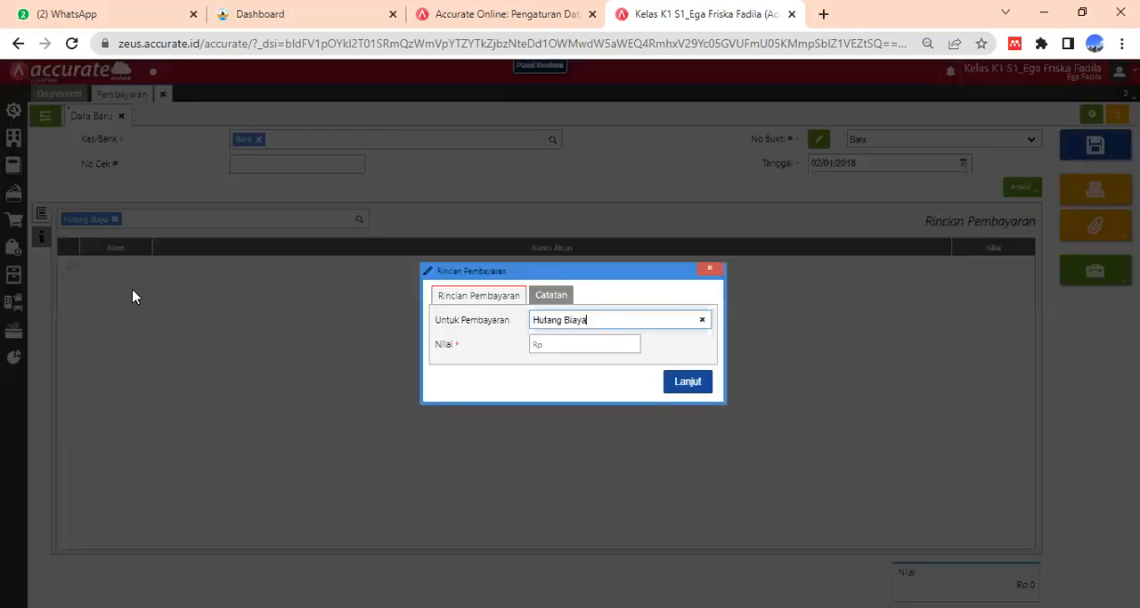
click(571, 350)
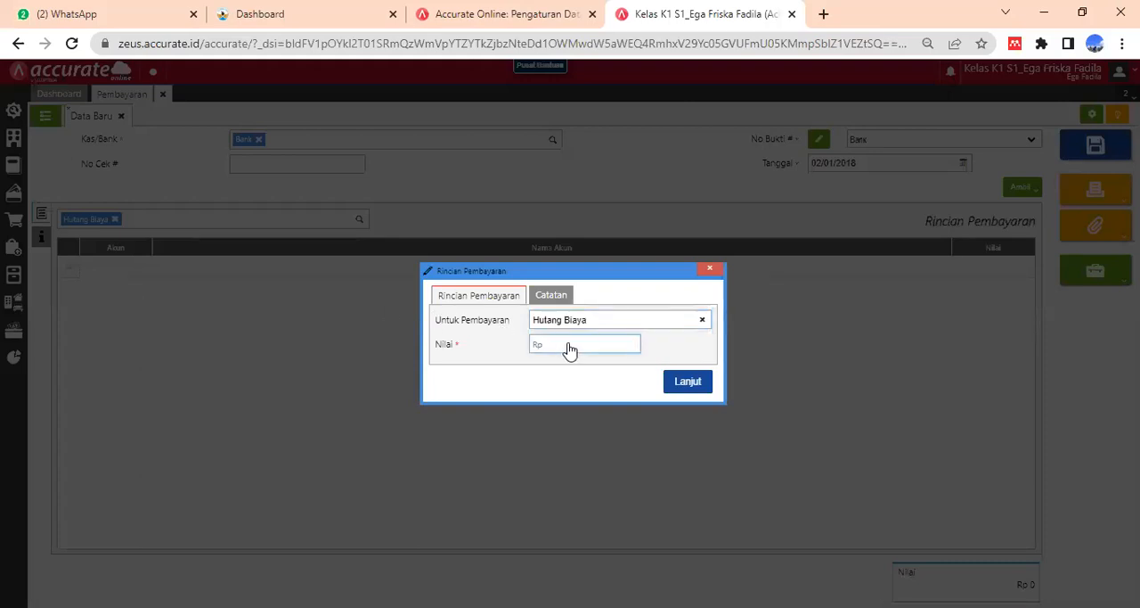
text(12.500.000)
click(554, 301)
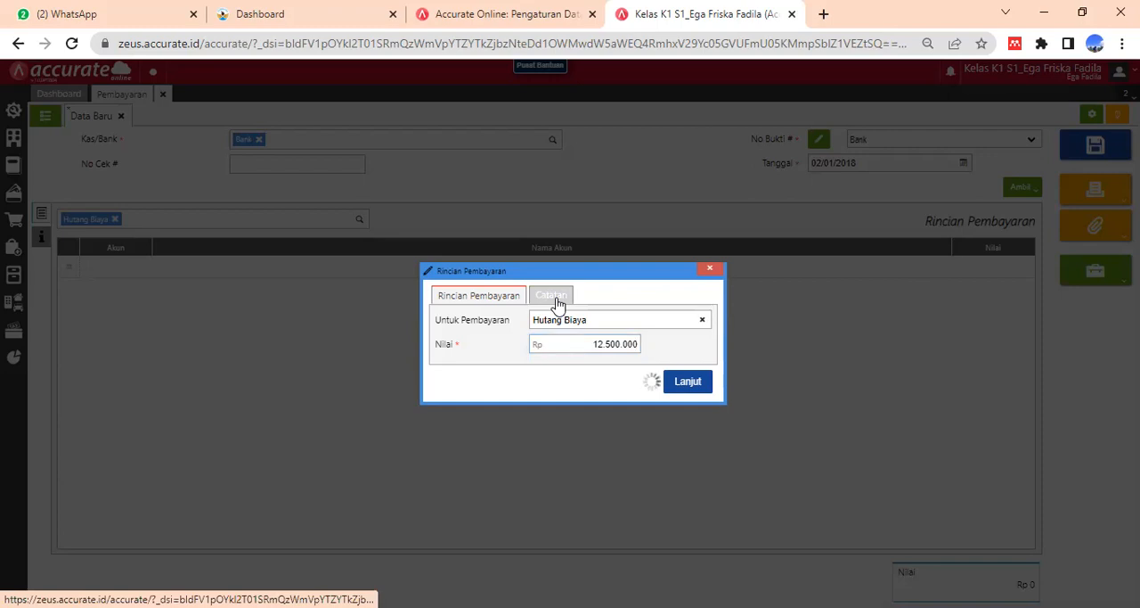
click(515, 297)
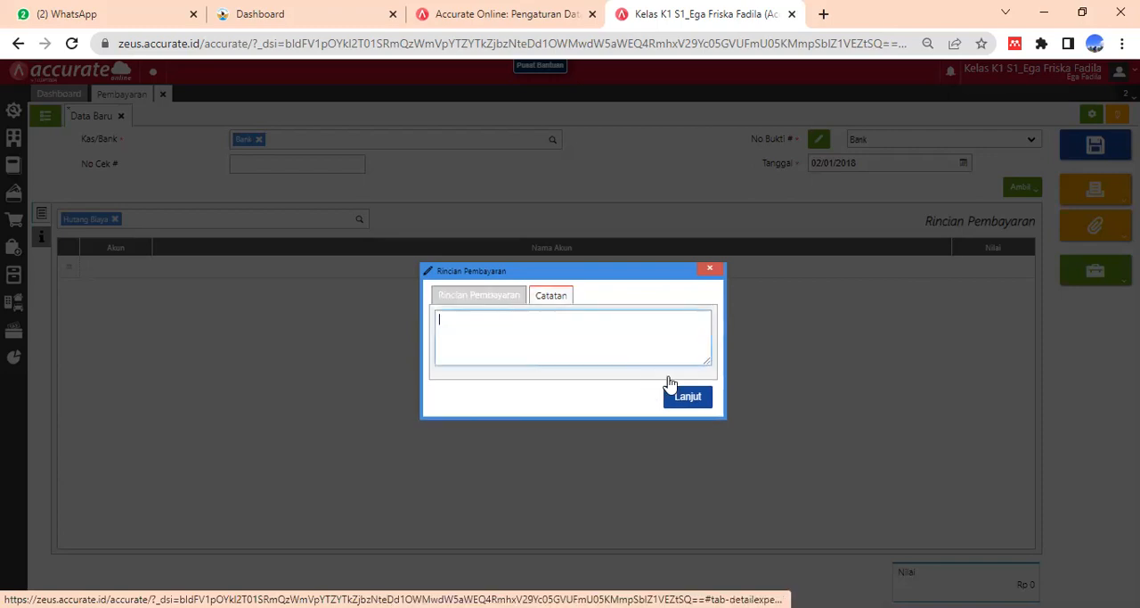
click(695, 381)
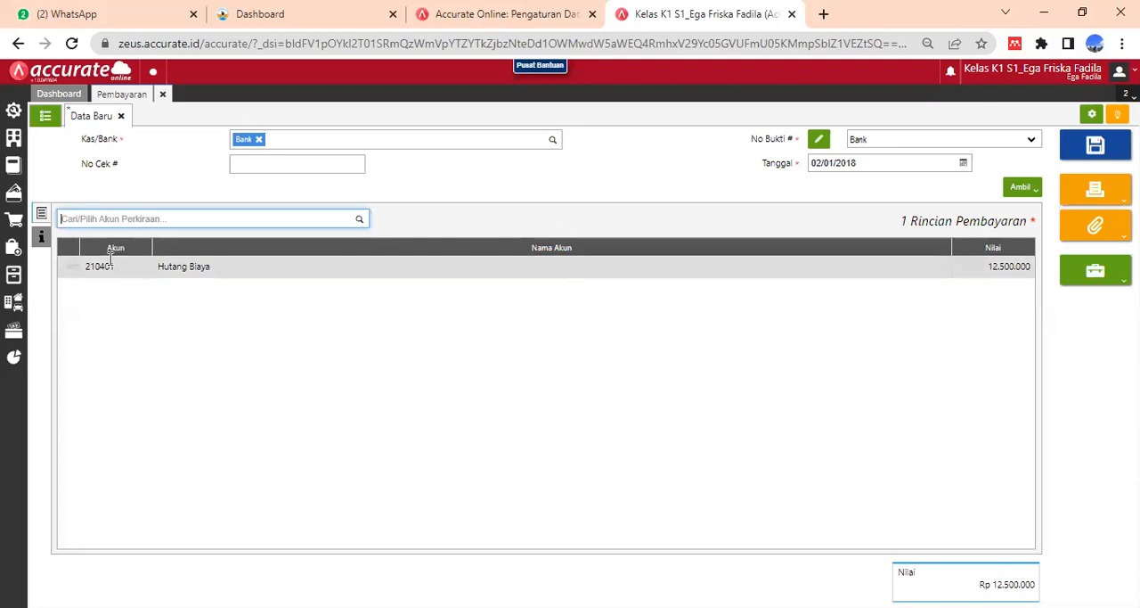
- Enter "pembayaran Telekomunikasi yang sudah diakui pada Bulan Desember 2017" as the payment's note in the additional information
click(41, 239)
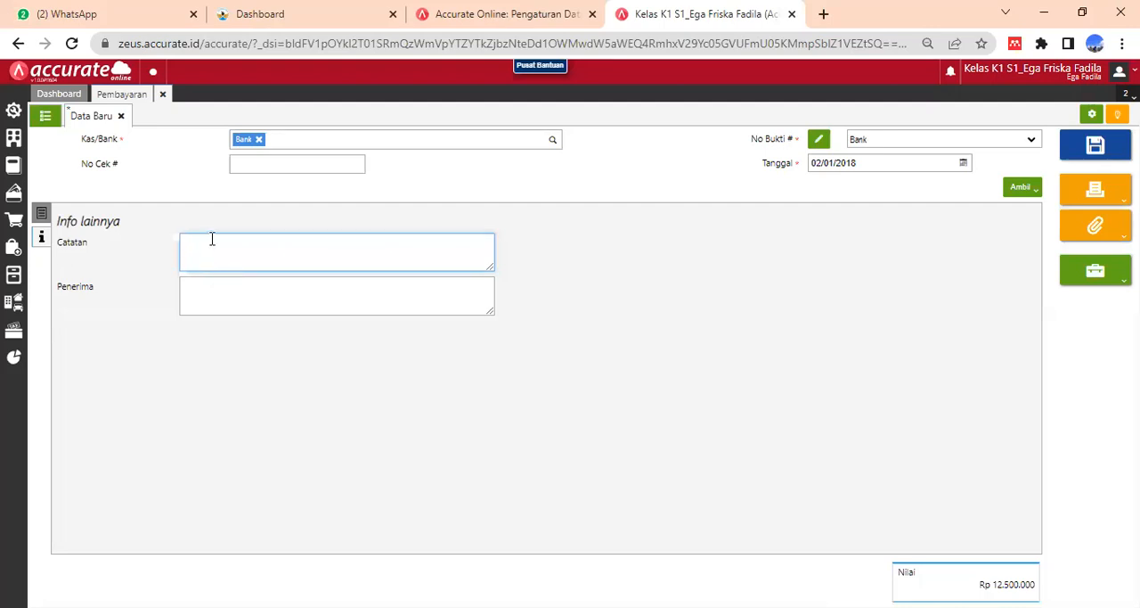
text(pembayaran Telekom)
key(BackSpace)
text(munikasi yang sudah)
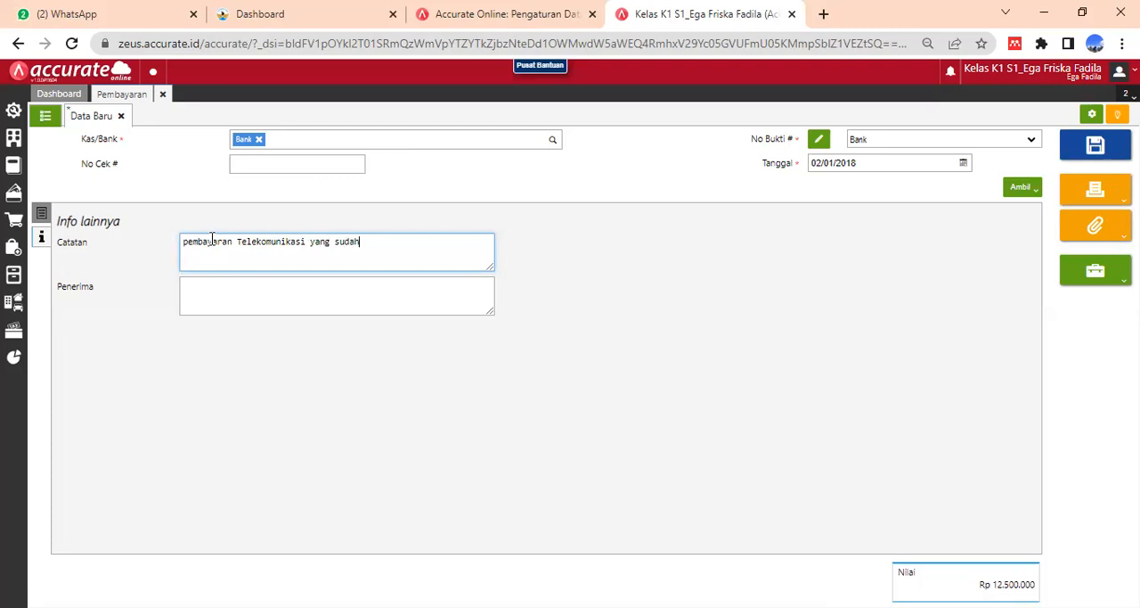
text( diakui pada Bulan Desemb)
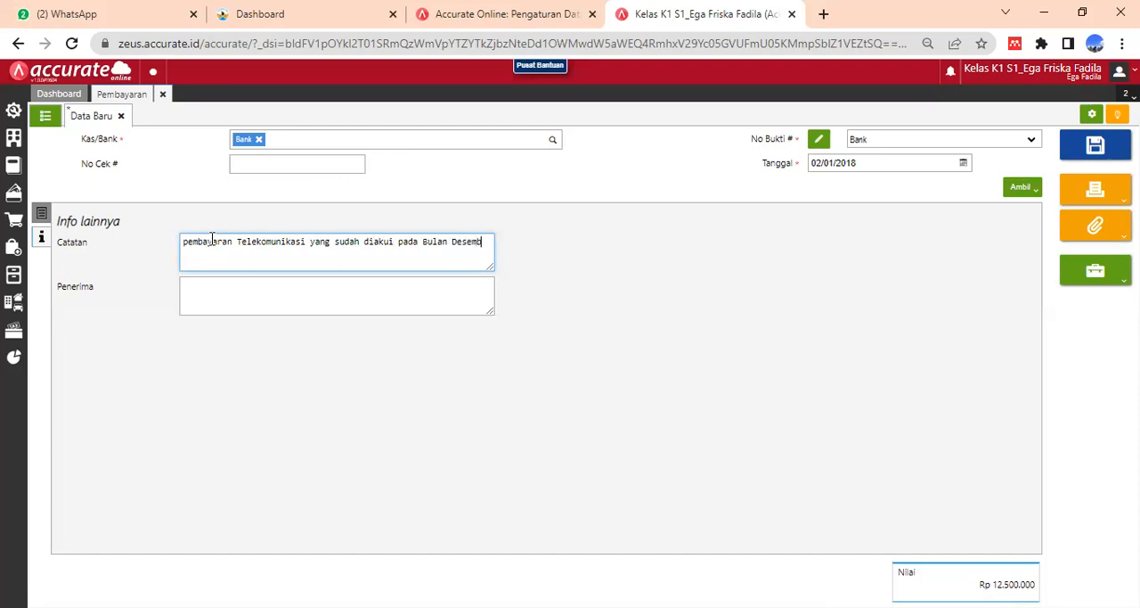
text(er 017)
click(187, 252)
text(2017)
click(205, 254)
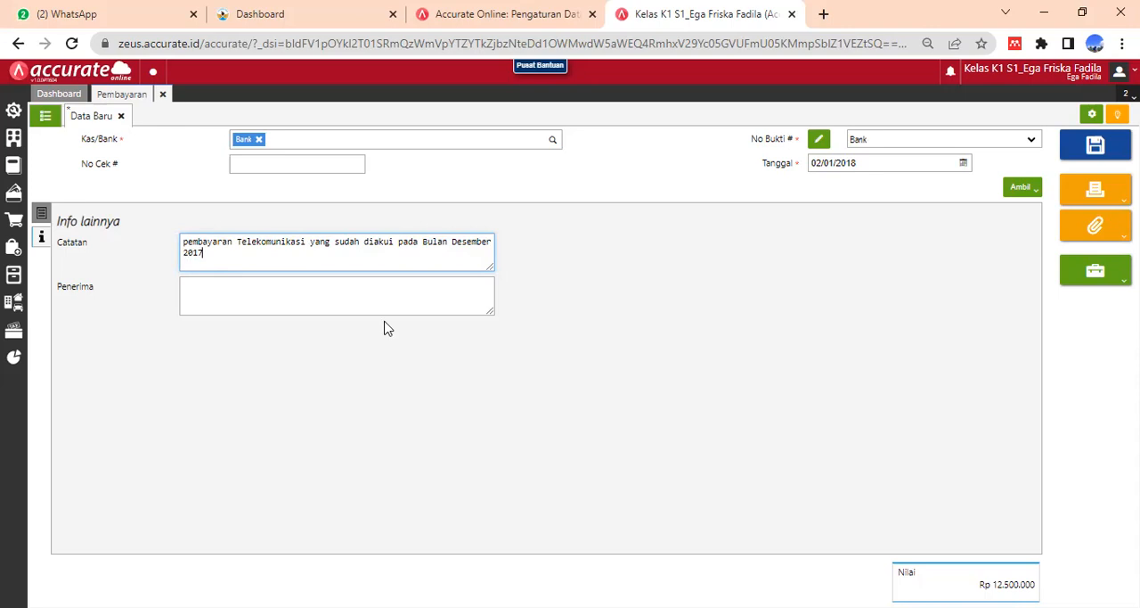
- Return to the payment details, generate the printable payment voucher, and close its preview and the payment form
click(41, 216)
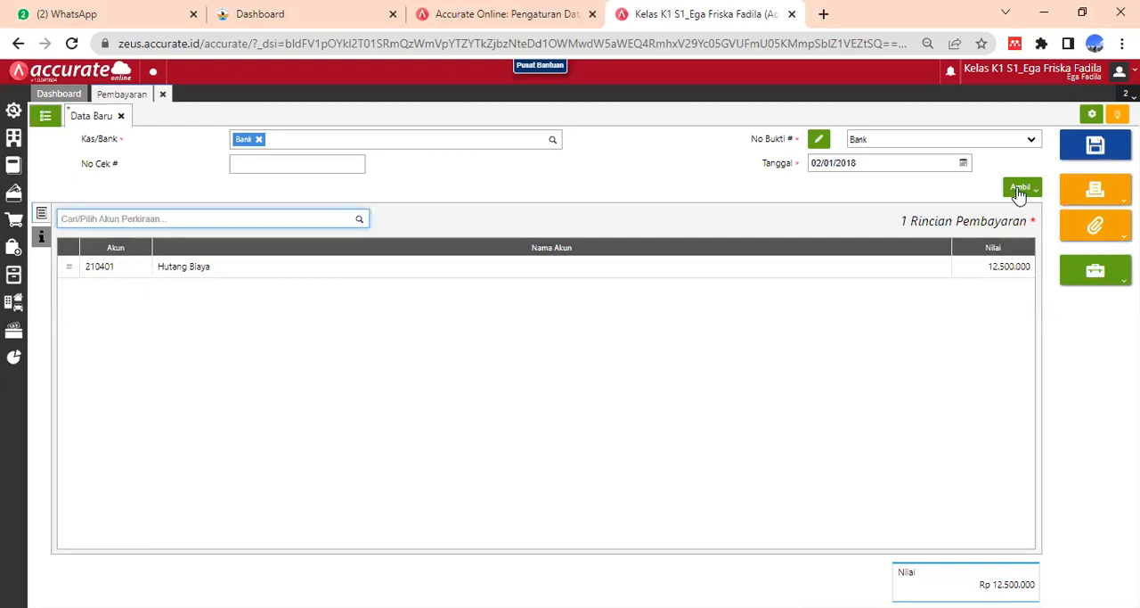
click(1103, 196)
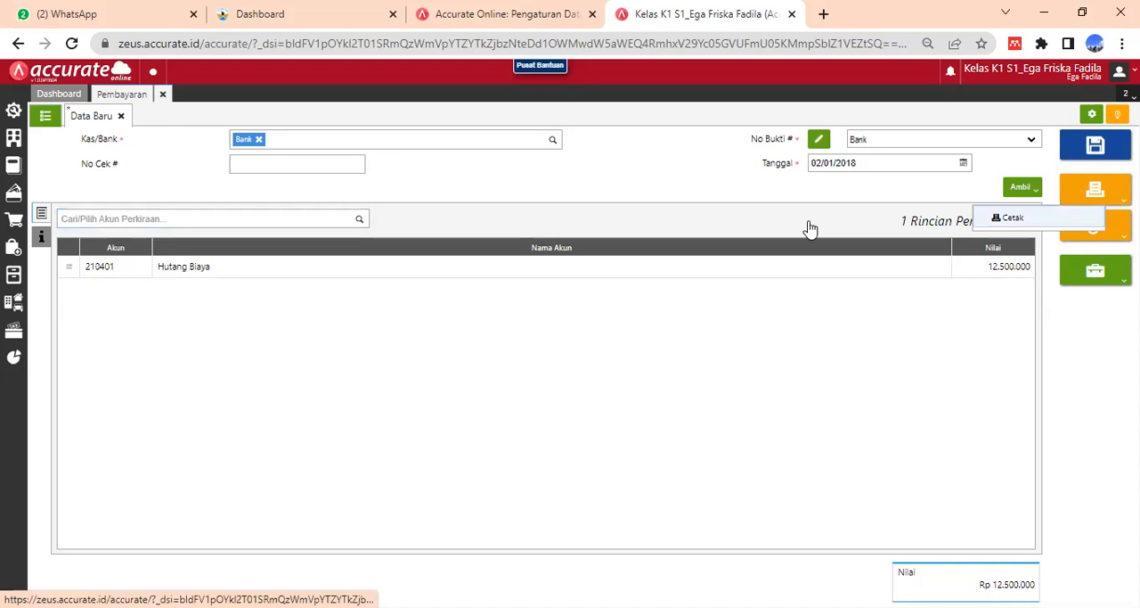
click(1014, 219)
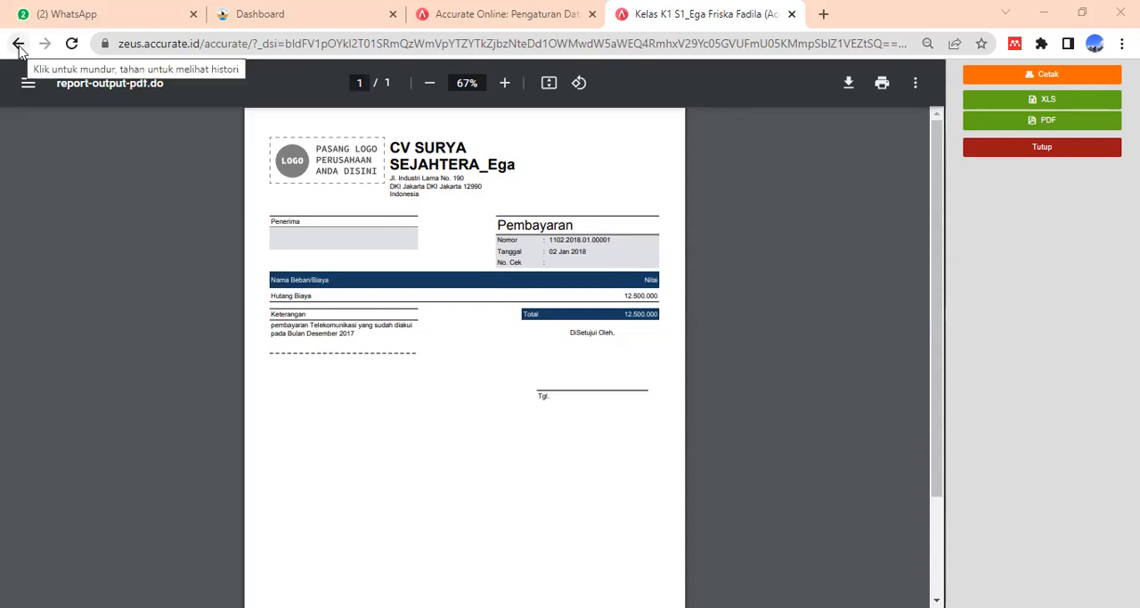
click(1006, 153)
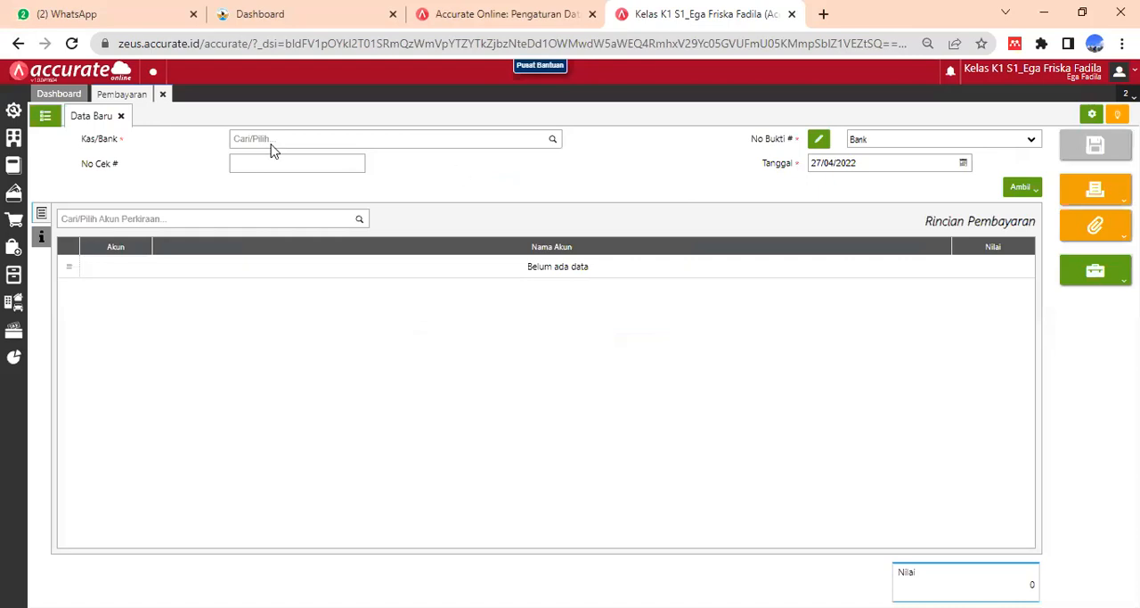
click(164, 95)
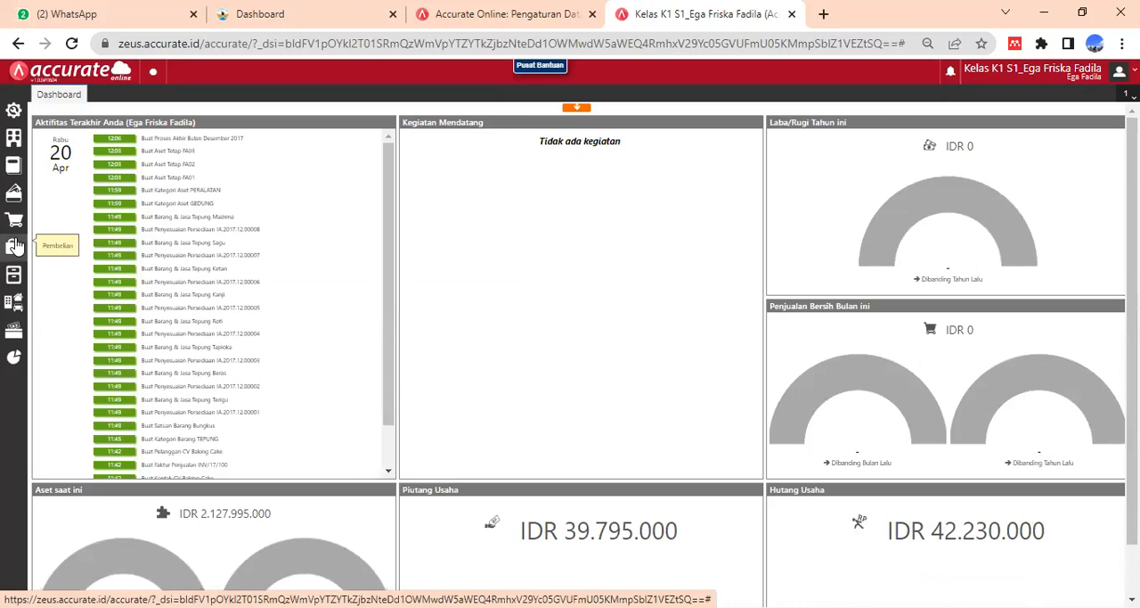
- Start a new purchase invoice (Faktur Pembelian) and select Pemasok Tunai as its supplier
click(16, 246)
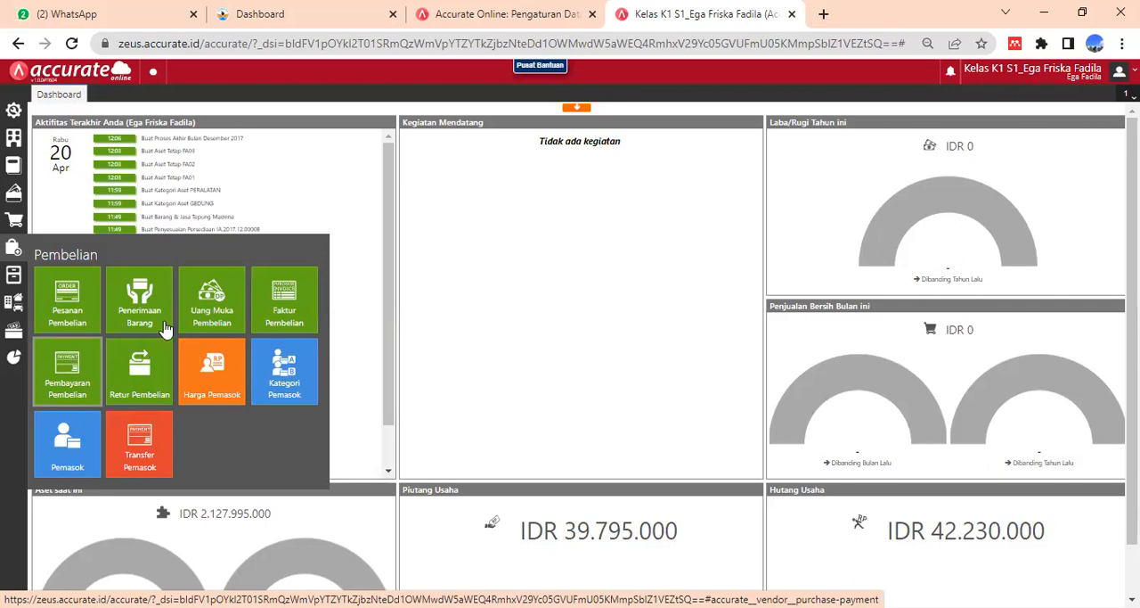
click(300, 310)
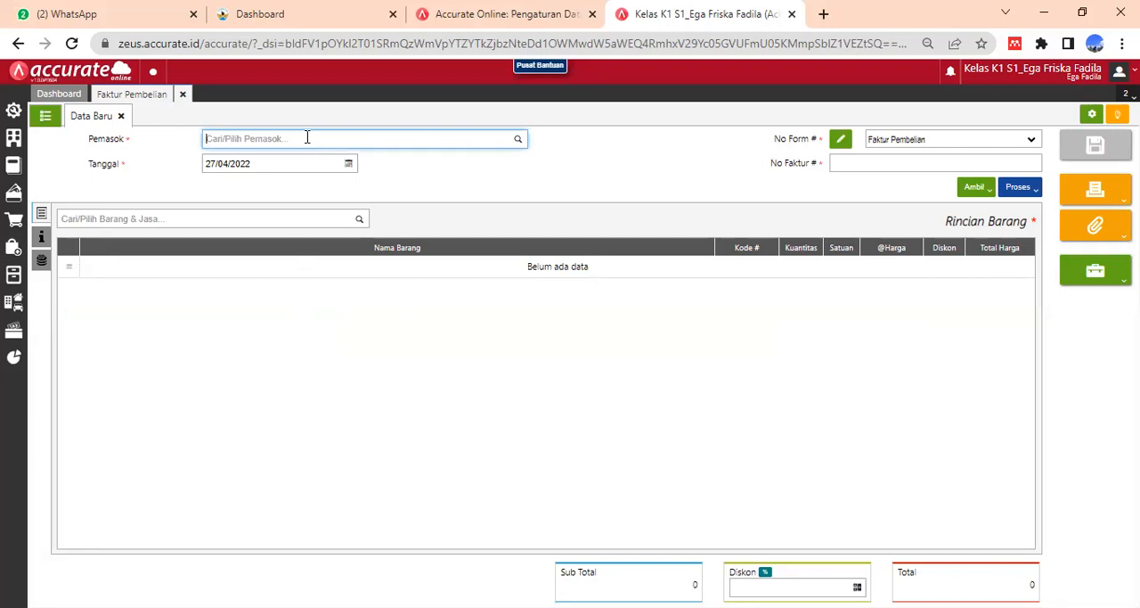
text(Tur)
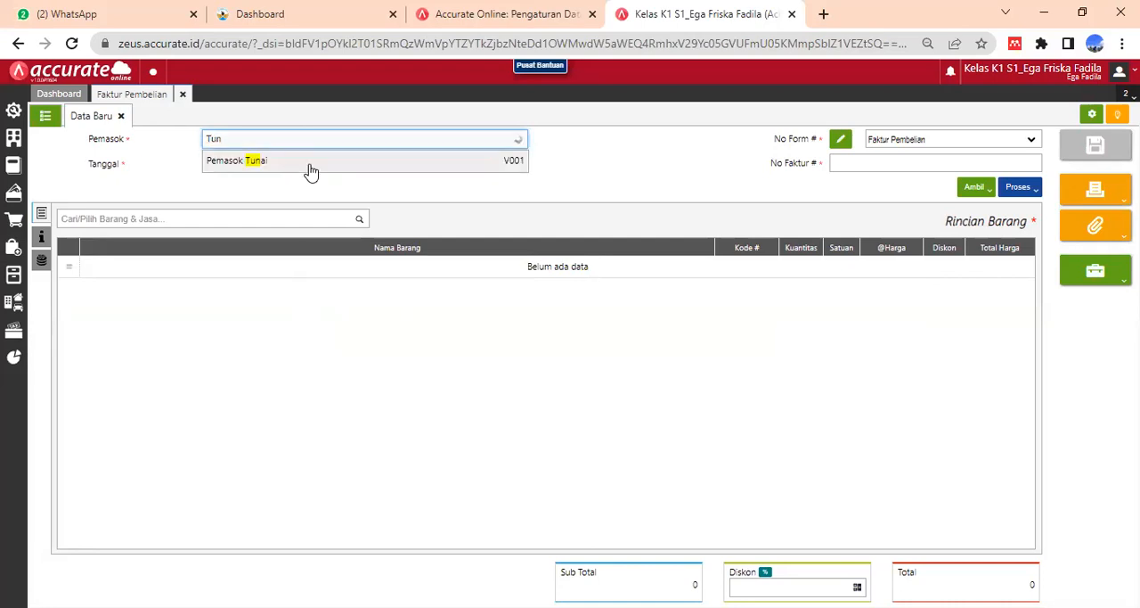
click(311, 165)
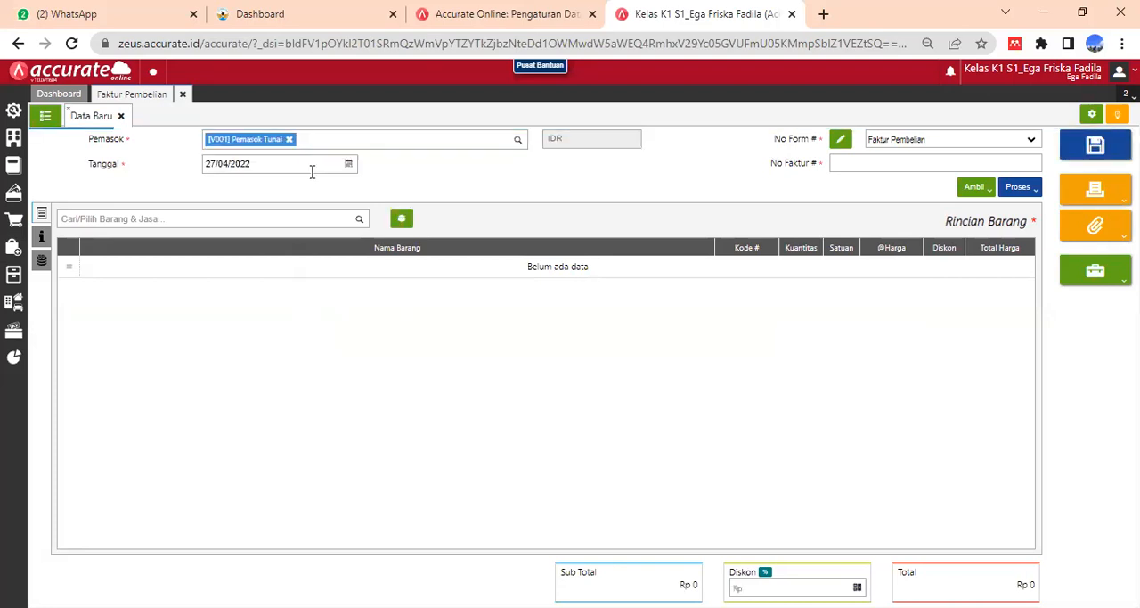
- Set the purchase invoice date to 03/01/2018
click(260, 162)
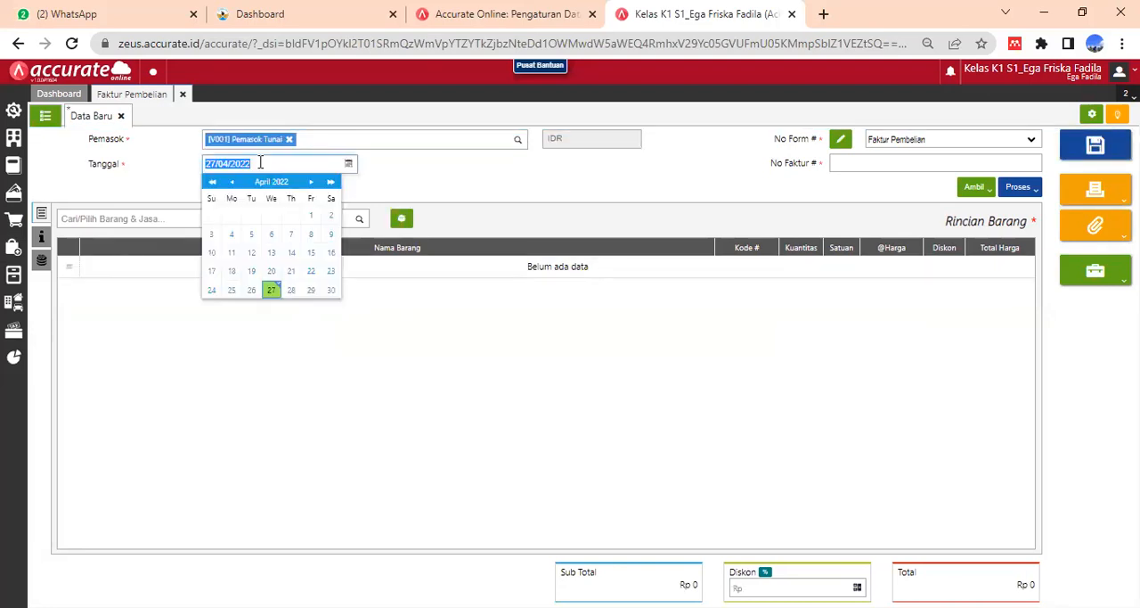
text(3_/1)
key(Left)
key(BackSpace)
key(BackSpace)
text(0)
text(3/1)
text(01/_)
text(201)
key(BackSpace)
key(BackSpace)
key(BackSpace)
text(2018)
click(426, 181)
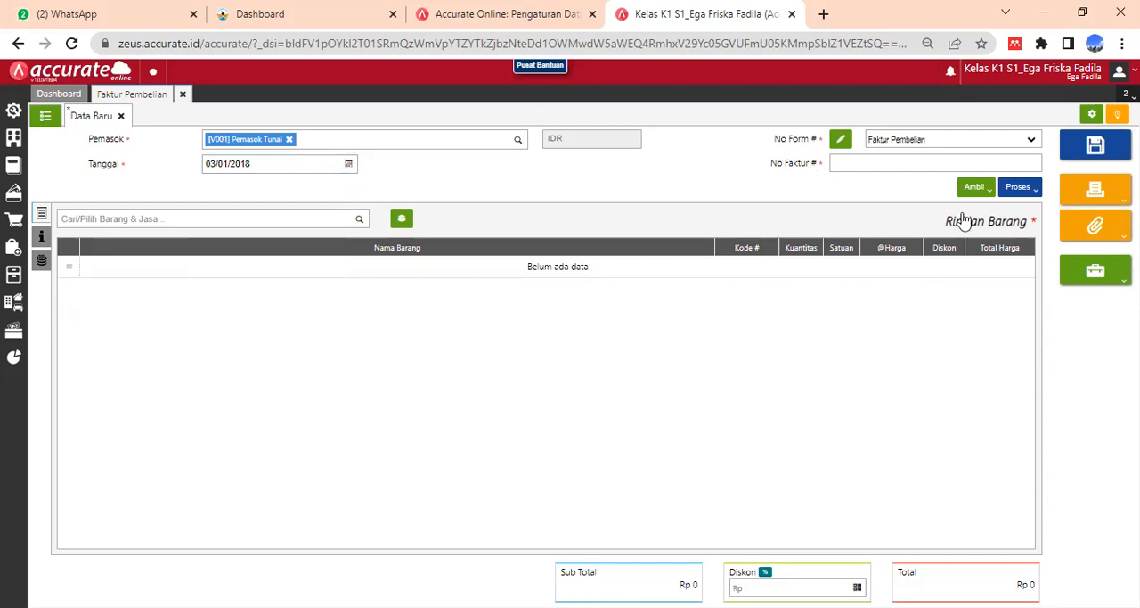
- Enter 09987 as the supplier's invoice number on the purchase invoice
click(873, 163)
text(0)
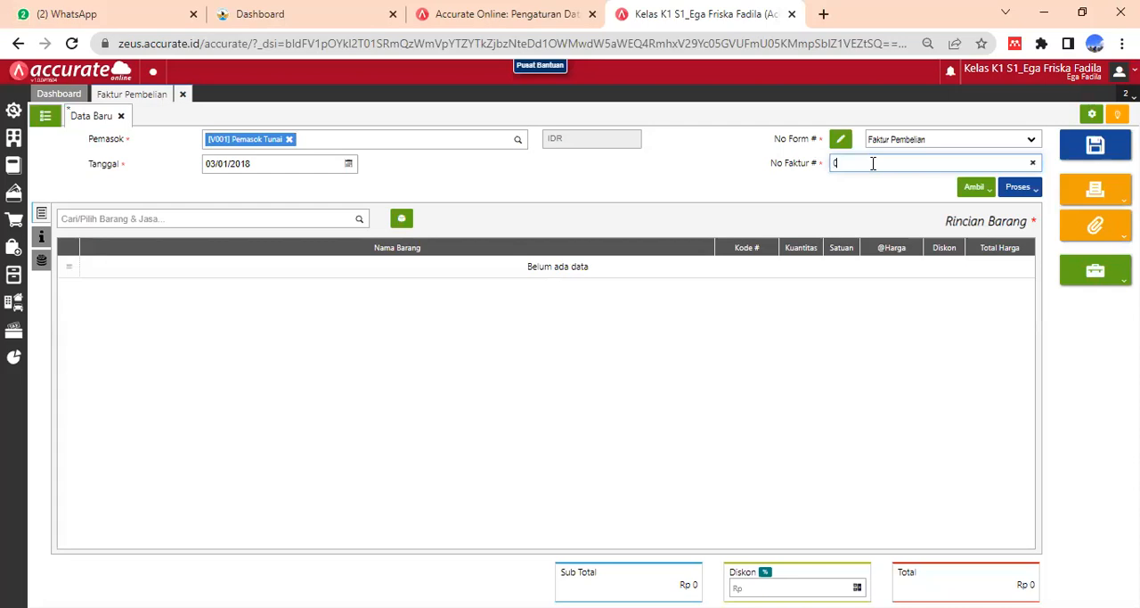
text(9987)
click(897, 315)
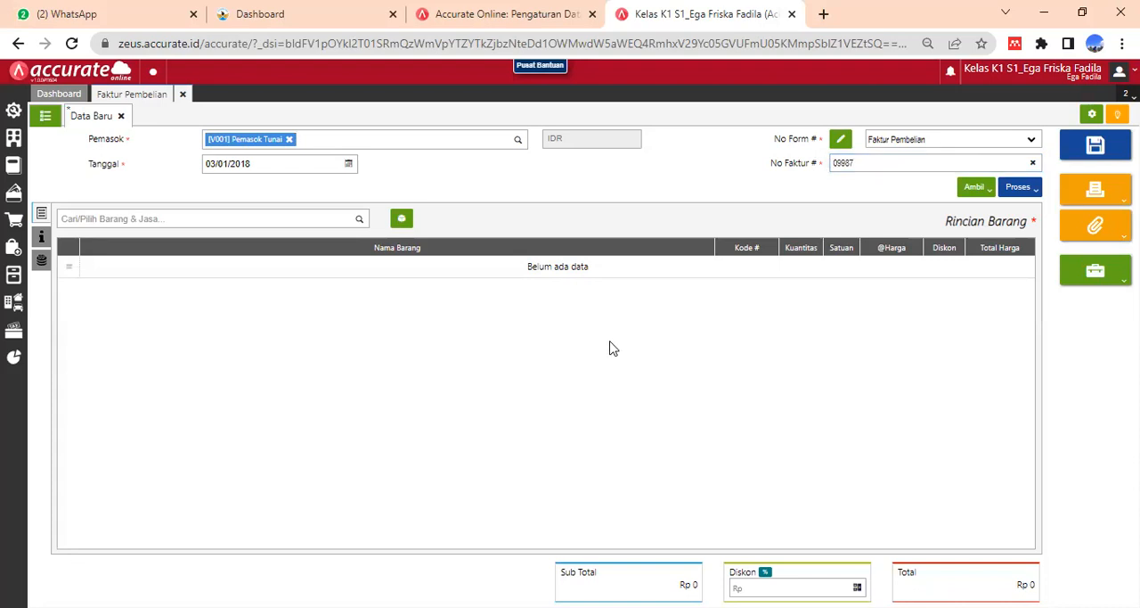
- Search the invoice's items for Tepung and choose Tepung Beras (ITM002) for entry of its line details
click(203, 220)
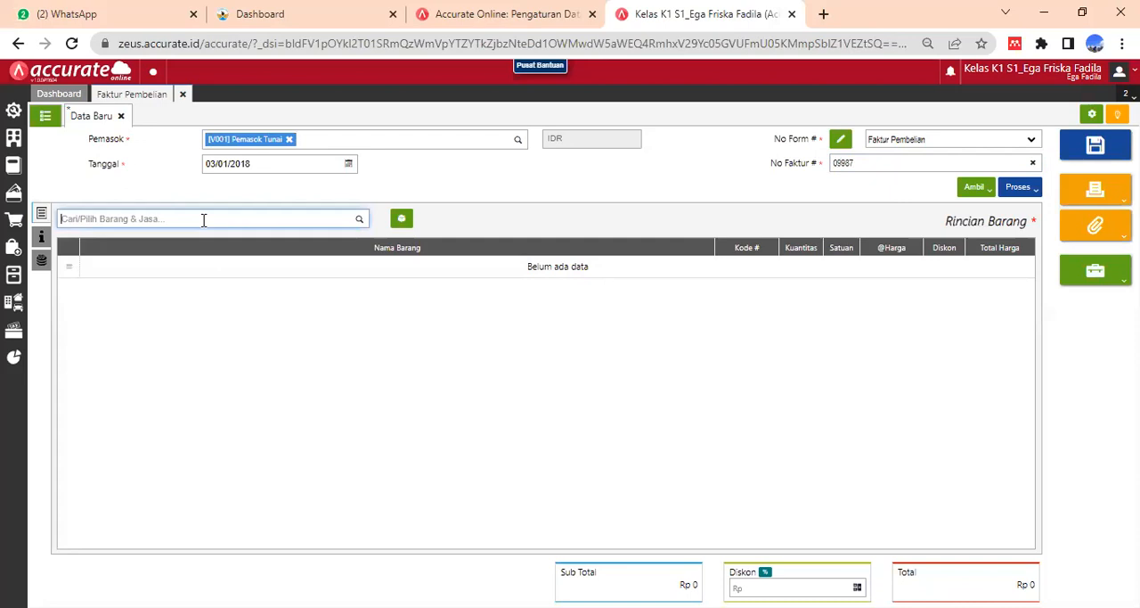
text(Tepung)
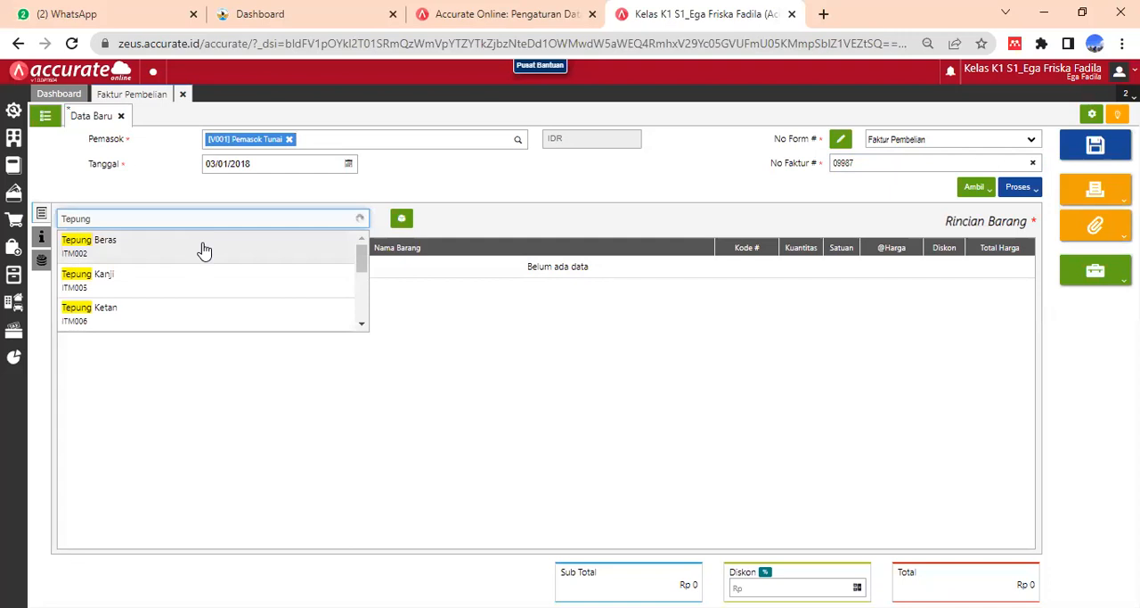
click(204, 249)
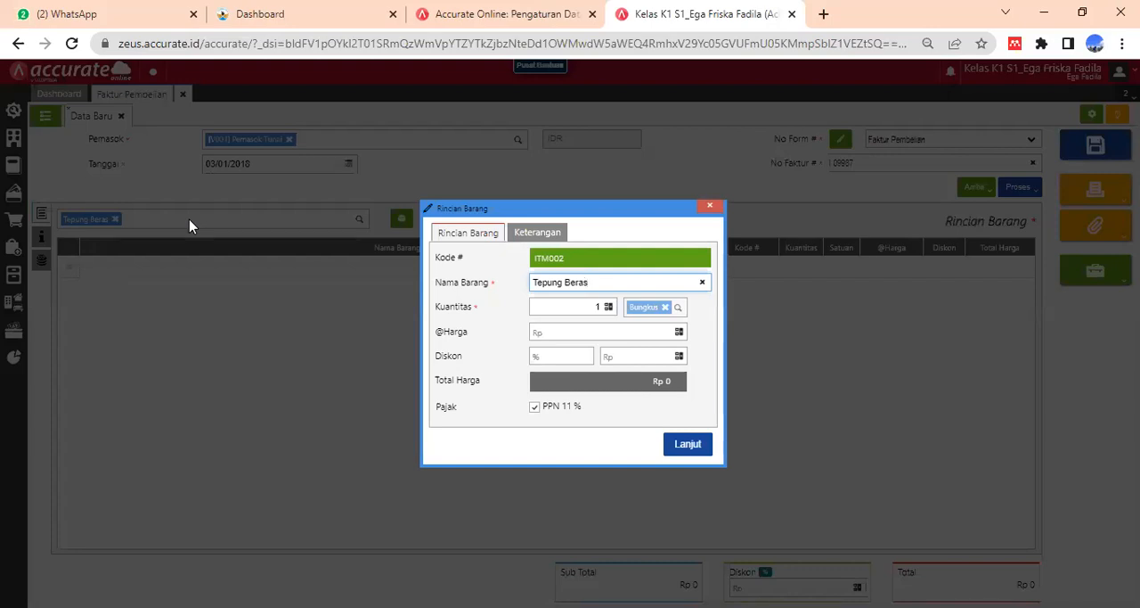
- Set the Tepung Beras quantity to 50 and unit price to Rp 14.500, and add the line to the invoice
click(604, 305)
key(BackSpace)
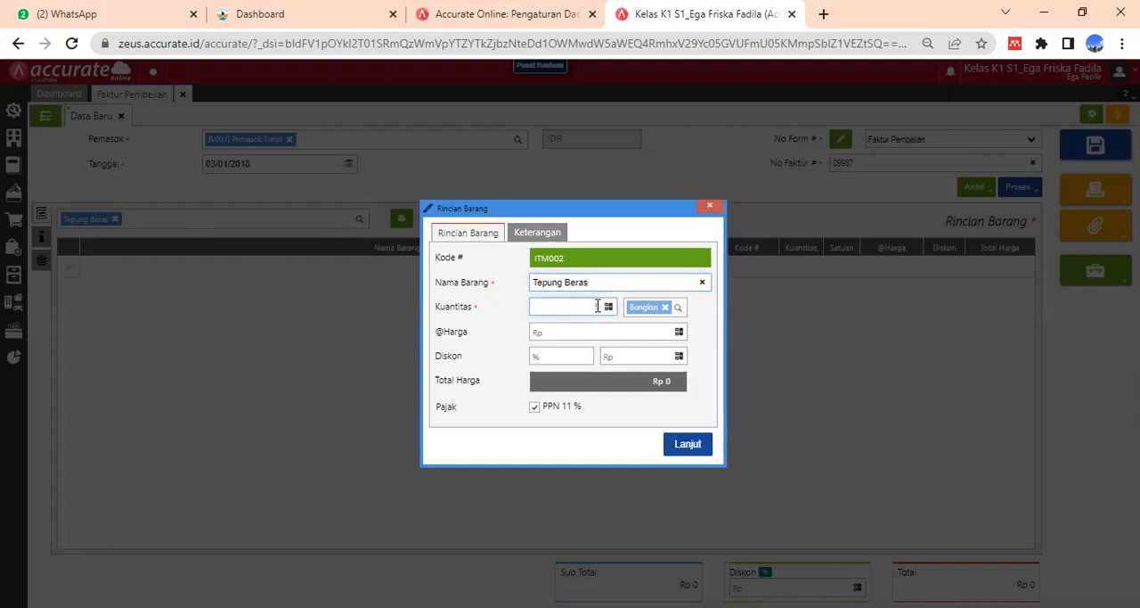
text(50)
click(623, 333)
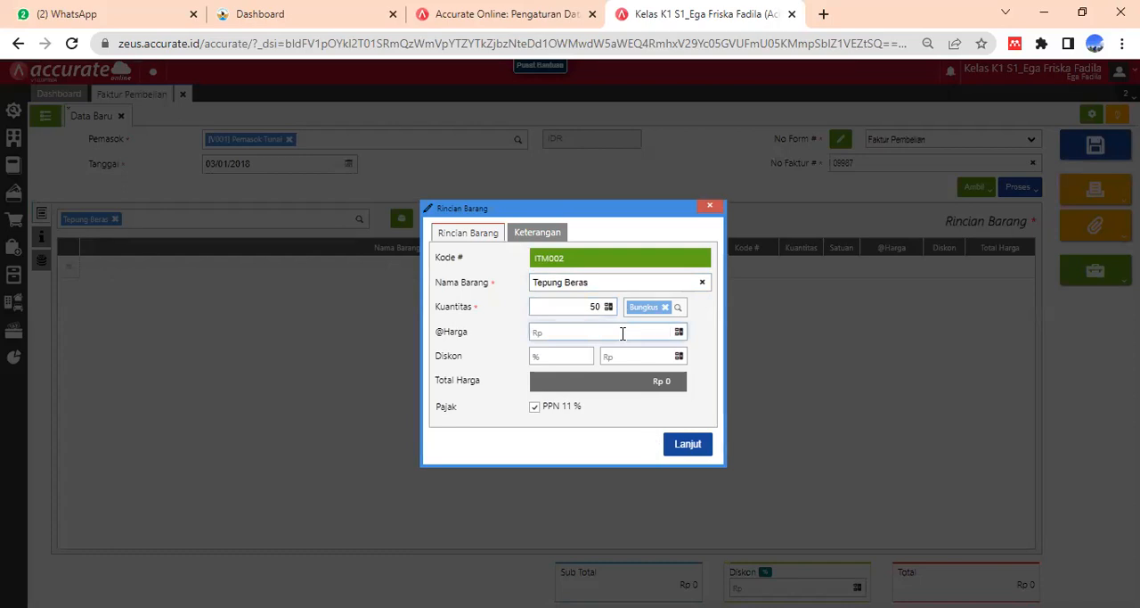
text(14 500)
click(627, 377)
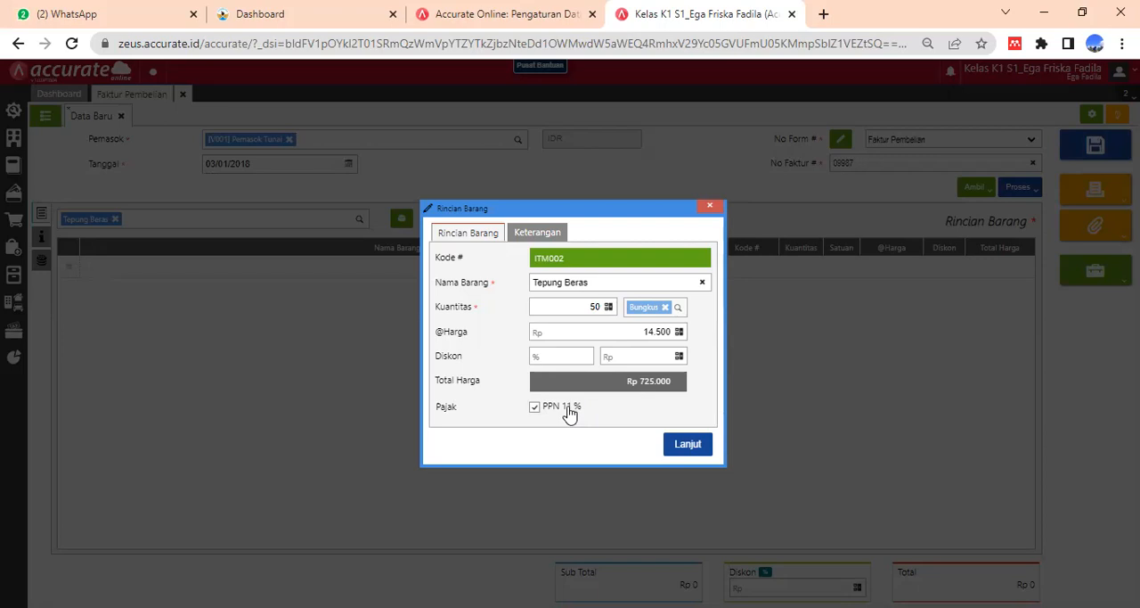
click(698, 448)
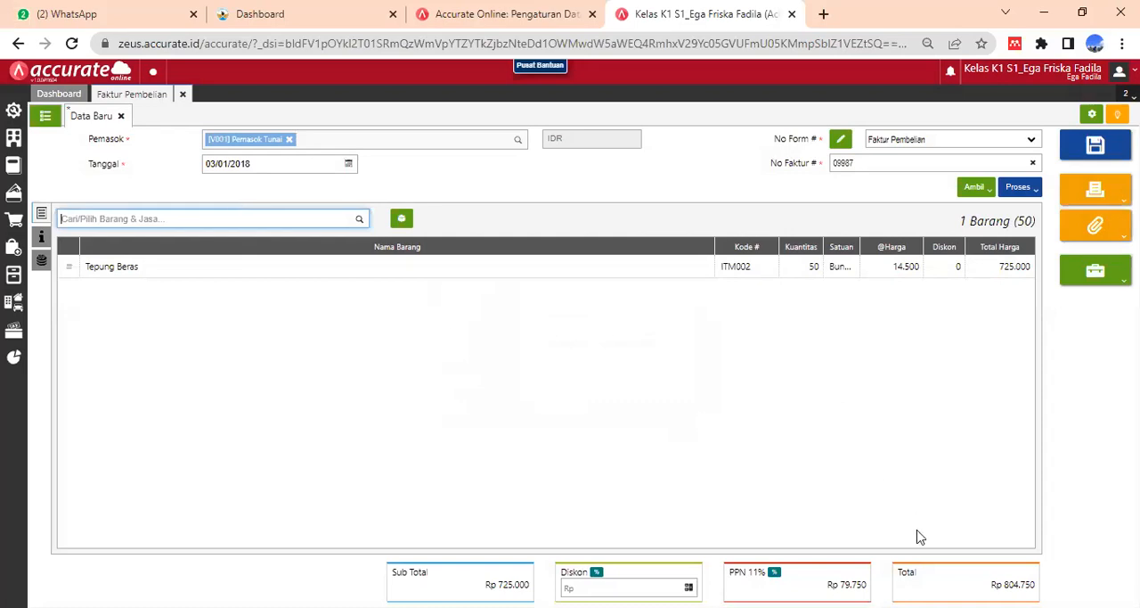
- Change the purchase invoice's PPN tax rate to 10%
key(alt+Tab)
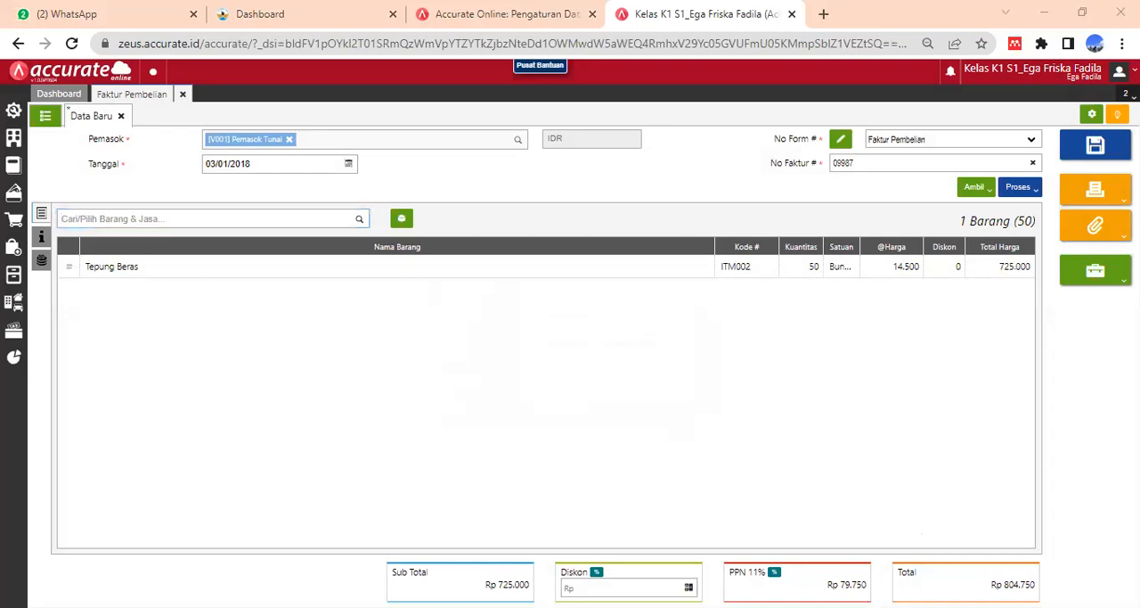
click(774, 574)
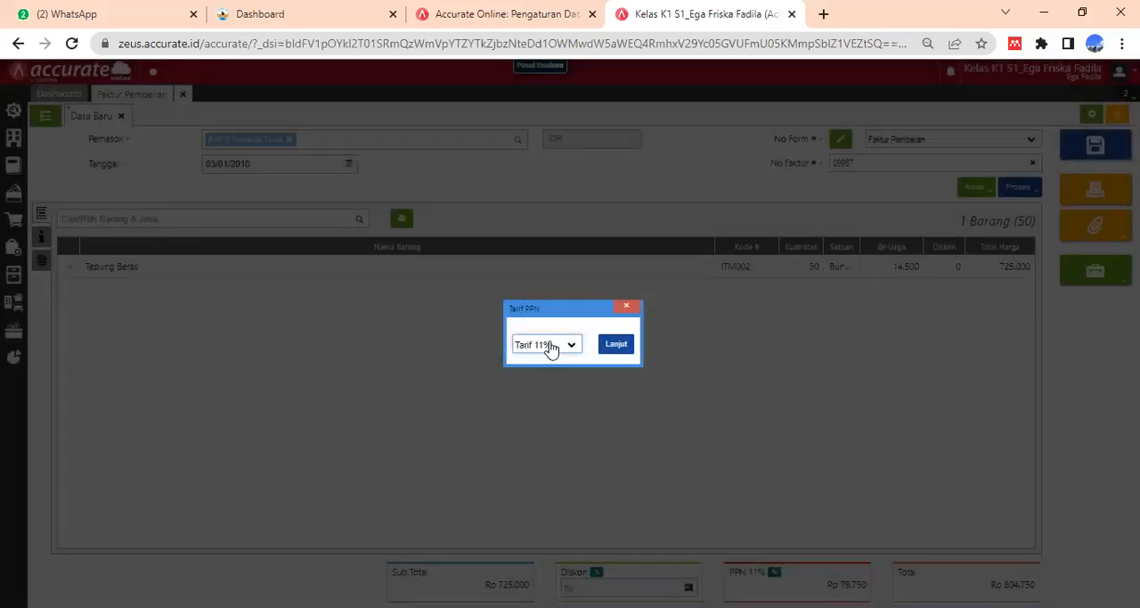
click(553, 347)
click(557, 356)
click(616, 350)
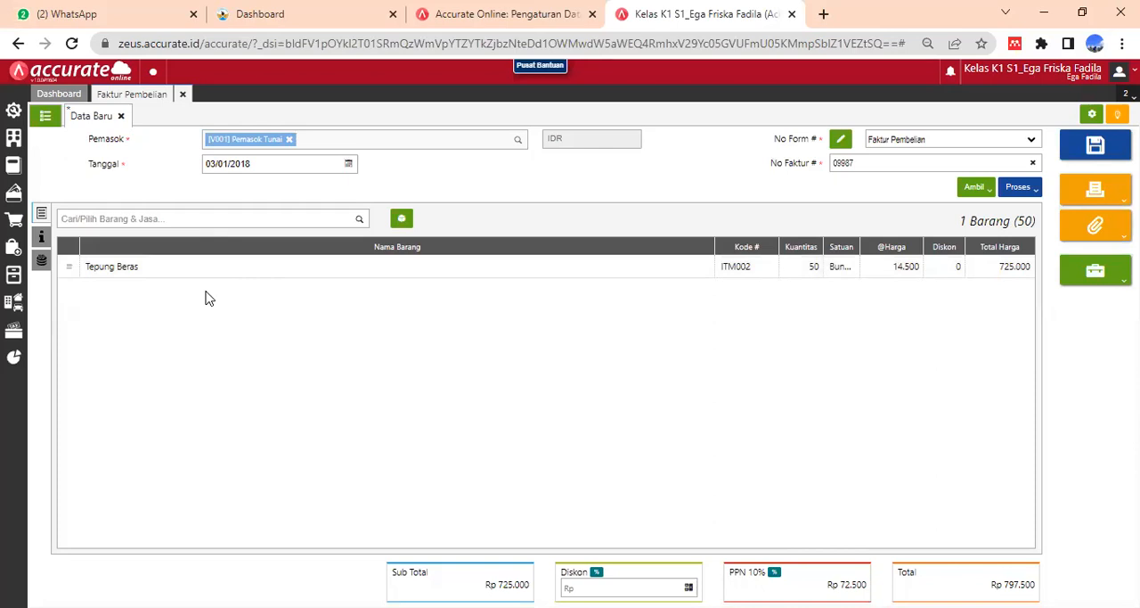
- Add Tepung Kanji (ITM005) to the invoice with quantity 10 and a unit price of Rp 9.000
click(180, 222)
text(kanj)
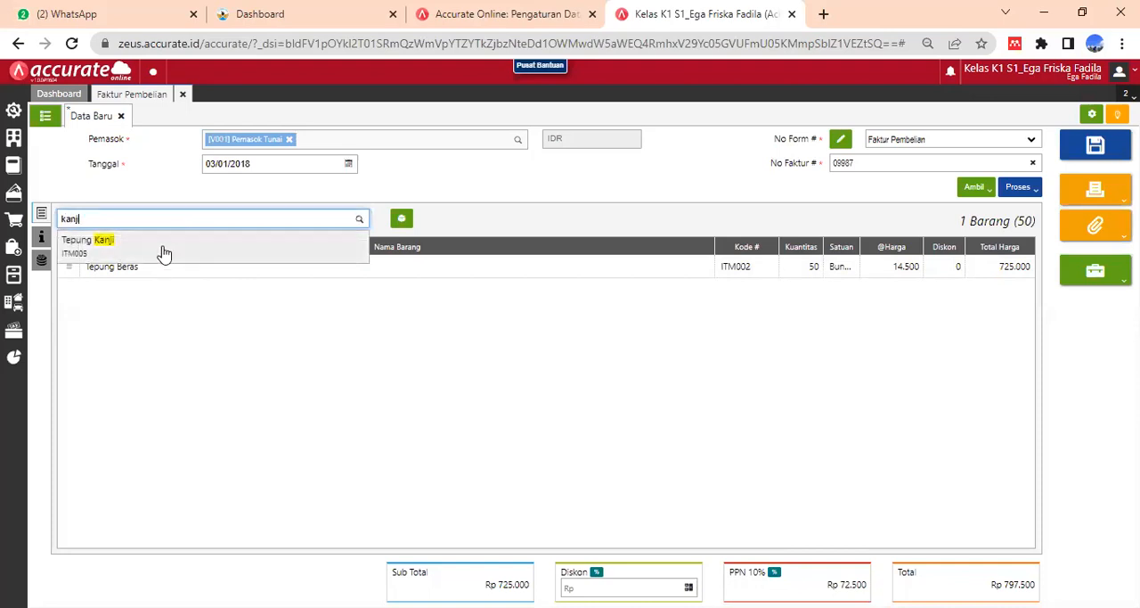
text(i)
click(163, 251)
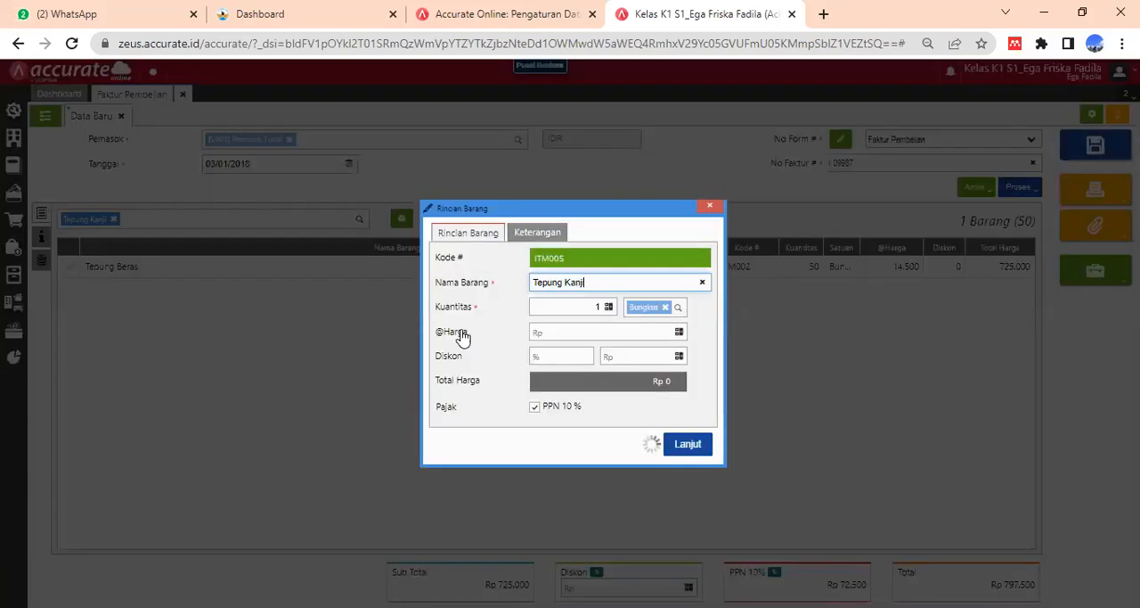
click(600, 304)
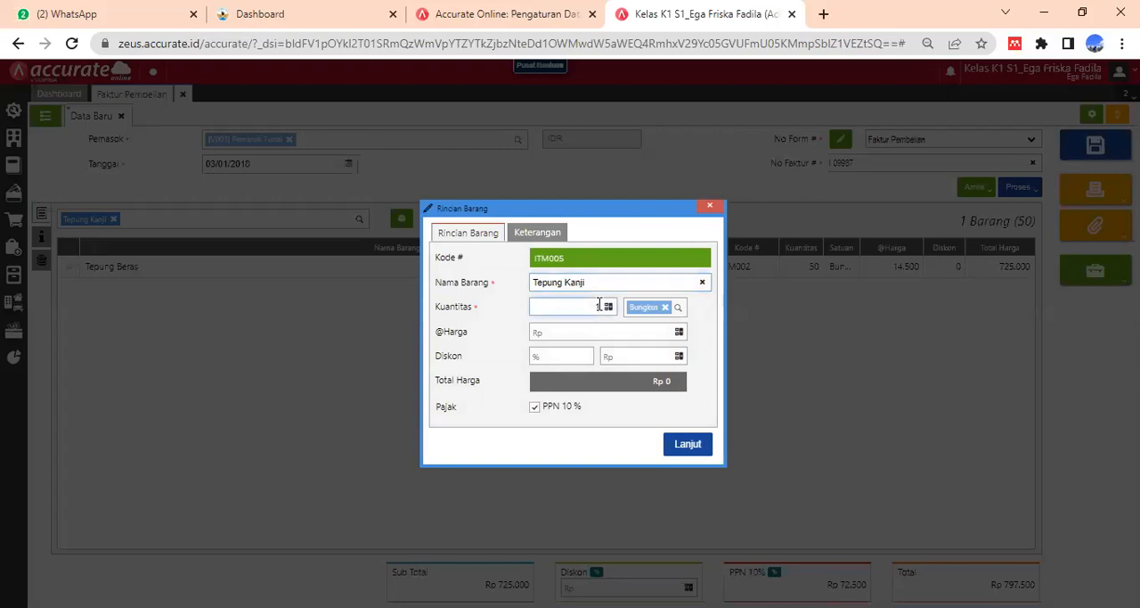
text(10)
click(625, 329)
text(9.000)
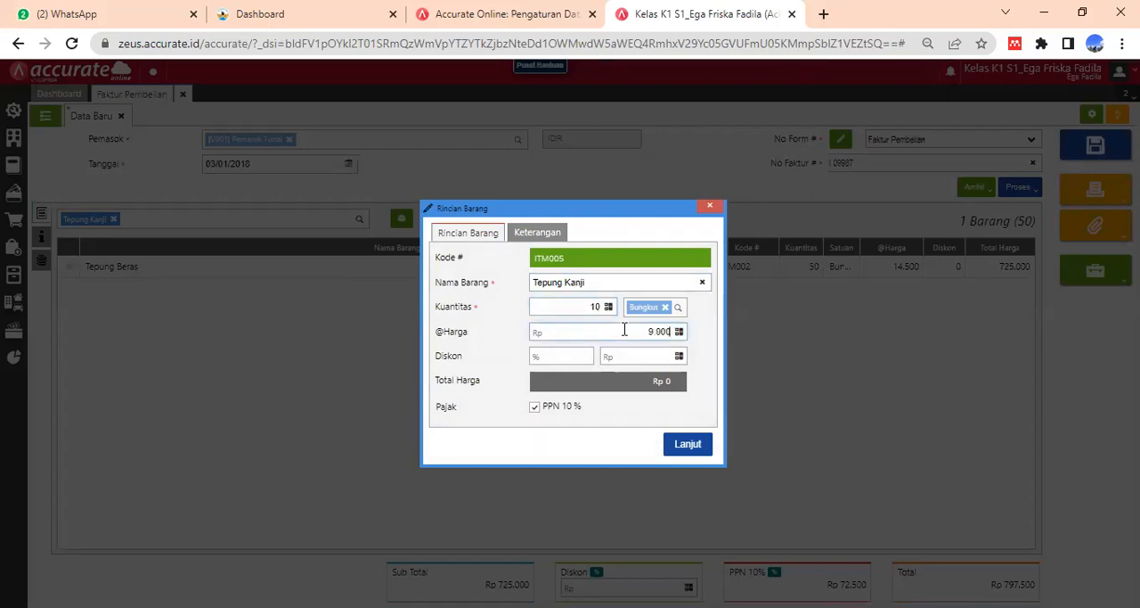
click(622, 385)
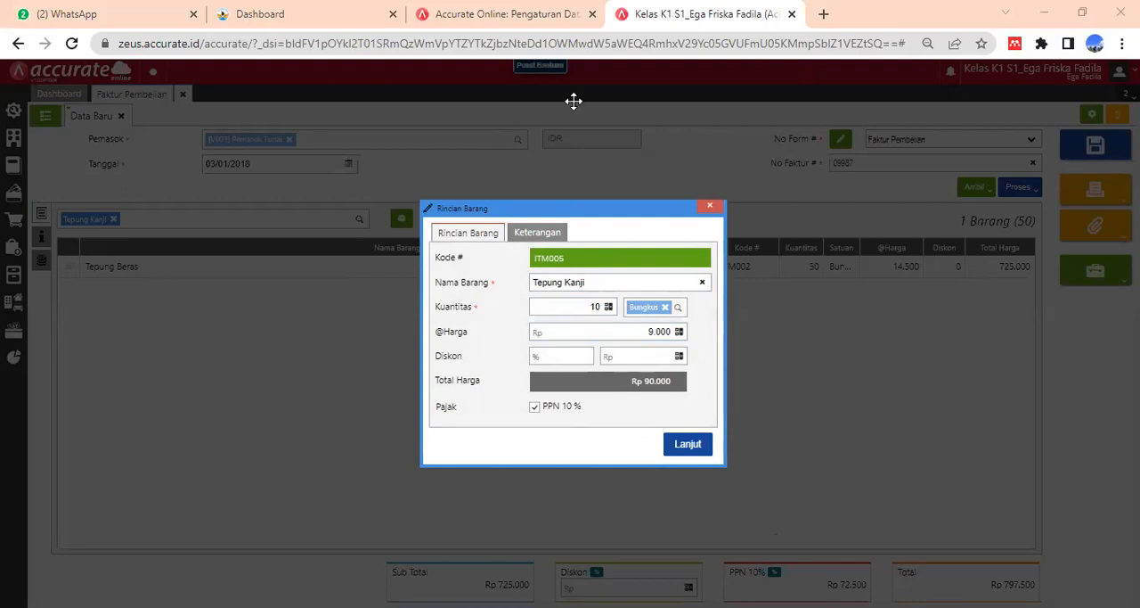
click(688, 443)
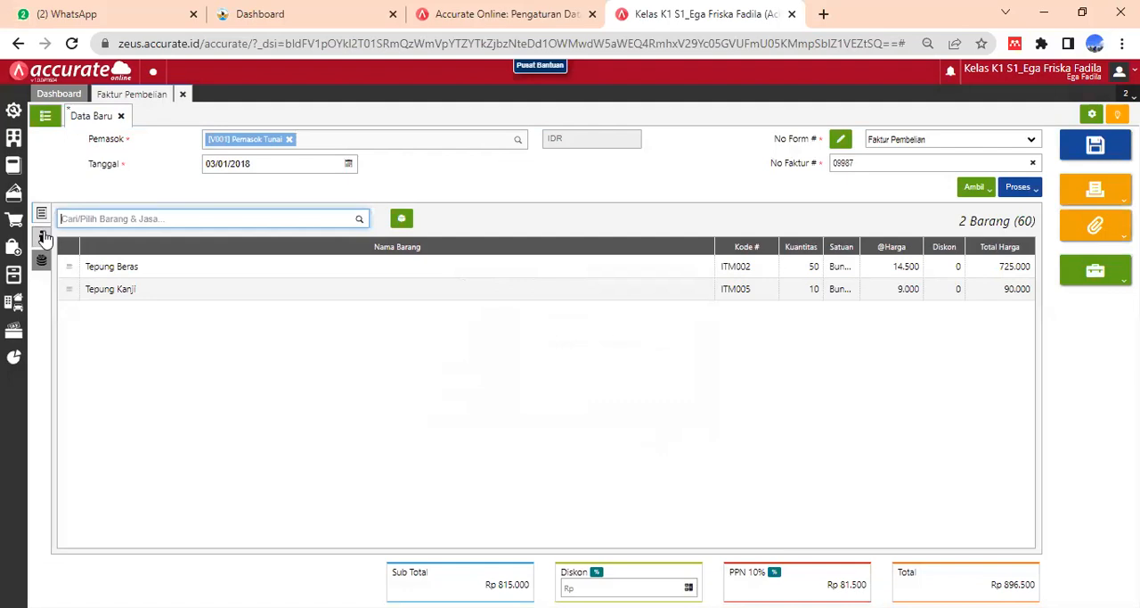
- Set the delivery date (Tgl Pengiriman) in the invoice's additional info to 03/01/2018
click(43, 237)
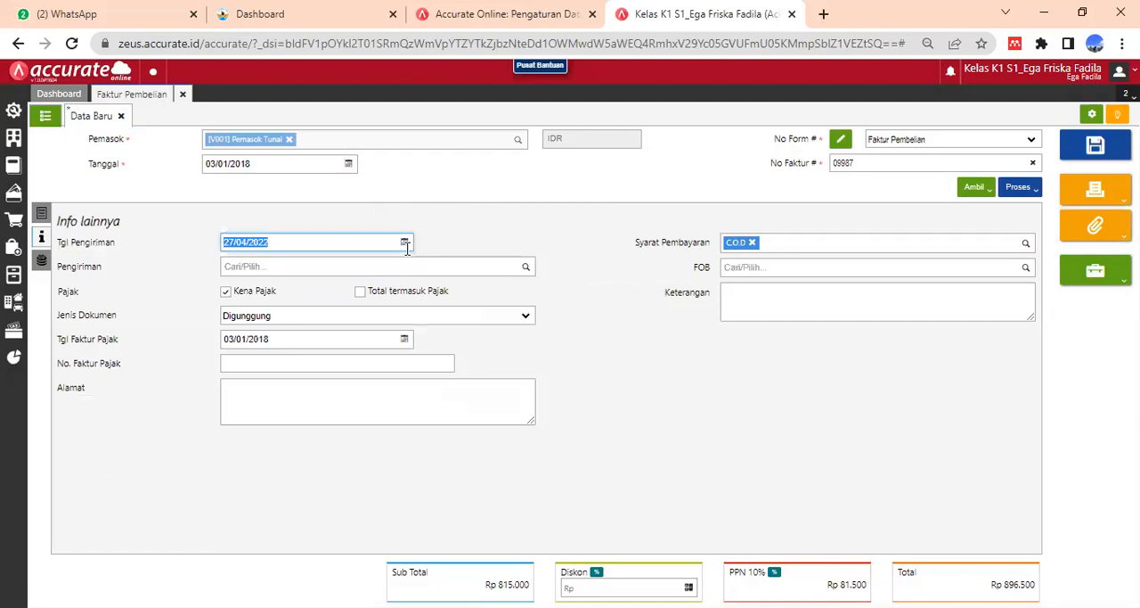
click(279, 239)
key(BackSpace)
key(BackSpace)
key(BackSpace)
key(BackSpace)
key(BackSpace)
key(BackSpace)
key(BackSpace)
key(BackSpace)
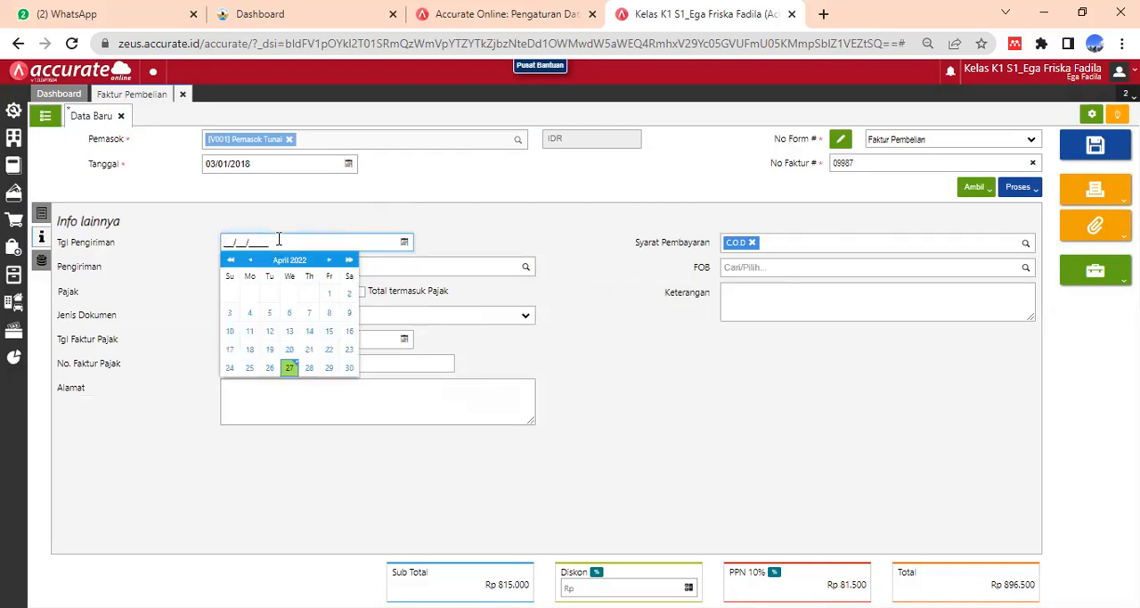
text(03/01/2018)
click(579, 297)
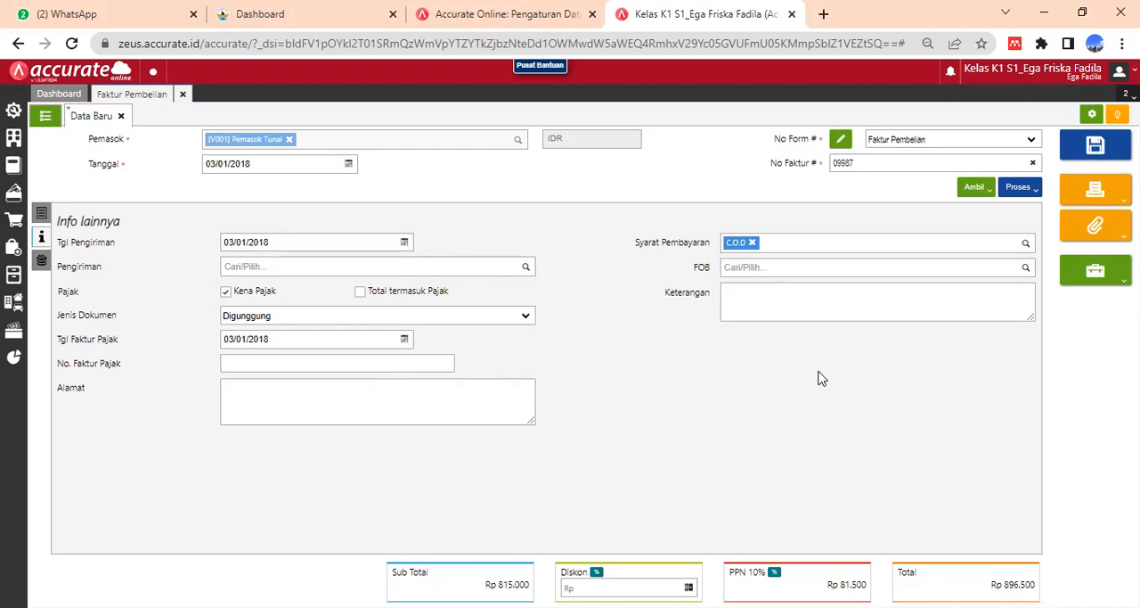
click(768, 295)
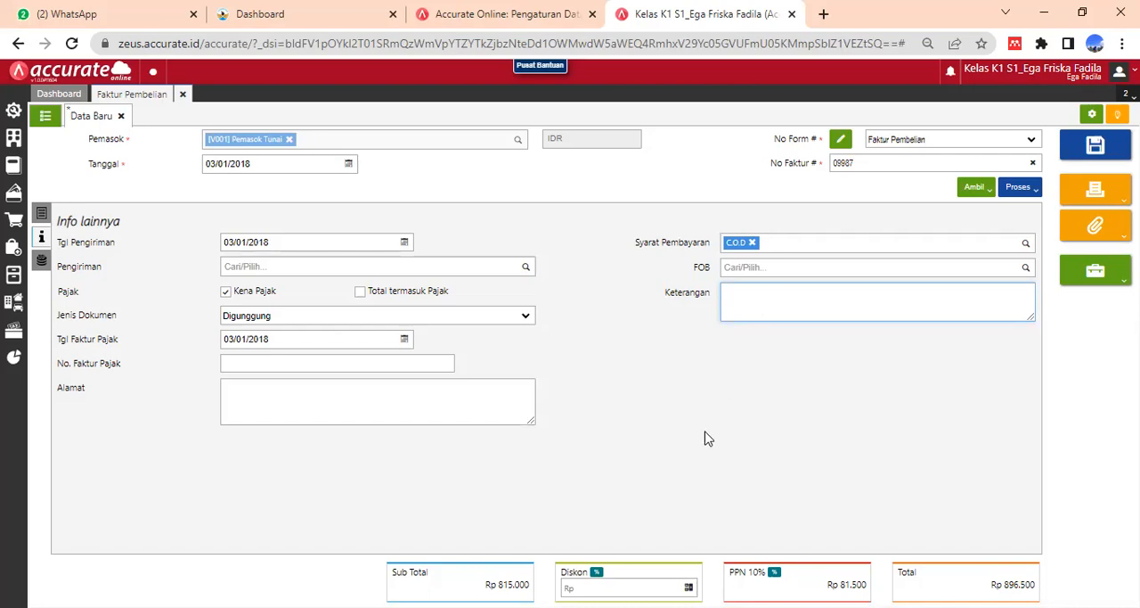
click(699, 460)
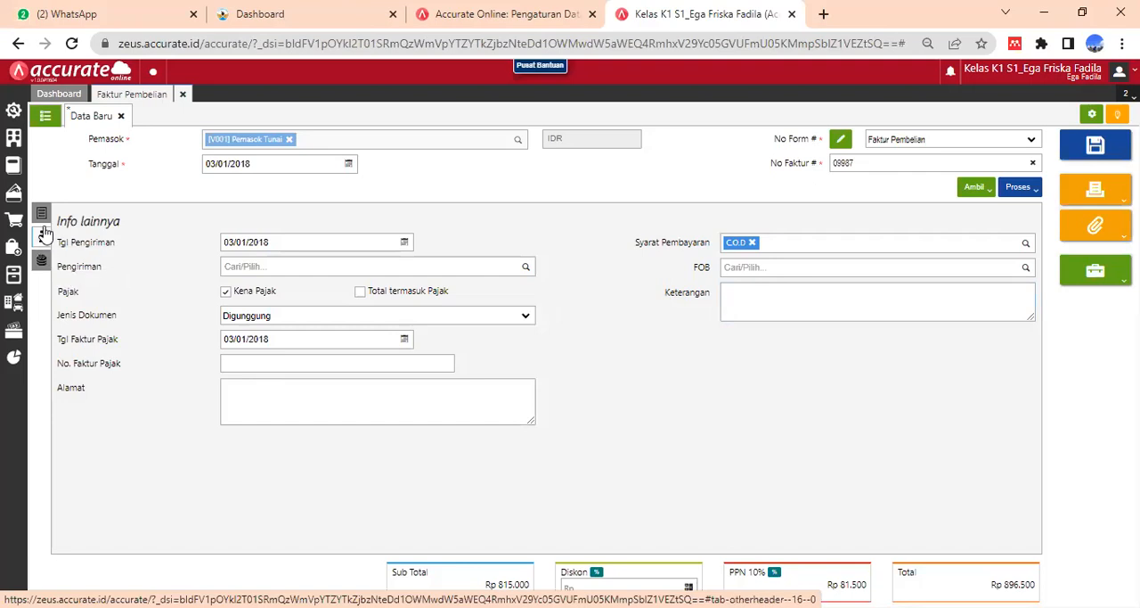
- Process the purchase invoice into a payment (Pembayaran) and select Bank (1102) as the paying account
click(1018, 188)
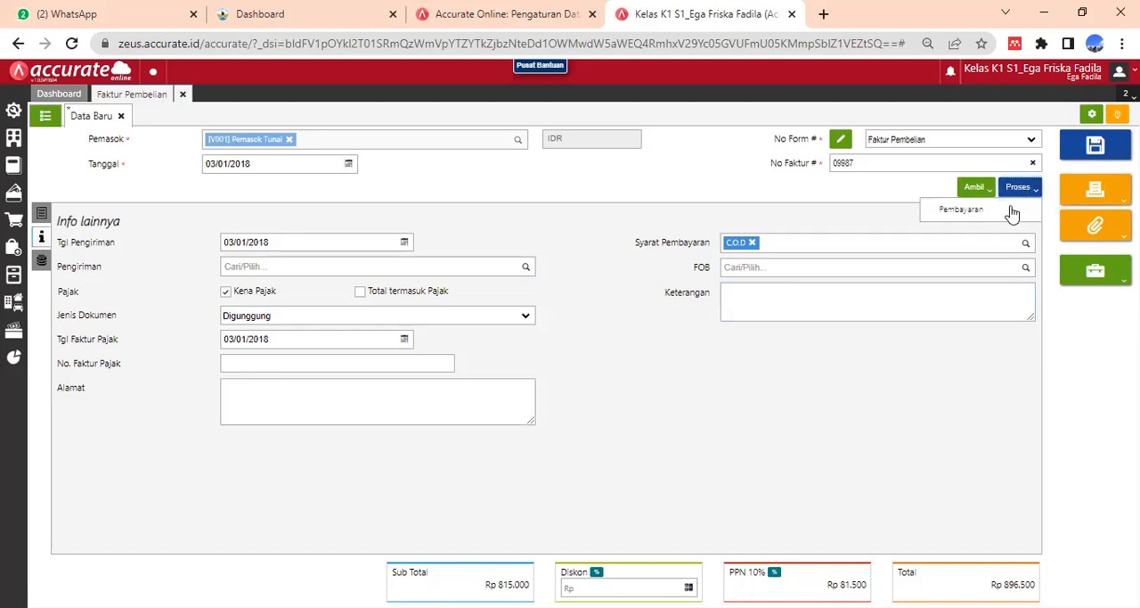
click(1013, 210)
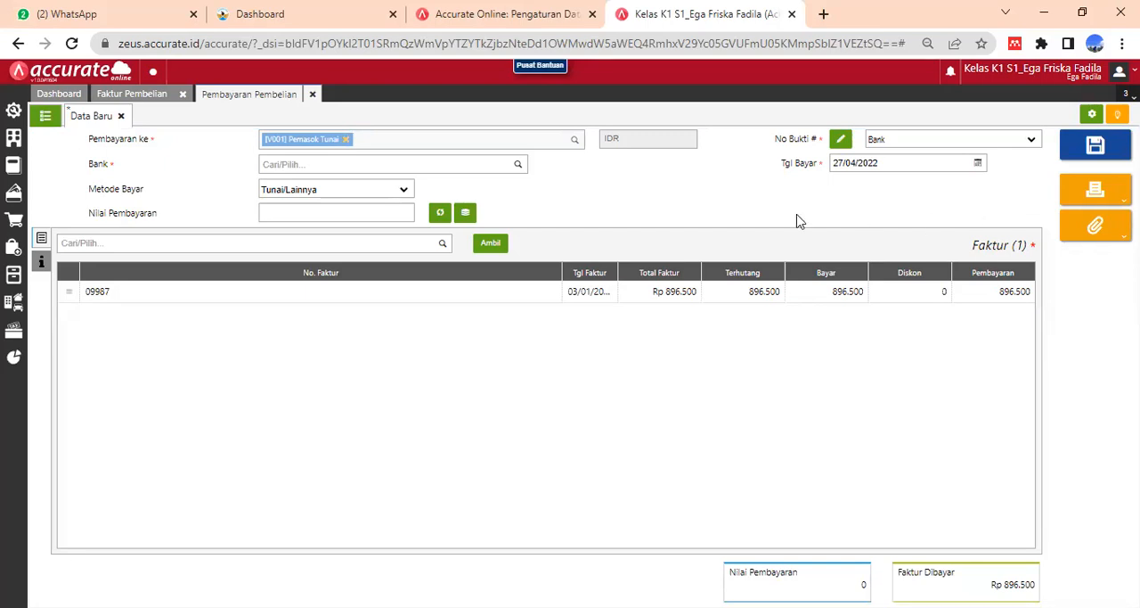
click(492, 163)
text(bank)
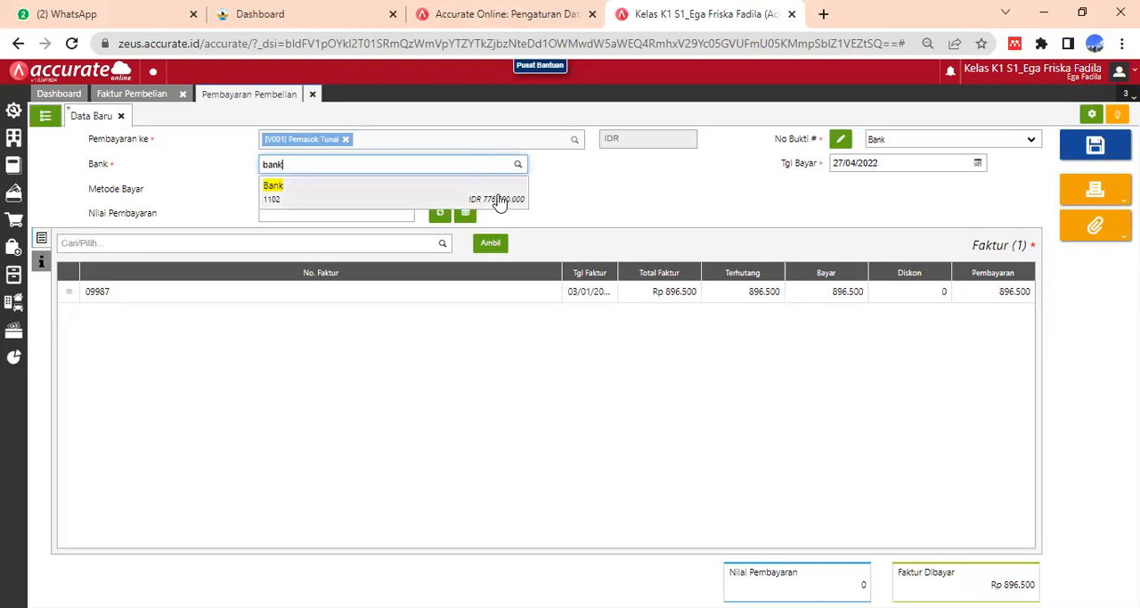
click(498, 200)
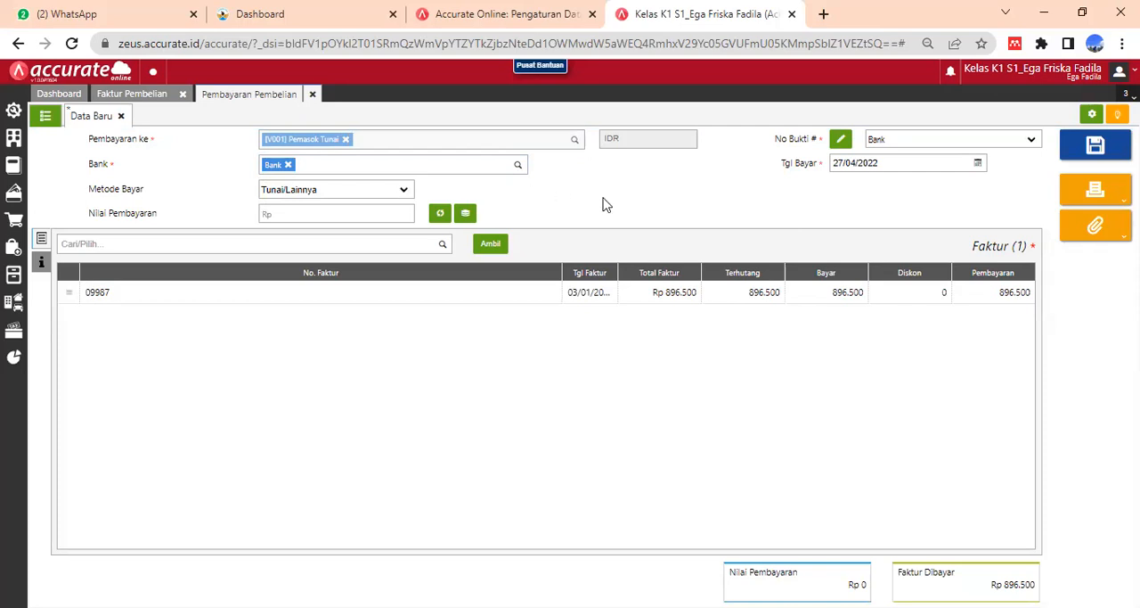
- Set the payment date to 03/01/2018 and fill Nilai Pembayaran automatically with the invoice amount of Rp 896.500
click(885, 163)
text(0)
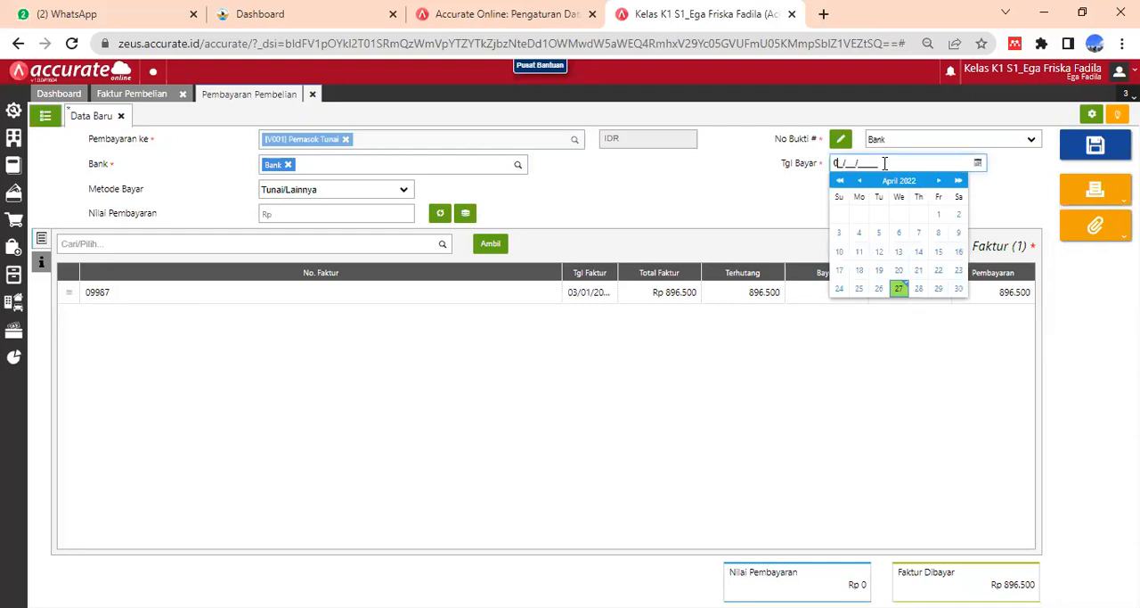
text(3/01/2018)
click(1023, 188)
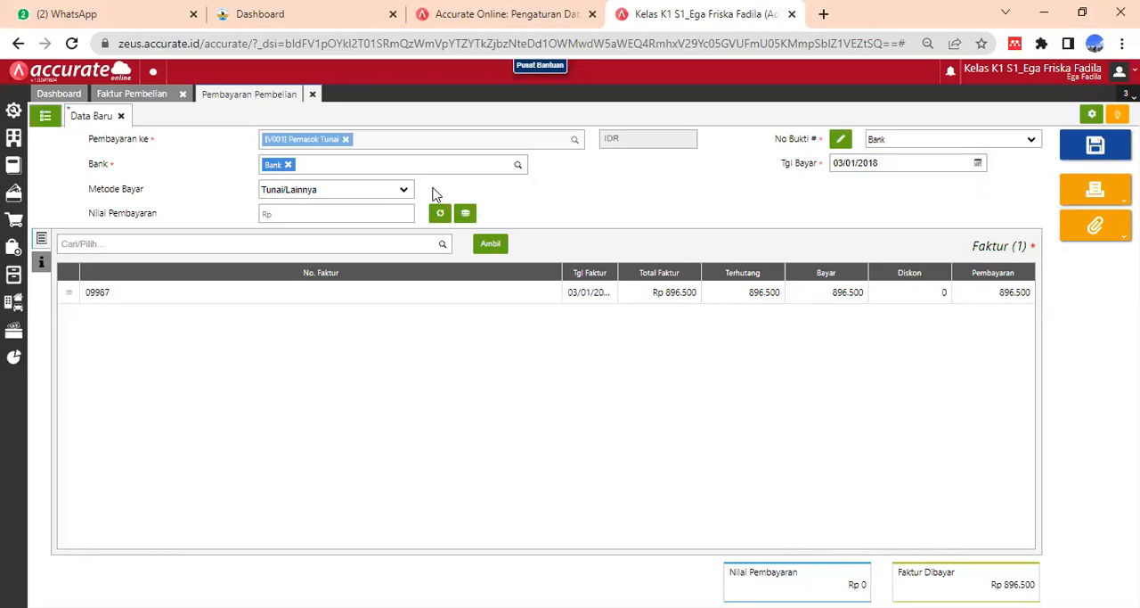
click(355, 207)
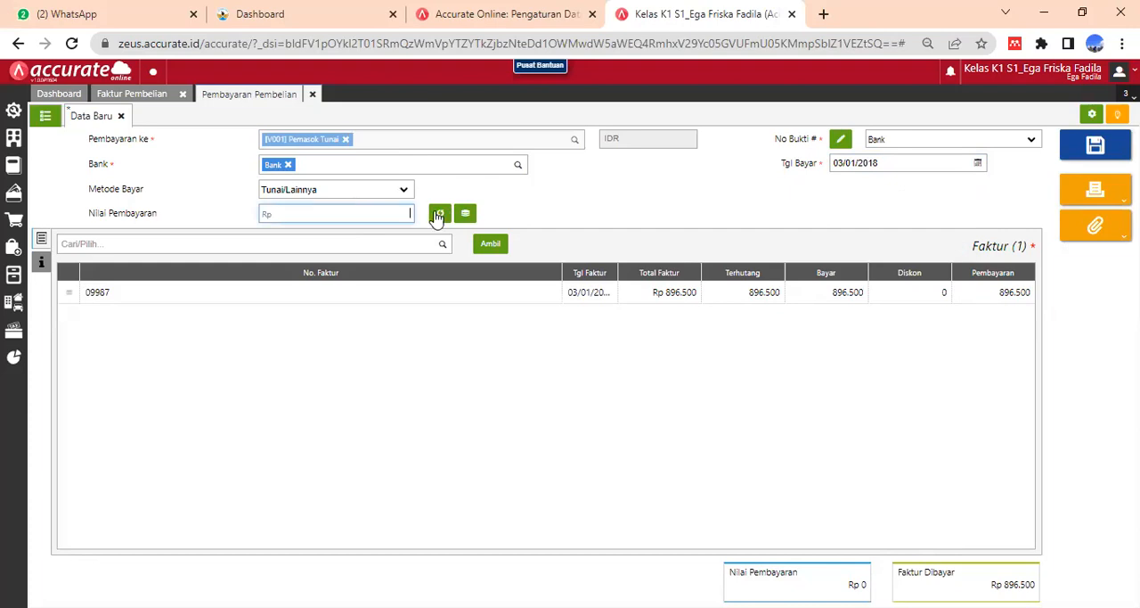
click(440, 214)
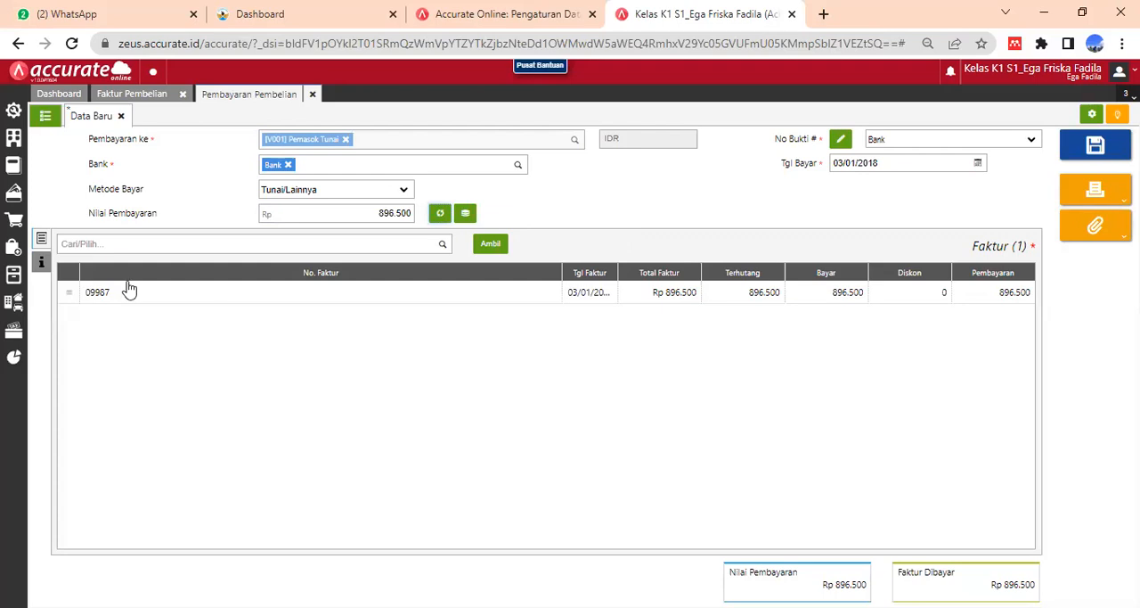
- Enter "Pembayaran atas pembelian tunai" as the payment's description (Keterangan) and return to its invoice list
click(40, 265)
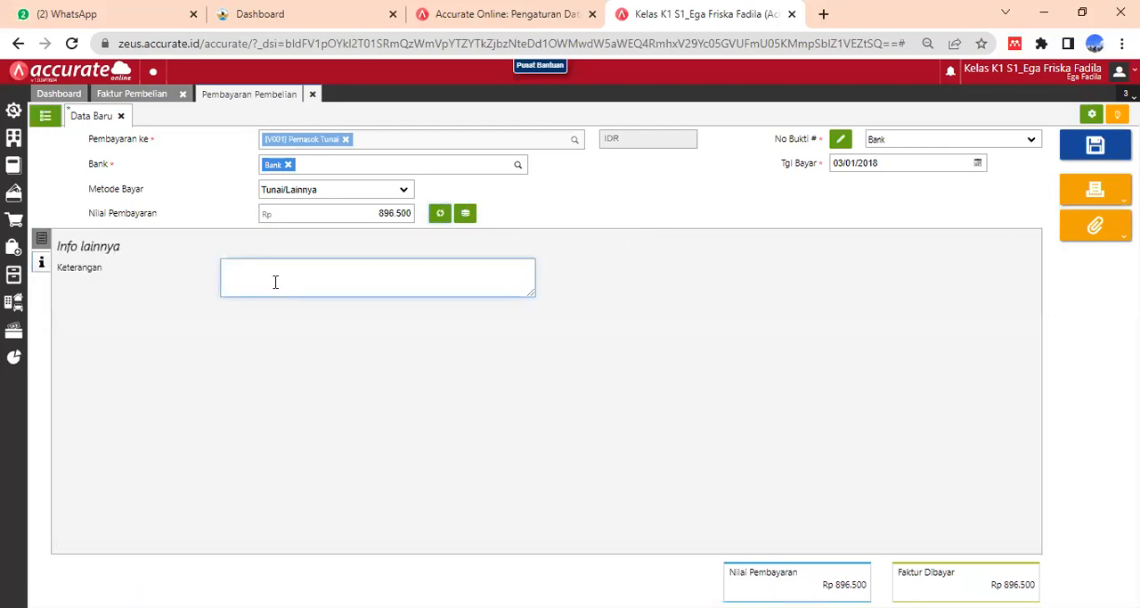
text(Pembayaran atas pembelian tunai)
click(674, 322)
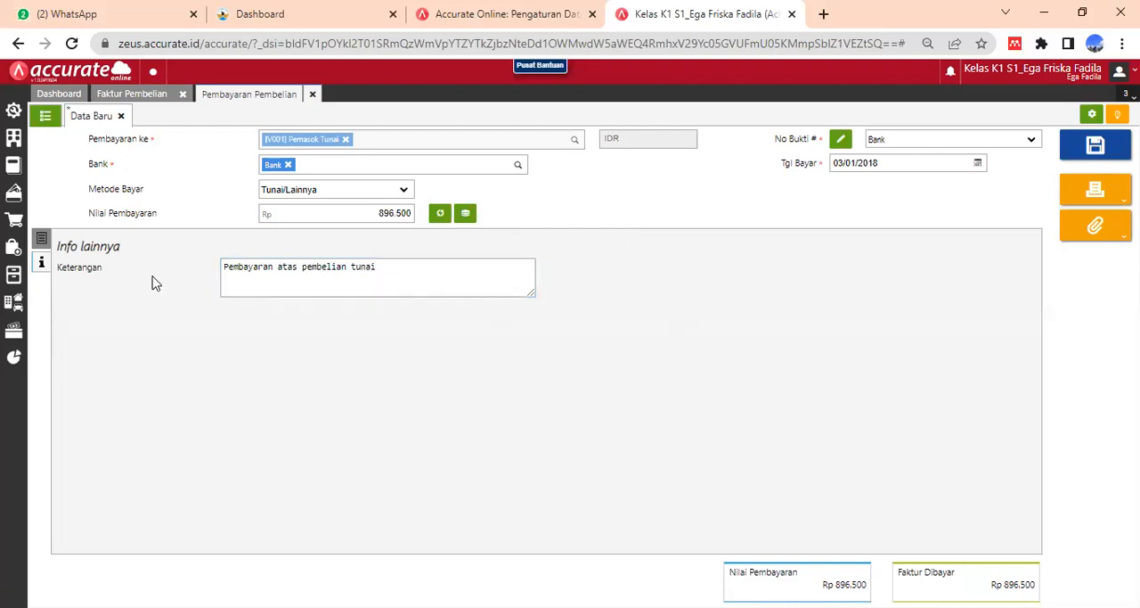
click(41, 240)
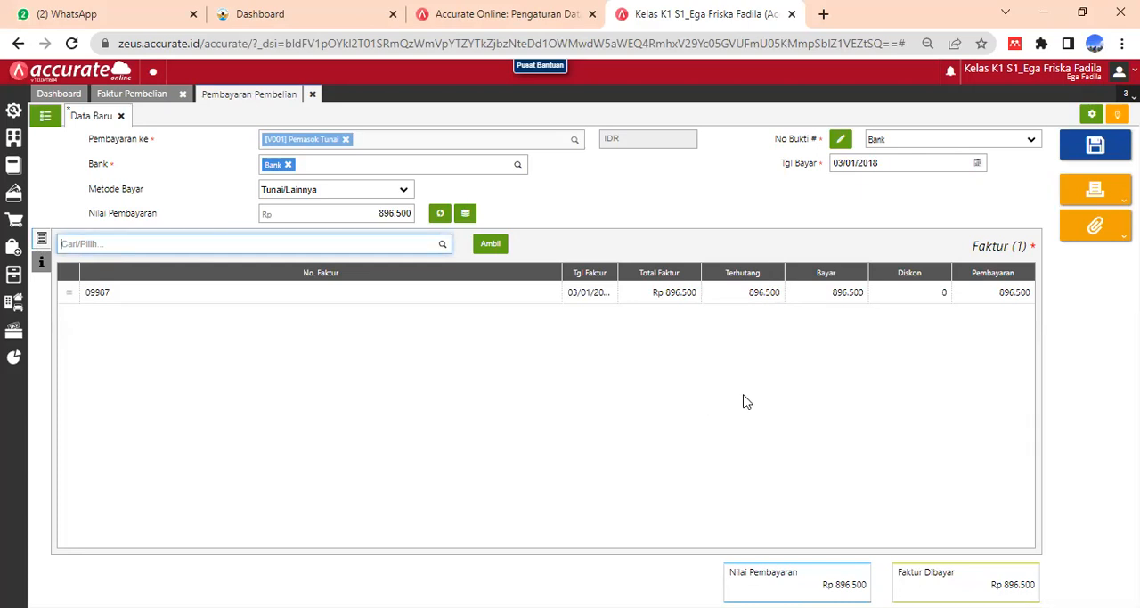
- Save the purchase payment and close the payment form
click(1099, 196)
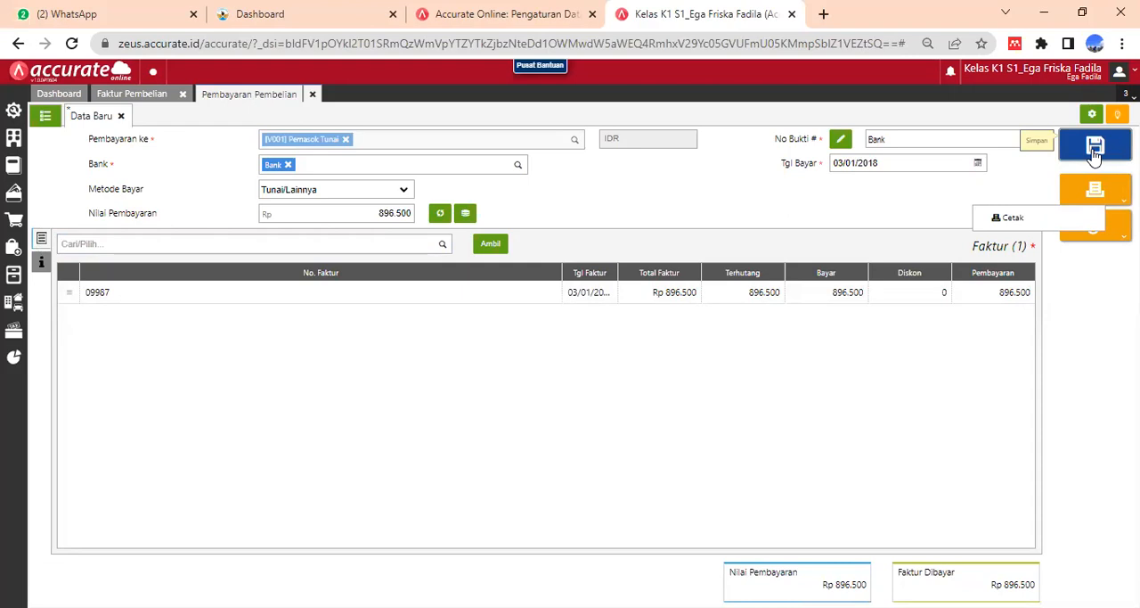
click(1095, 149)
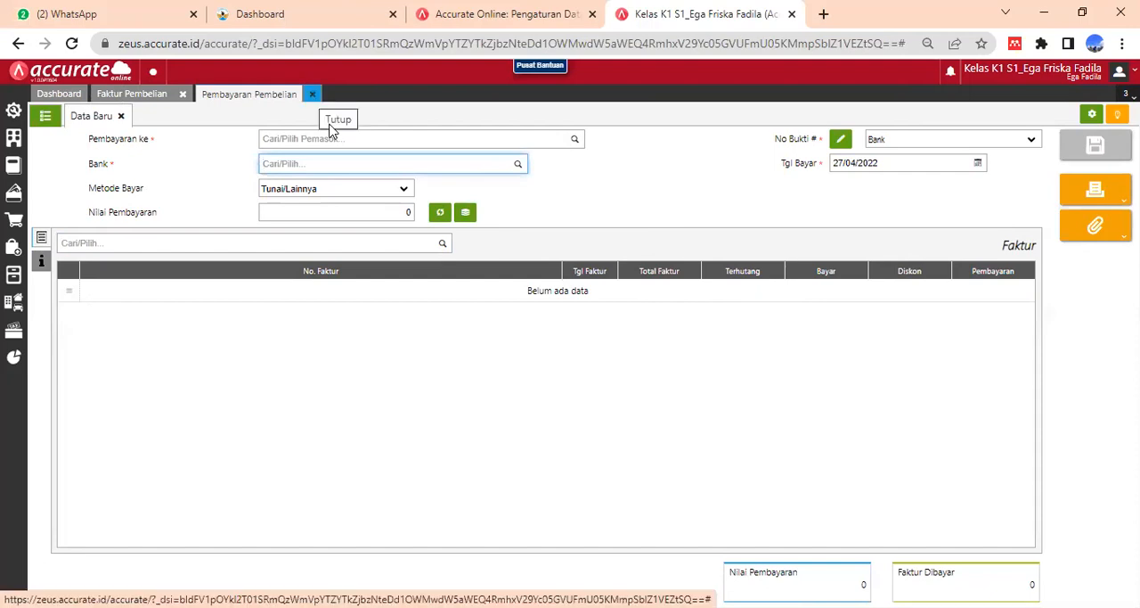
click(312, 94)
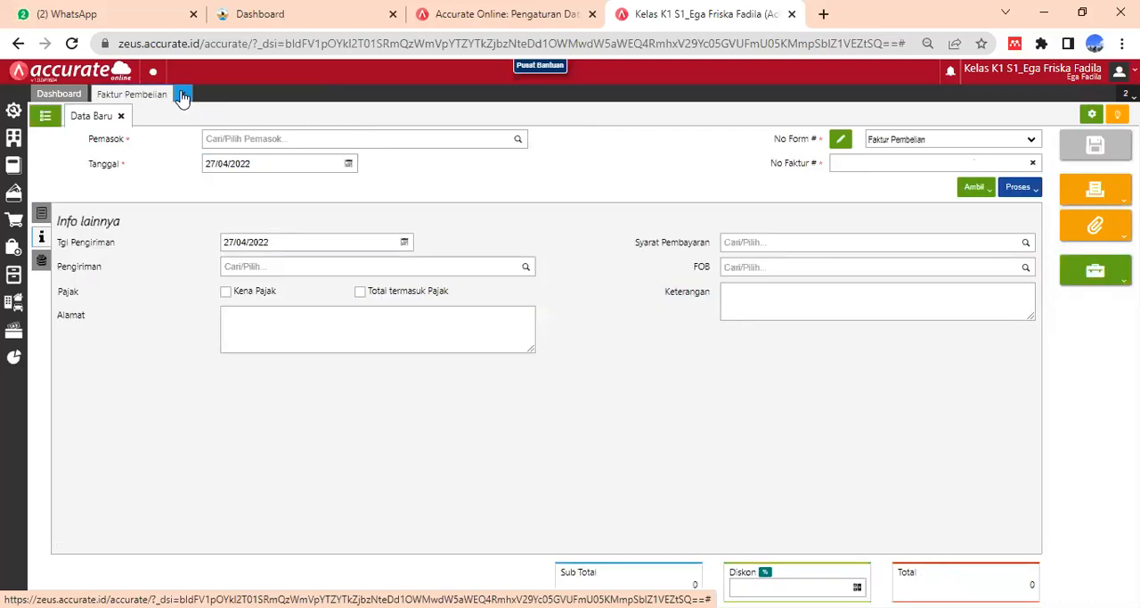
- Leave the purchase invoice, open tax invoice numbering (Penomoran Faktur Pajak), and set Dari Nomor to 901-18.12300900
click(183, 97)
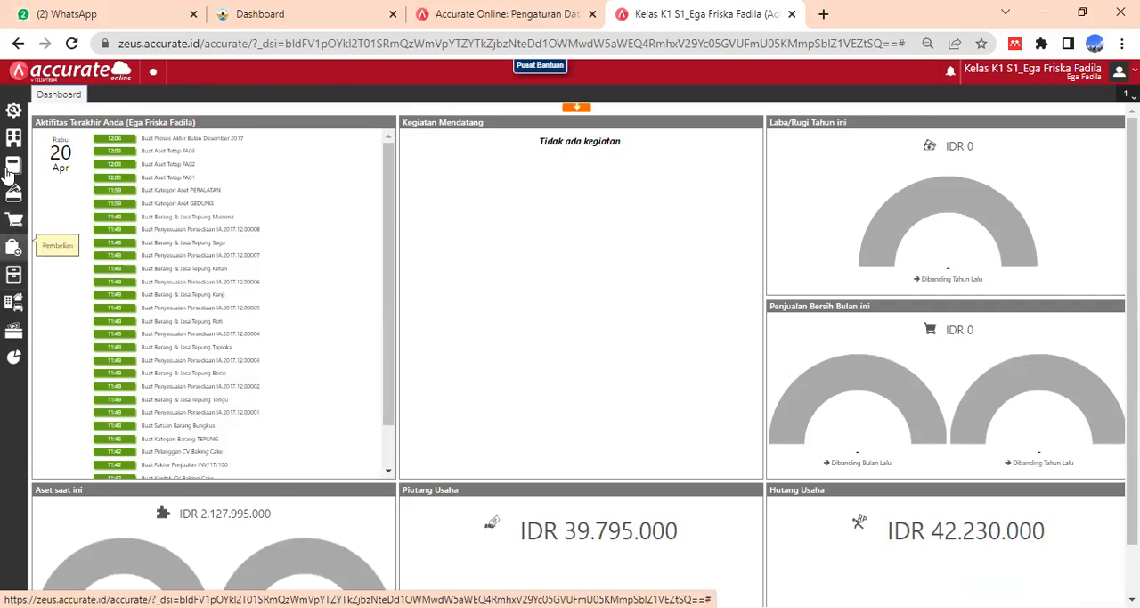
click(13, 330)
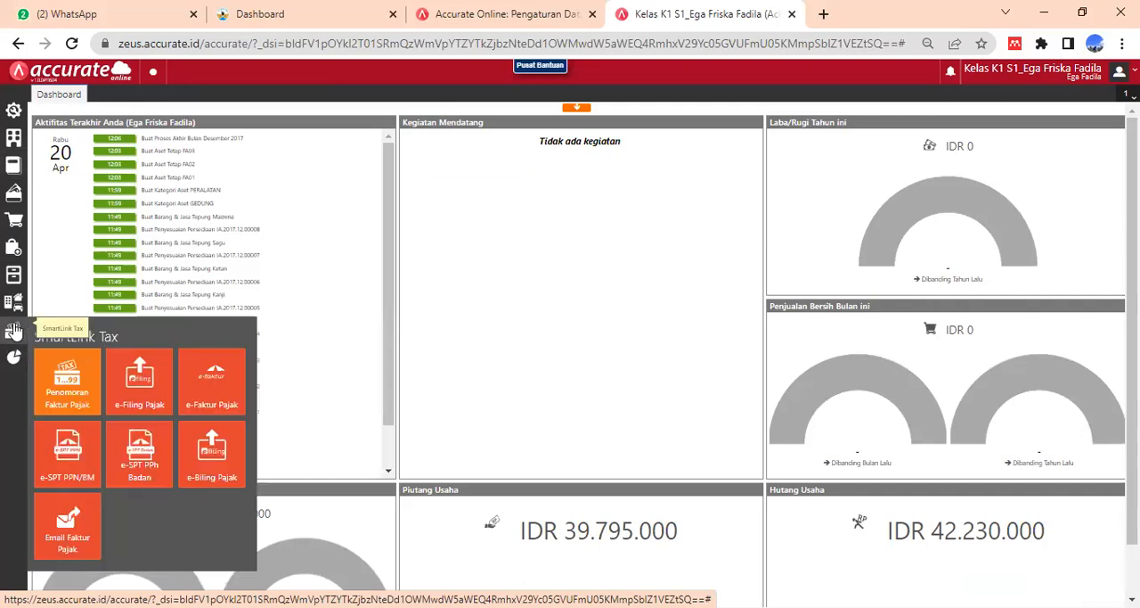
click(77, 395)
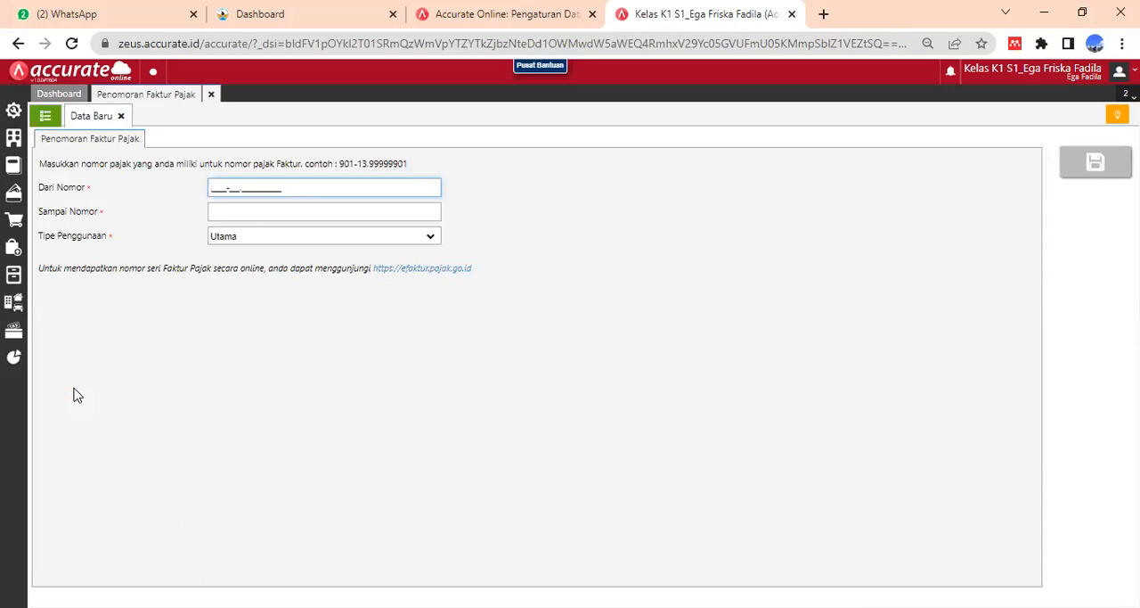
text(901-18.12300900)
- Set the tax invoice numbering's Sampai Nomor to 901-18.12300999 and save the number range
click(240, 209)
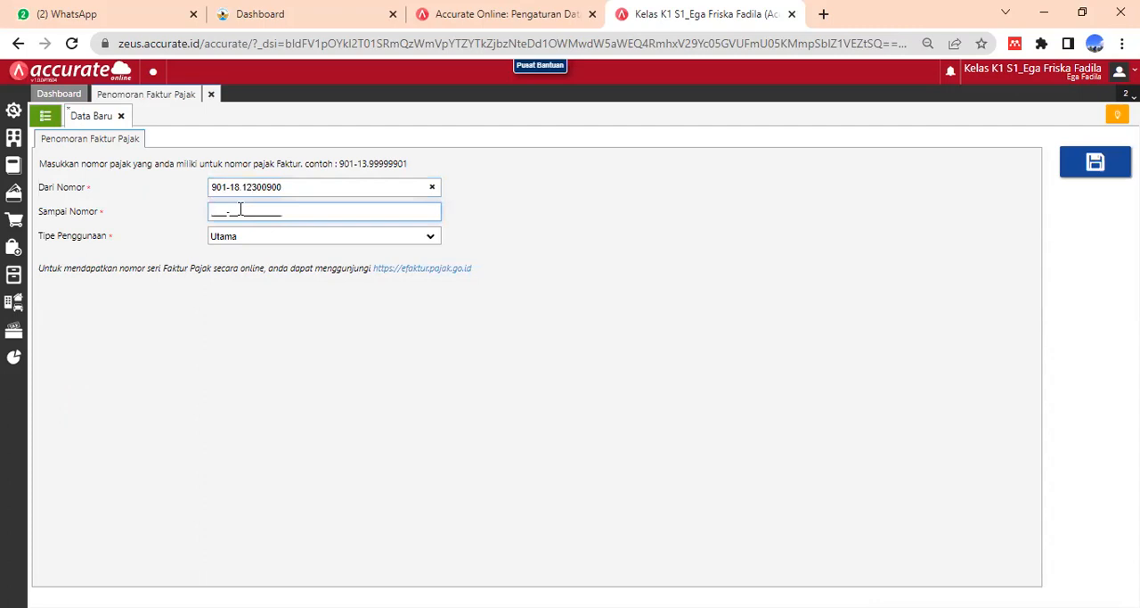
text(901-18.12300999)
click(1085, 166)
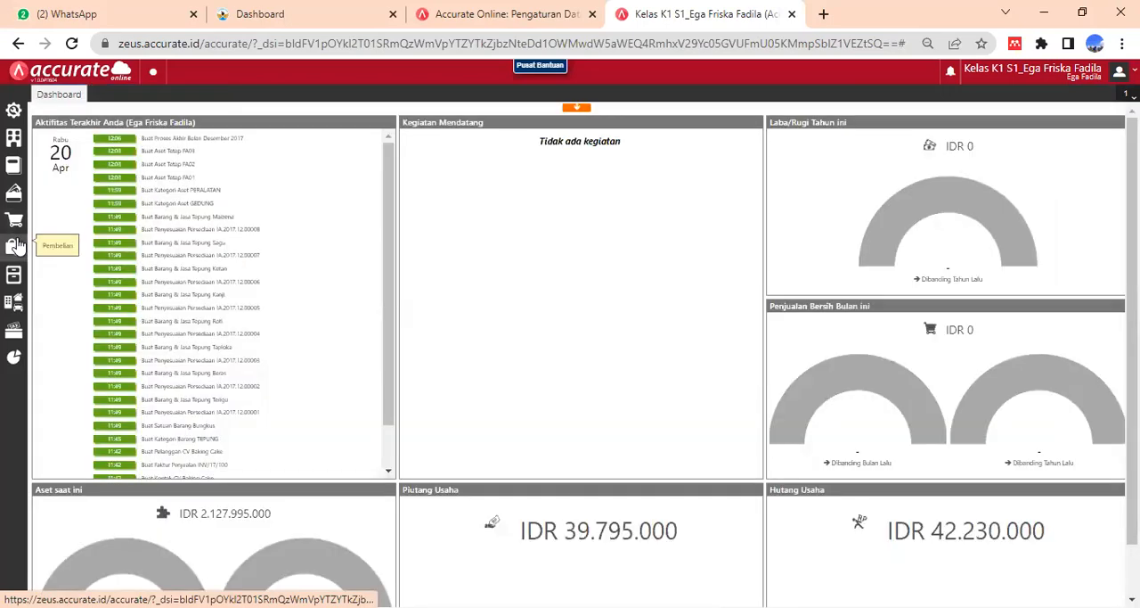
- Open a new sales order (Pesanan Penjualan) and select CV Baking Cake as the ordering customer
click(17, 246)
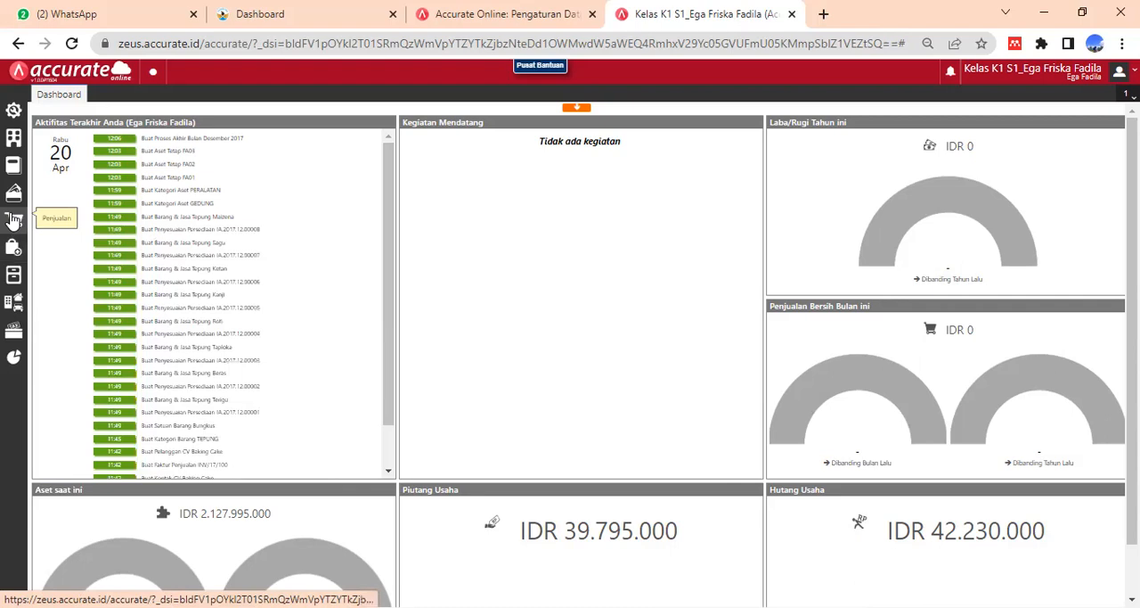
mouse_move(13, 219)
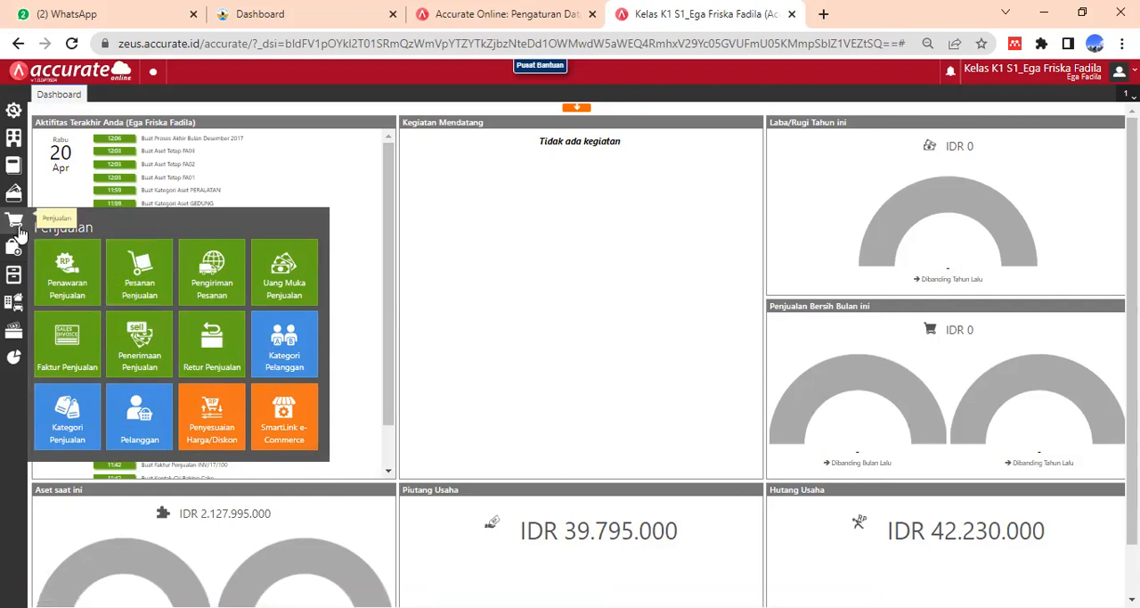
click(154, 295)
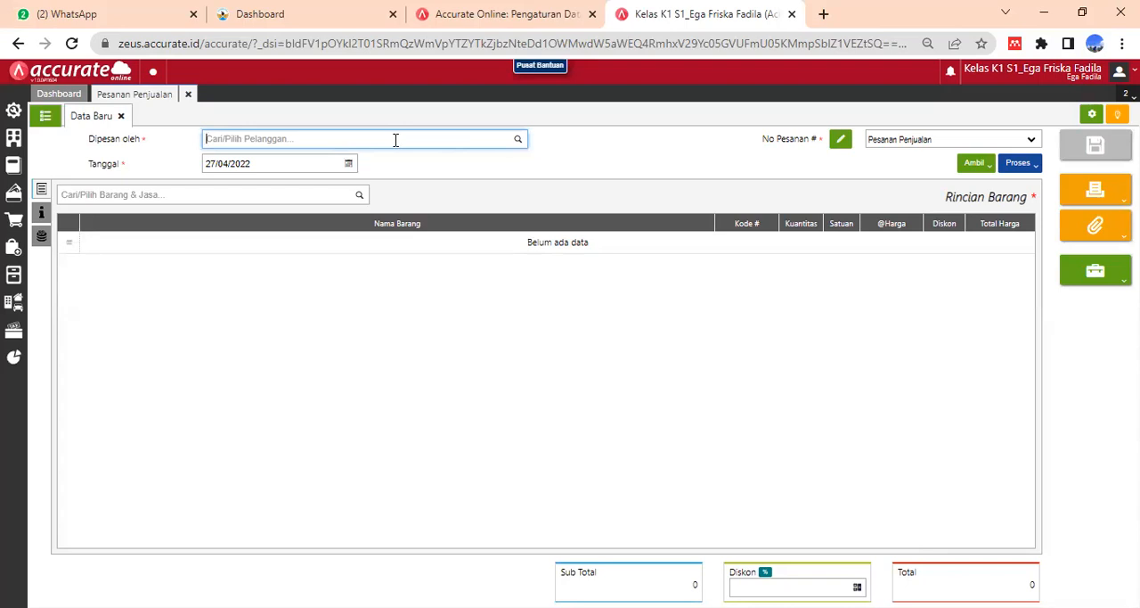
text(Baki)
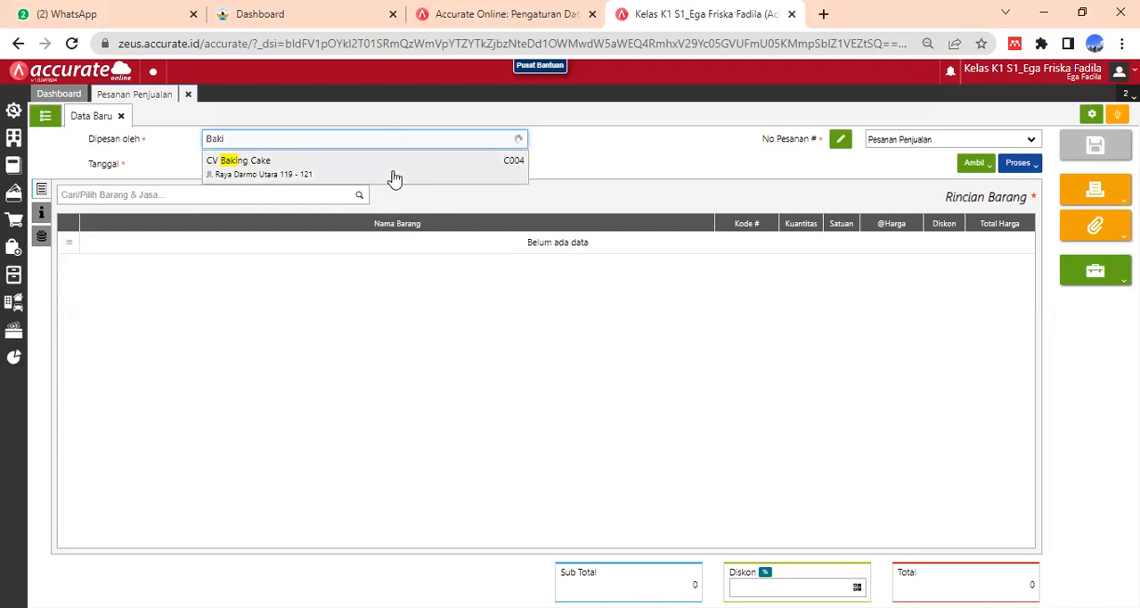
click(395, 177)
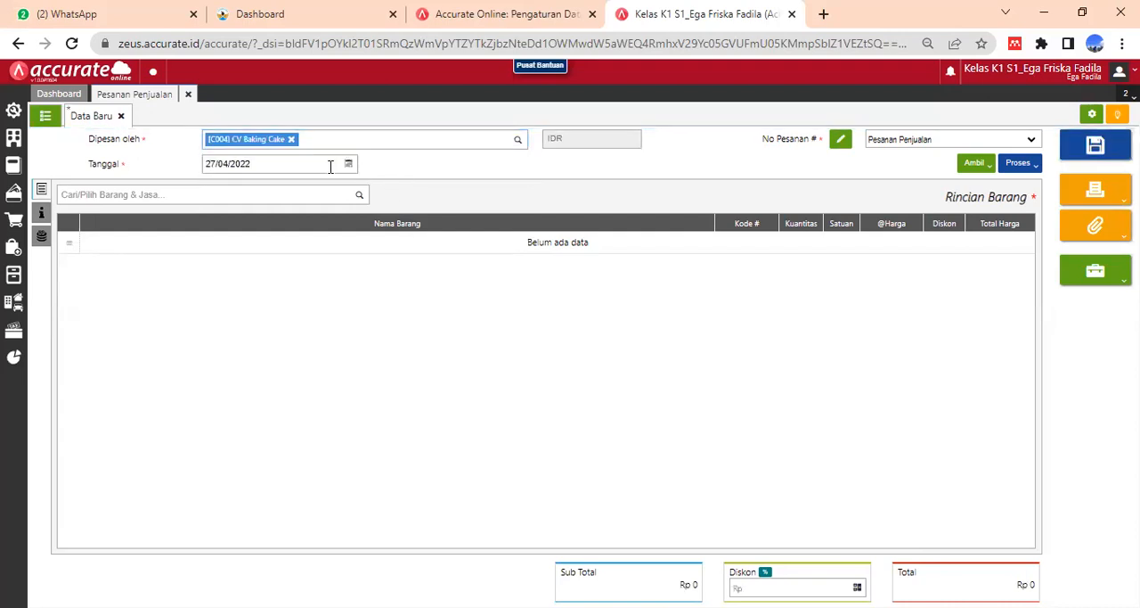
- Set the sales order's date (Tanggal) to 04/01/2018
click(264, 166)
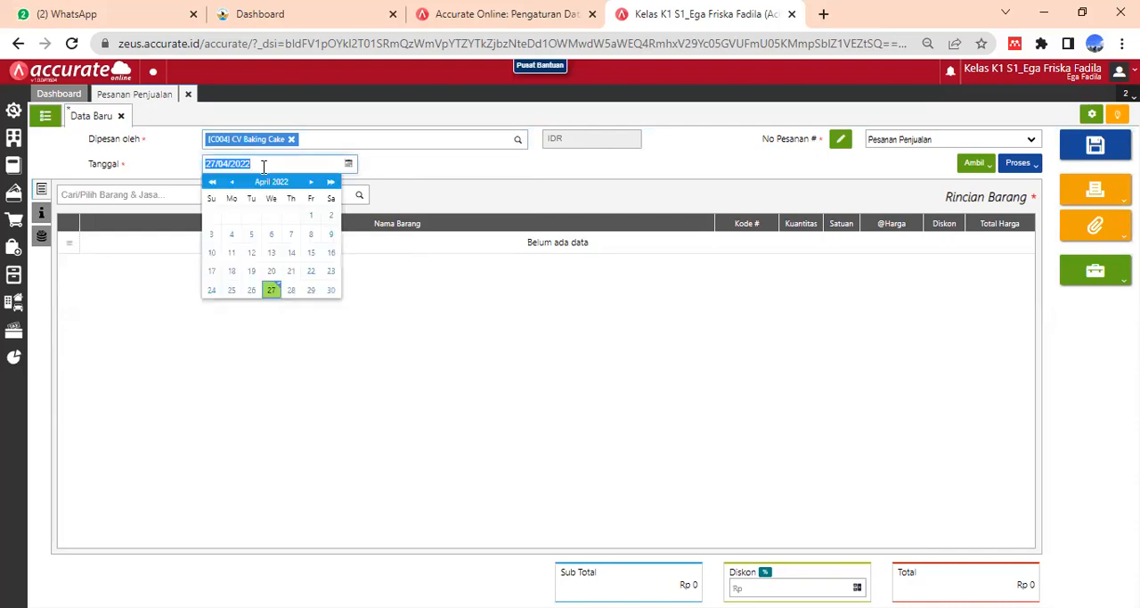
text(04/01/2018)
click(427, 170)
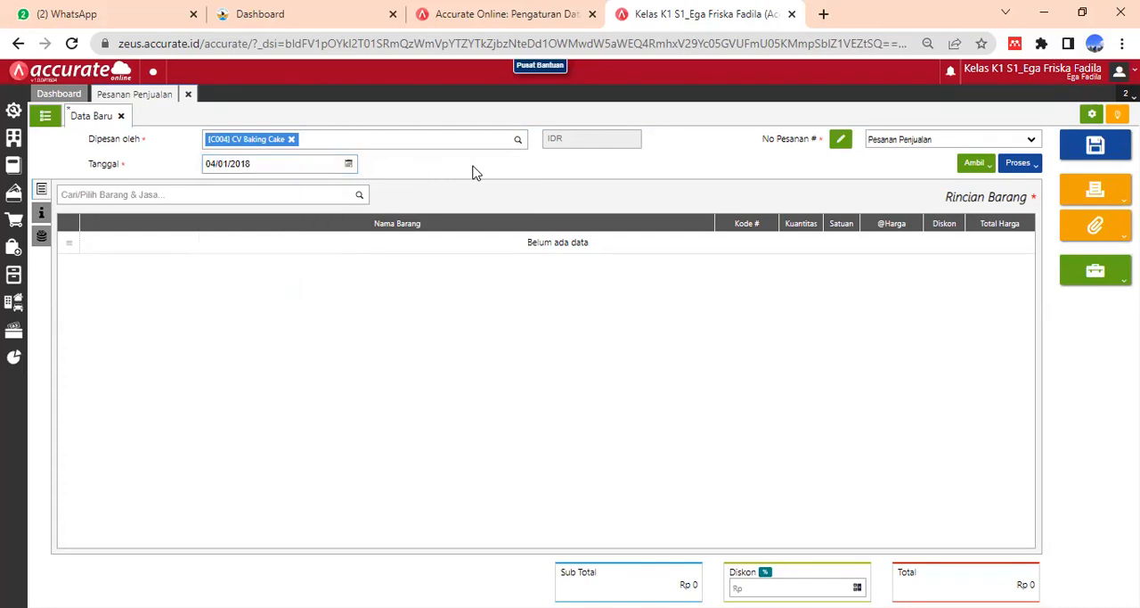
- Add the item Tepung Kanji to the sales order with a quantity of 200 Bungkus
click(198, 195)
text(ka)
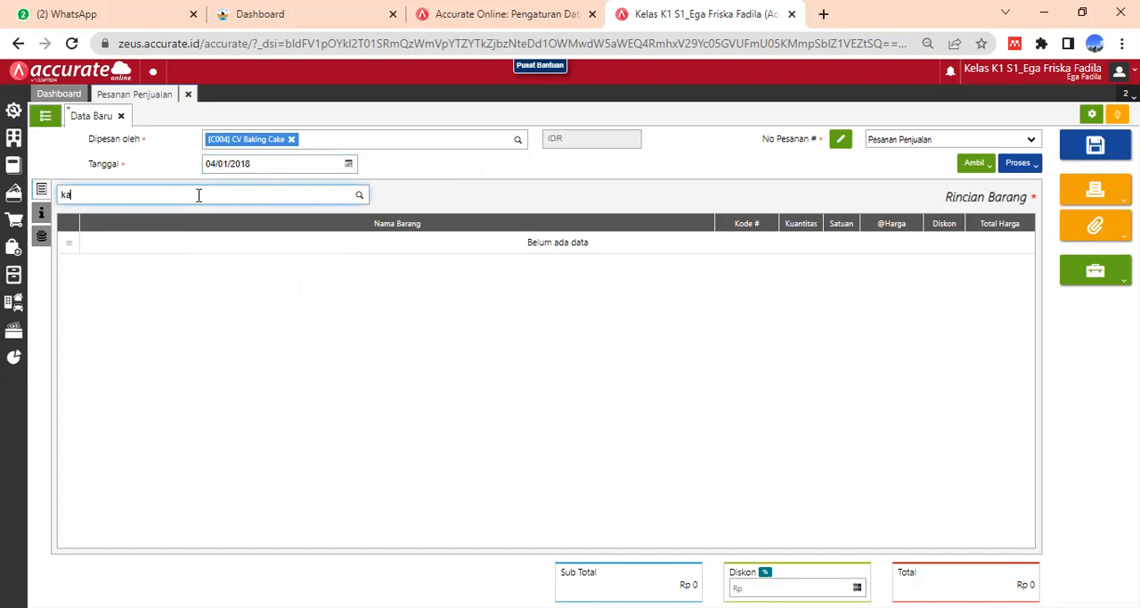
text(nji)
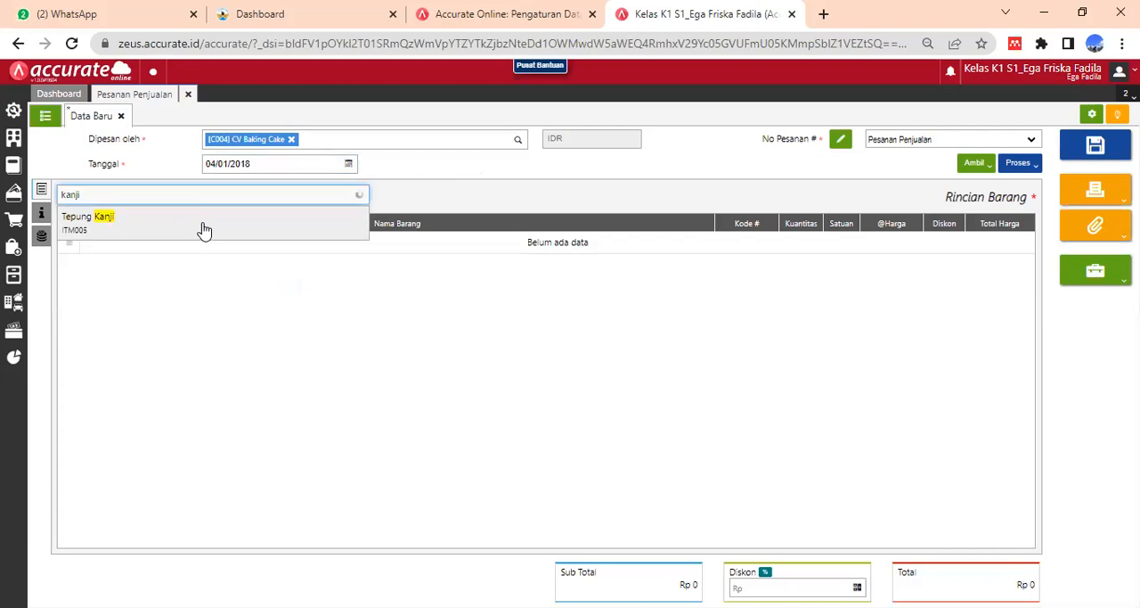
click(204, 229)
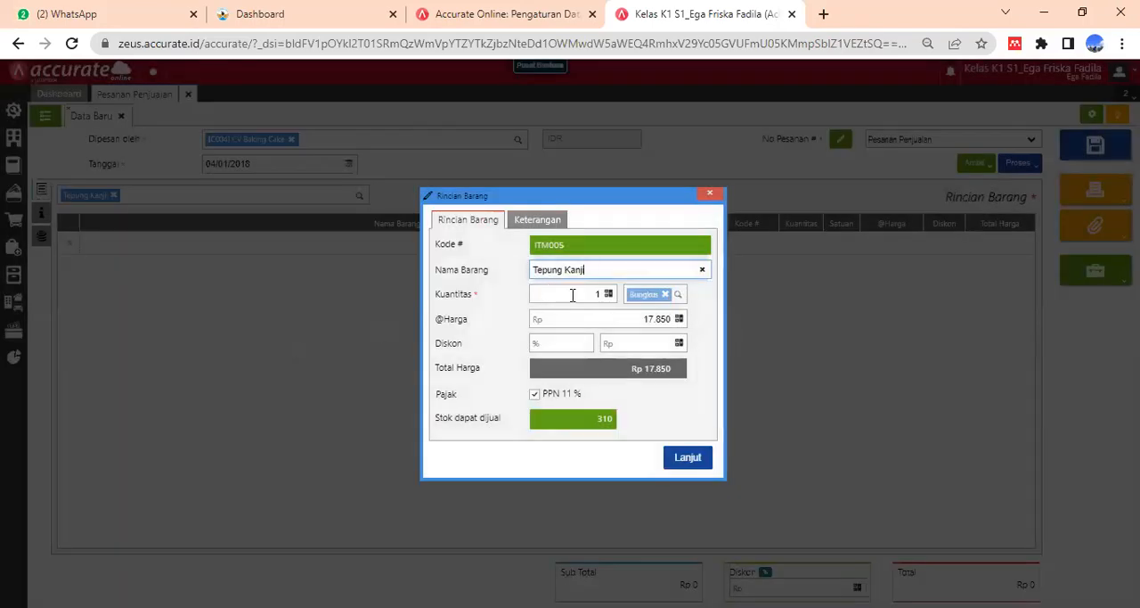
click(602, 296)
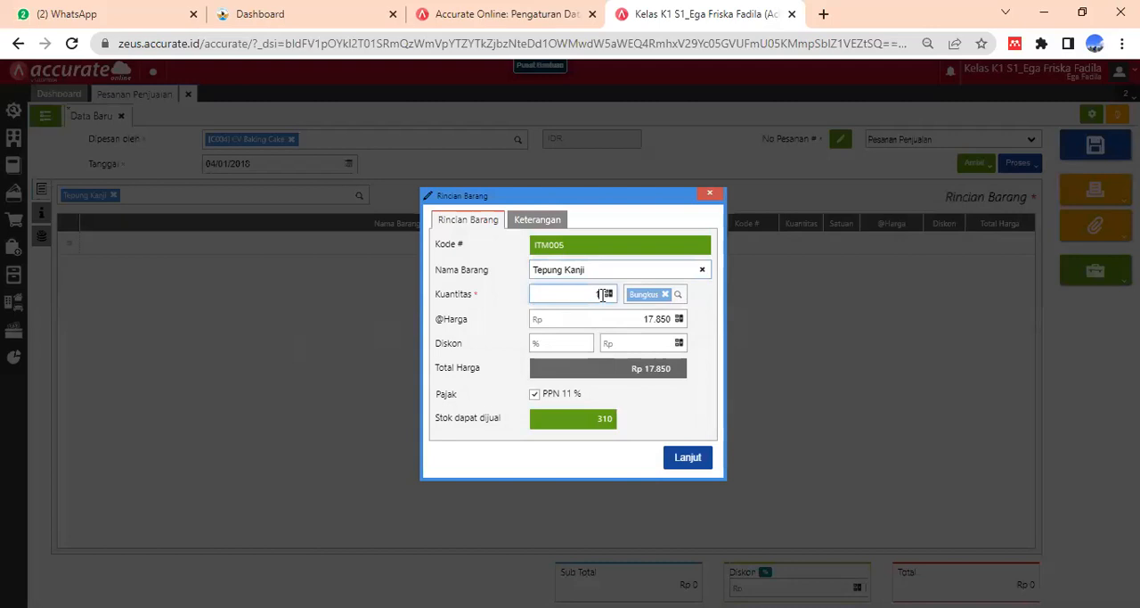
text(200)
click(645, 373)
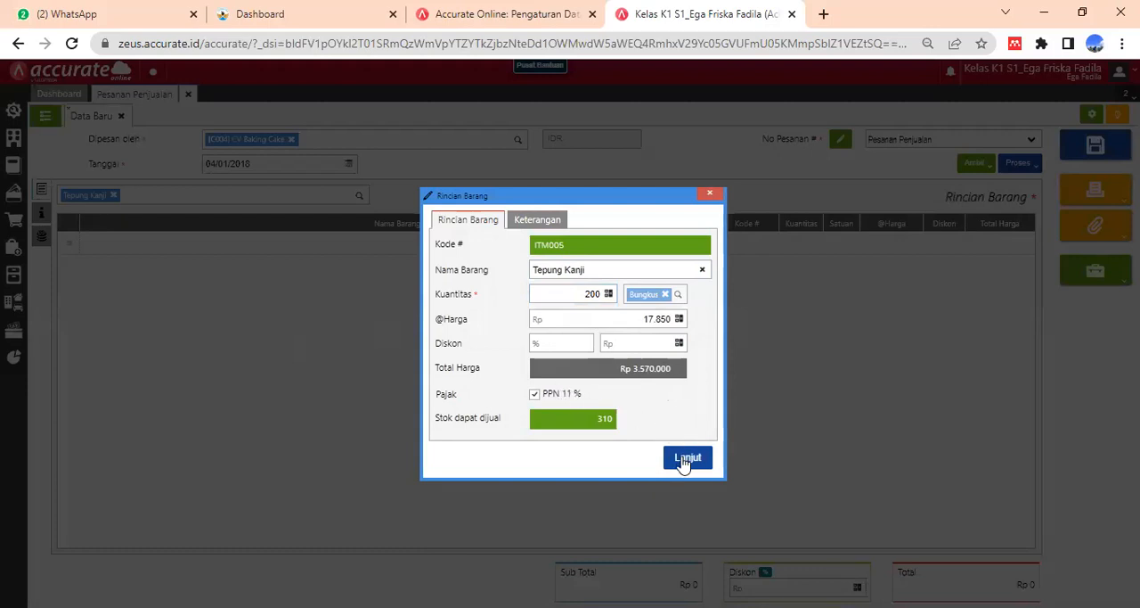
click(682, 458)
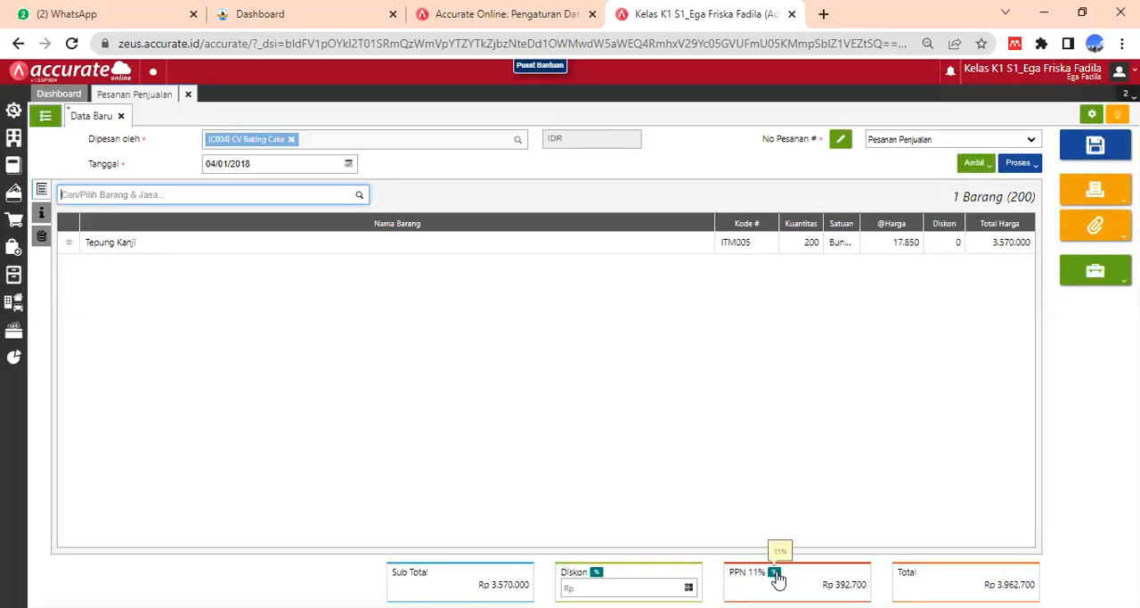
- Change the sales order's PPN tax rate to 10%
click(776, 574)
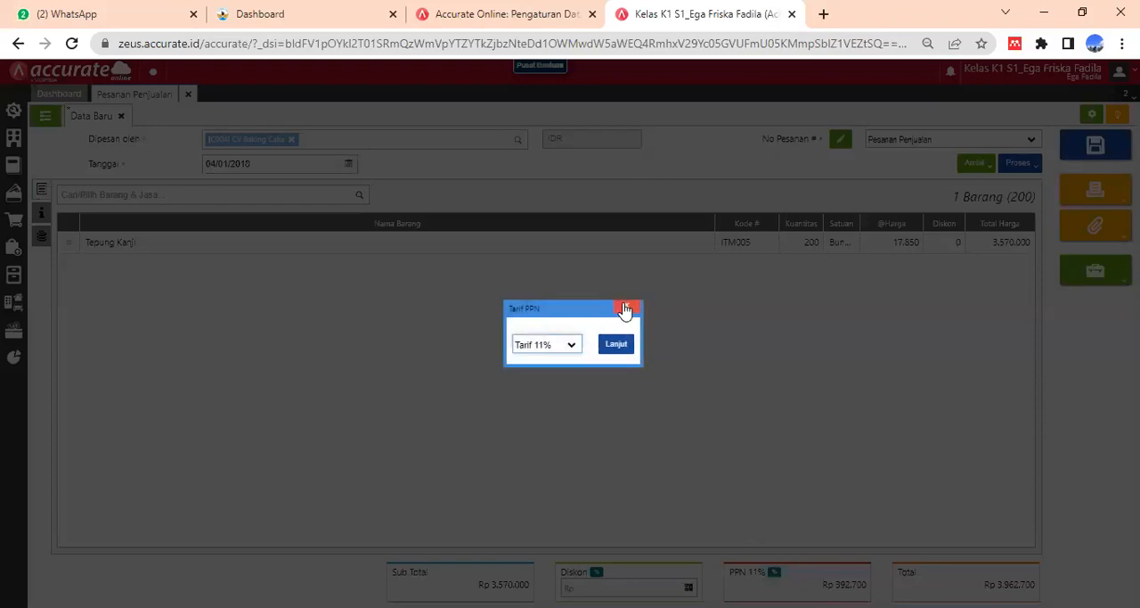
click(575, 346)
click(565, 357)
click(629, 347)
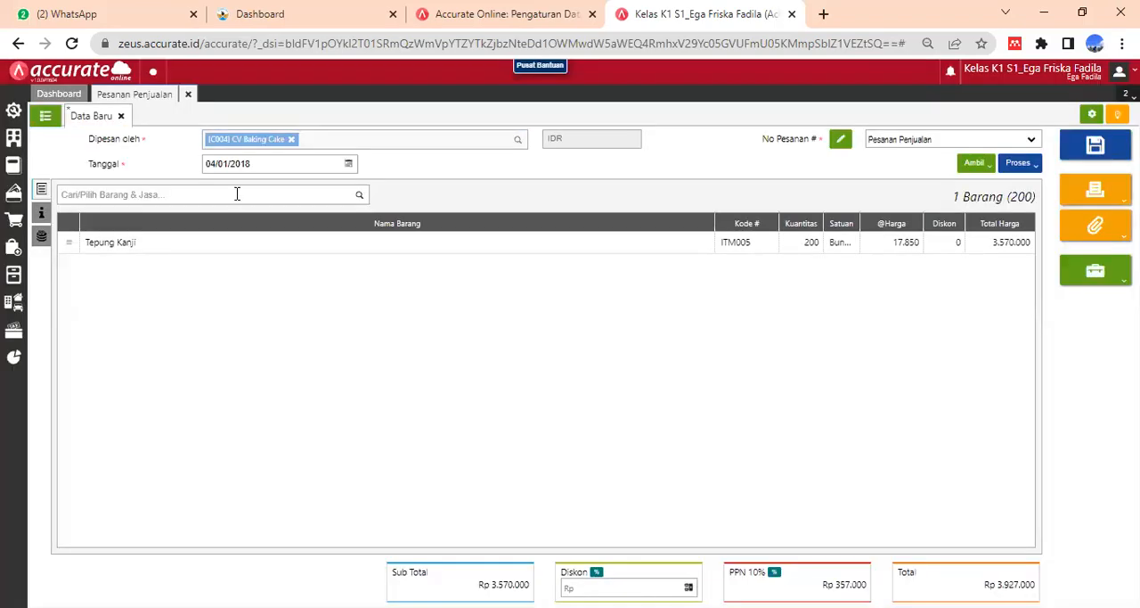
- Add the item Tepung Ketan to the sales order with a quantity of 350 Bungkus
click(237, 193)
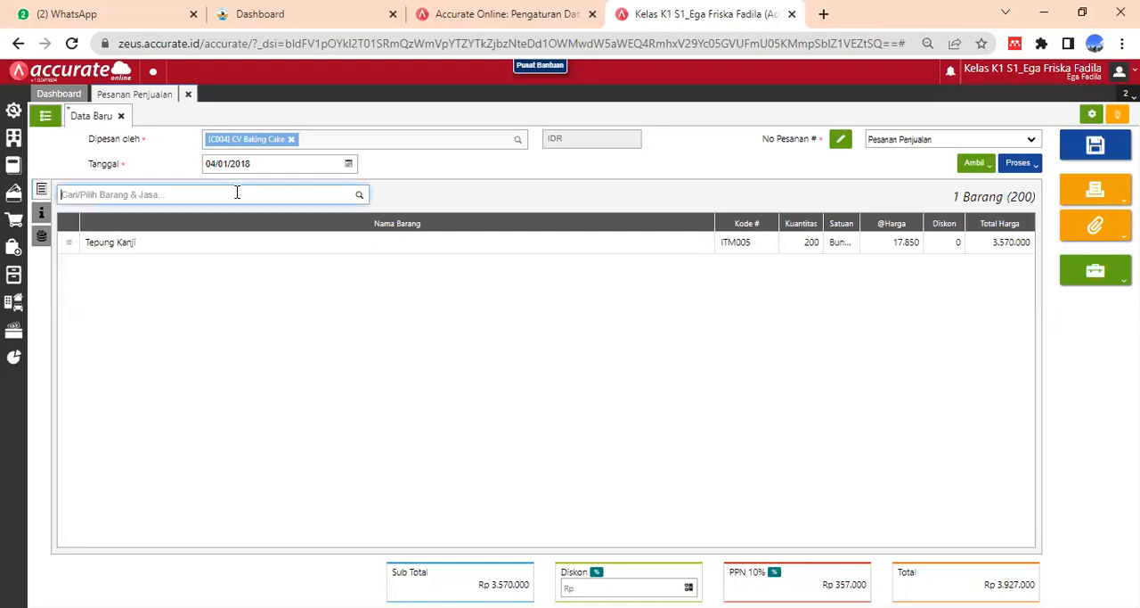
text(ketan)
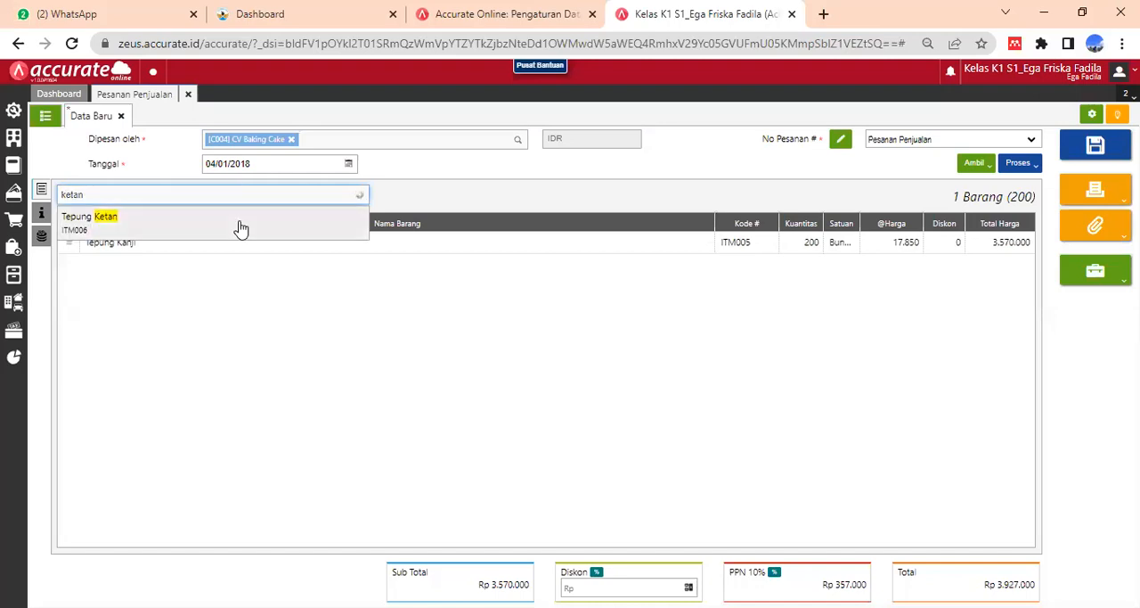
click(241, 226)
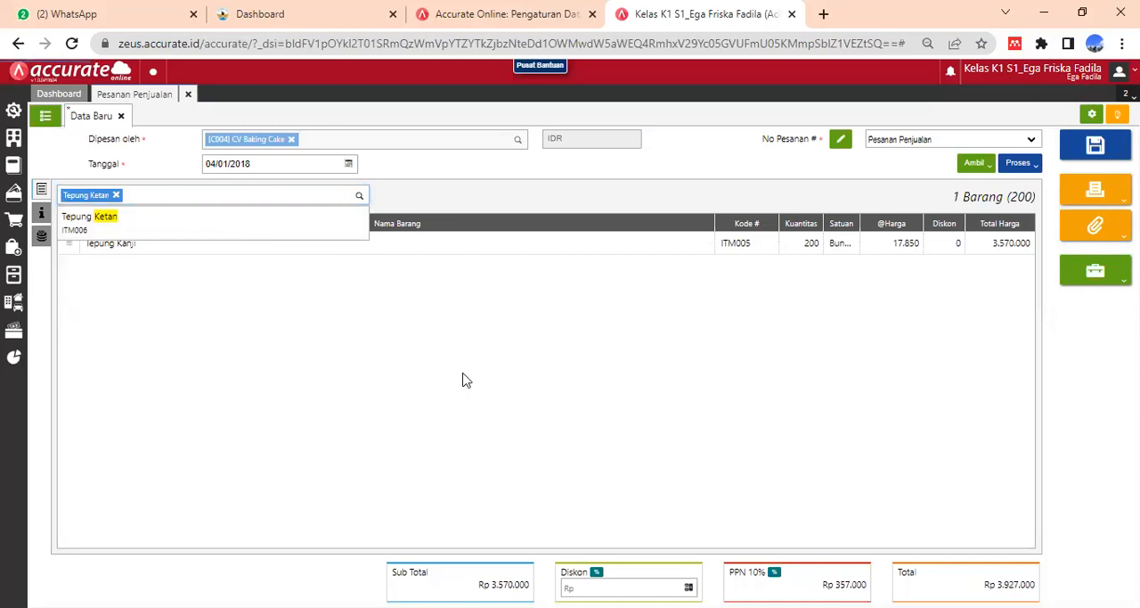
click(464, 380)
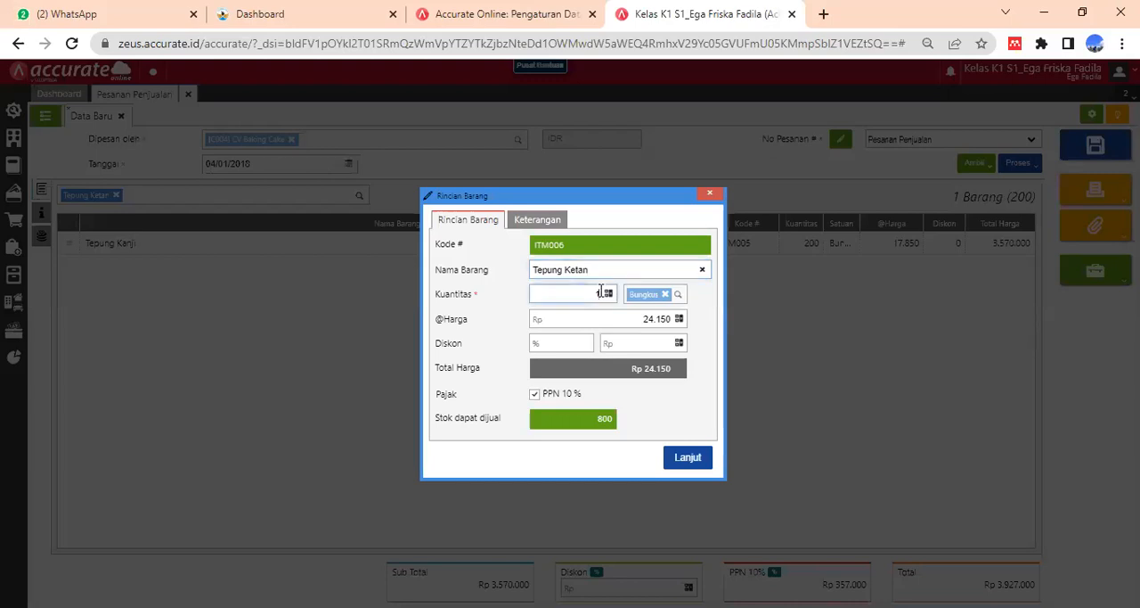
text(5)
text(60)
click(661, 372)
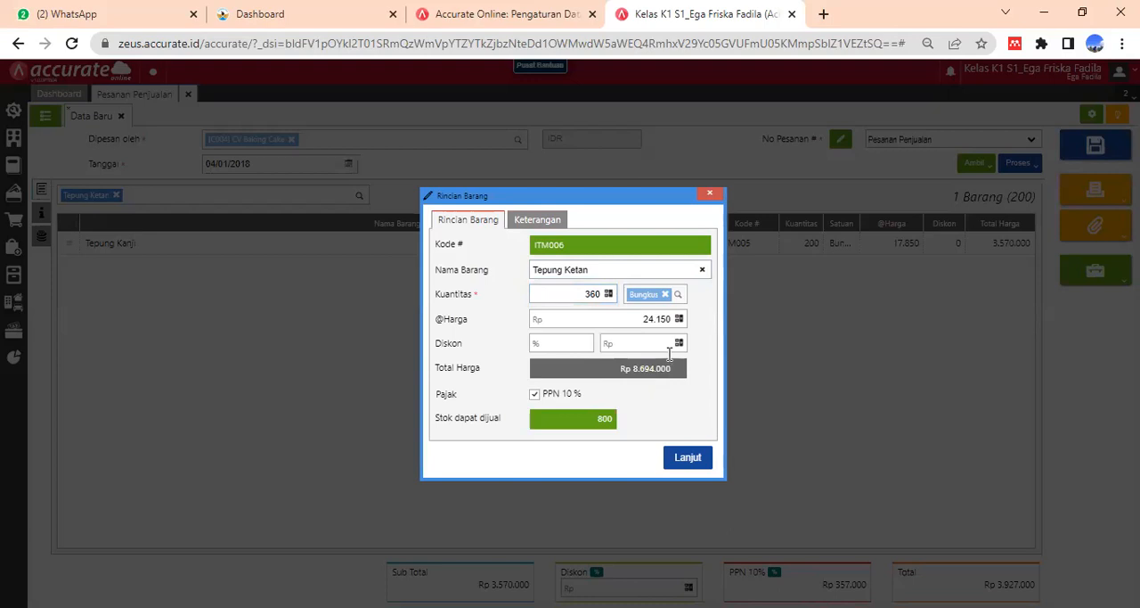
click(595, 294)
text(5)
click(670, 372)
click(687, 458)
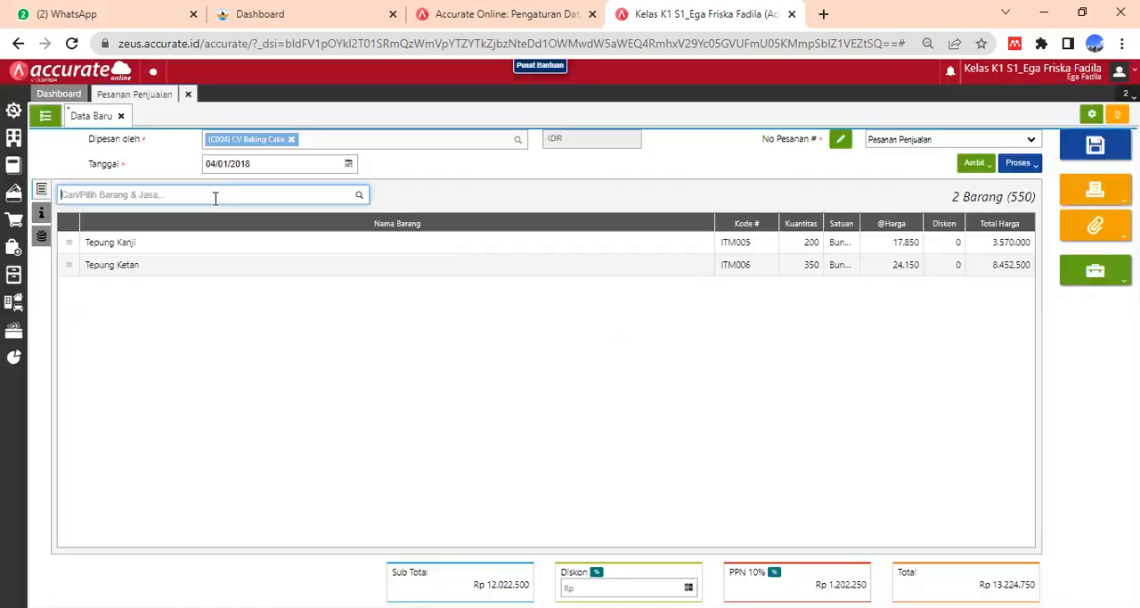
- Add the item Tepung Tapioka to the sales order with a quantity of 200 Bungkus
text(ta)
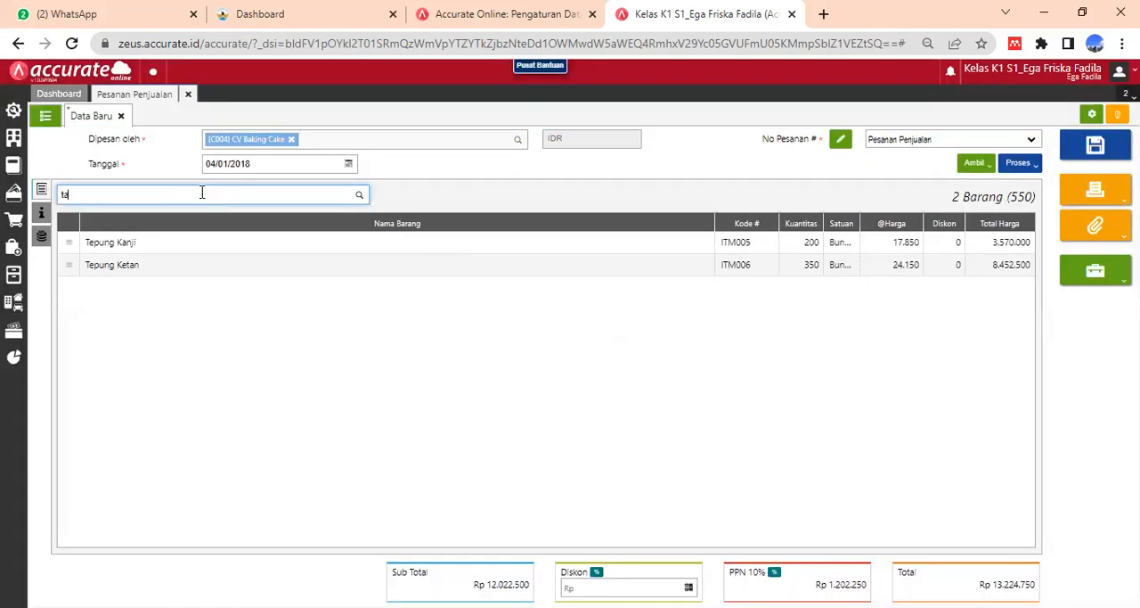
text(piok)
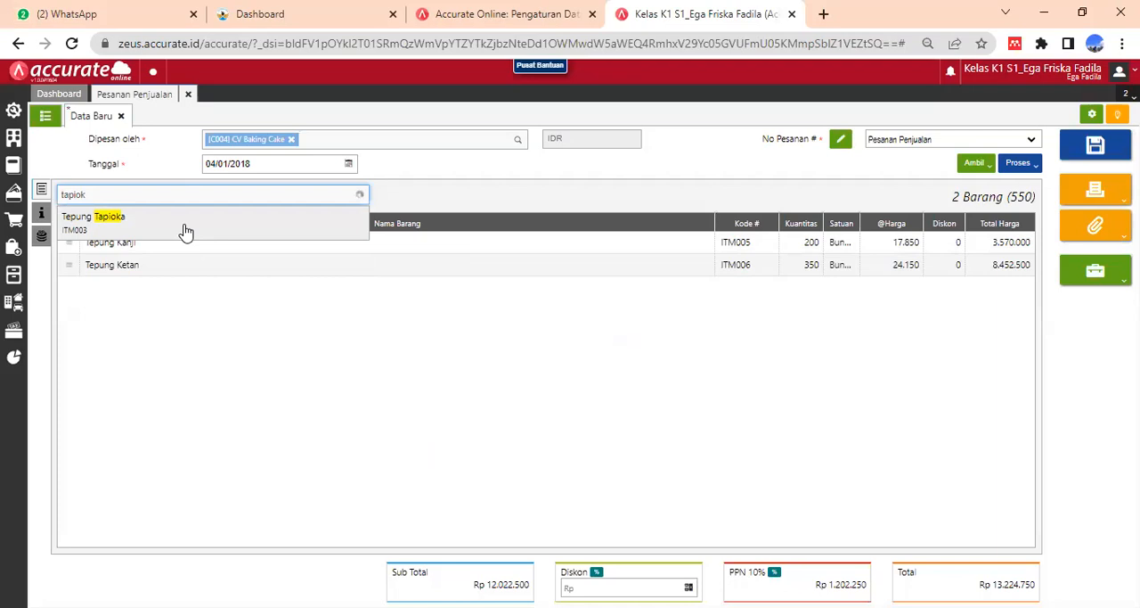
click(184, 226)
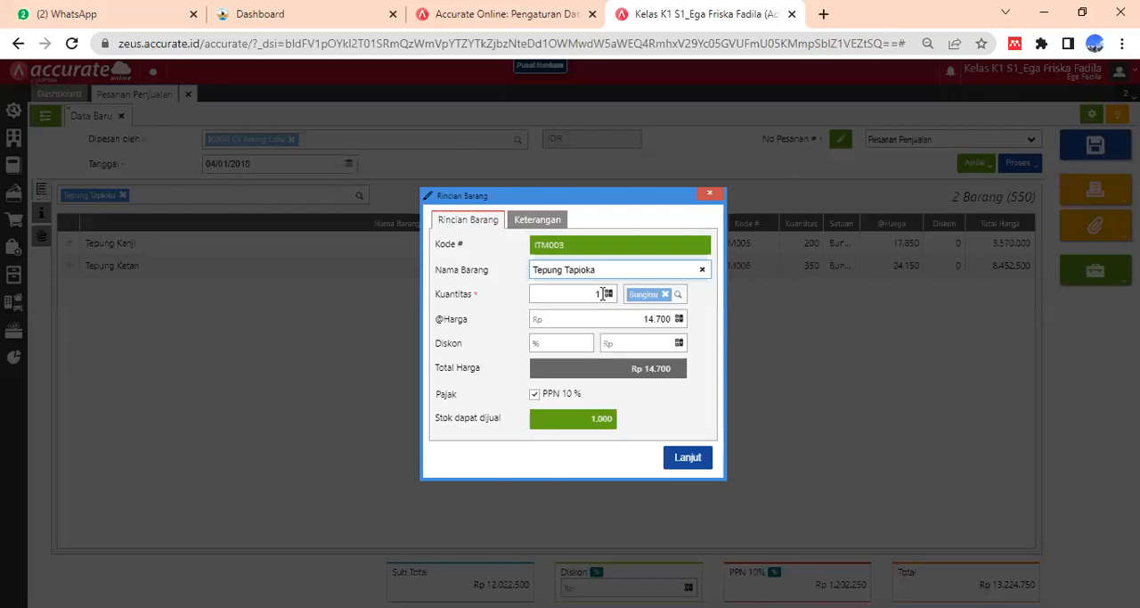
click(603, 294)
text(200)
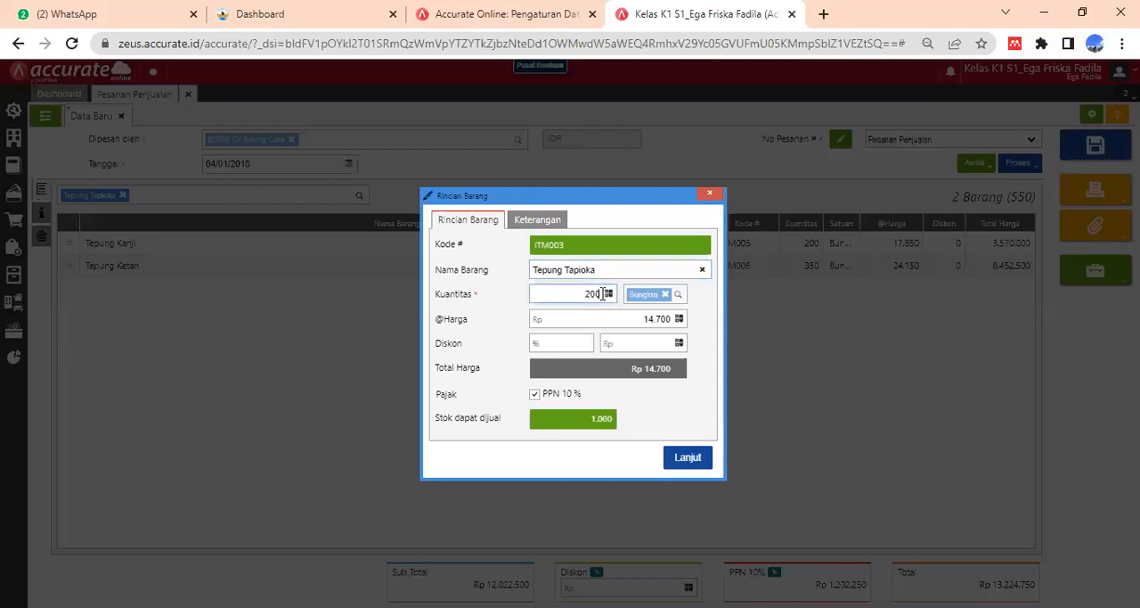
click(666, 370)
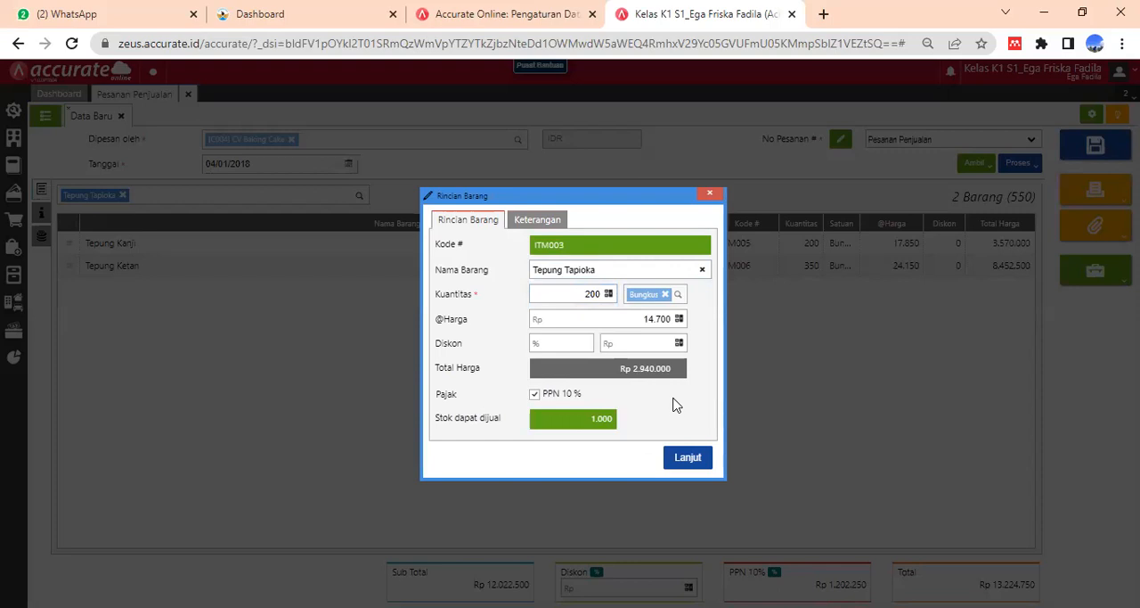
click(688, 459)
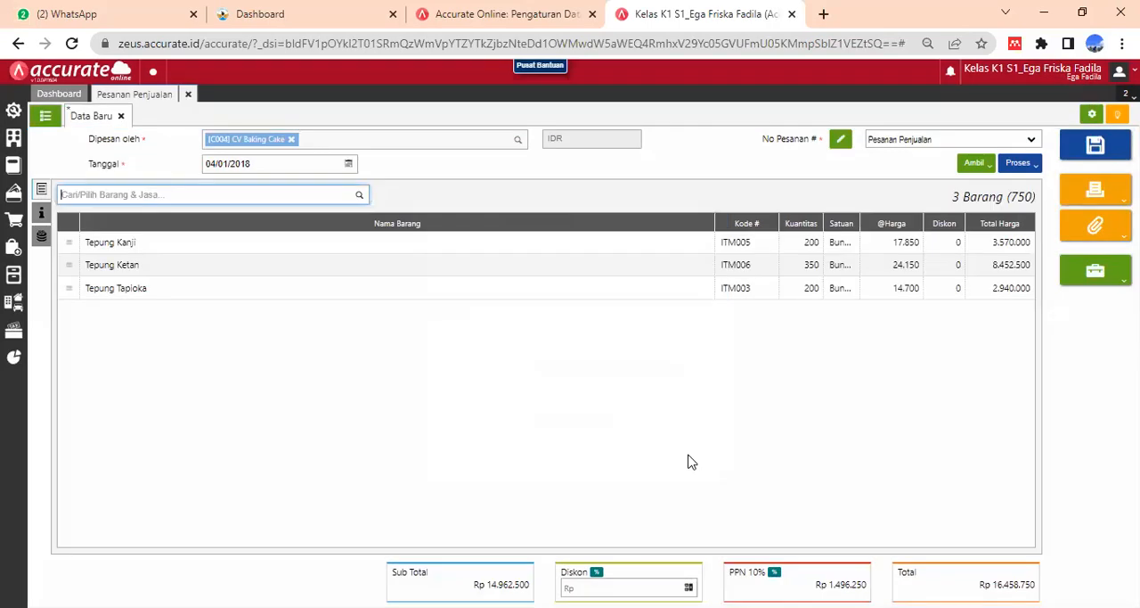
- Enter the customer's purchase order number (No. PO) in the sales order's additional information (Info lainnya)
click(43, 215)
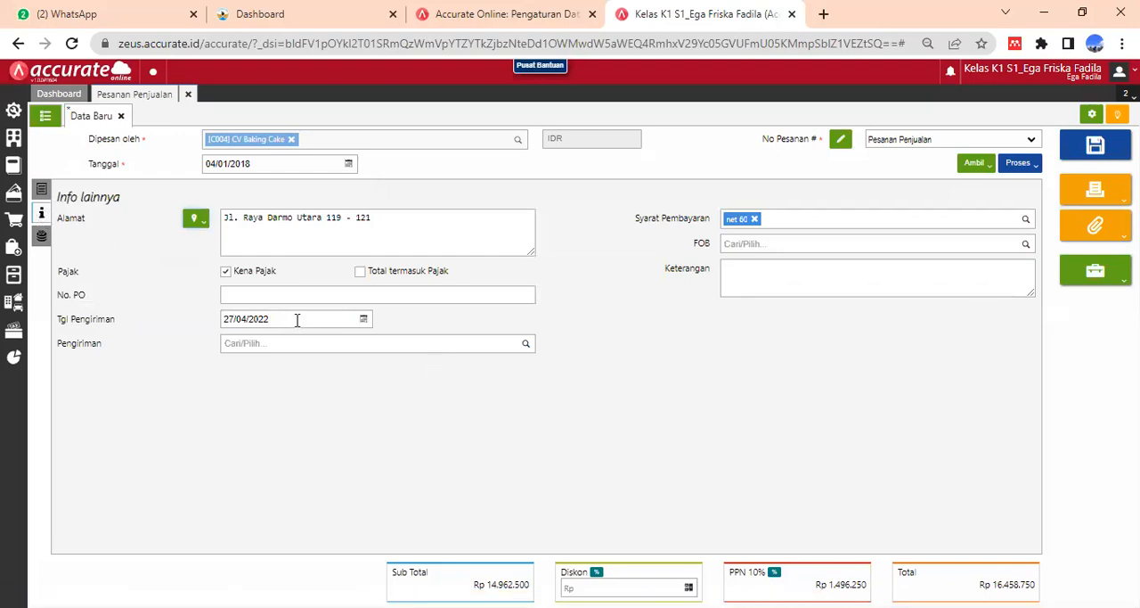
click(254, 300)
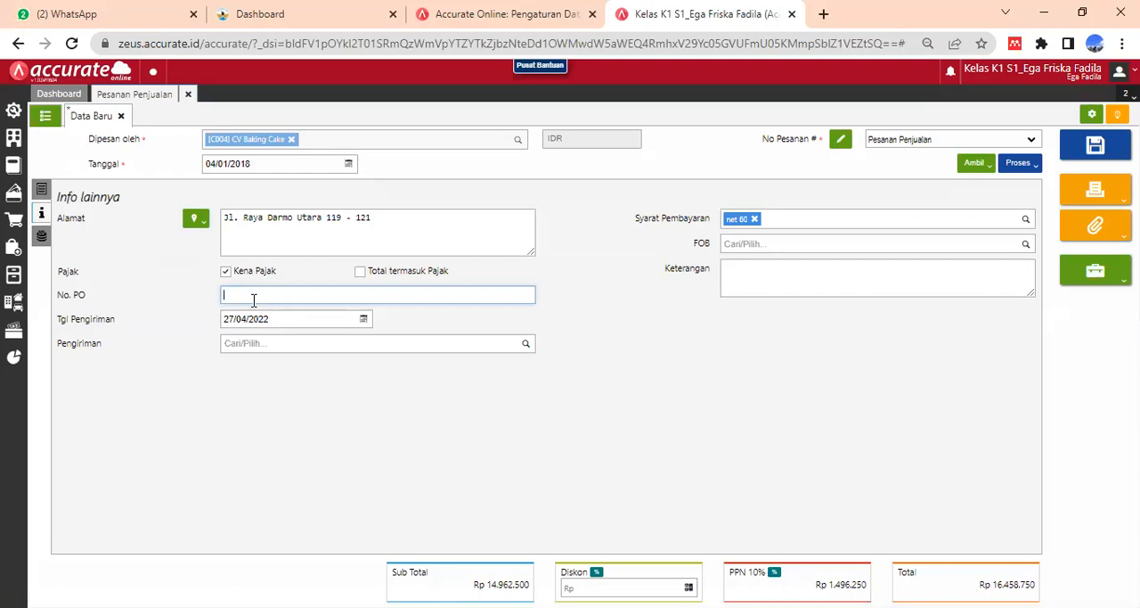
text(P)
text(O)
text(-Ba)
text(r)
text(ing)
text(/)
text(1187)
- Set the sales order's delivery date (Tgl Pengiriman) to 05/01/2018
click(323, 317)
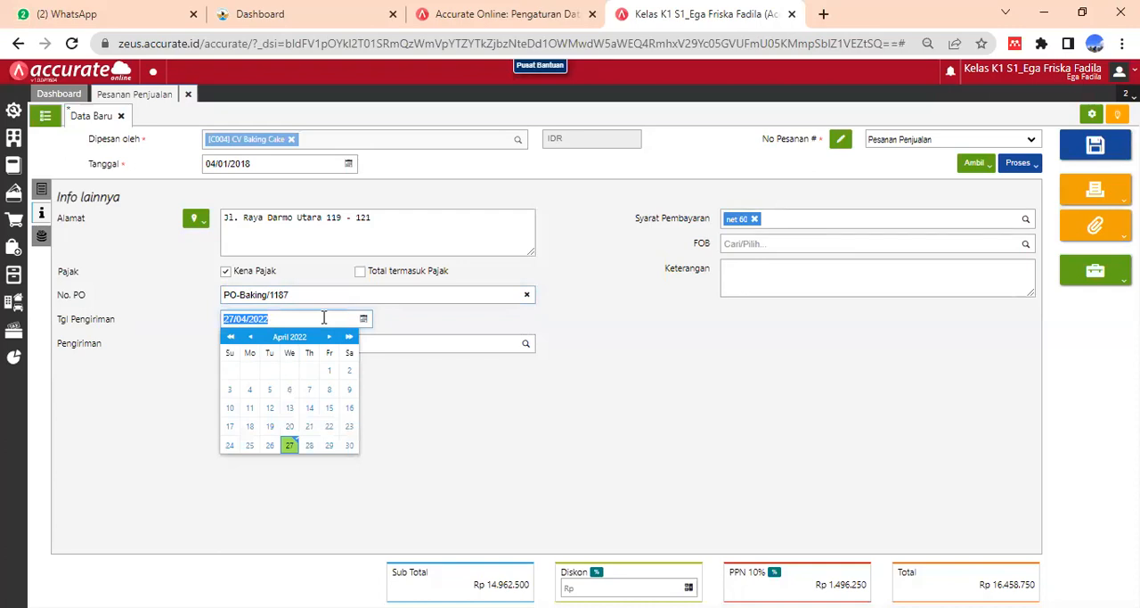
text(05/01/2018)
click(482, 428)
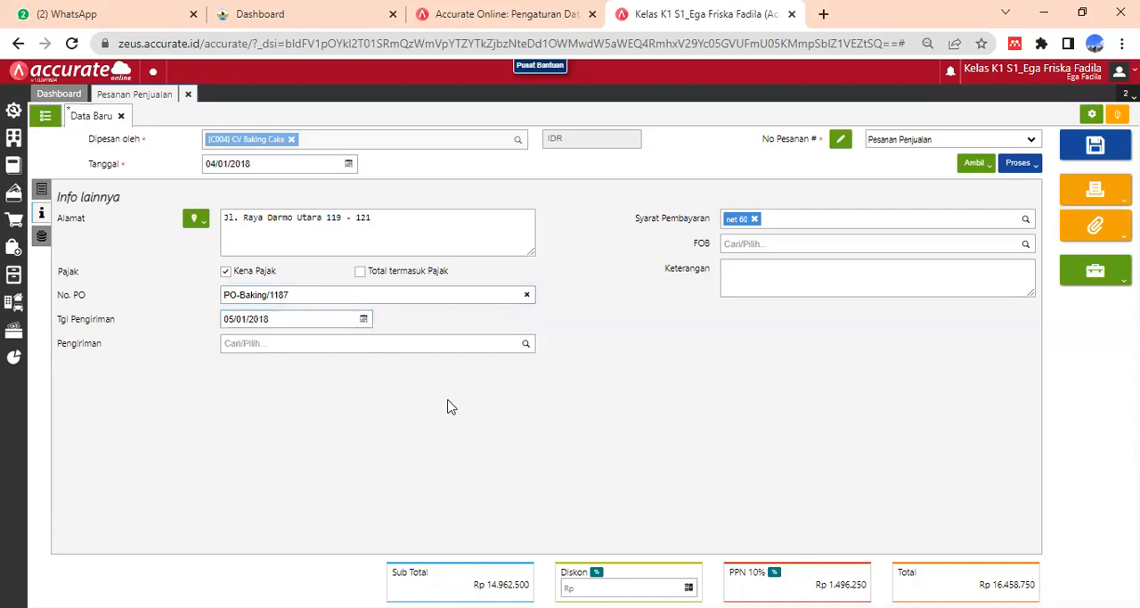
- Save "kurir" as a new shipping method for the order's Pengiriman and return to the order's item list
click(374, 344)
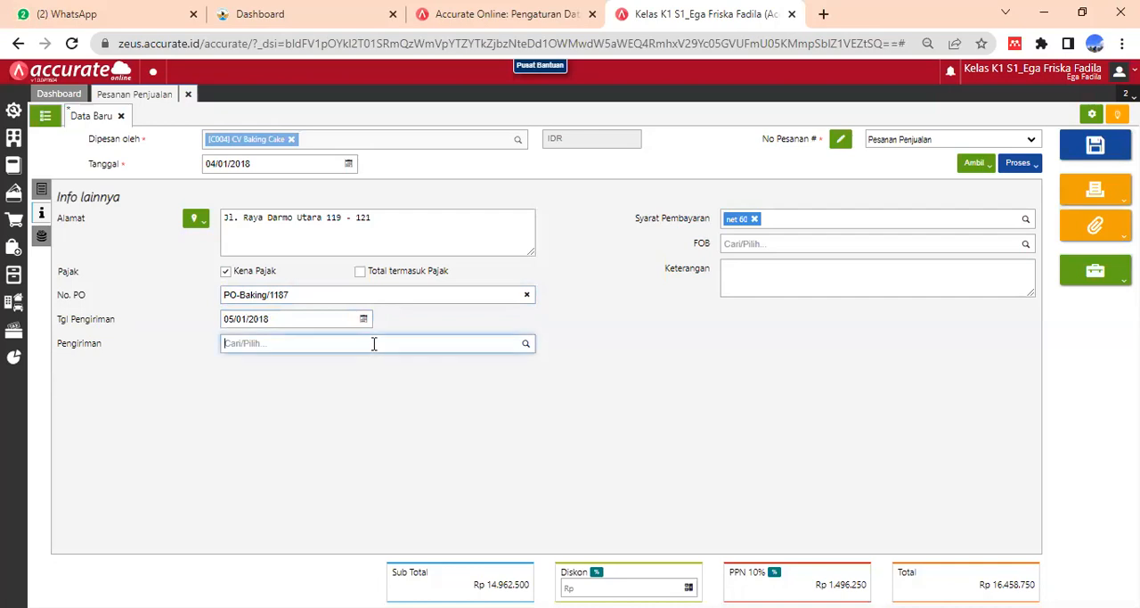
text(kurir)
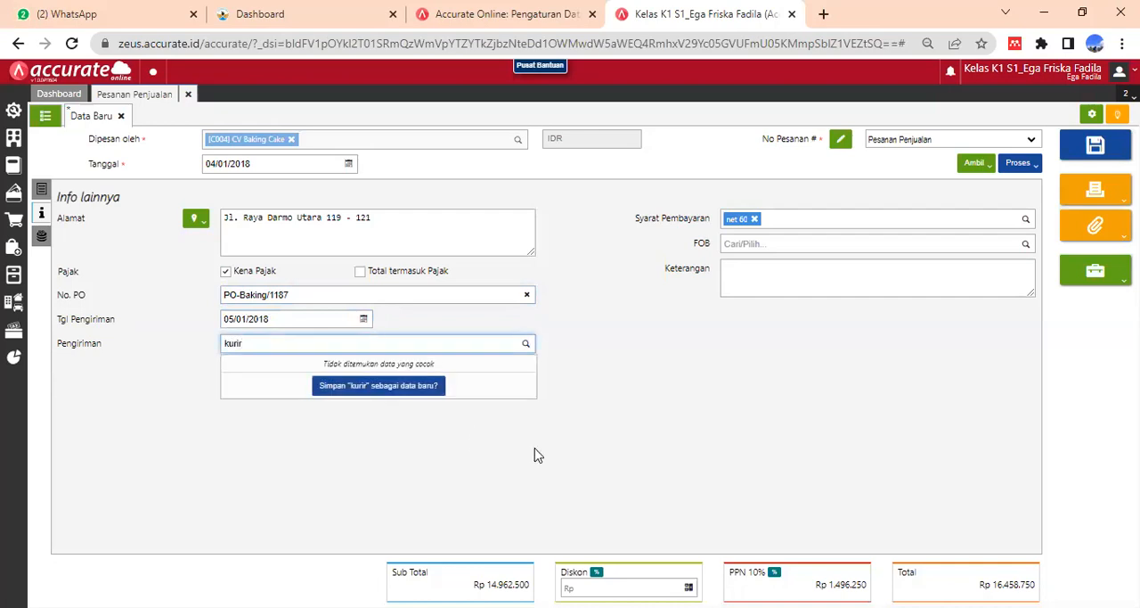
click(420, 394)
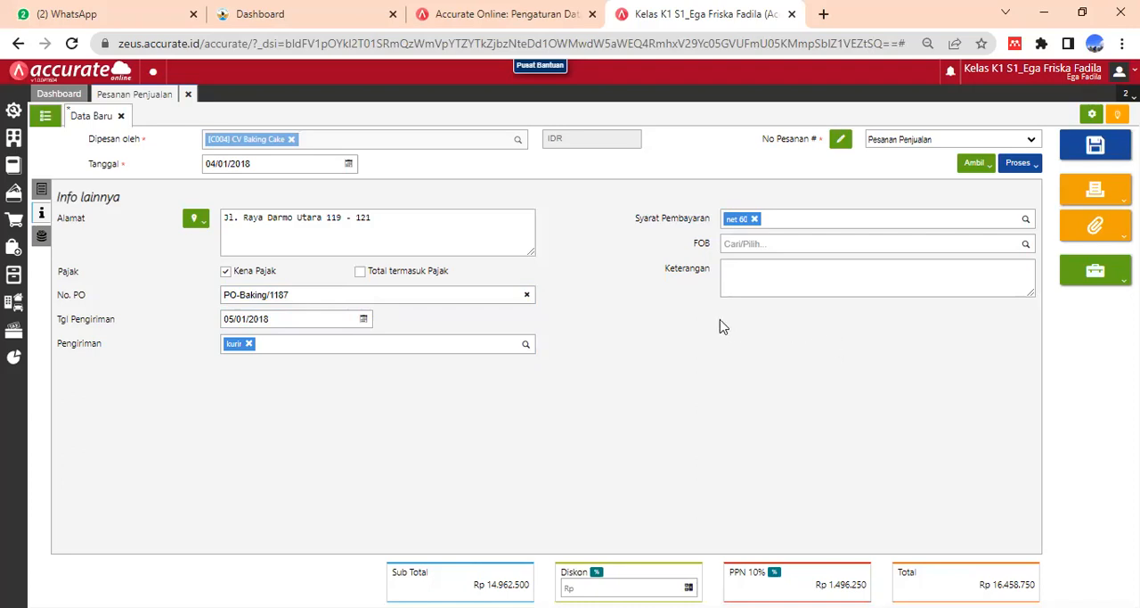
click(746, 276)
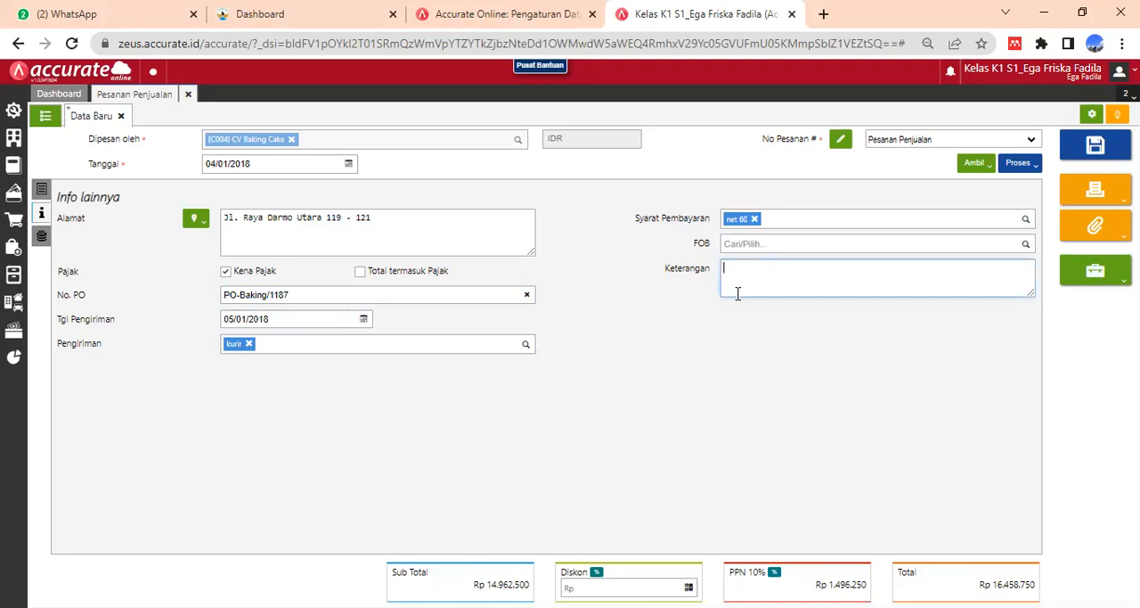
click(684, 390)
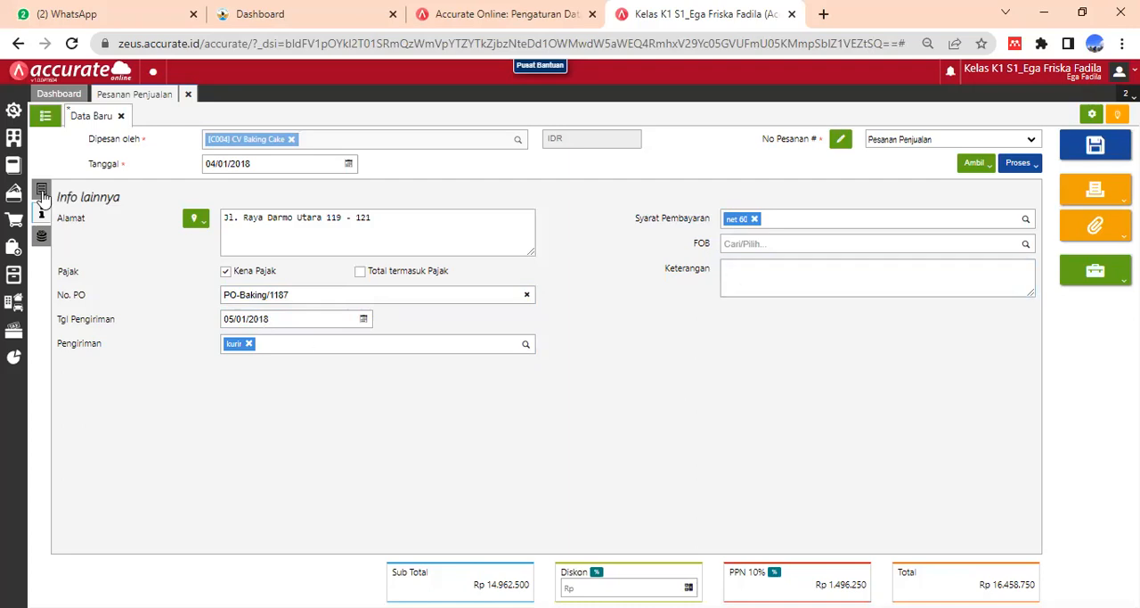
click(42, 192)
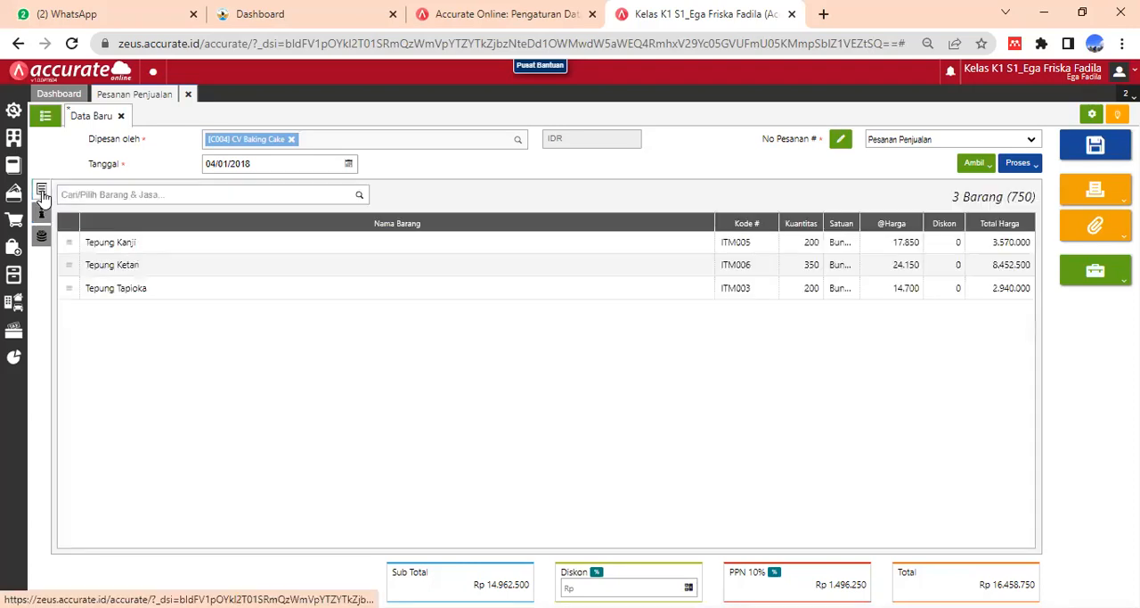
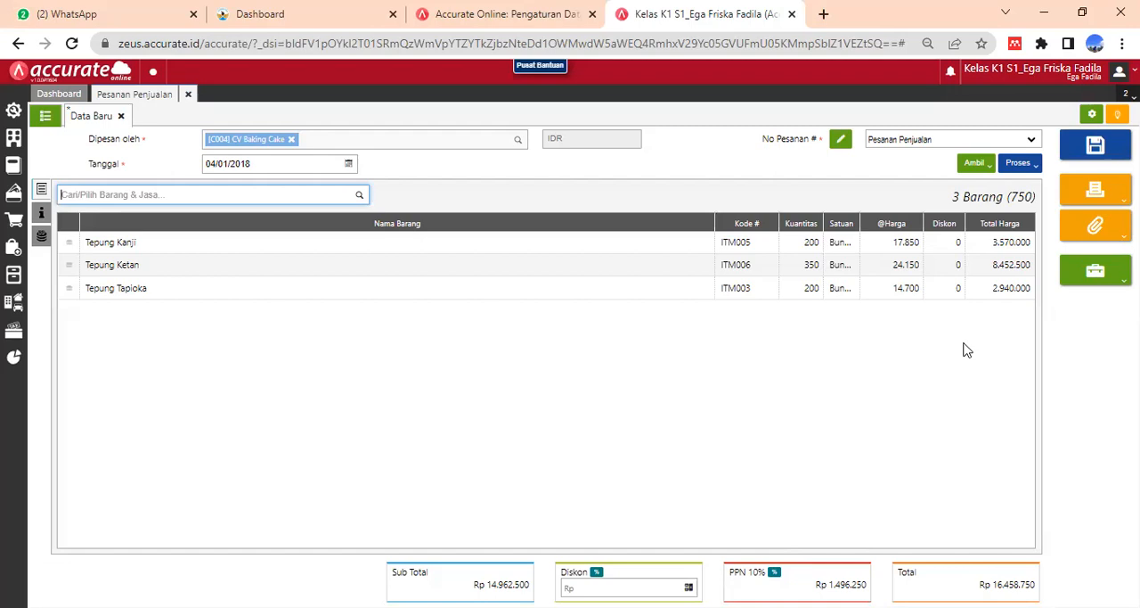
- Process the CV Baking Cake sales order into a down payment (Uang Muka) dated 04/01/2018
click(1038, 167)
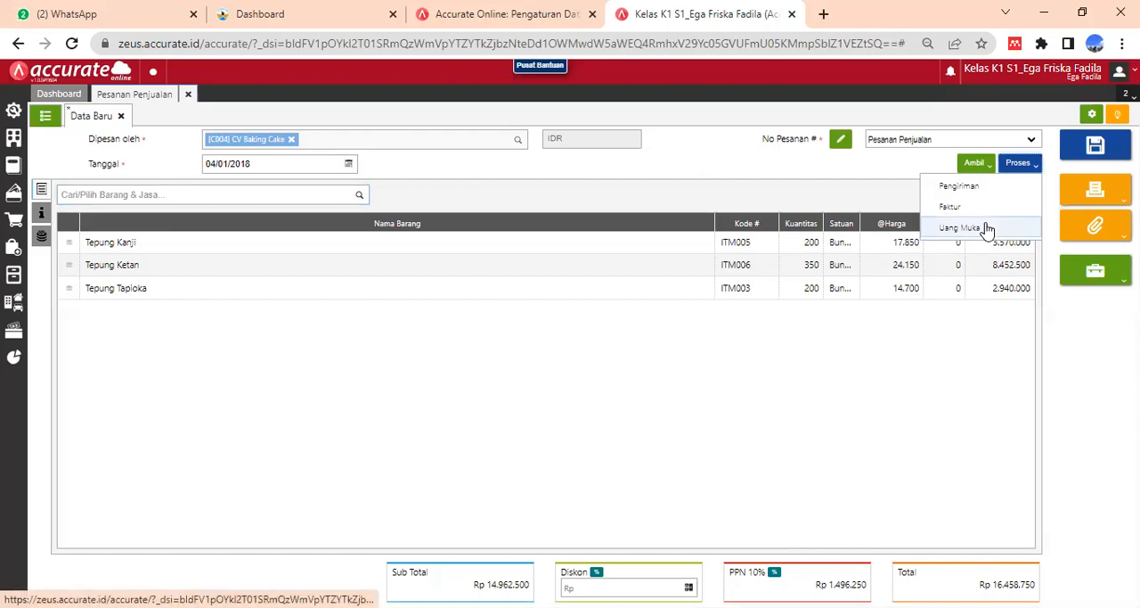
click(961, 228)
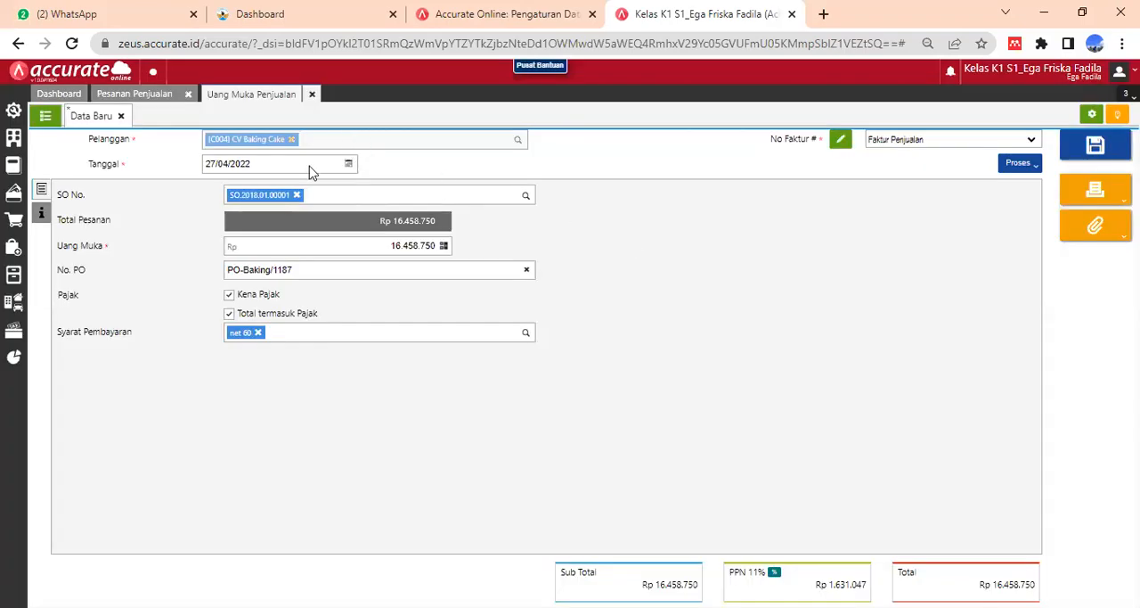
click(260, 160)
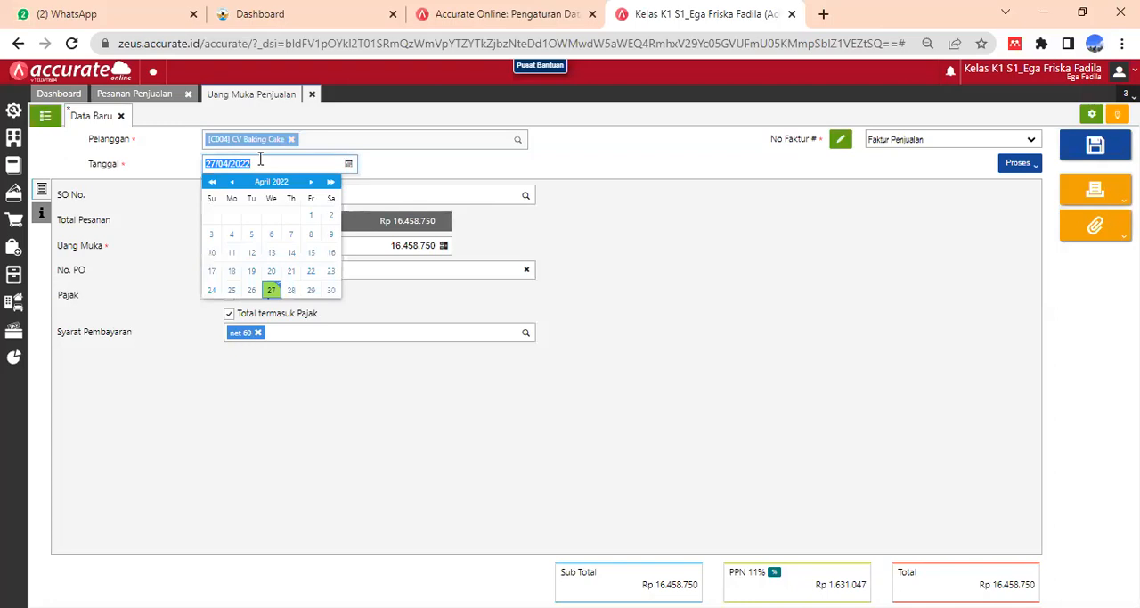
text(02)
key(BackSpace)
text(4/01/2018)
click(623, 256)
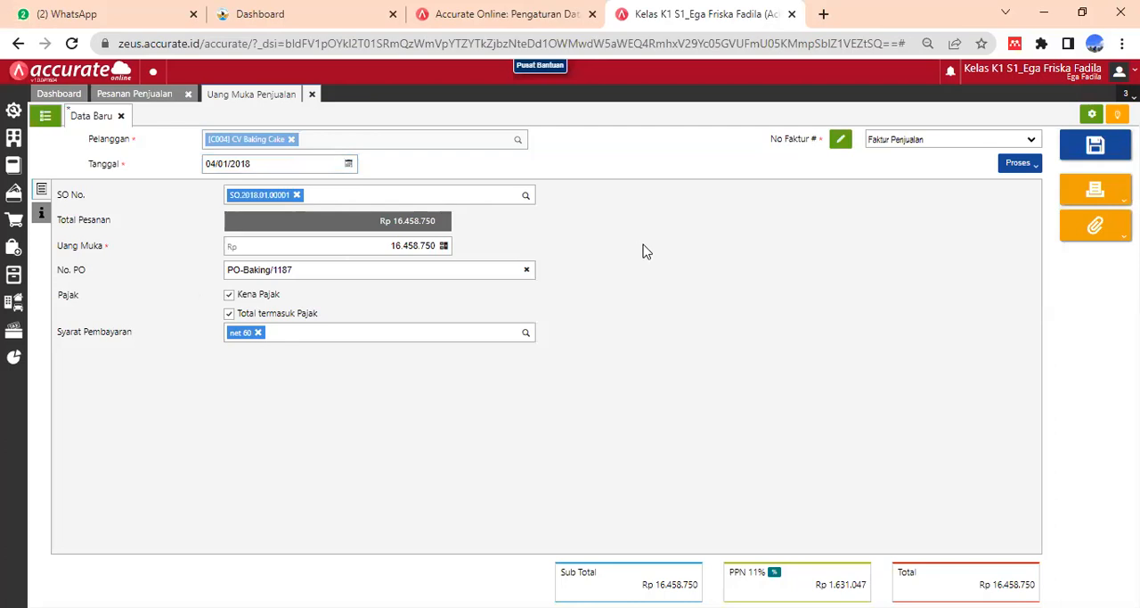
- Set the sales down payment amount (Uang Muka) to Rp 8.000.000
click(429, 247)
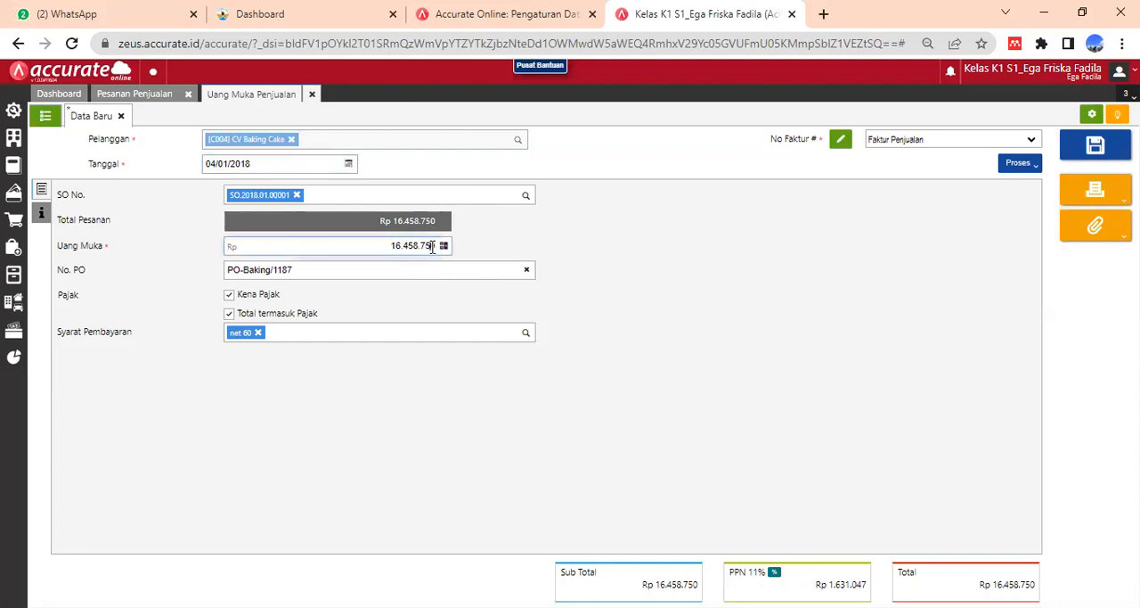
key(BackSpace)
key(BackSpace)
key(BackSpace)
key(BackSpace)
key(BackSpace)
key(BackSpace)
key(BackSpace)
text(1000)
key(BackSpace)
key(BackSpace)
text(8000000)
click(629, 252)
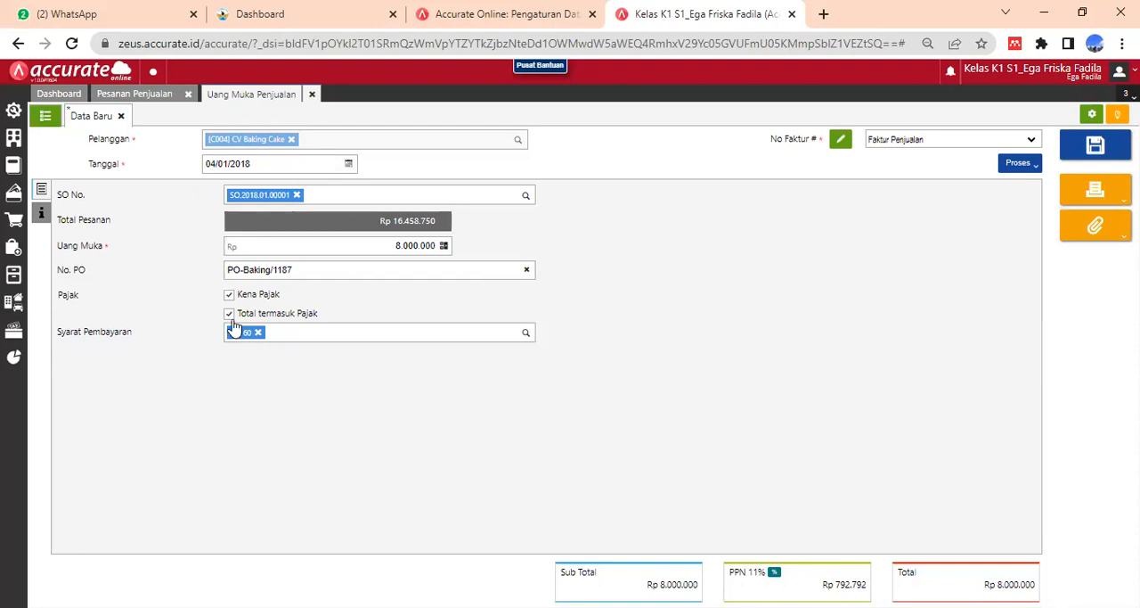
- Enter "DP untuk pesanan penjualan" as the Keterangan in the down payment's additional information (Info lainnya)
click(41, 215)
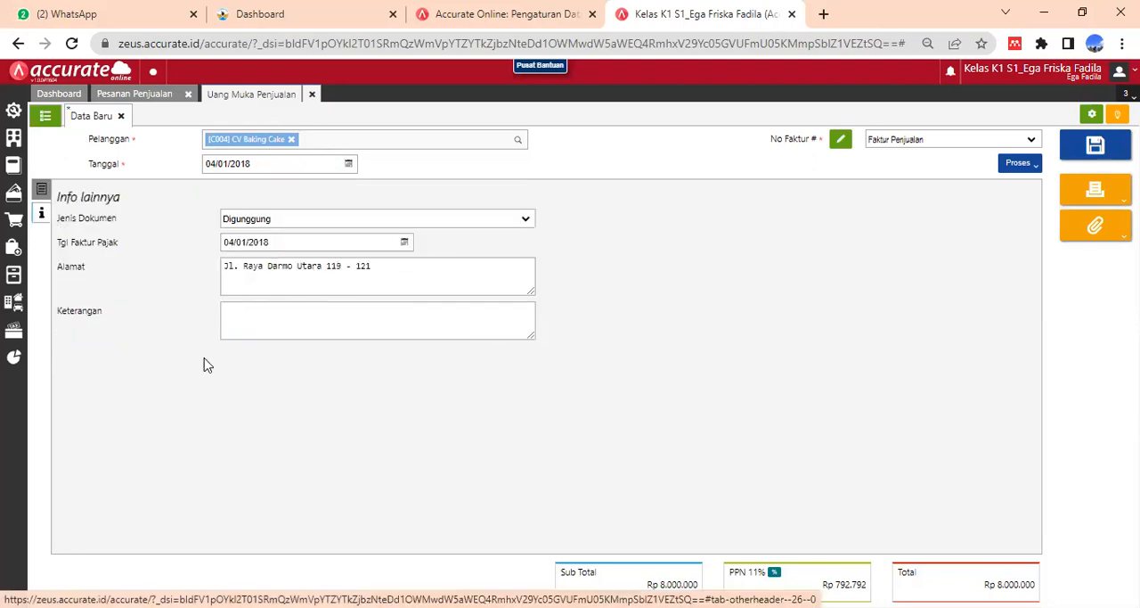
click(247, 326)
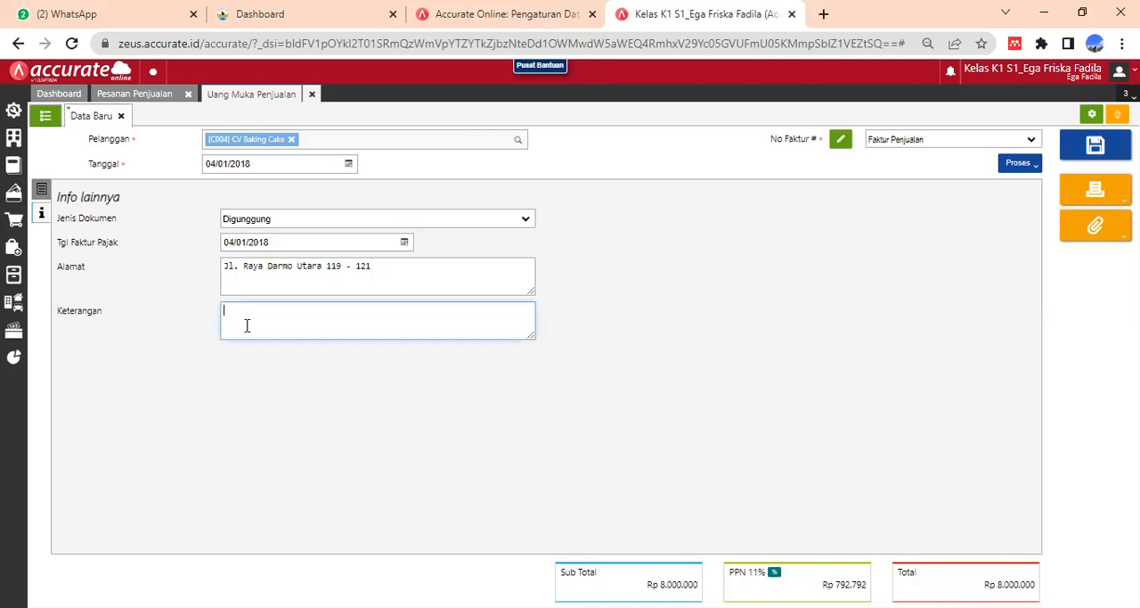
text(DP untuk pesanan penjualan)
click(745, 317)
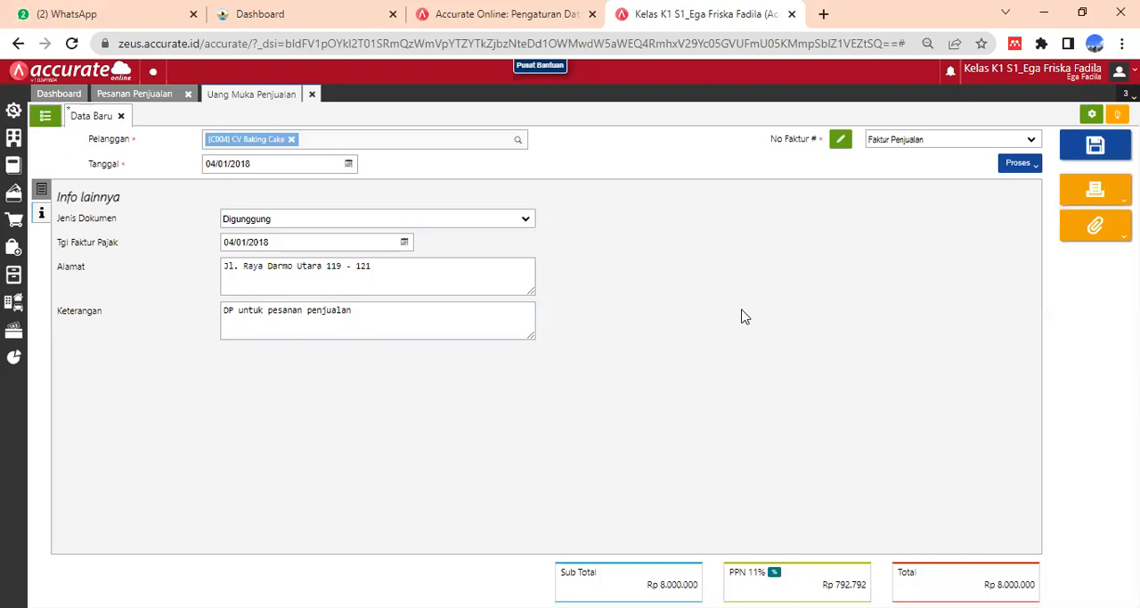
- Try to process the down payment to Pembayaran, and correct its PPN rate to Tarif 10%
click(1033, 170)
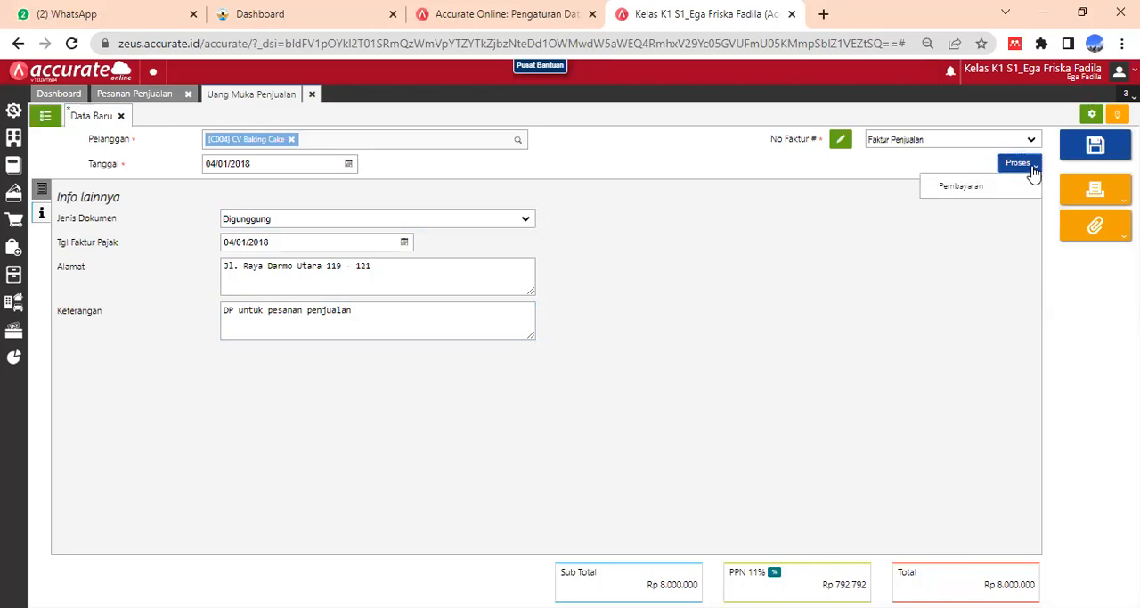
click(962, 186)
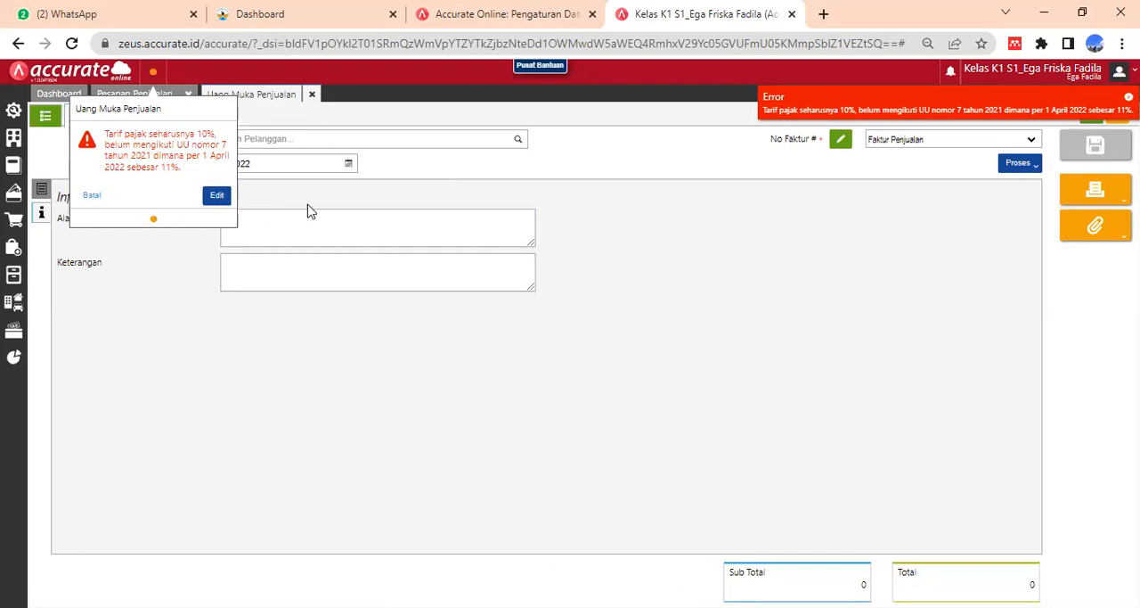
click(215, 197)
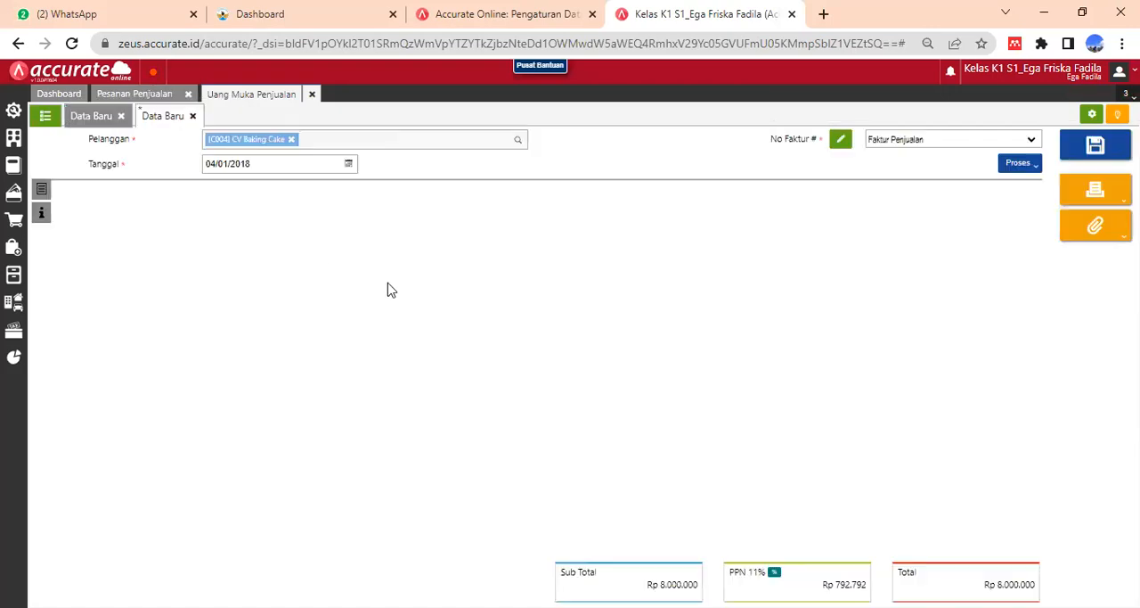
click(775, 574)
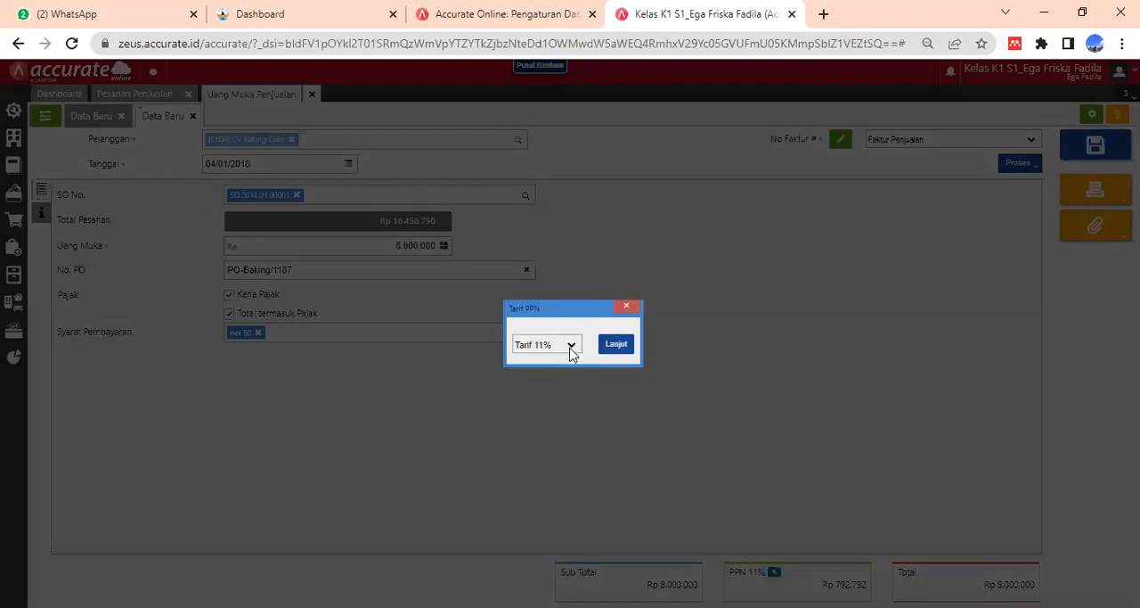
click(569, 350)
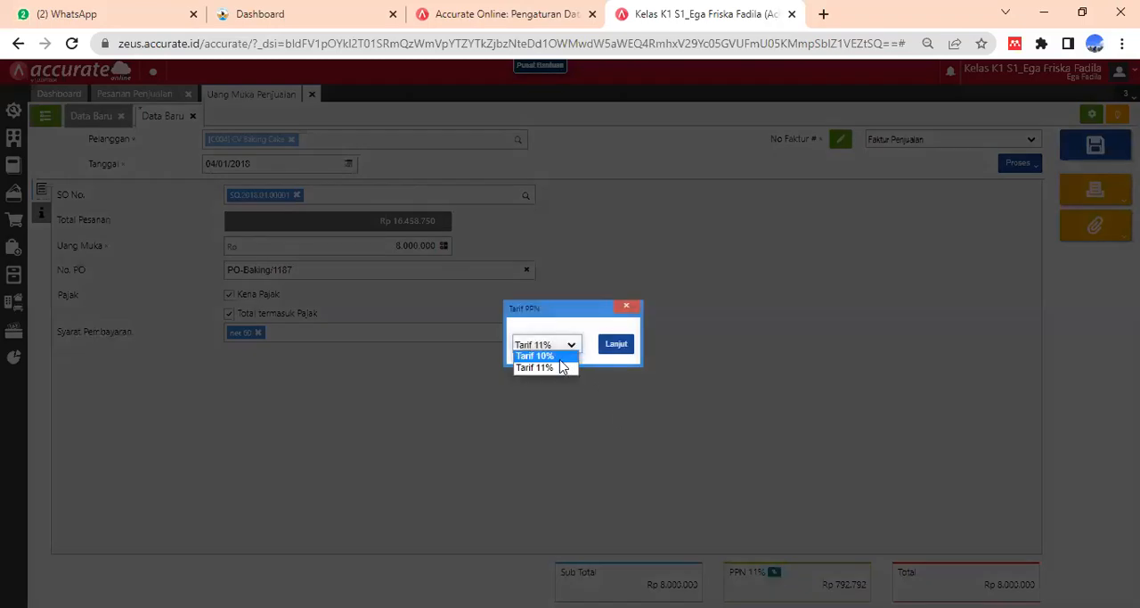
click(622, 349)
click(622, 349)
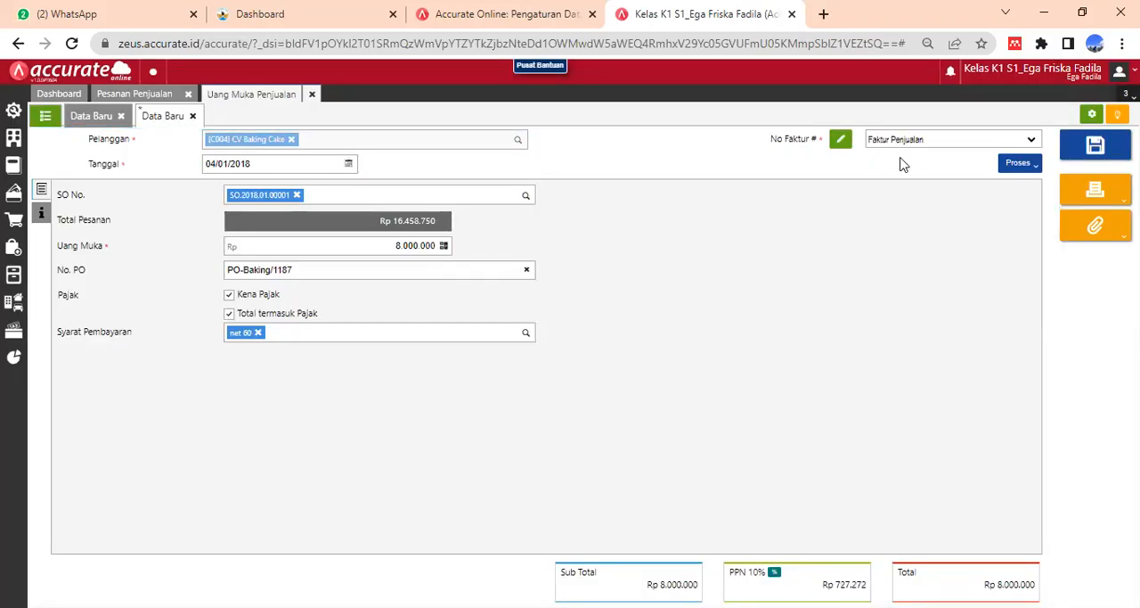
- Process the down payment to Pembayaran and choose Bank as the account receiving the payment
click(1028, 165)
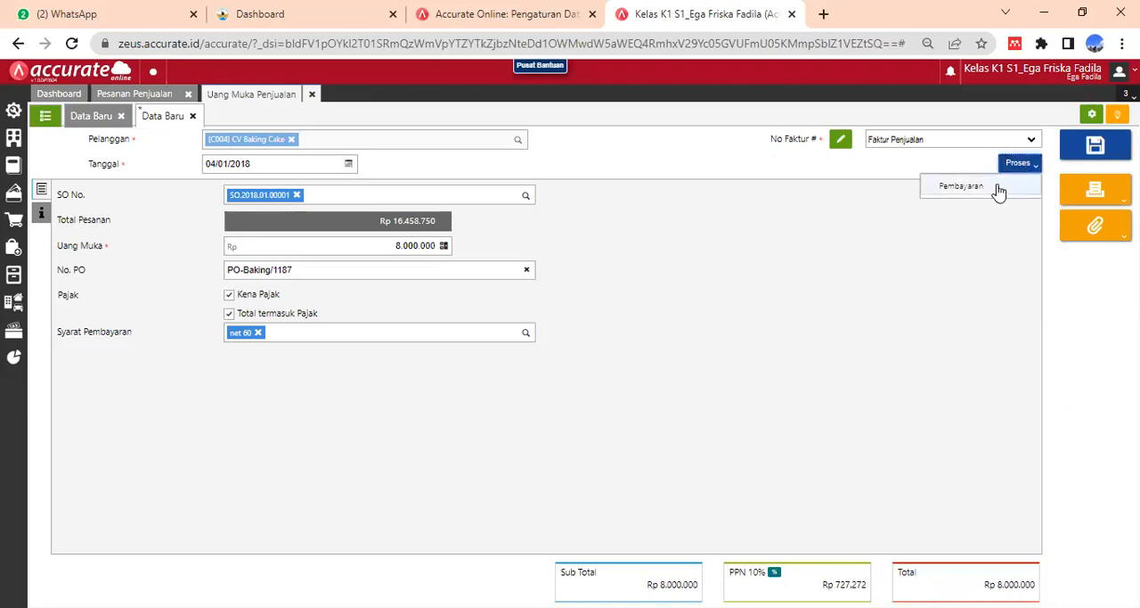
click(999, 191)
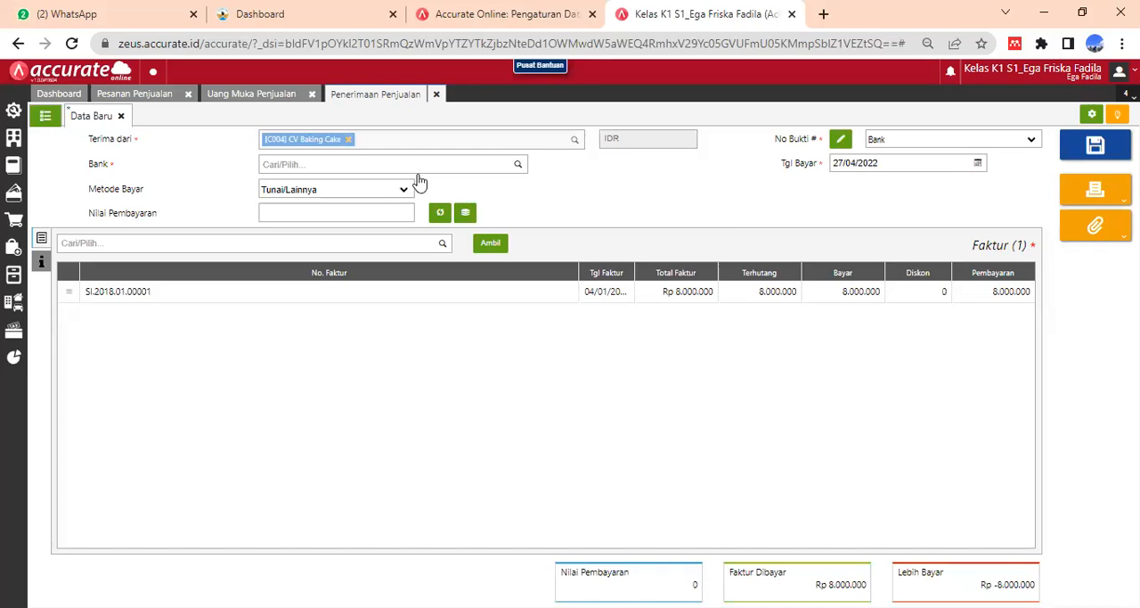
click(335, 160)
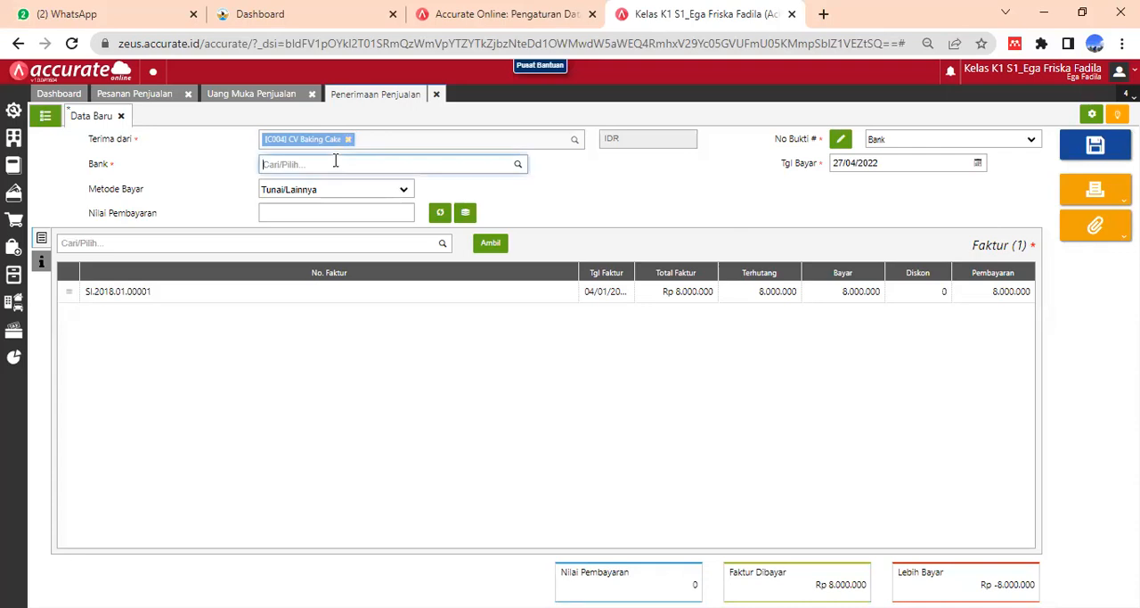
text(bank)
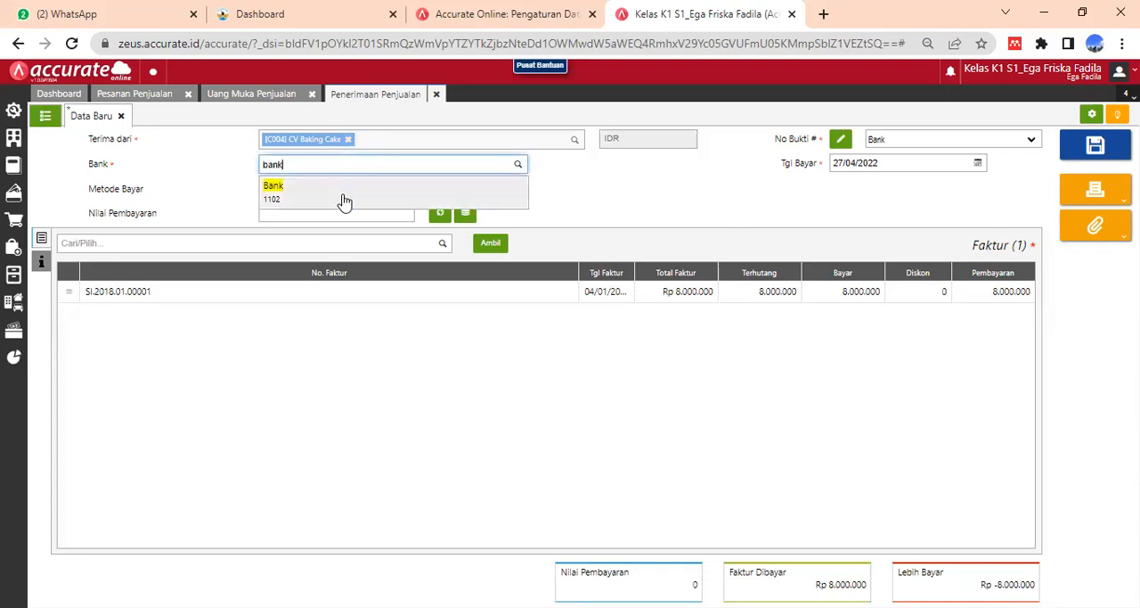
click(369, 202)
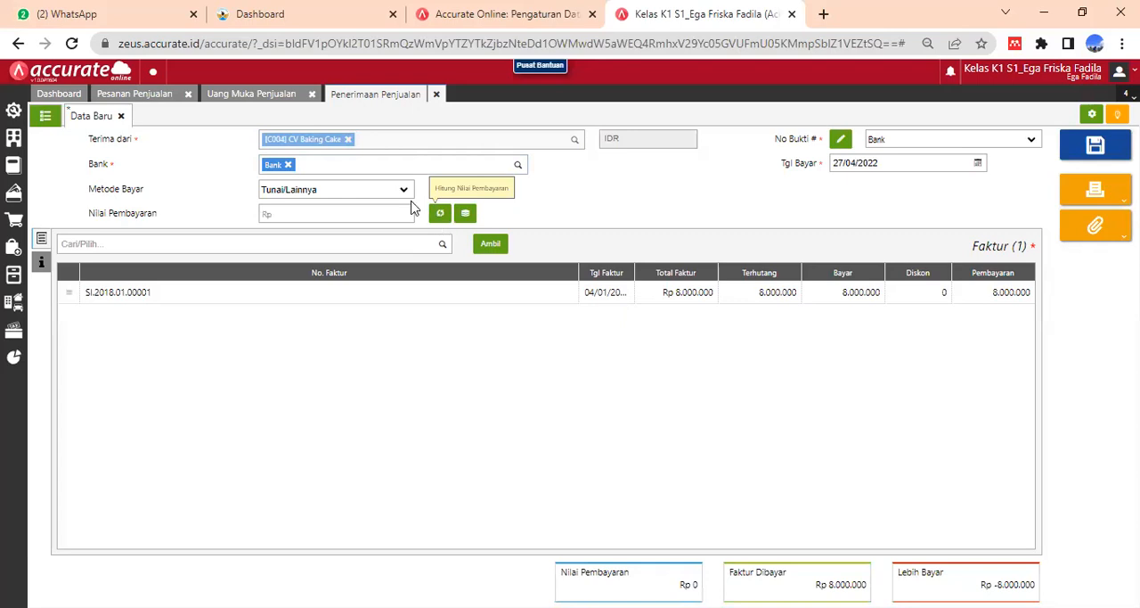
- Set the receipt's payment method to Transfer Bank and calculate its payment value of Rp 8.000.000 from the invoice
click(401, 194)
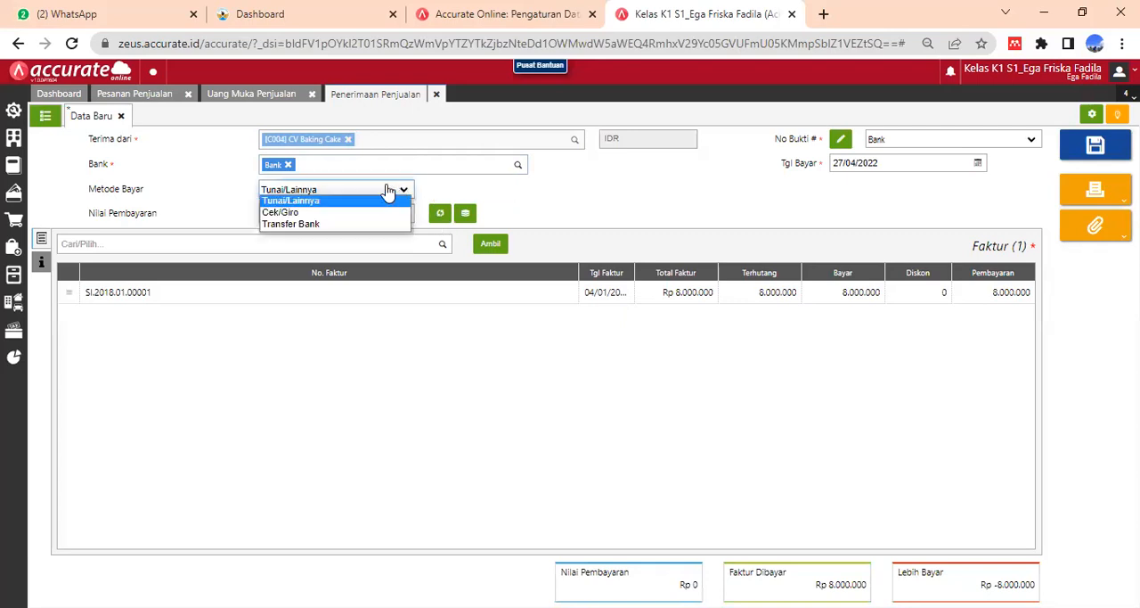
click(332, 225)
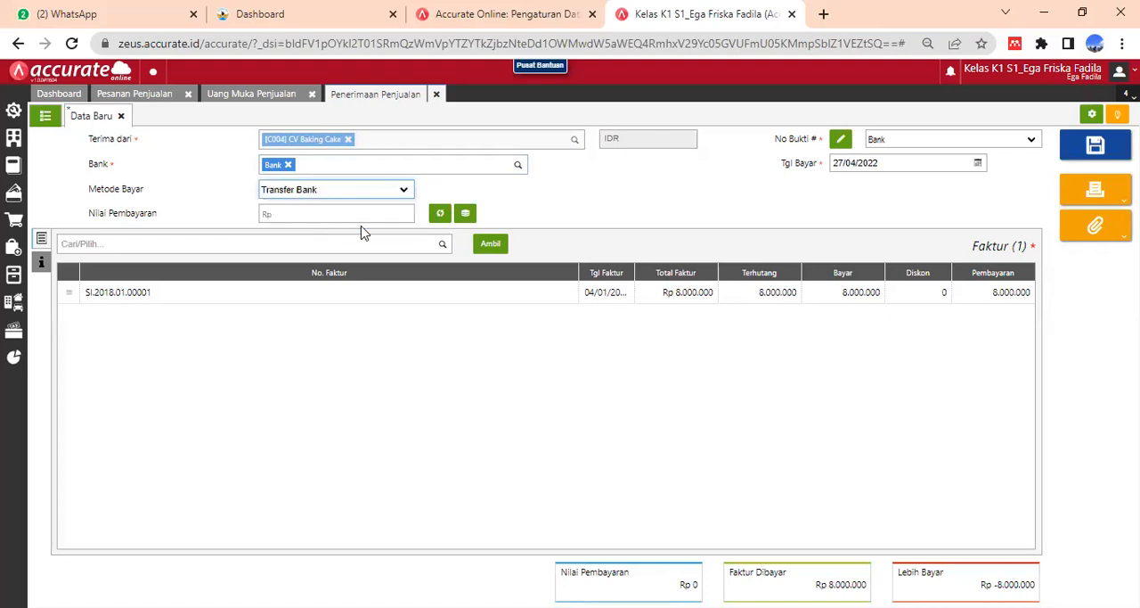
click(440, 216)
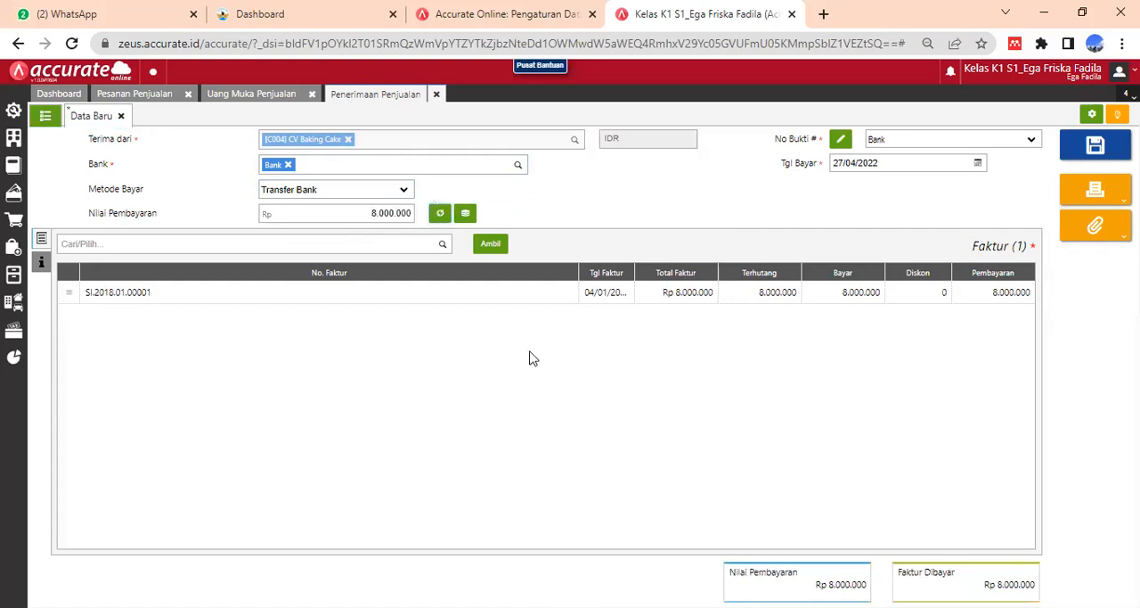
- Set the sales receipt's payment date (Tgl Bayar) to 04/01/2018
click(880, 163)
text(0)
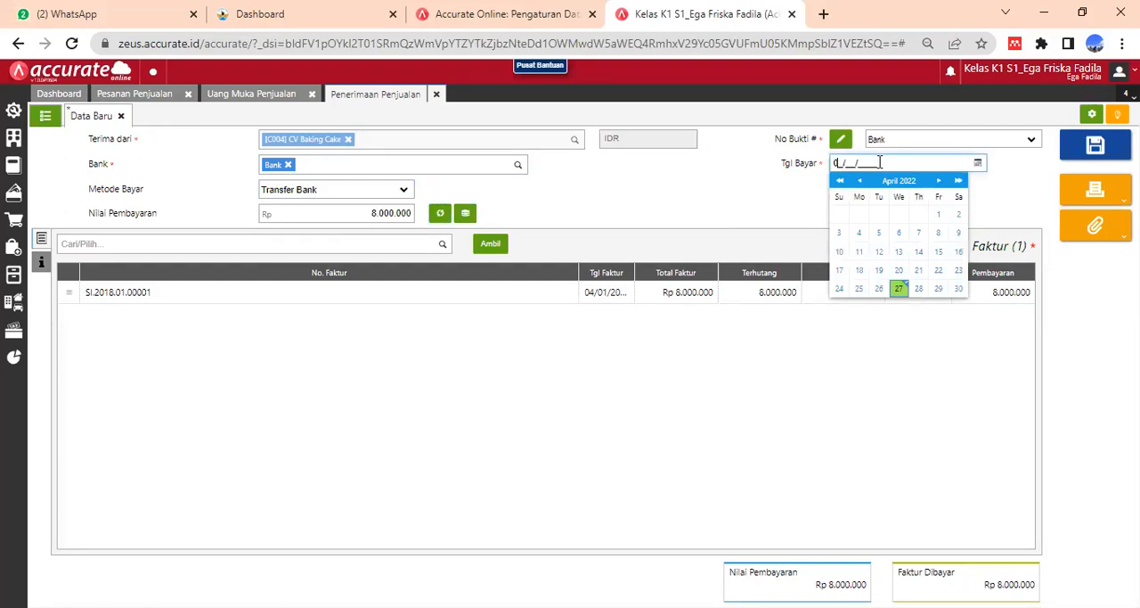
text(4/01/2018)
click(1033, 188)
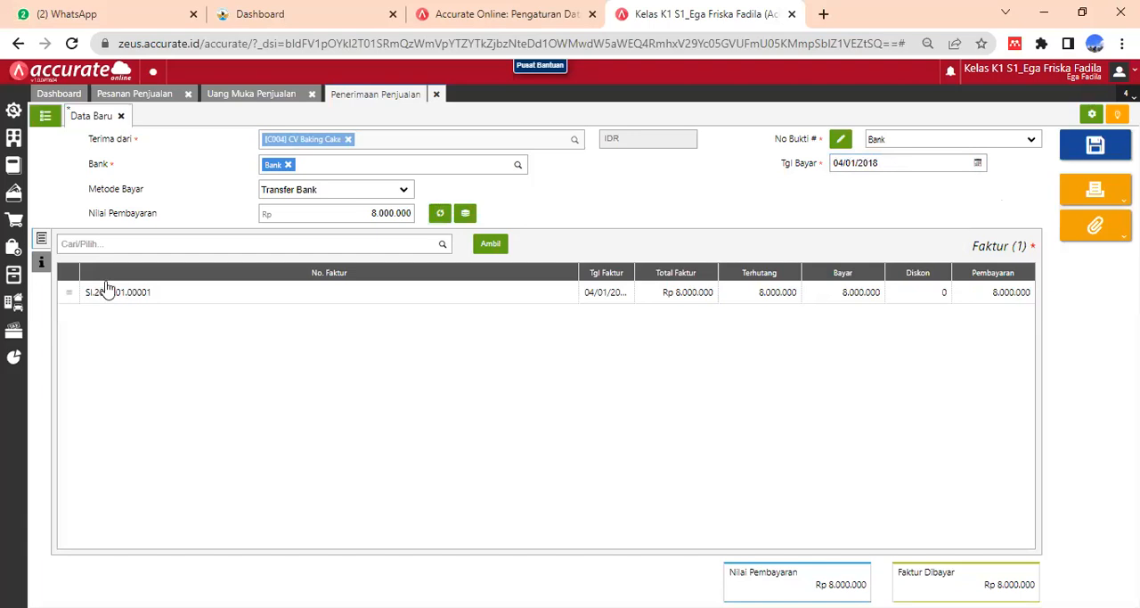
- Enter "Pembayaran DP atas pesanan pembayaran" as the Keterangan in the receipt's additional information (Info lainnya)
click(41, 261)
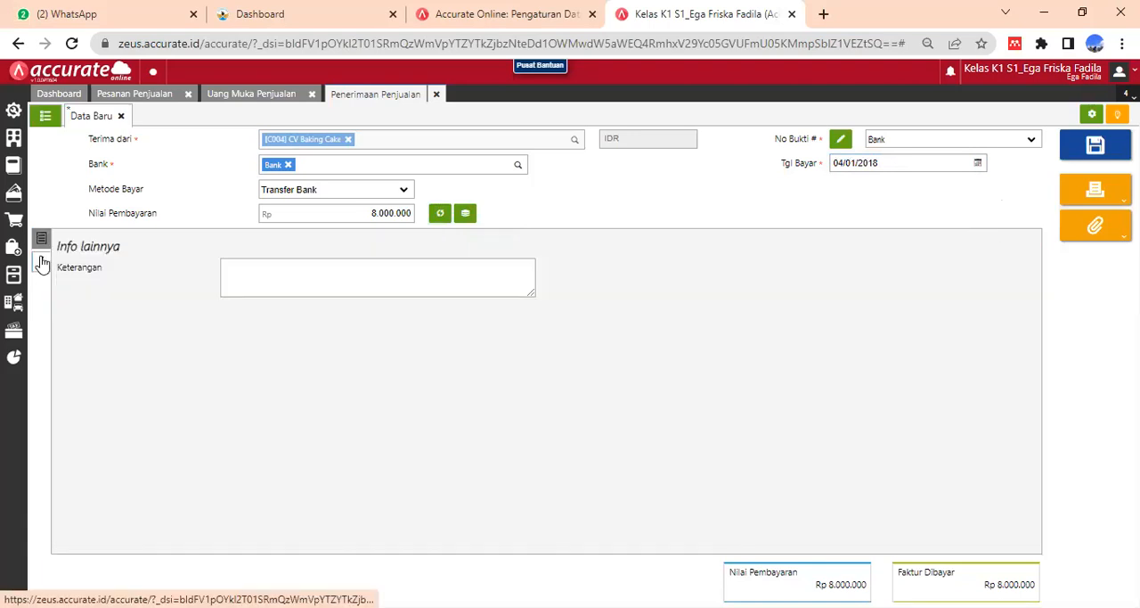
click(255, 272)
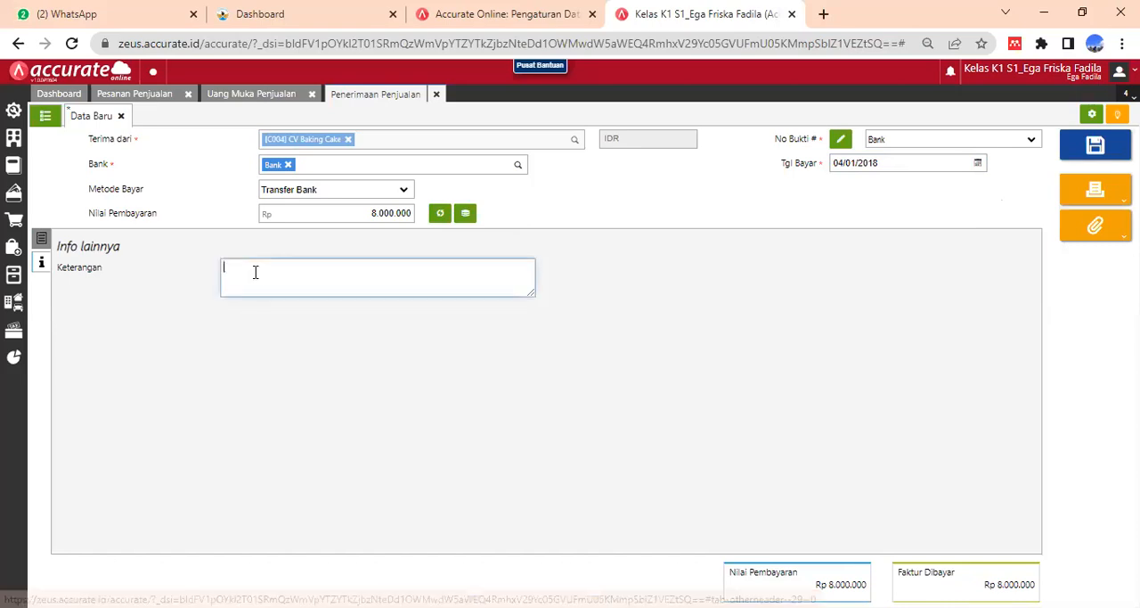
text(Pemba)
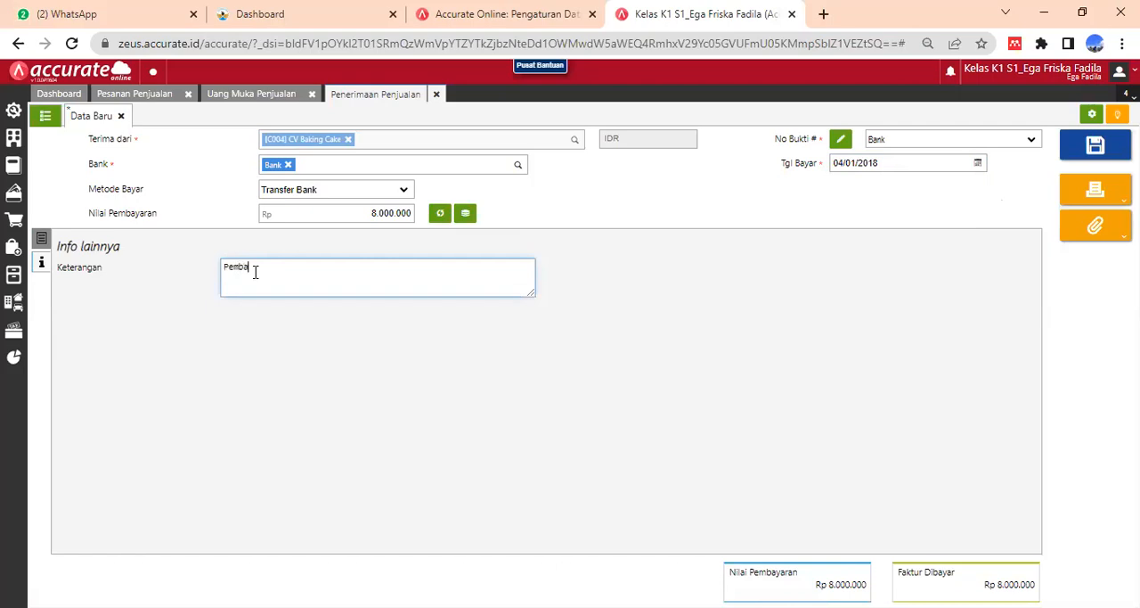
text(yaran DP atas pesanan pembayaran)
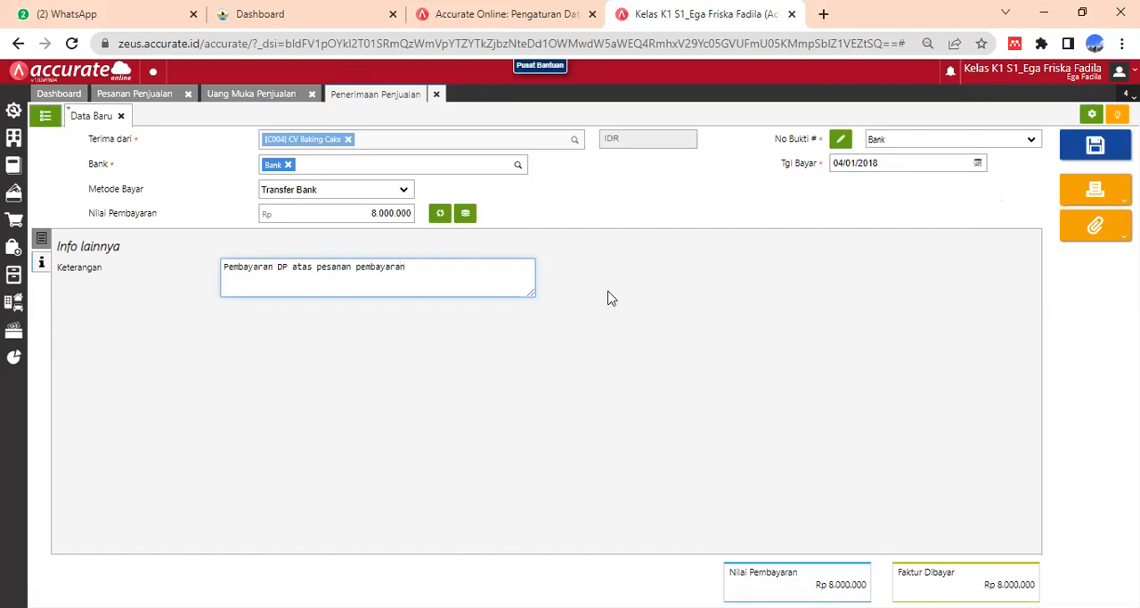
click(798, 295)
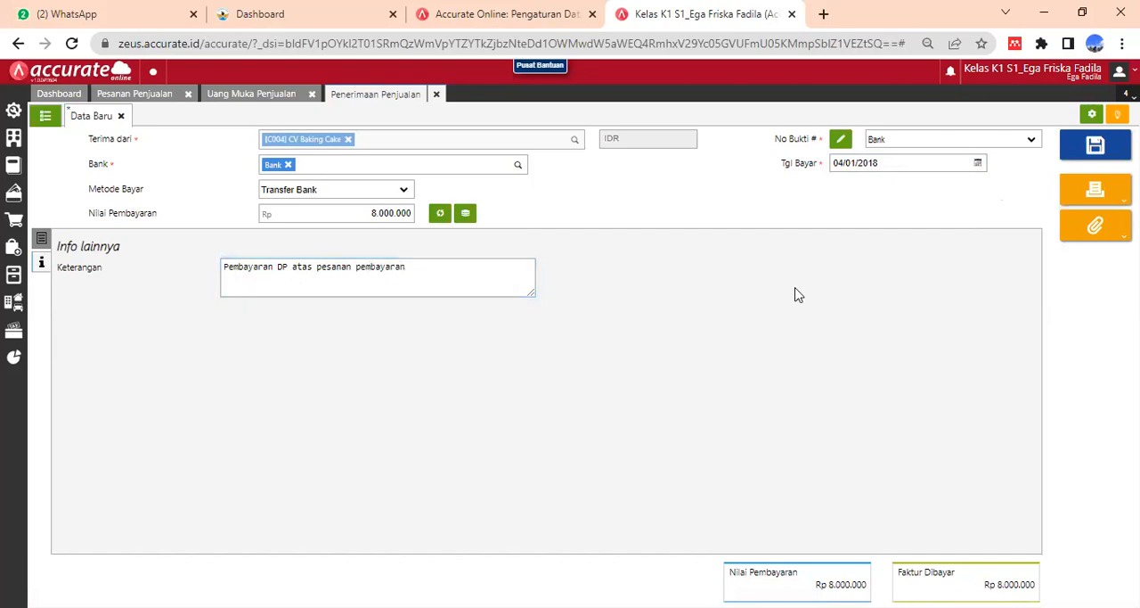
- Correct the last word of the receipt's Keterangan to "penjualan" and save the sales receipt
click(443, 264)
key(BackSpace)
key(BackSpace)
key(BackSpace)
key(BackSpace)
key(BackSpace)
key(BackSpace)
key(BackSpace)
key(BackSpace)
text(njualan)
click(628, 326)
click(1095, 149)
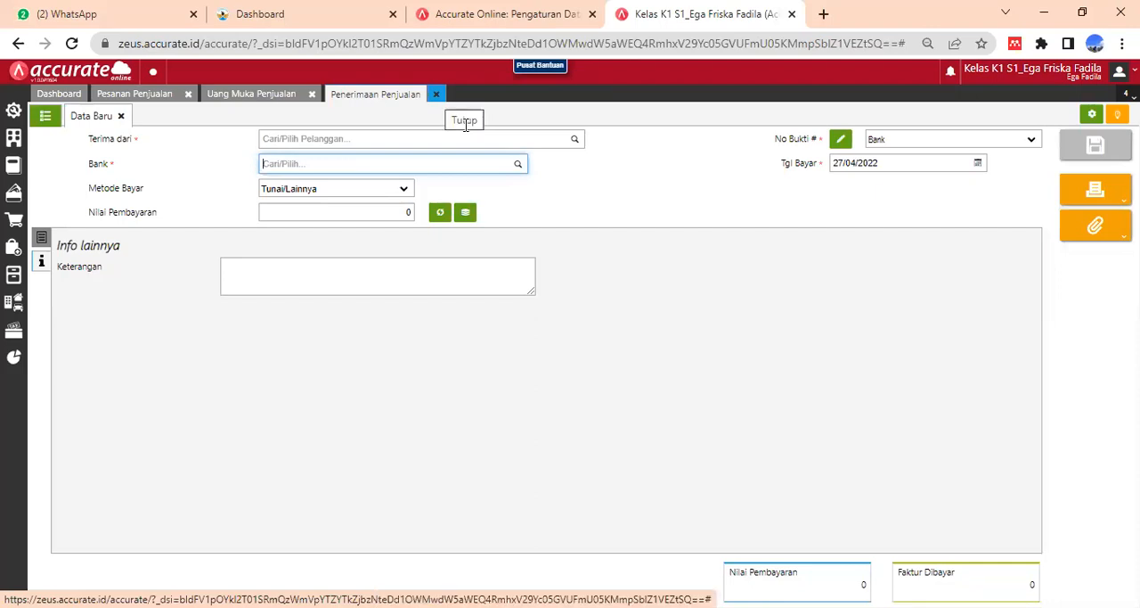
- Close the sales receipt, down payment and sales order forms, and show the functions of the Penjualan module
click(436, 94)
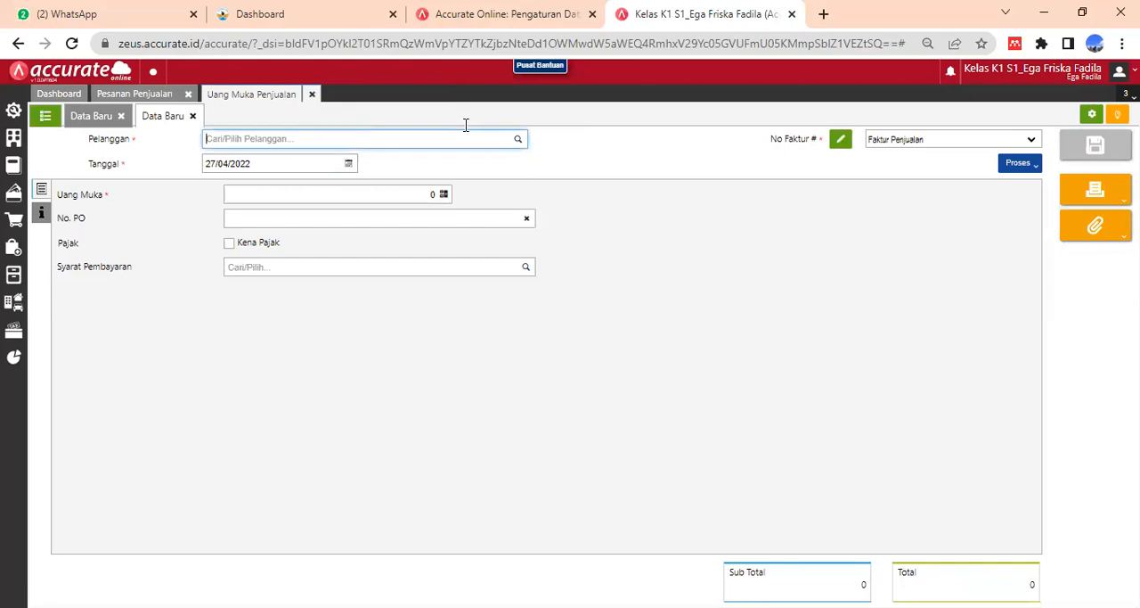
click(311, 93)
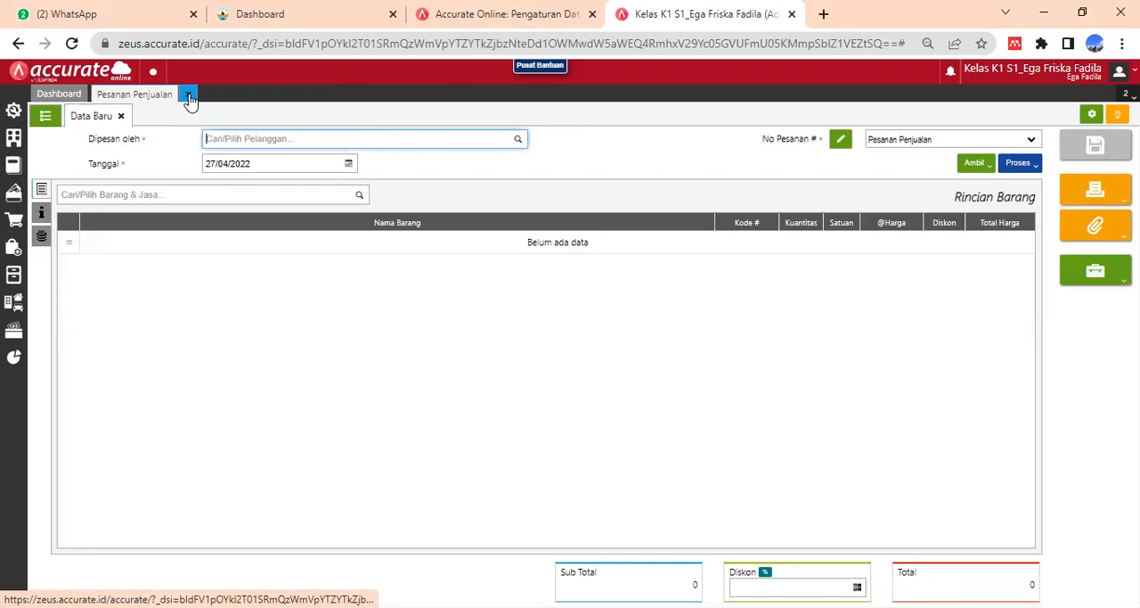
click(189, 95)
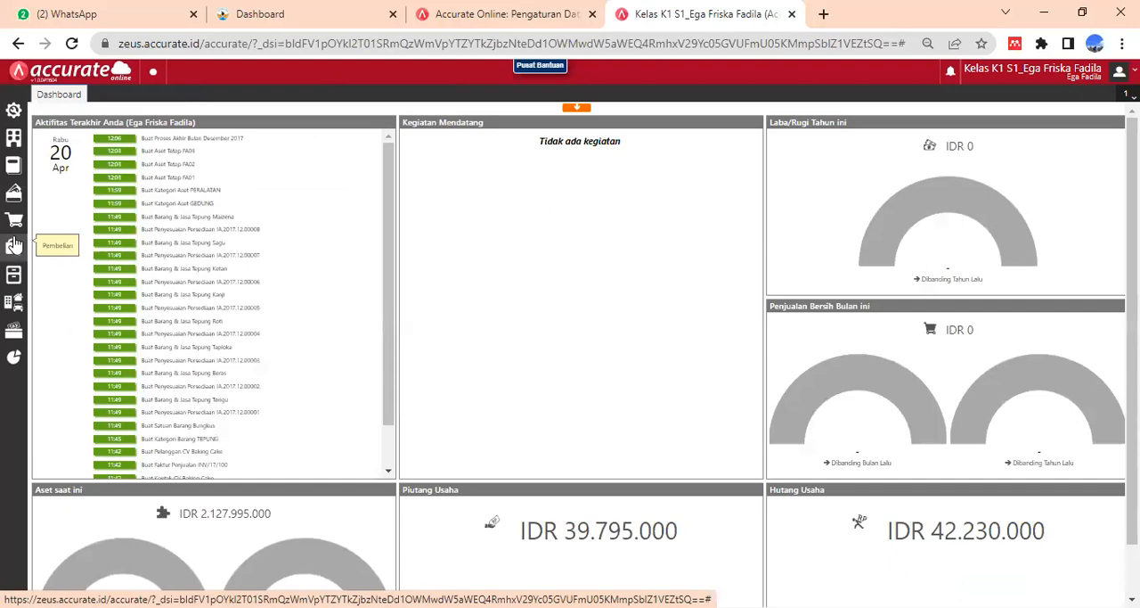
click(17, 224)
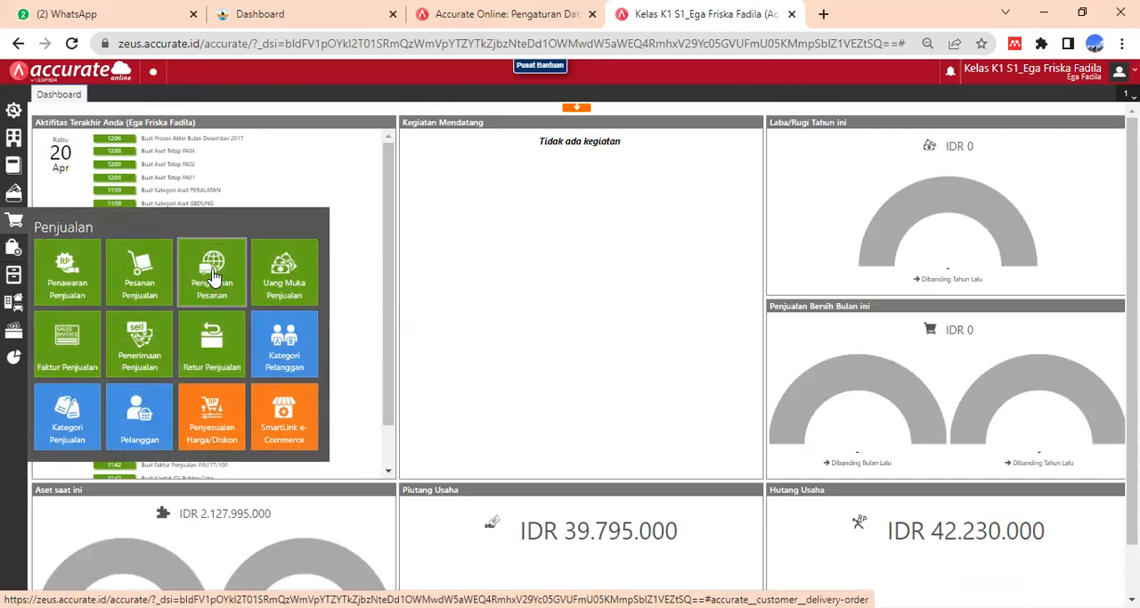
- Open CV Baking Cake's sales order dated 04/01/2018 and process it into a delivery (Pengiriman)
click(138, 288)
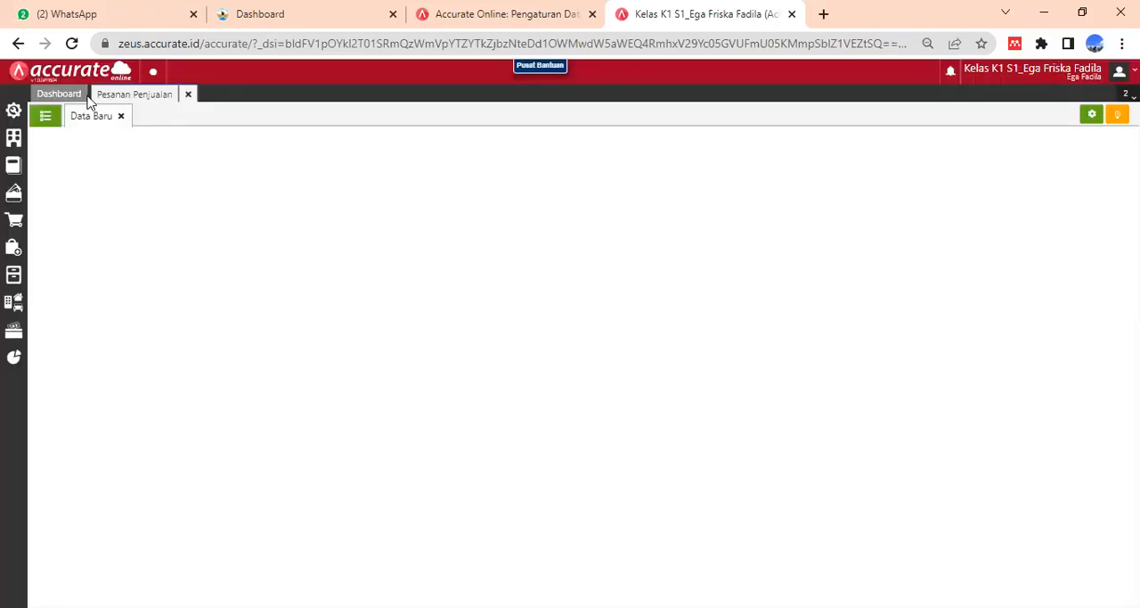
click(78, 95)
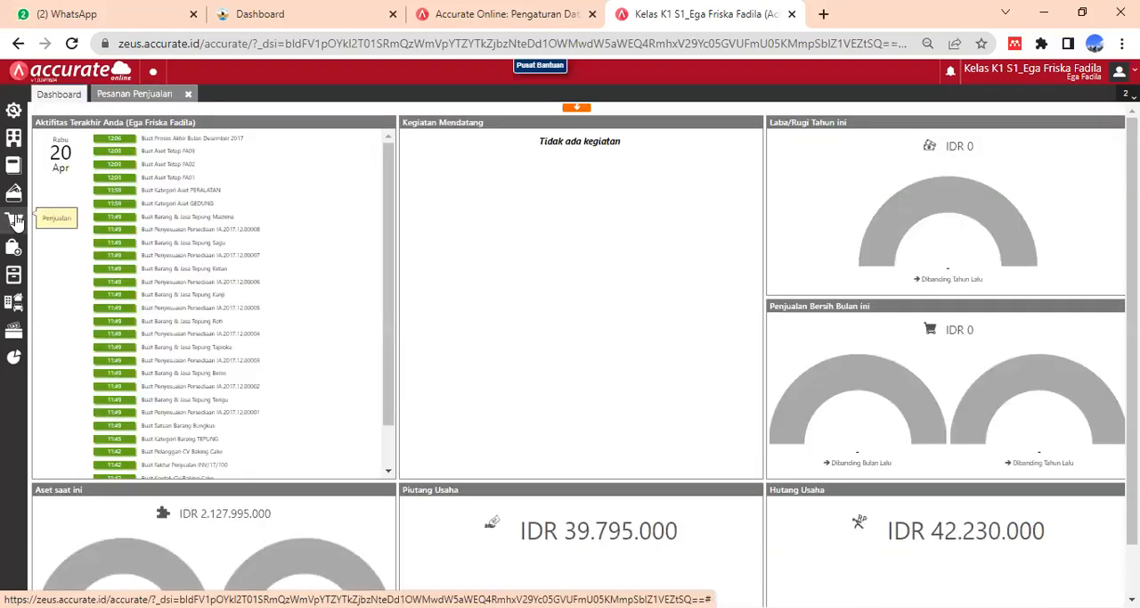
click(15, 221)
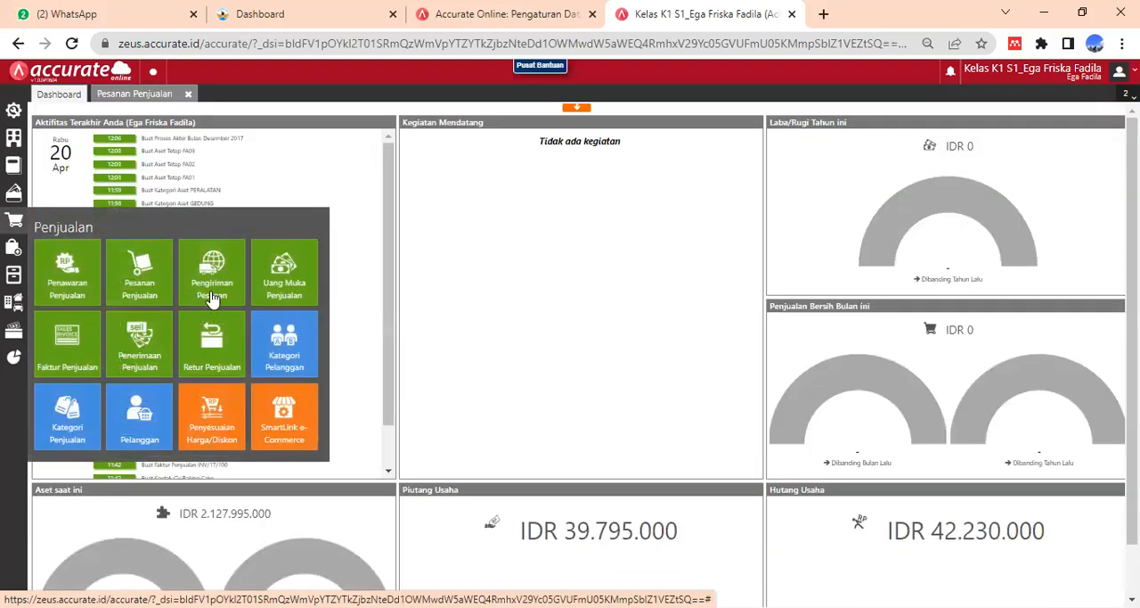
click(147, 97)
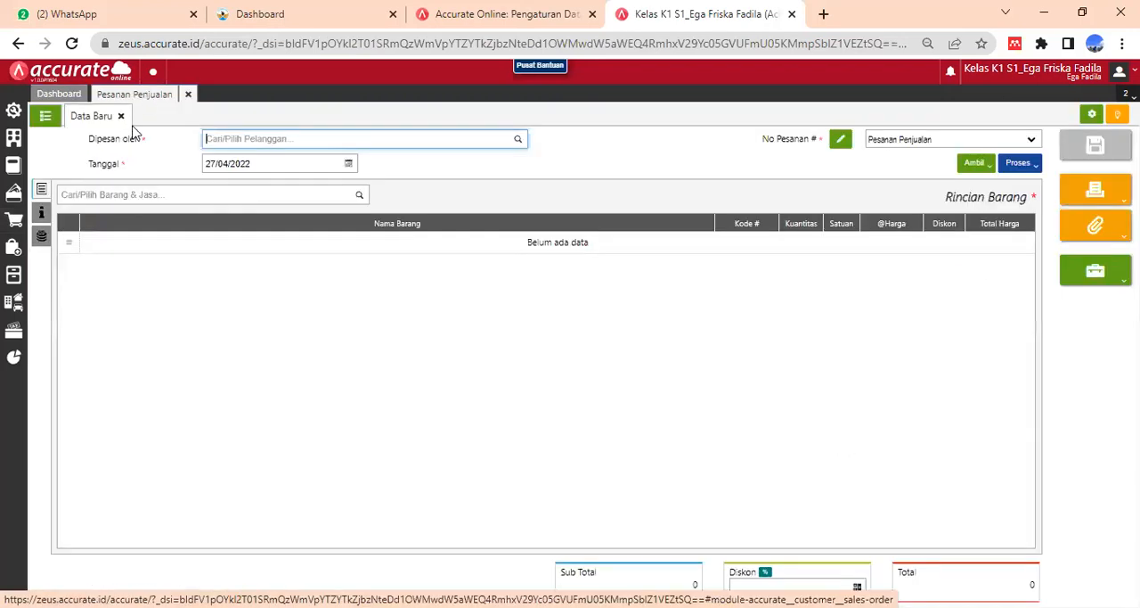
click(47, 118)
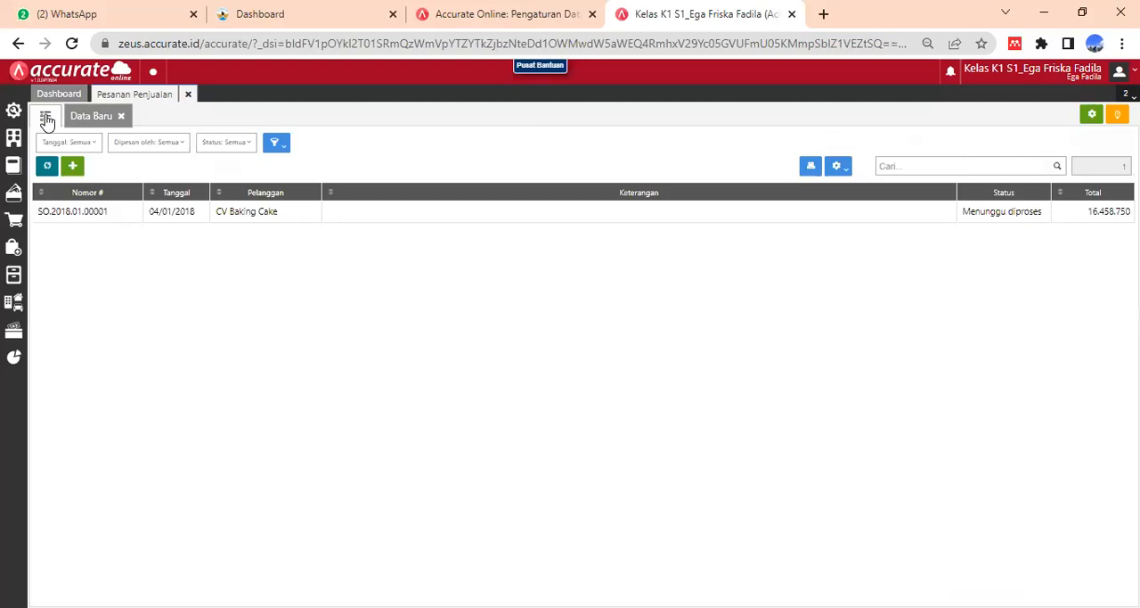
click(397, 221)
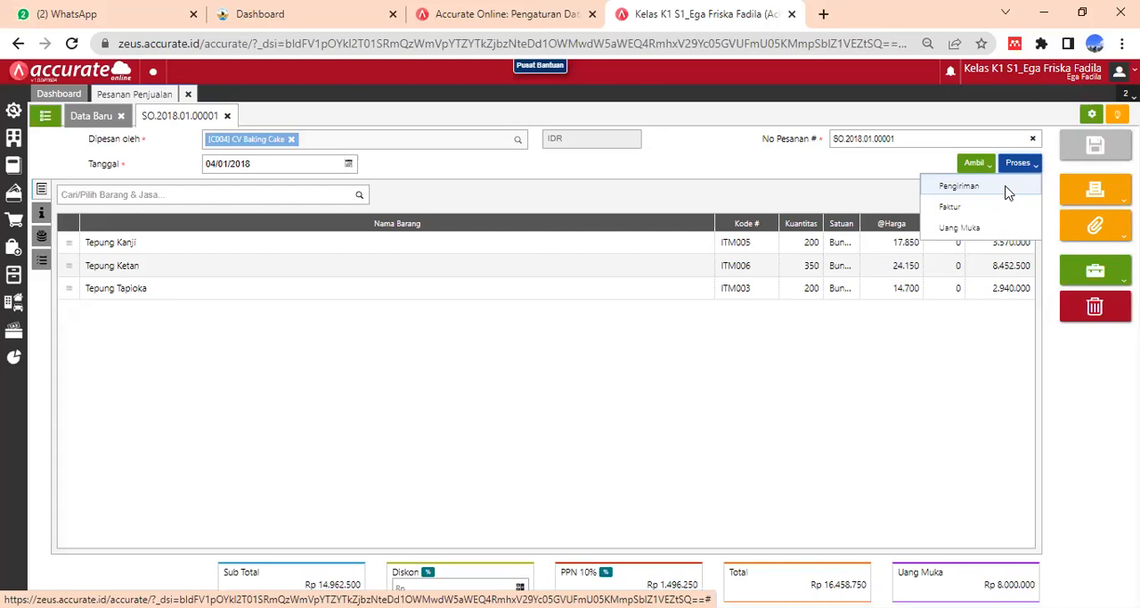
click(963, 186)
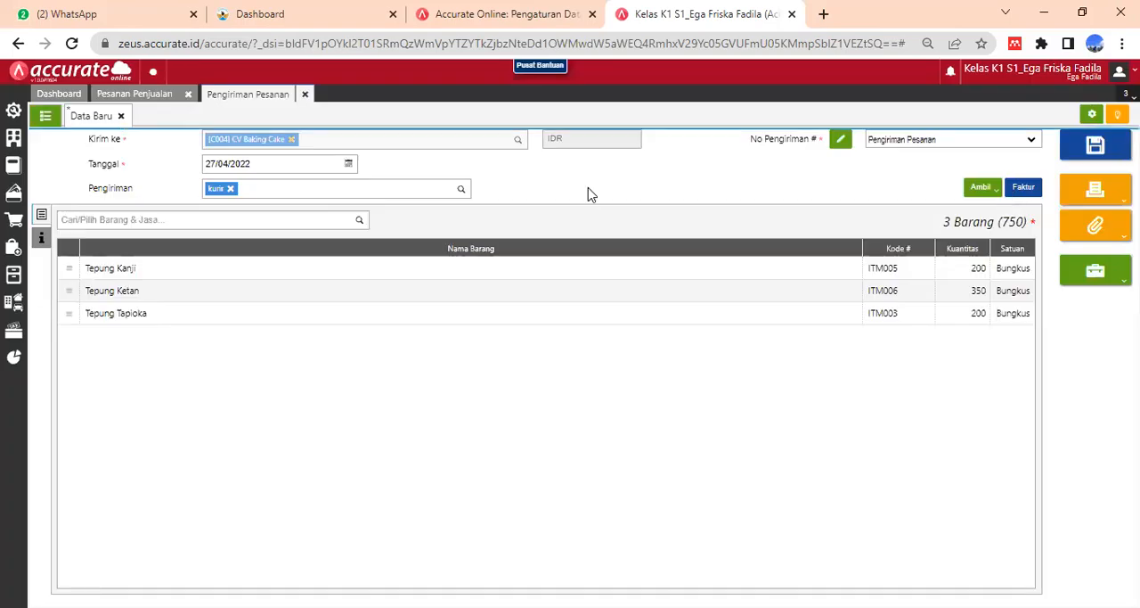
- Set the delivery's date (Tanggal) to 05/01/2018
click(256, 164)
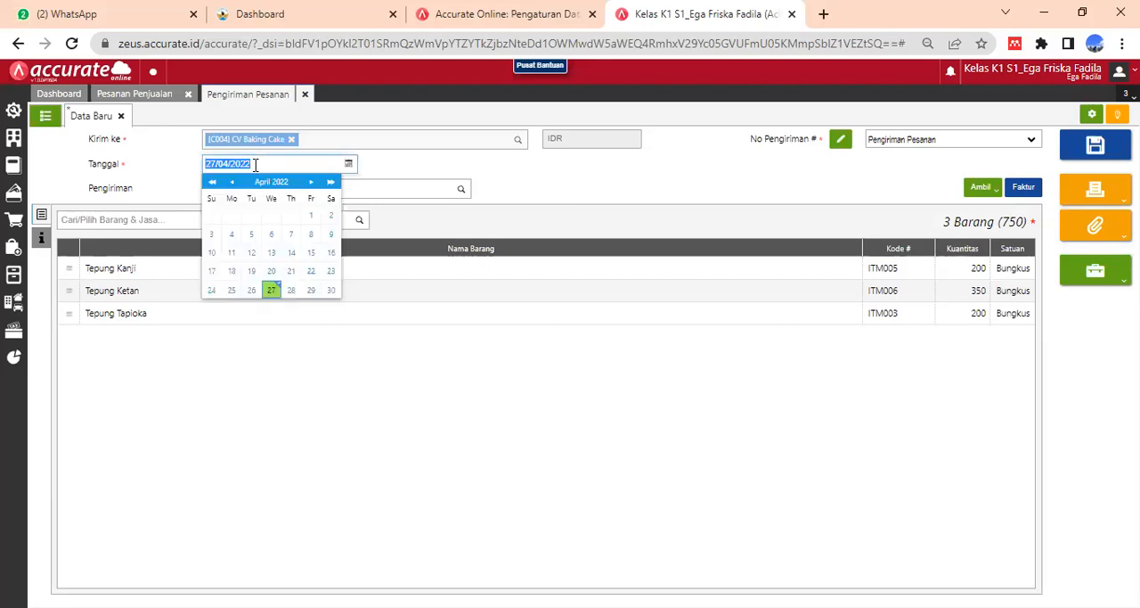
text(05/01/2018)
click(584, 194)
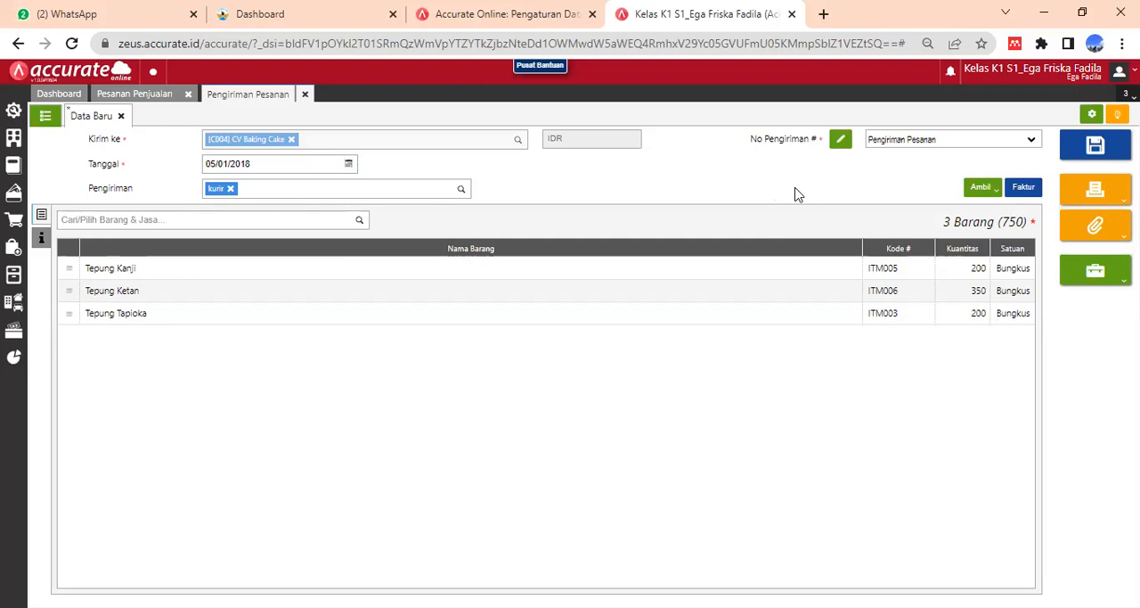
- Enter "Pengiriman barang atas Pesanan Penjualan oleh CV Baking Cake" as the Keterangan in the delivery's additional information (Info lainnya)
click(41, 239)
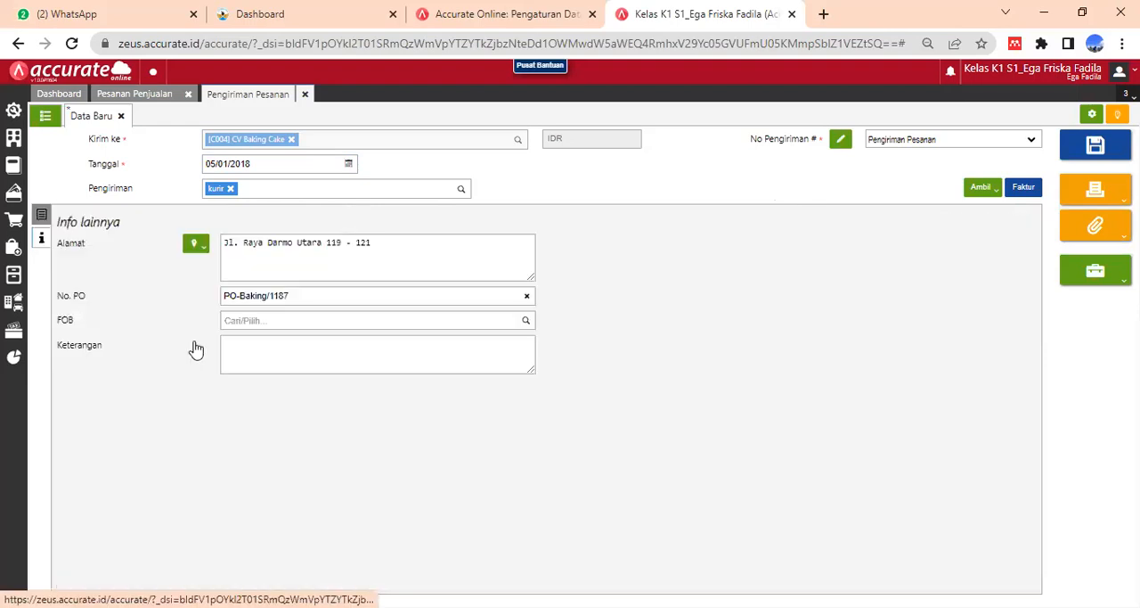
click(267, 343)
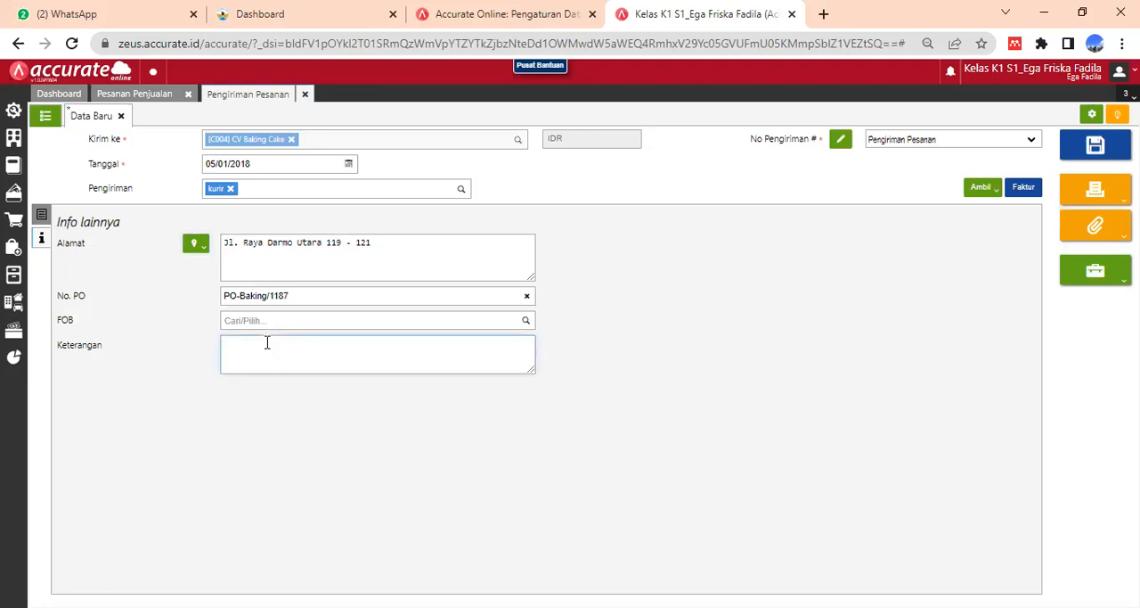
text(Pengiriman arang atas)
click(278, 348)
text(B)
key(Right)
key(Right)
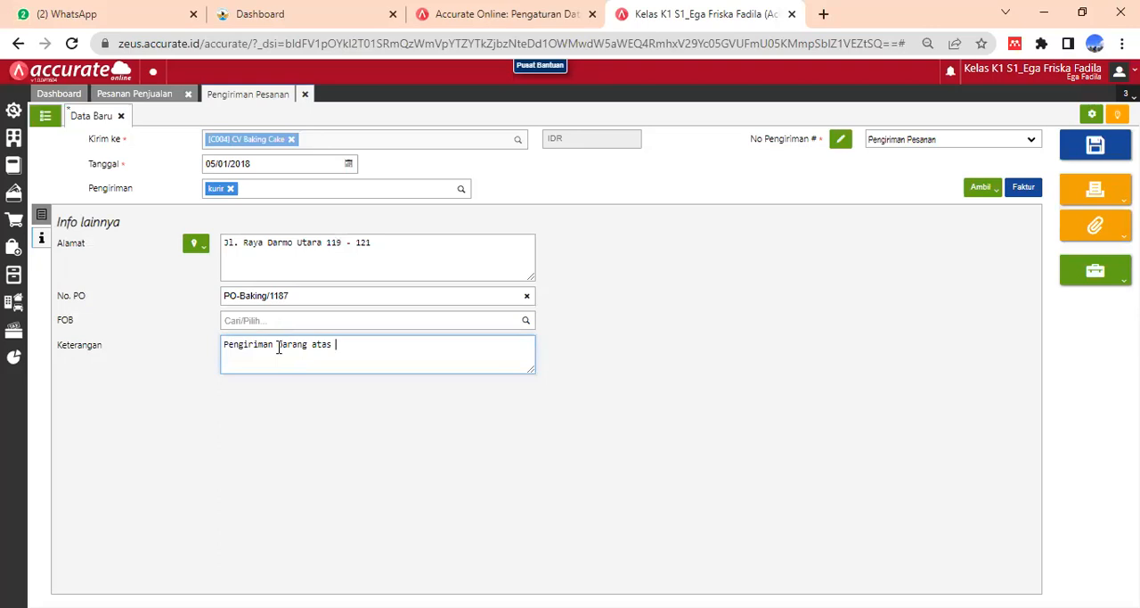
text(Pesanan Penjualan oleh CV Baking)
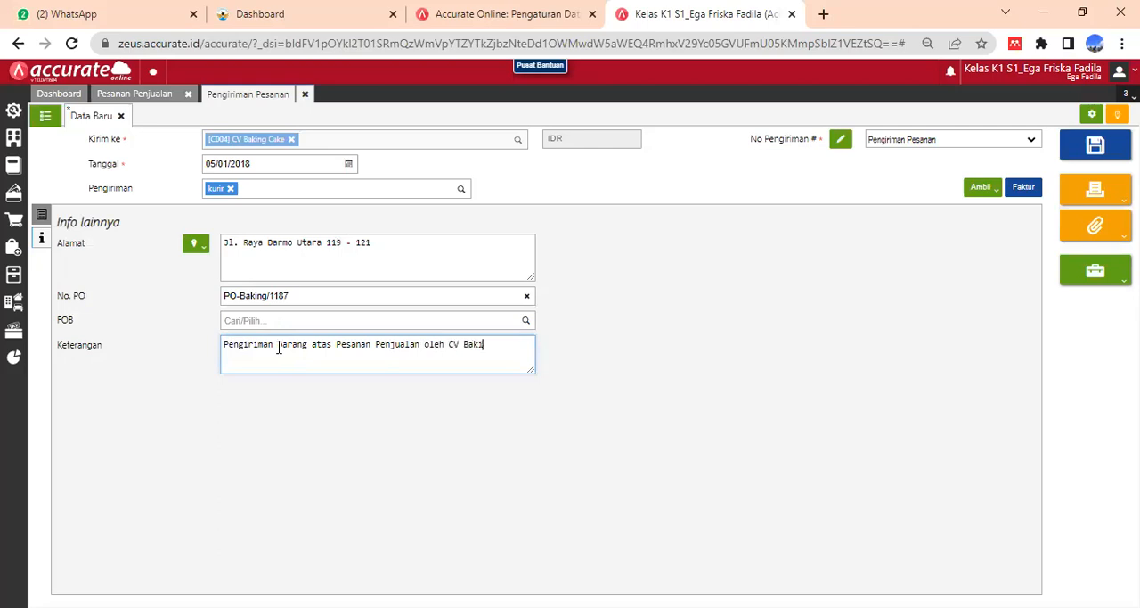
text( Cake)
click(651, 372)
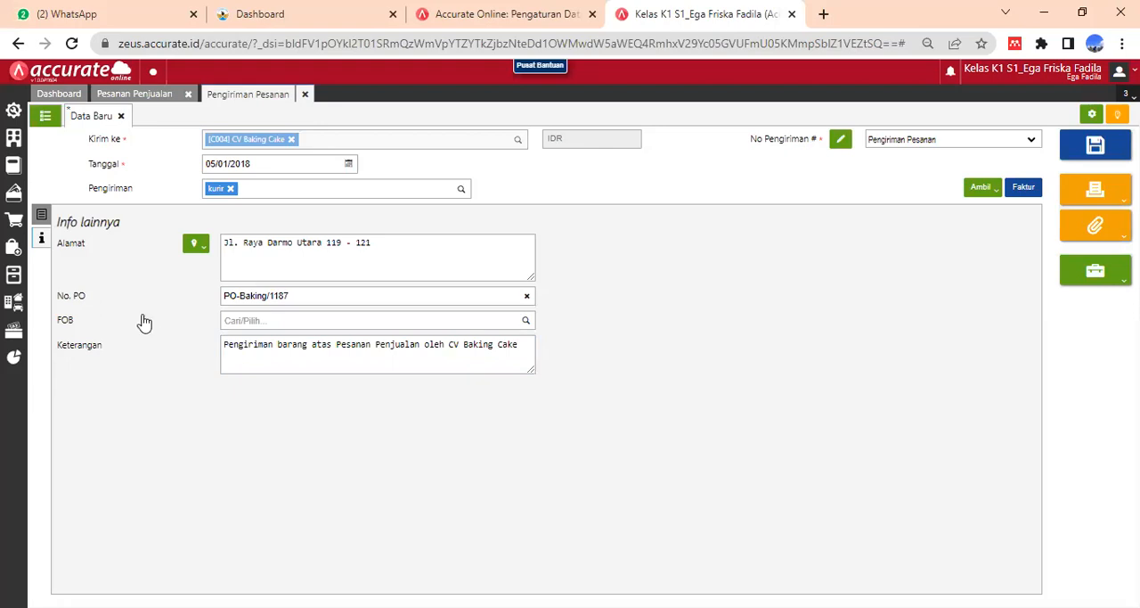
- Save the delivery, close the sales order and delivery forms, and open a new sales invoice (Faktur Penjualan)
click(42, 216)
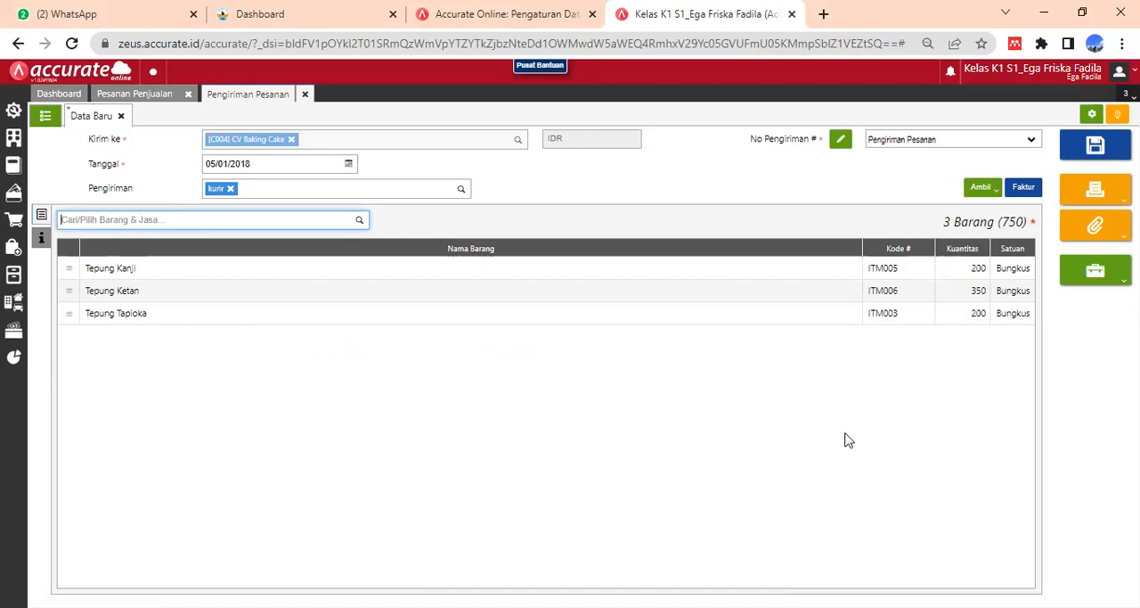
click(1102, 146)
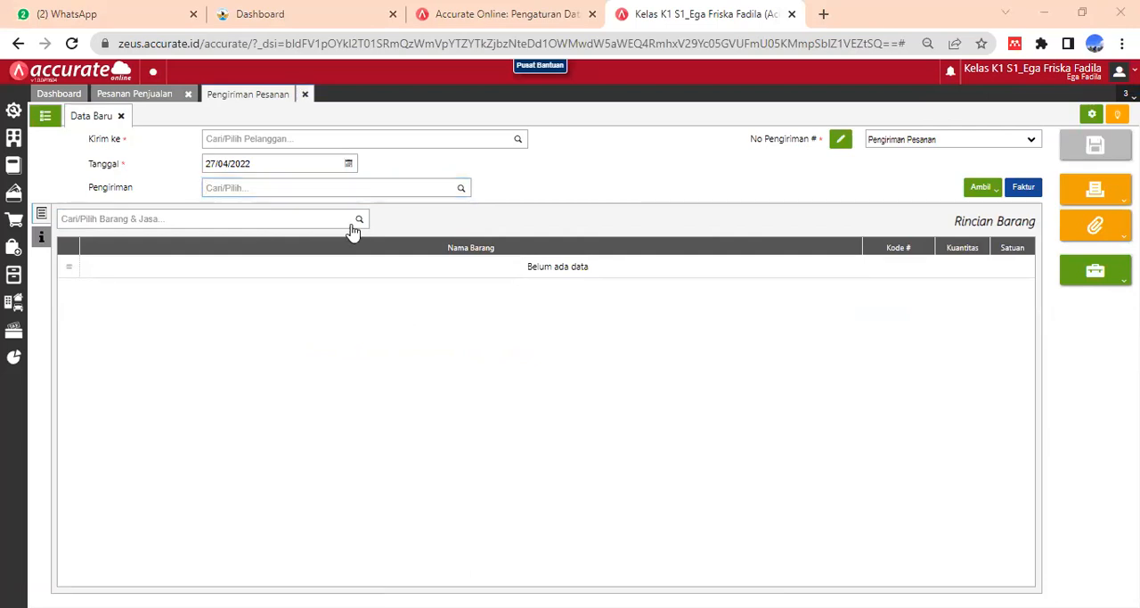
click(188, 95)
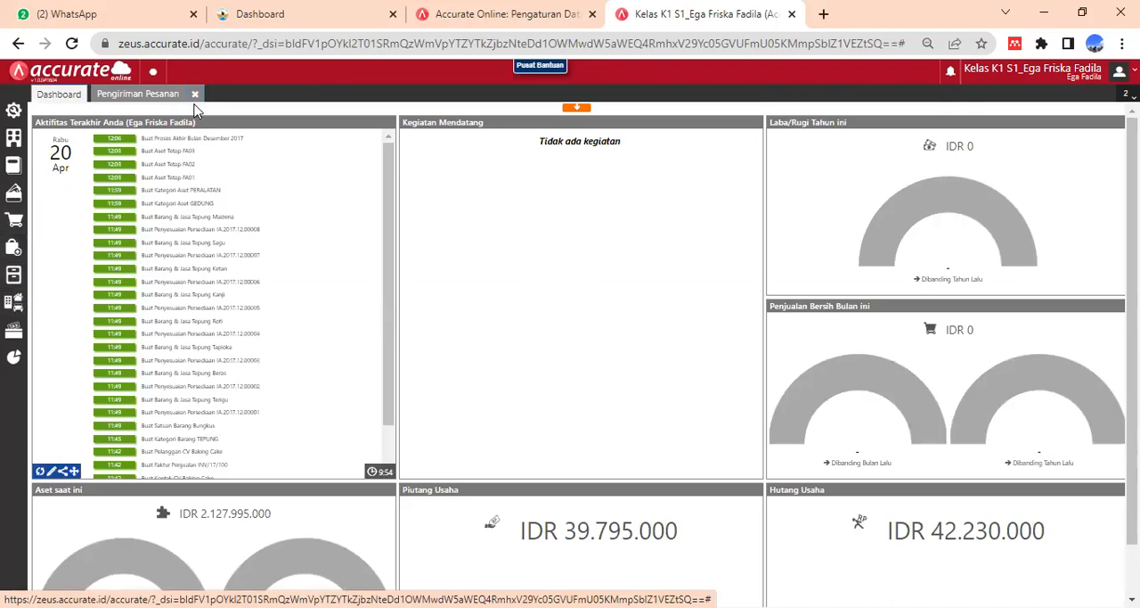
click(13, 223)
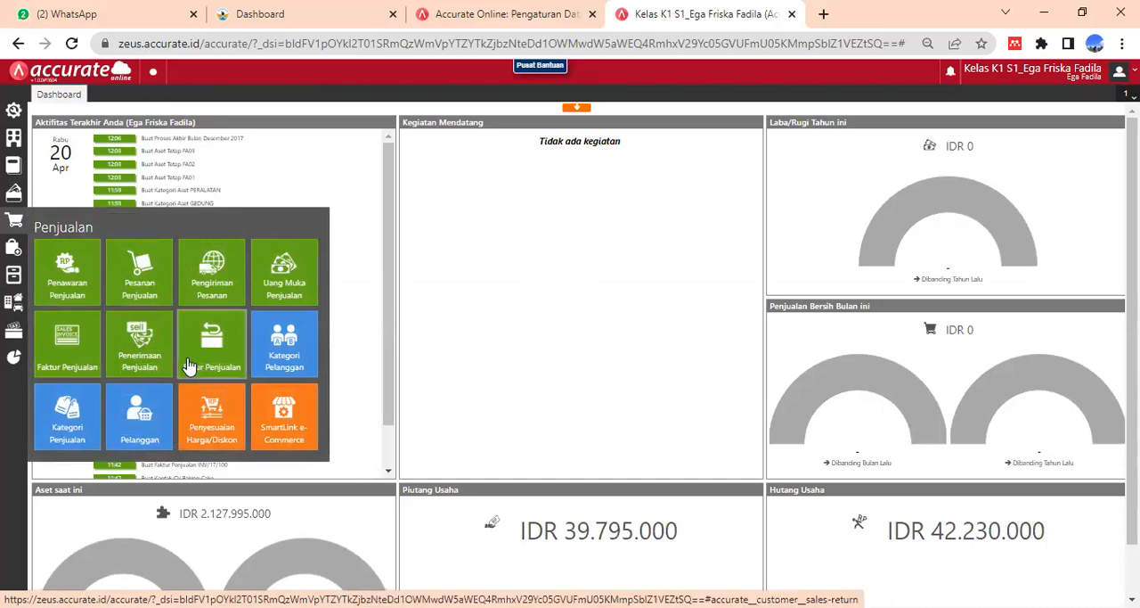
click(69, 360)
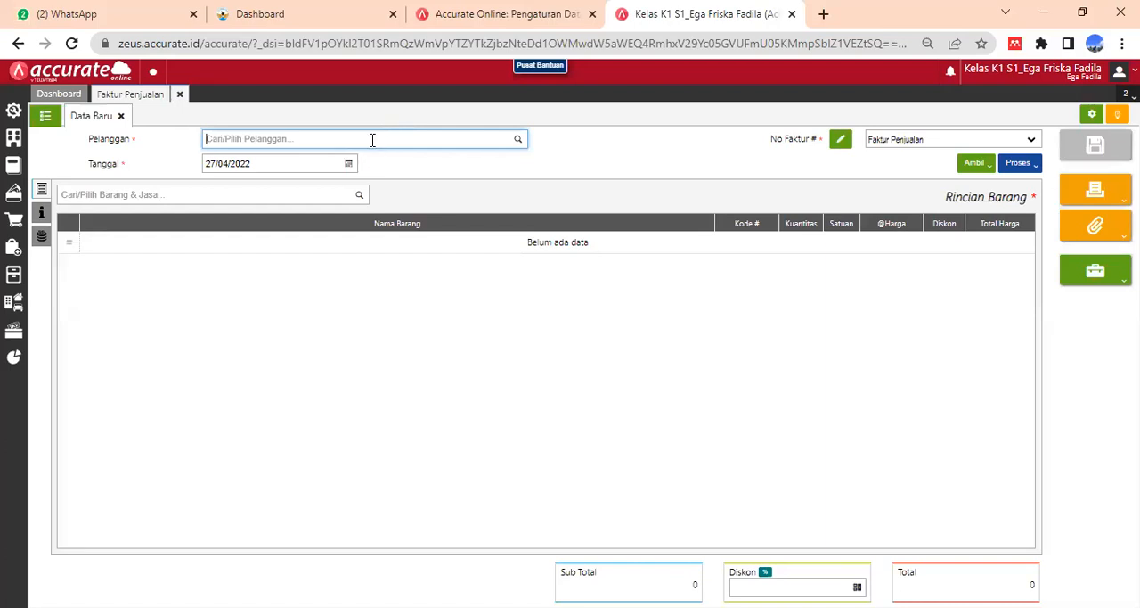
- Try to load a delivery (Pengiriman) into the new sales invoice without choosing a customer
text(b)
key(BackSpace)
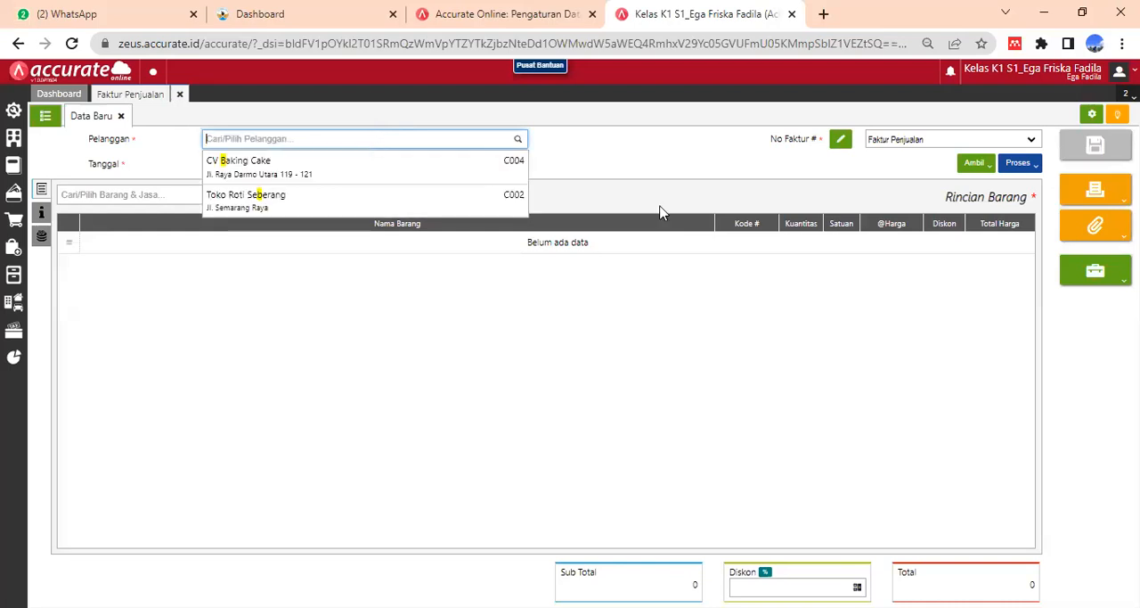
click(978, 166)
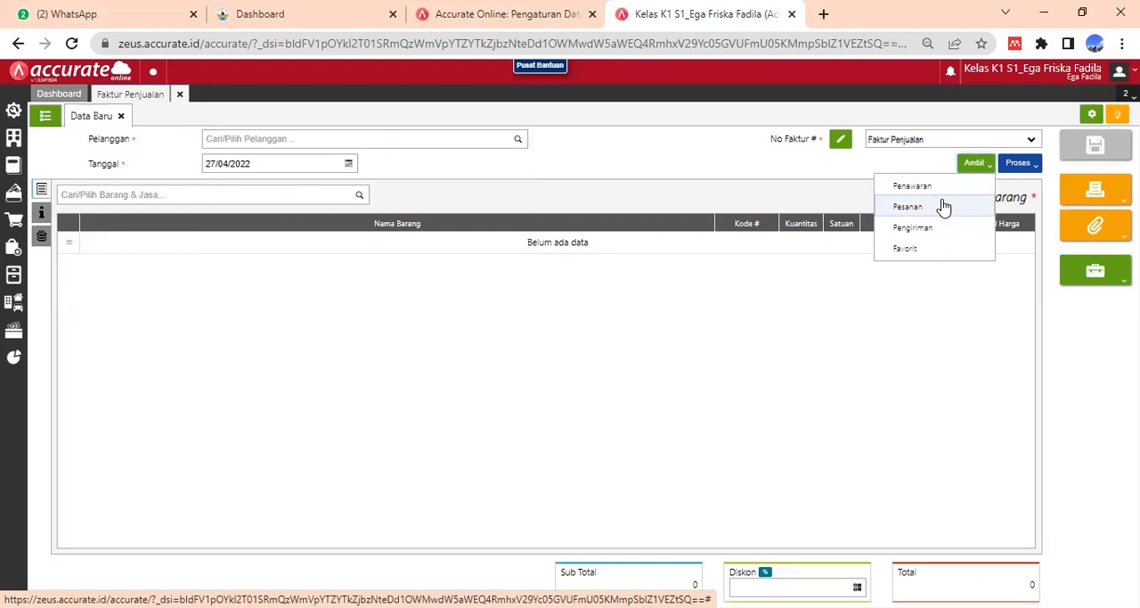
click(924, 227)
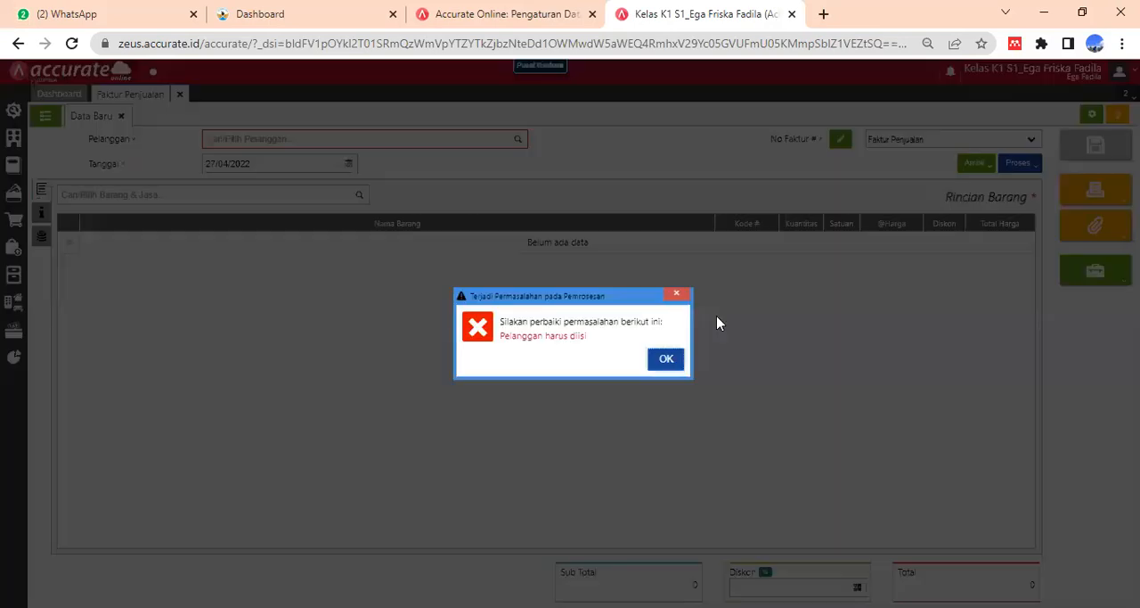
click(662, 367)
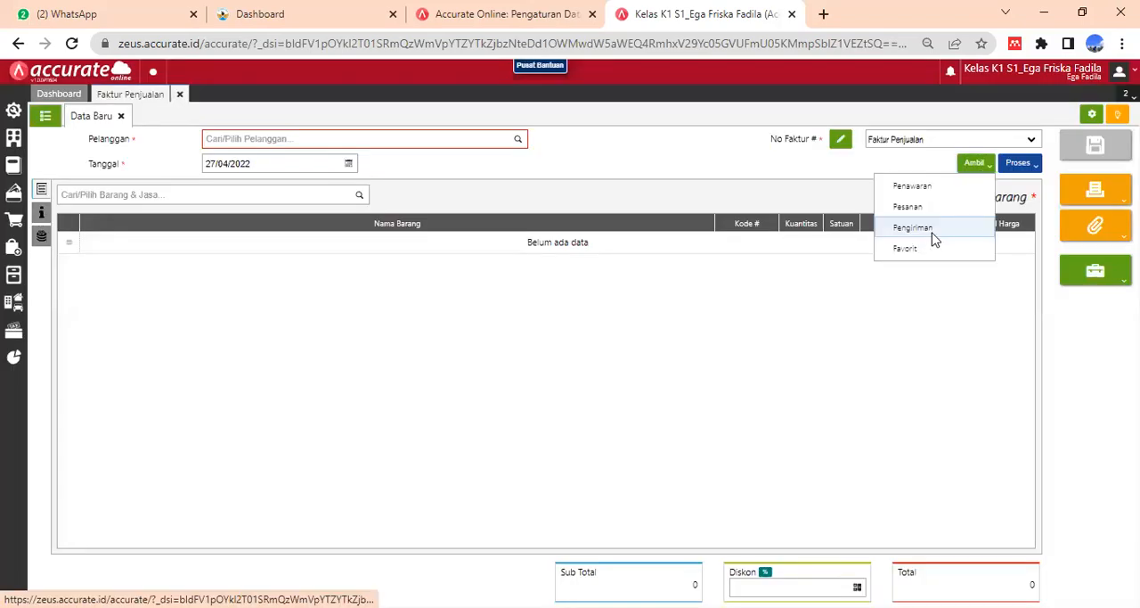
click(933, 239)
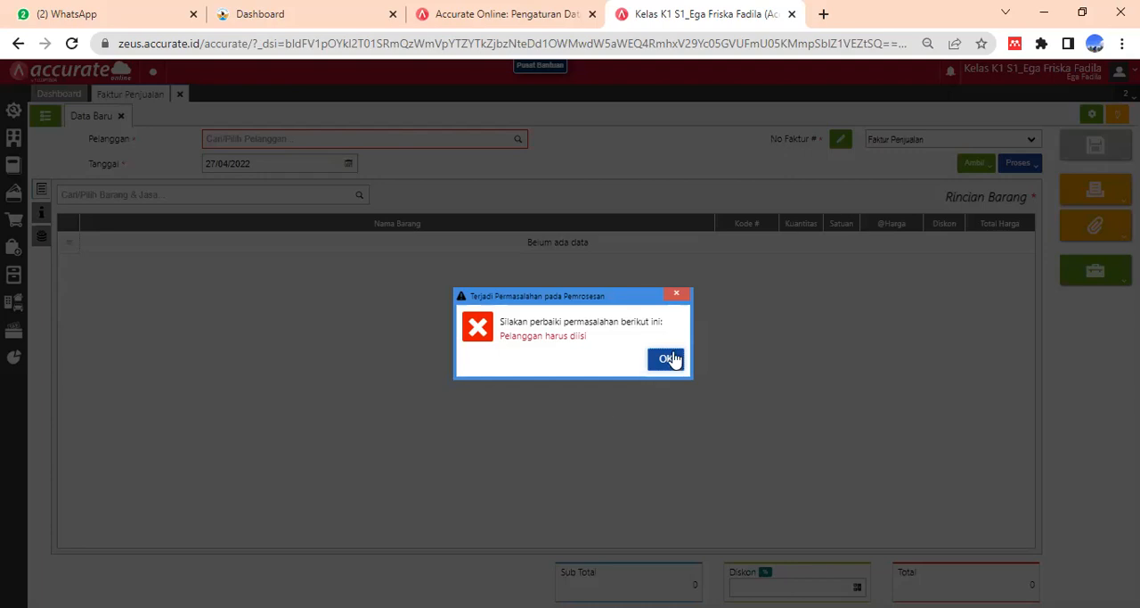
click(670, 359)
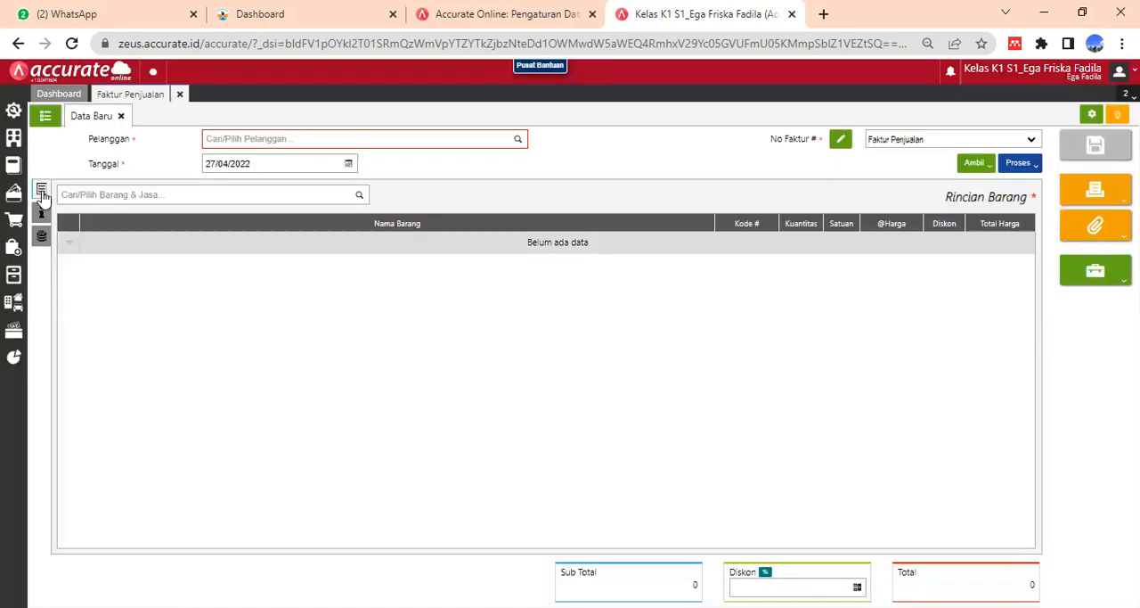
- Select CV Baking Cake as the sales invoice's customer (Pelanggan)
click(216, 140)
text(baking)
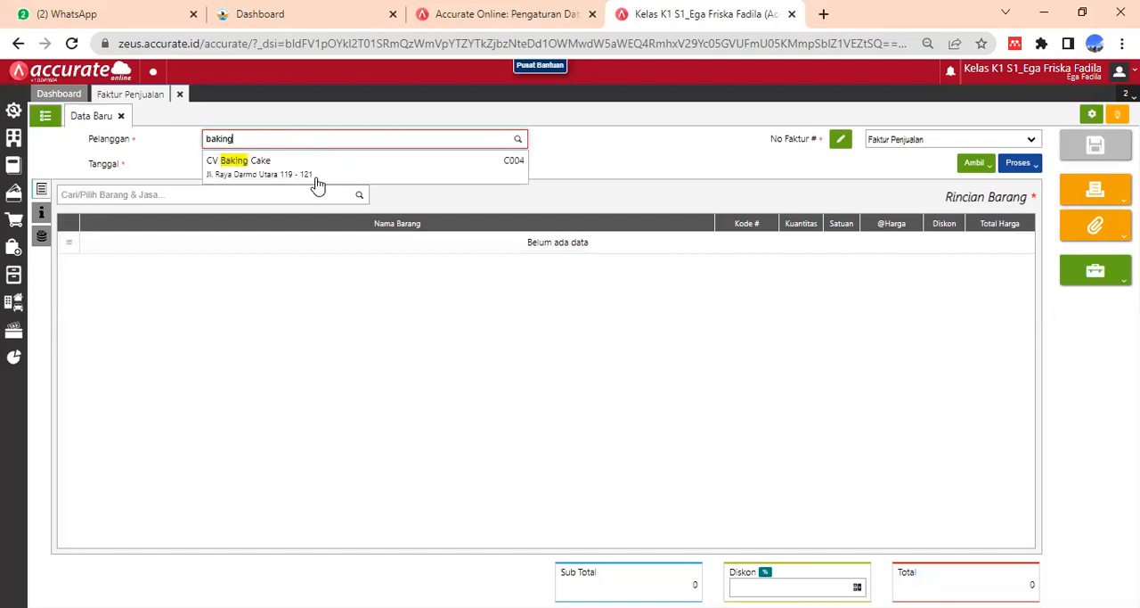
click(316, 179)
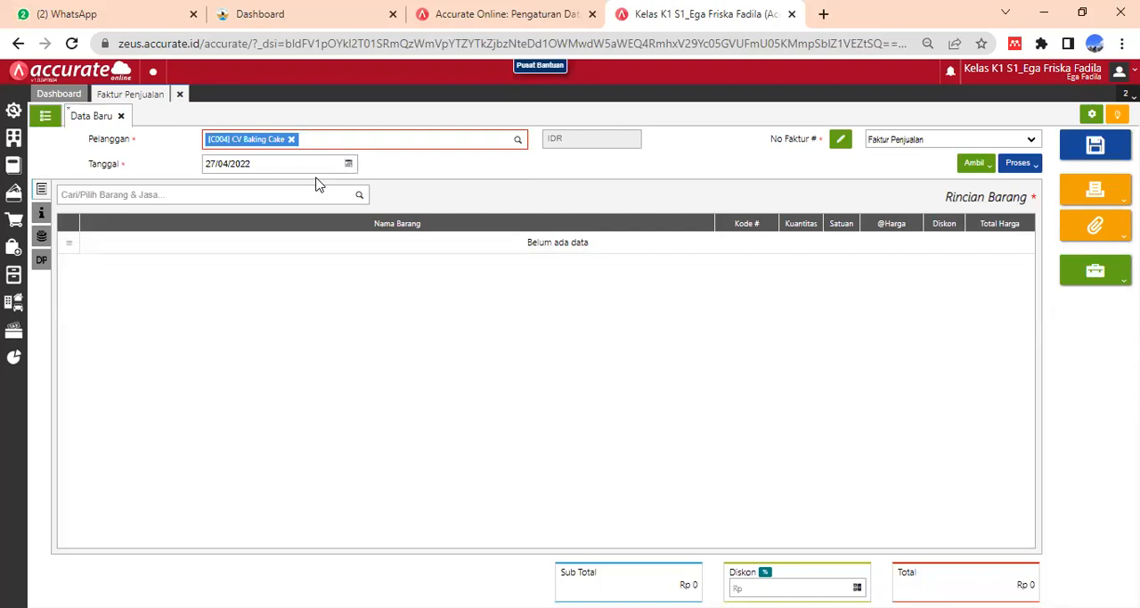
- Set the sales invoice's date (Tanggal) to 06/01/2018
click(975, 166)
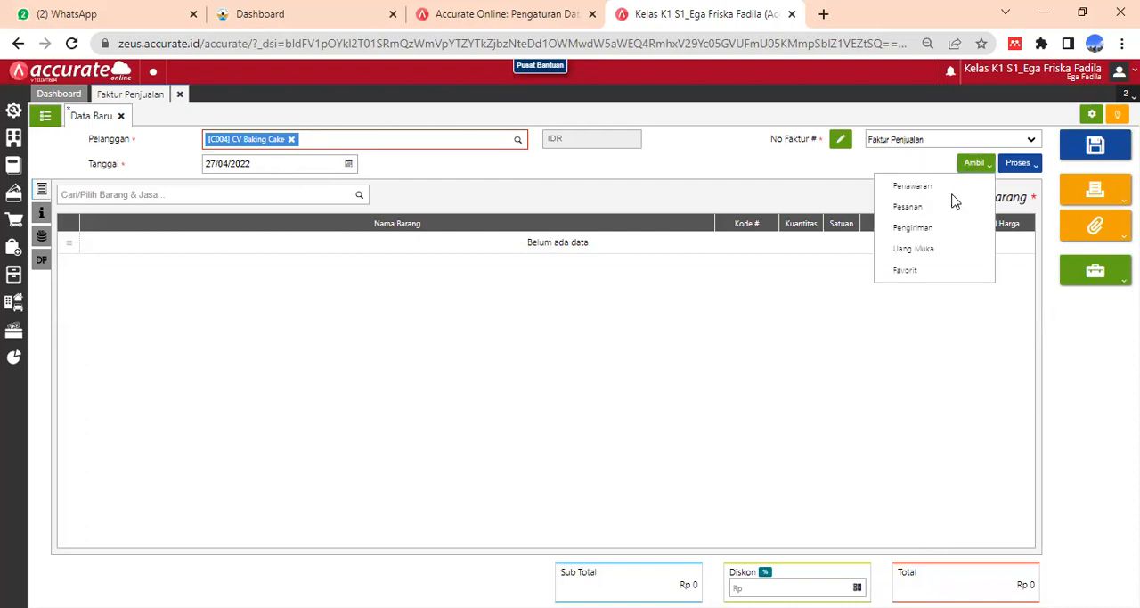
click(280, 163)
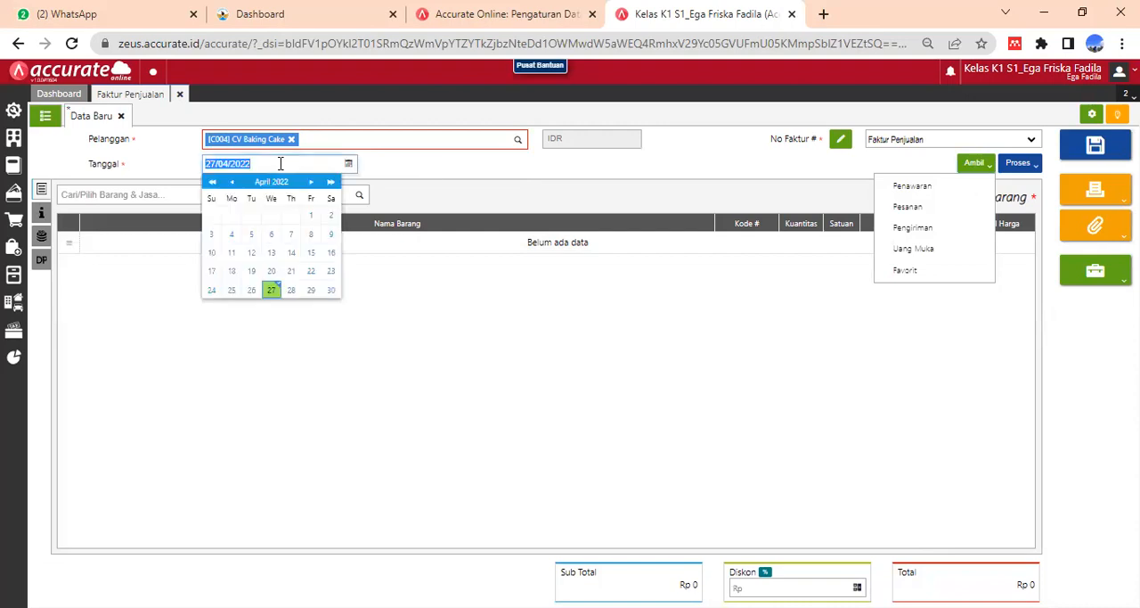
text(06/01/2018)
click(880, 222)
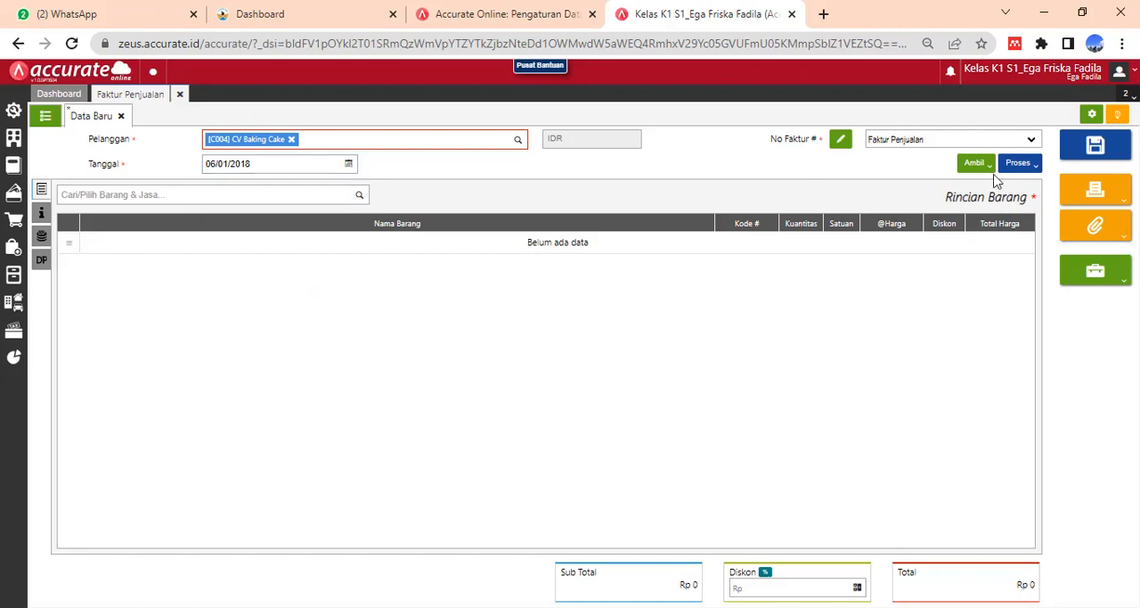
click(214, 160)
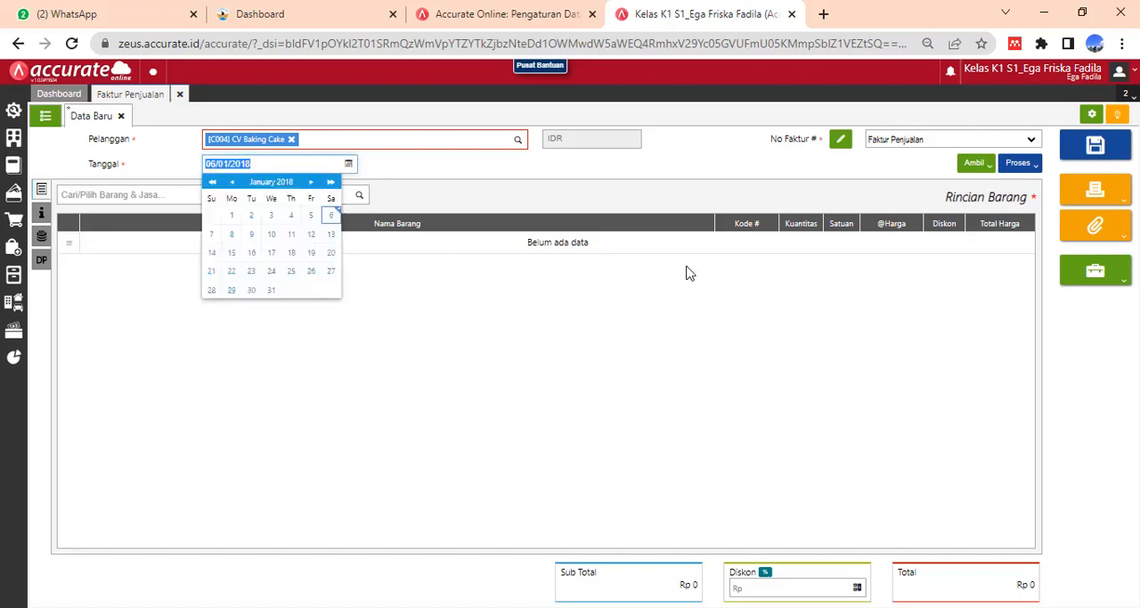
click(686, 273)
- Load CV Baking Cake's 05/01/2018 delivery (Pengiriman), with all three flour items, into the sales invoice
click(974, 164)
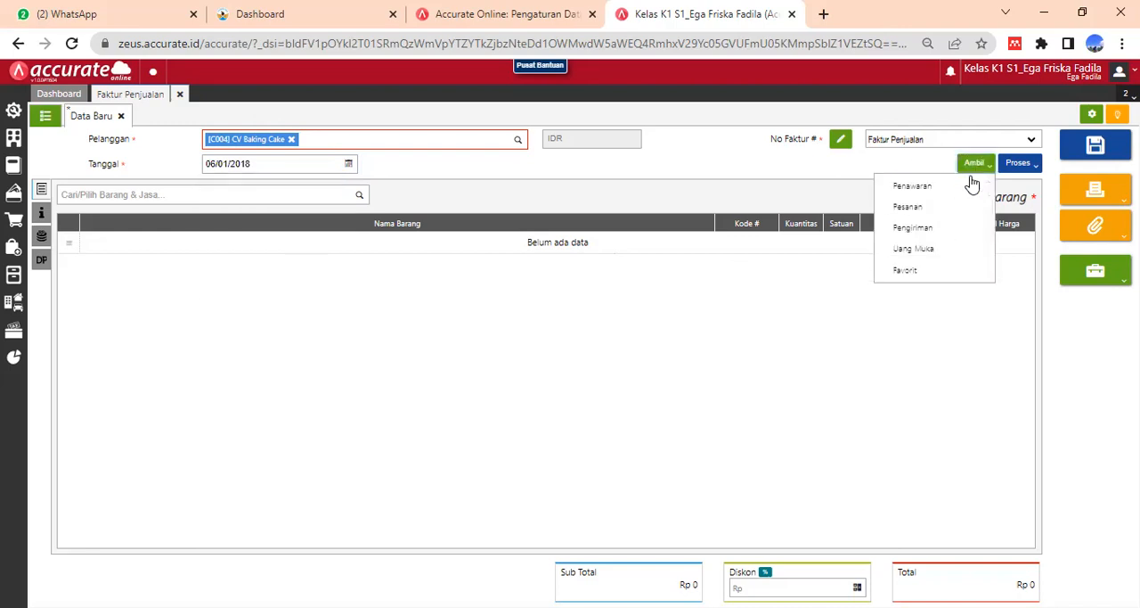
click(926, 228)
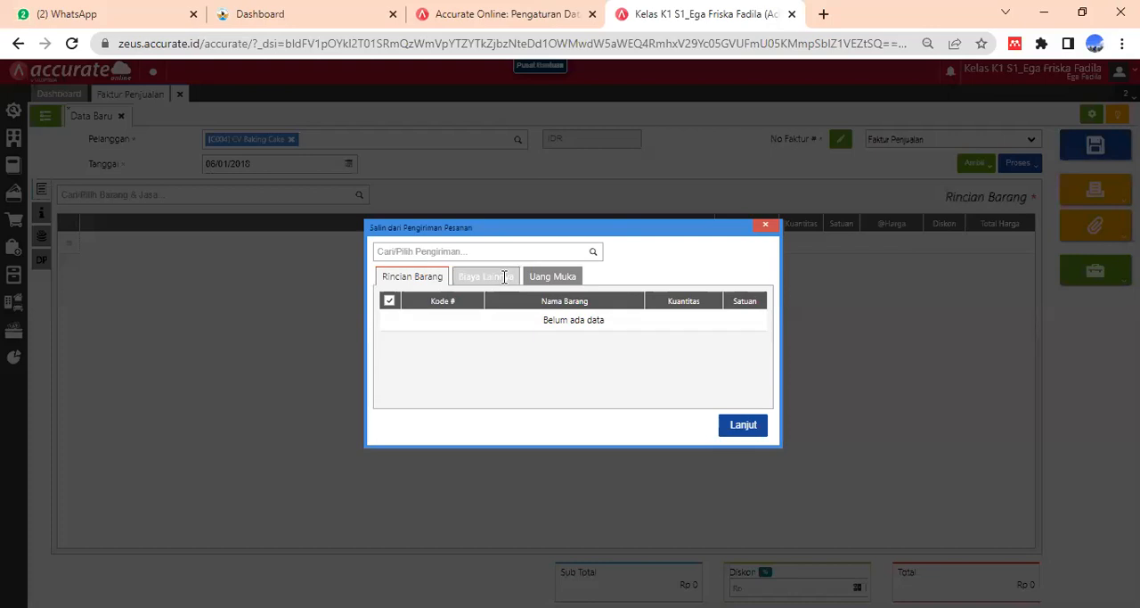
click(489, 251)
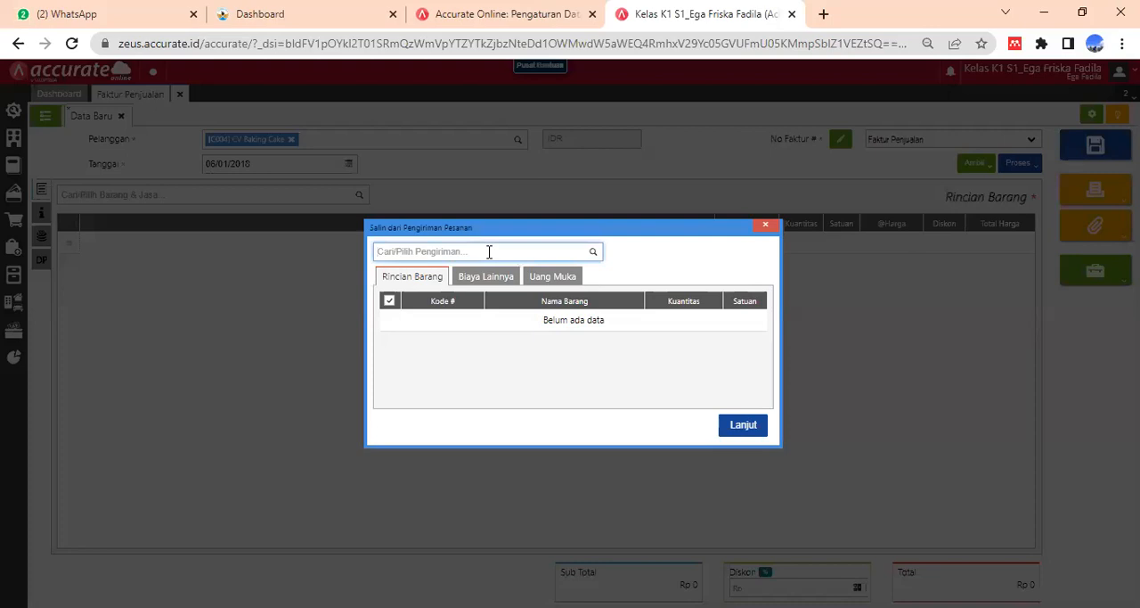
text(bak)
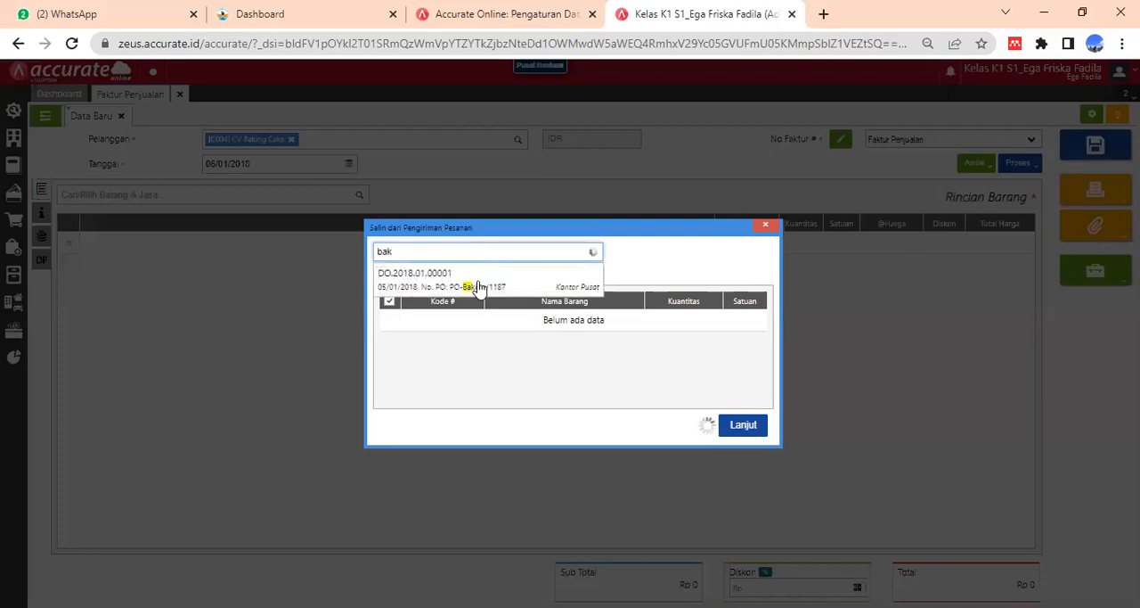
click(472, 286)
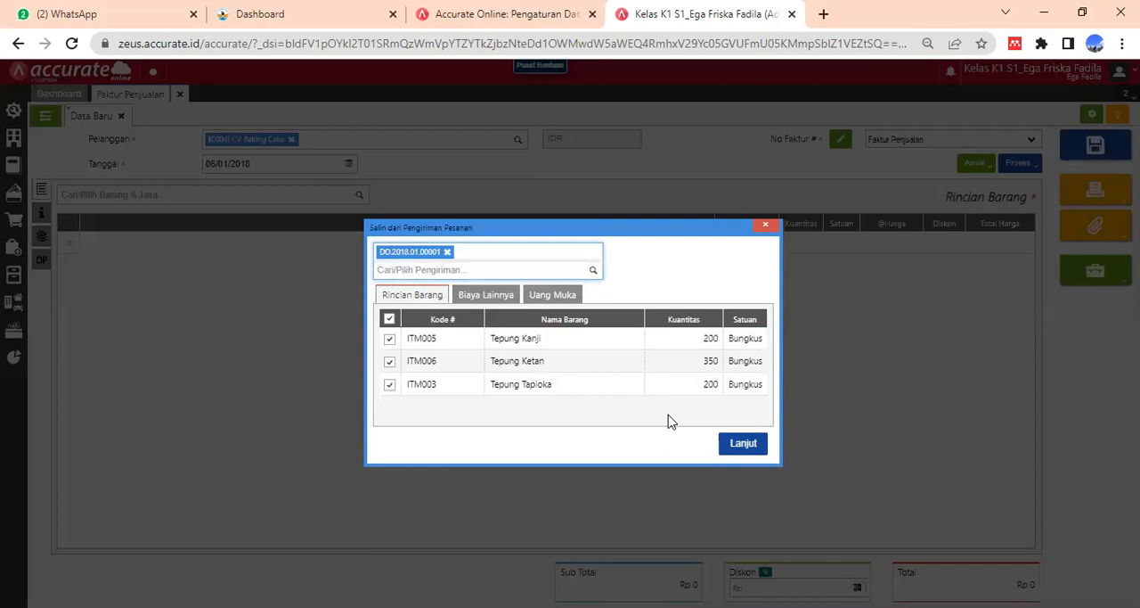
click(742, 444)
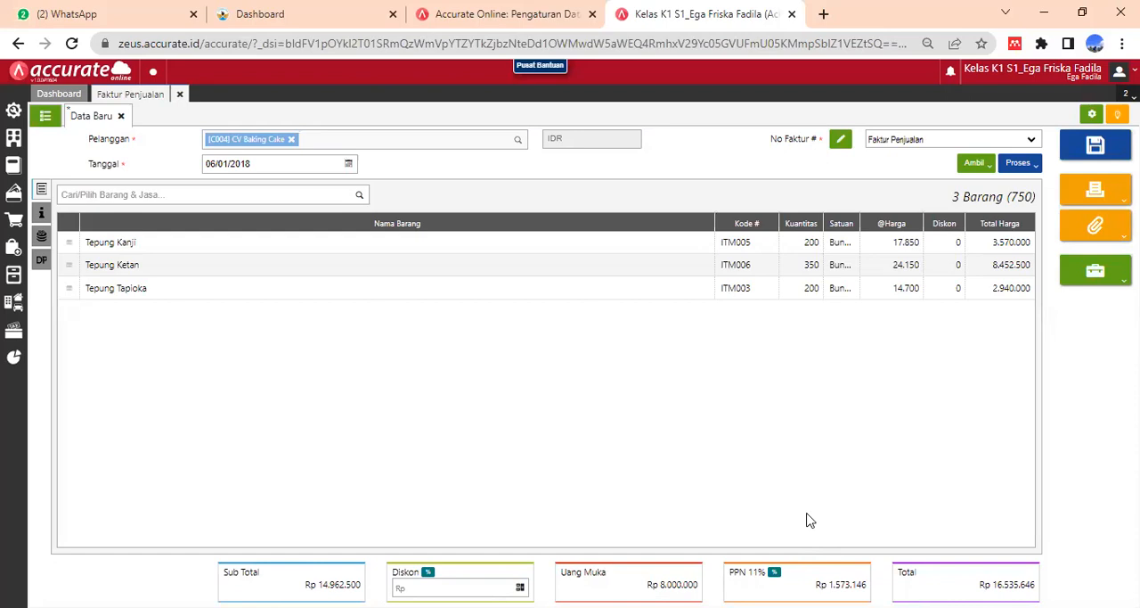
- Set the PPN rate of CV Baking Cake's sales invoice to 10% (Tarif 10%)
click(775, 572)
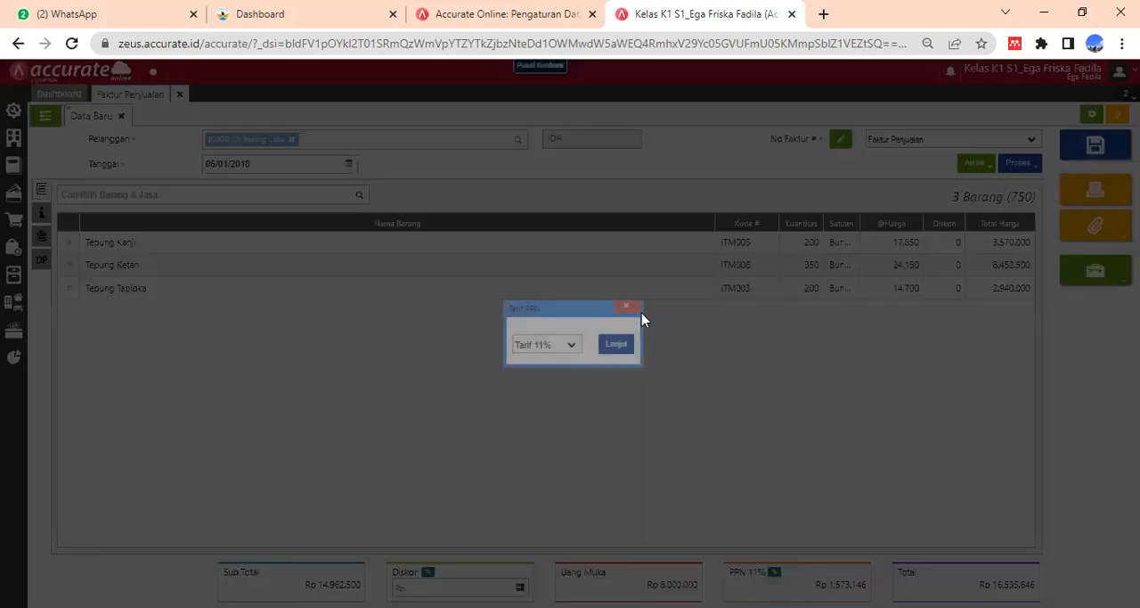
click(571, 349)
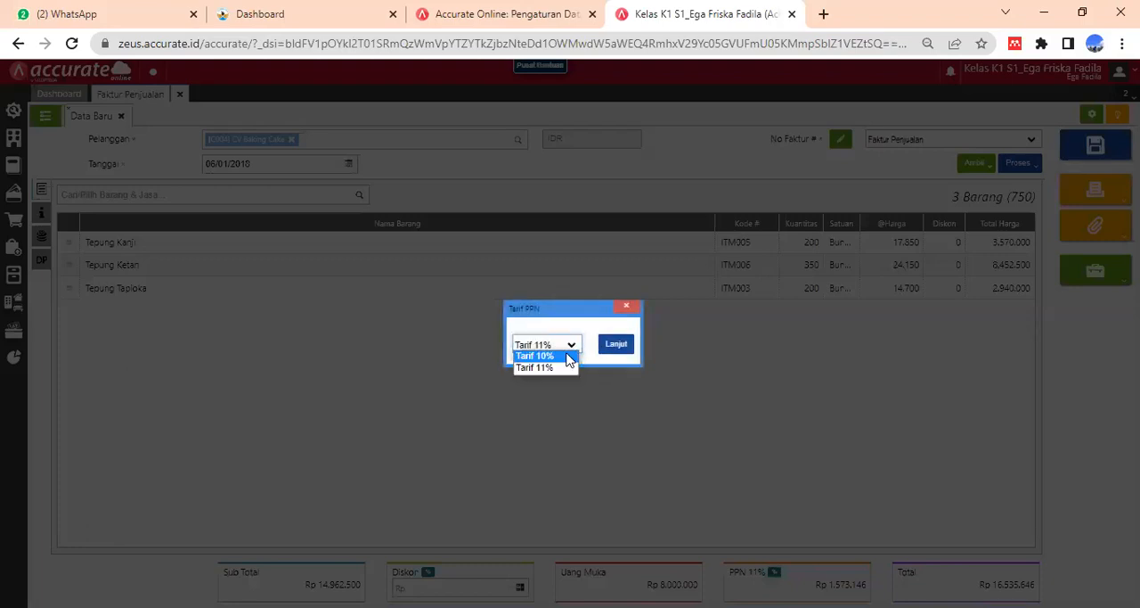
click(568, 357)
click(611, 347)
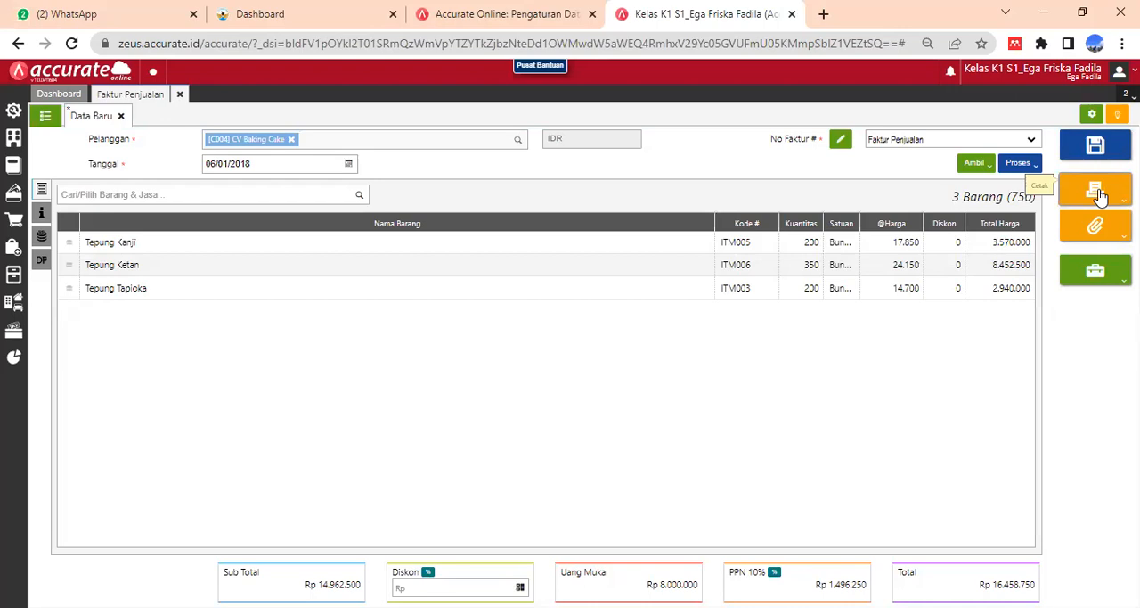
- Review the invoice's additional information (Info lainnya), preview its printout and close the preview
click(42, 213)
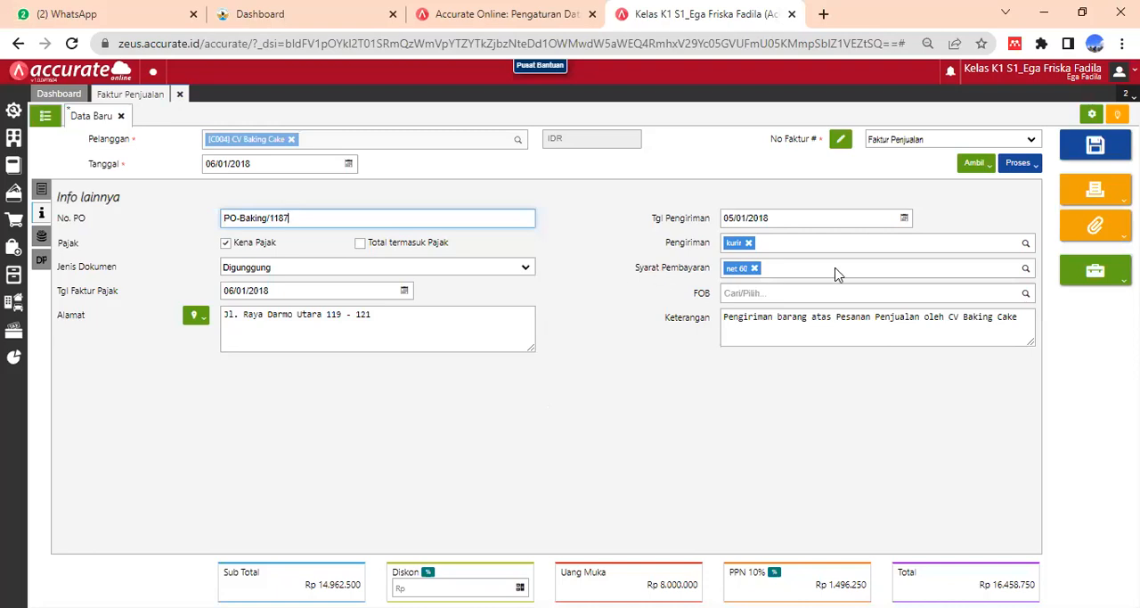
click(1099, 186)
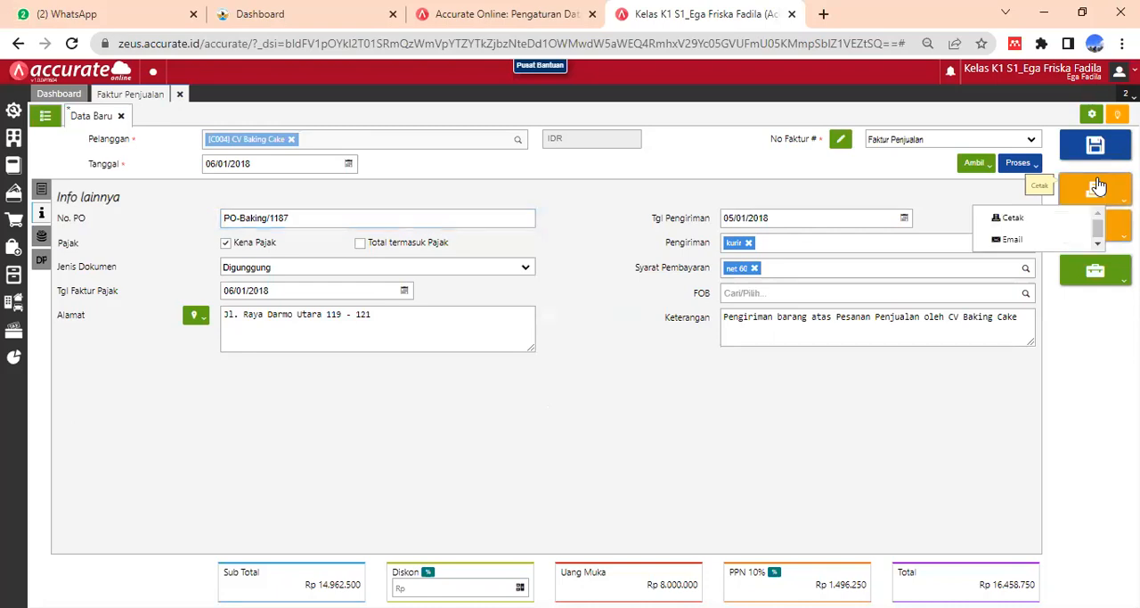
click(1034, 218)
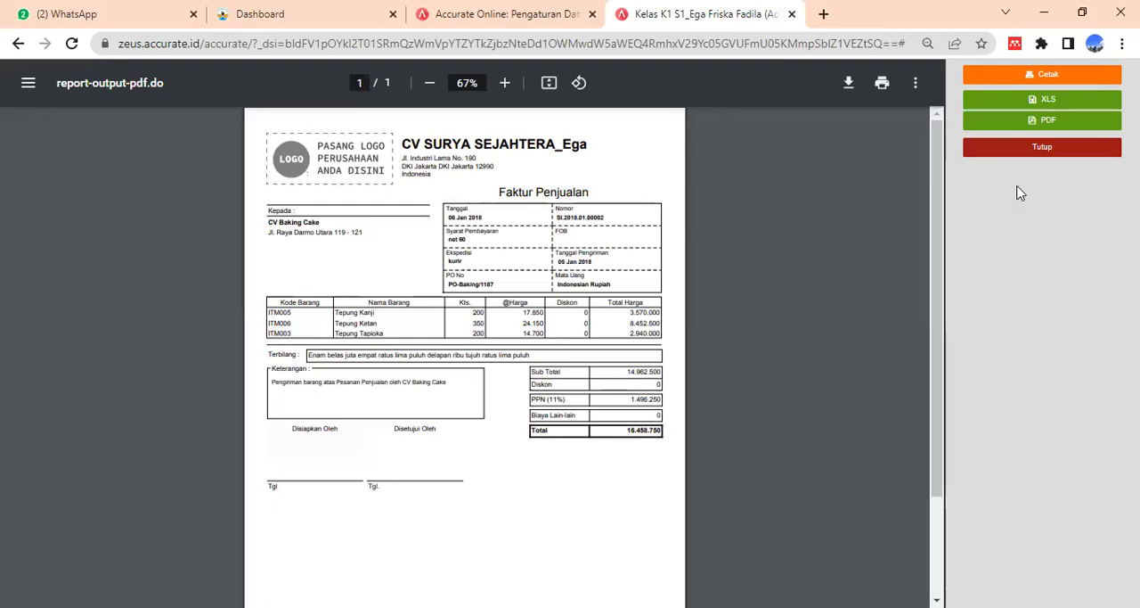
click(1021, 150)
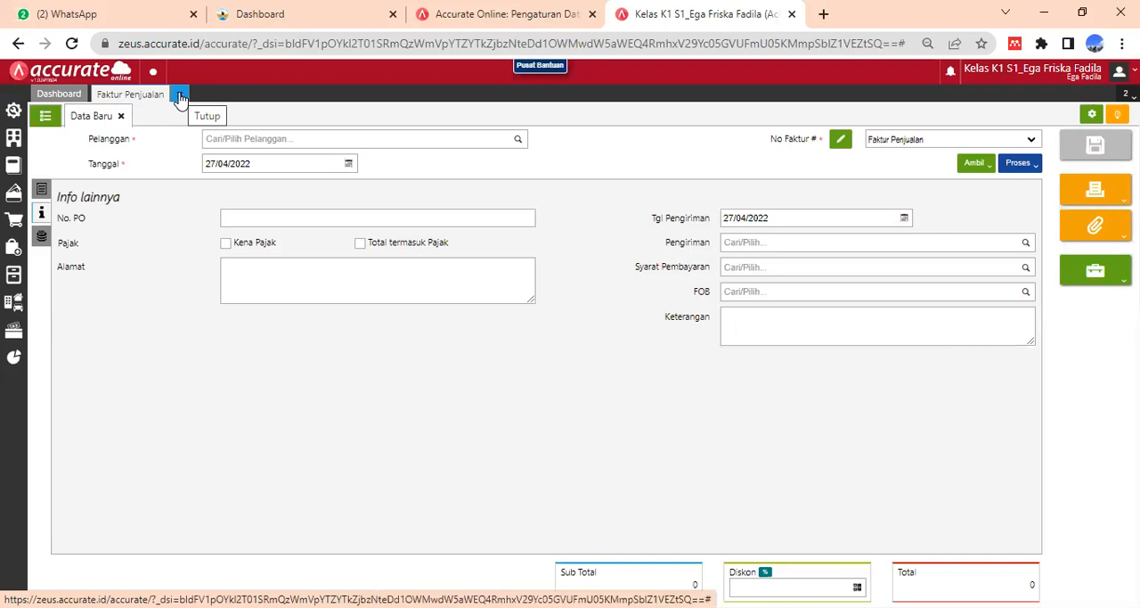
- Close the current sales invoice form and open a new sales invoice (Faktur Penjualan)
click(74, 95)
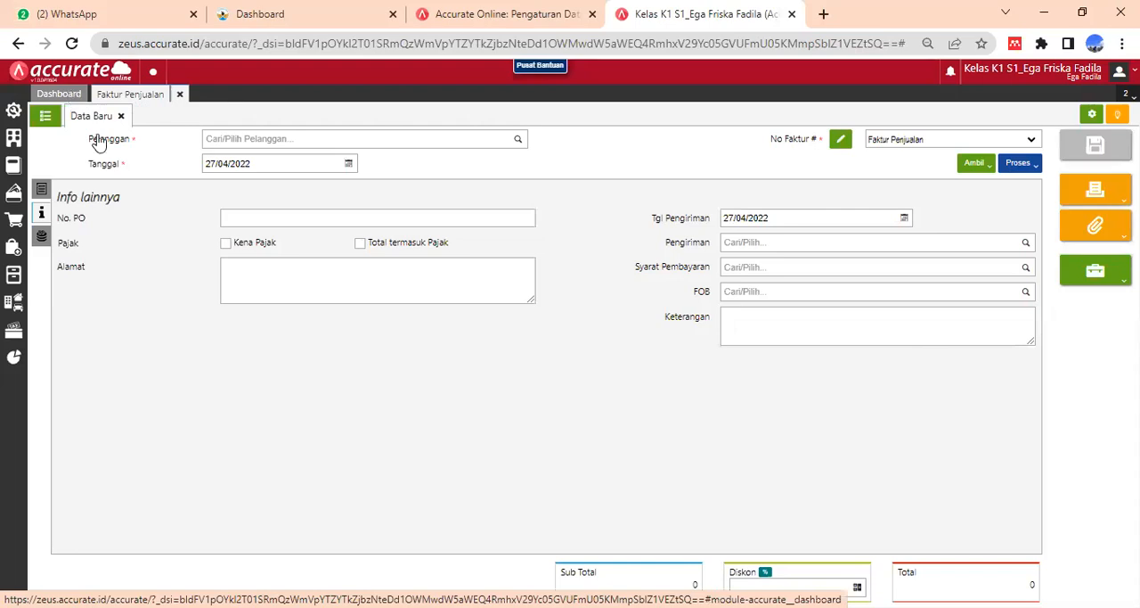
click(17, 223)
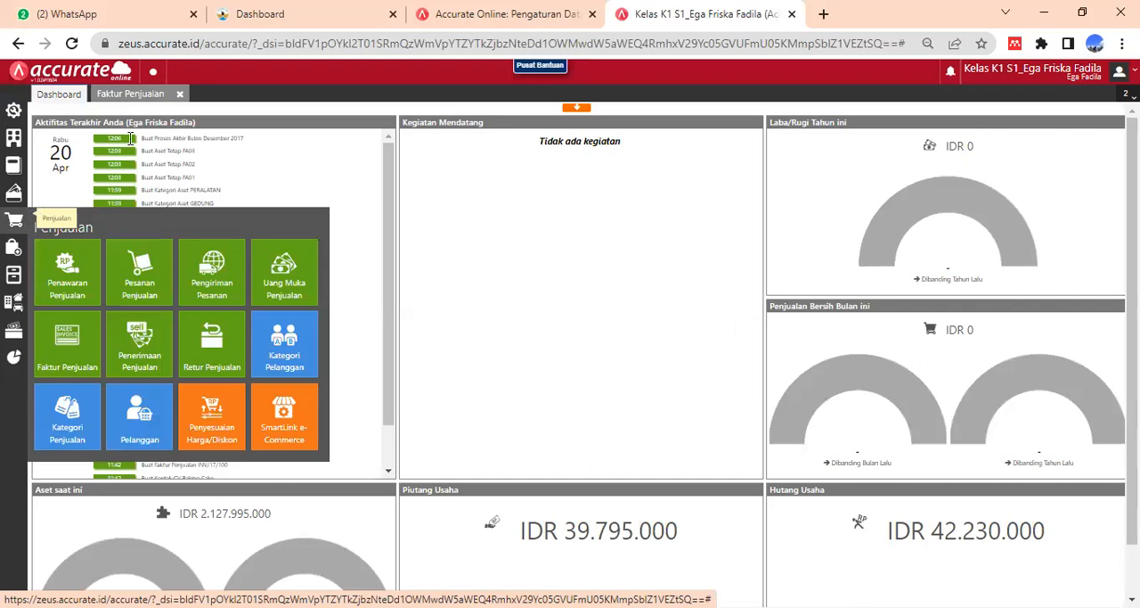
click(181, 96)
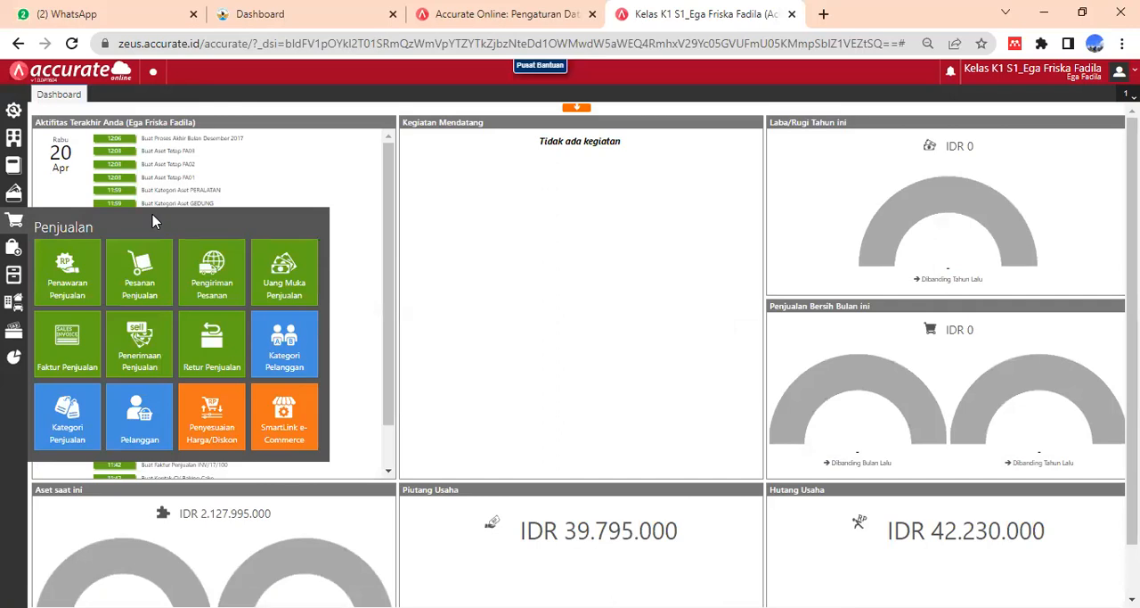
click(73, 348)
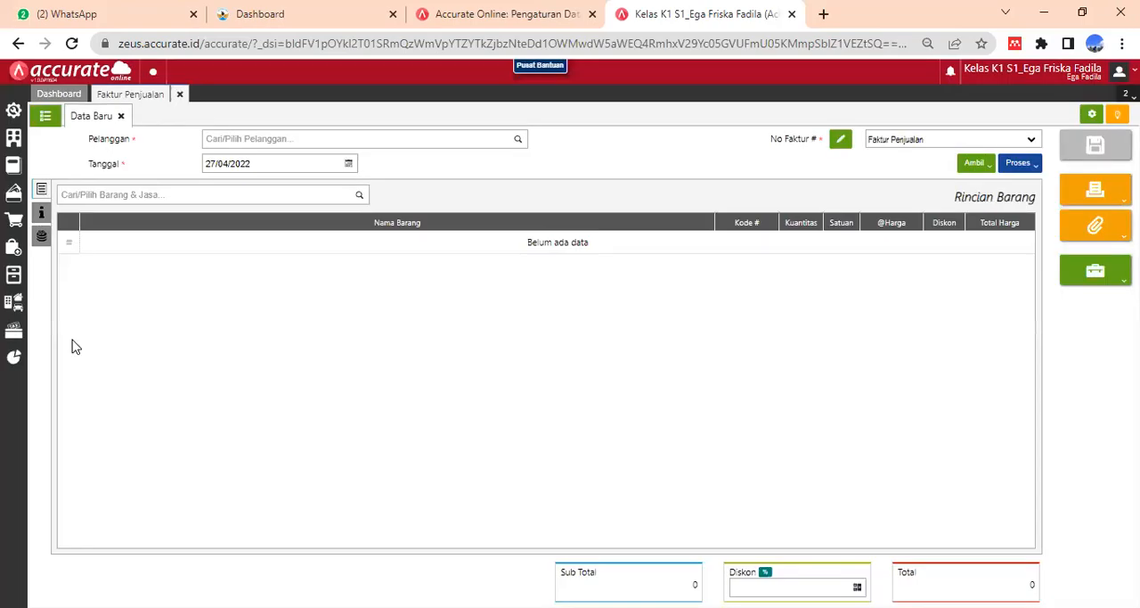
- Select Toko Kue Sehati as the new sales invoice's customer (Pelanggan)
click(287, 138)
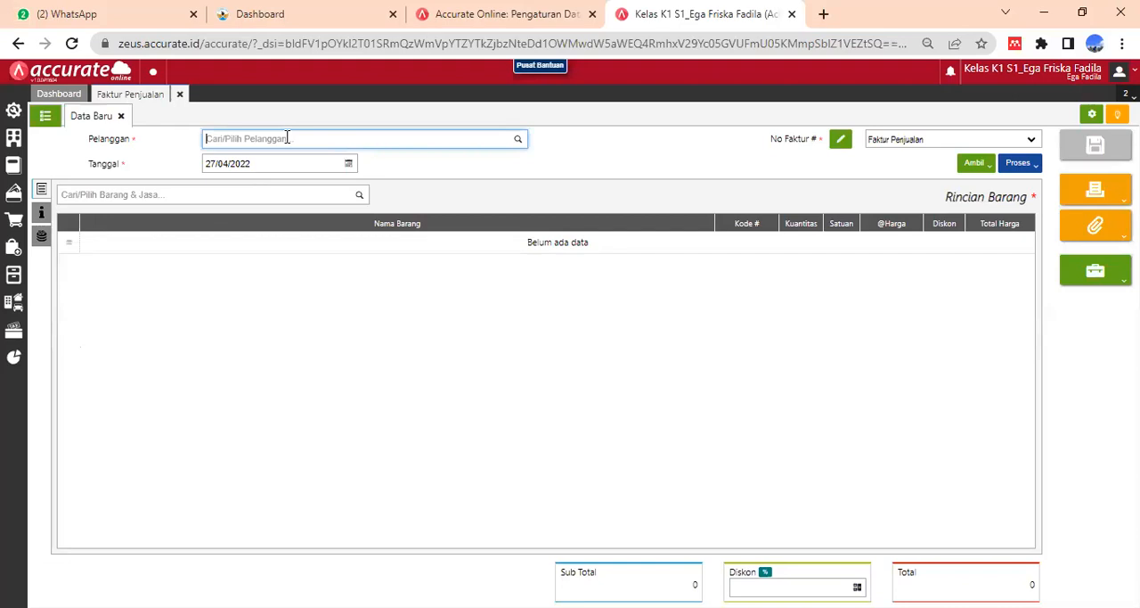
text(sehati)
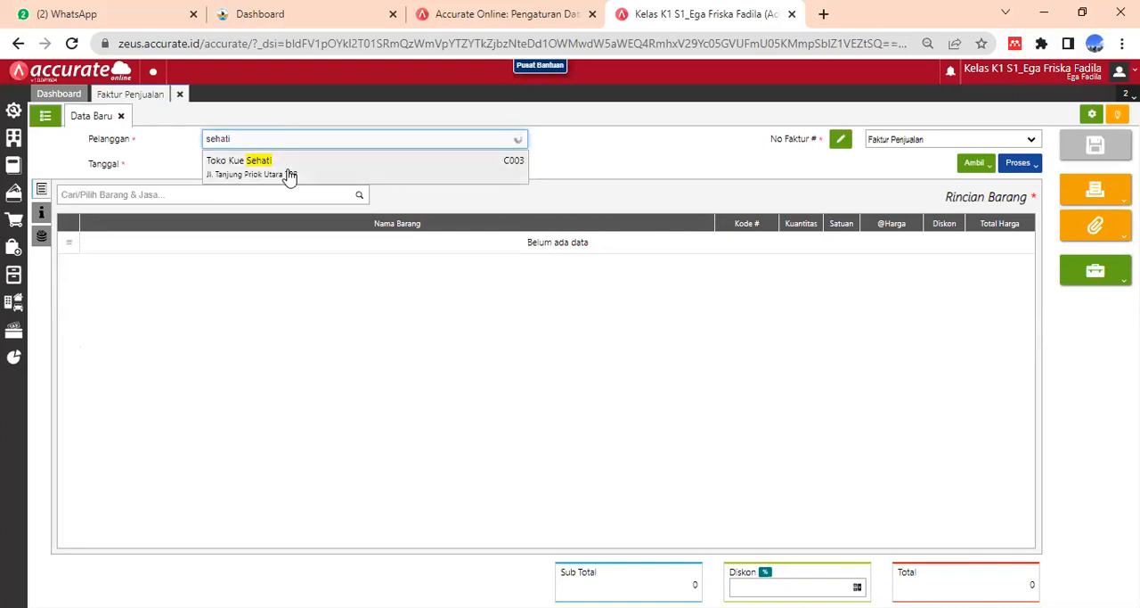
click(290, 172)
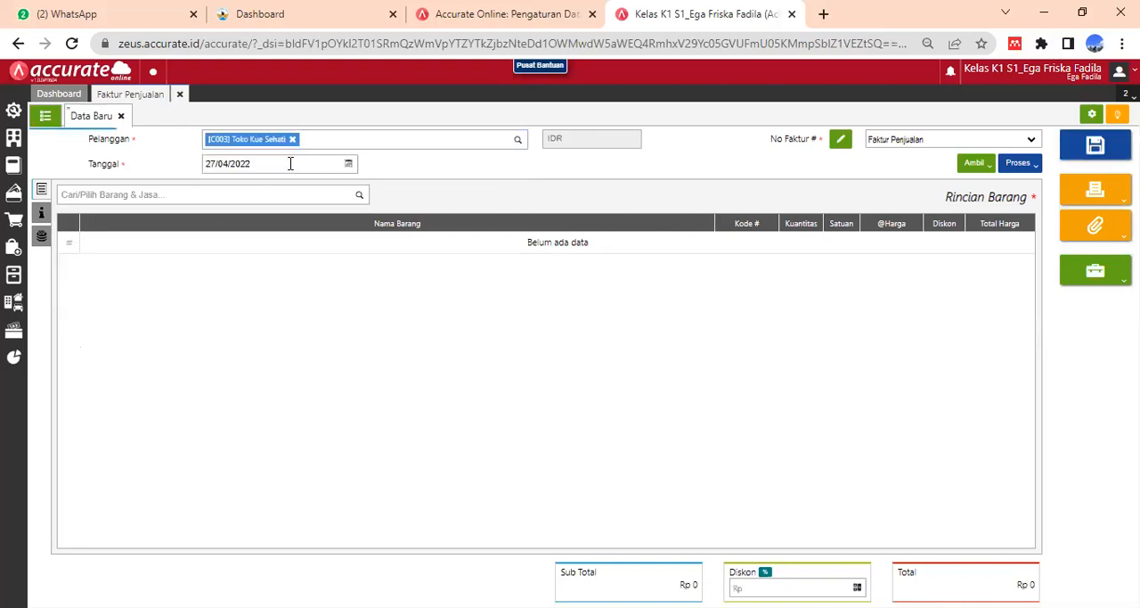
- Set the date (Tanggal) of Toko Kue Sehati's sales invoice to 08/01/2018
click(266, 163)
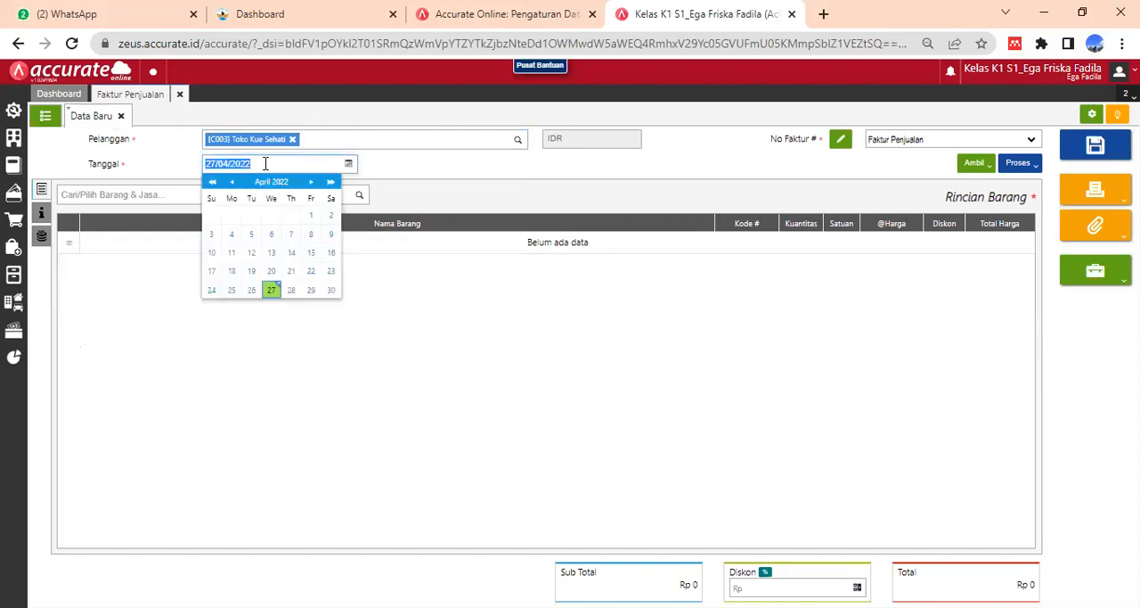
text(08/01/2018)
click(422, 174)
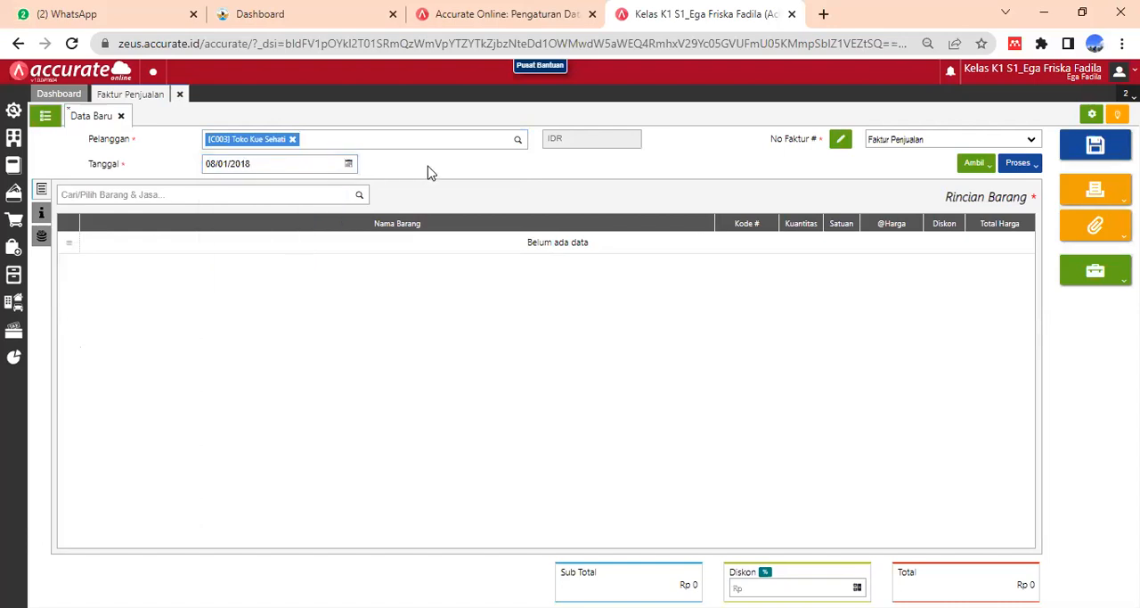
- Add the item Tepung Terigu to the invoice with a quantity (Kuantitas) of 200 Bungkus
click(216, 195)
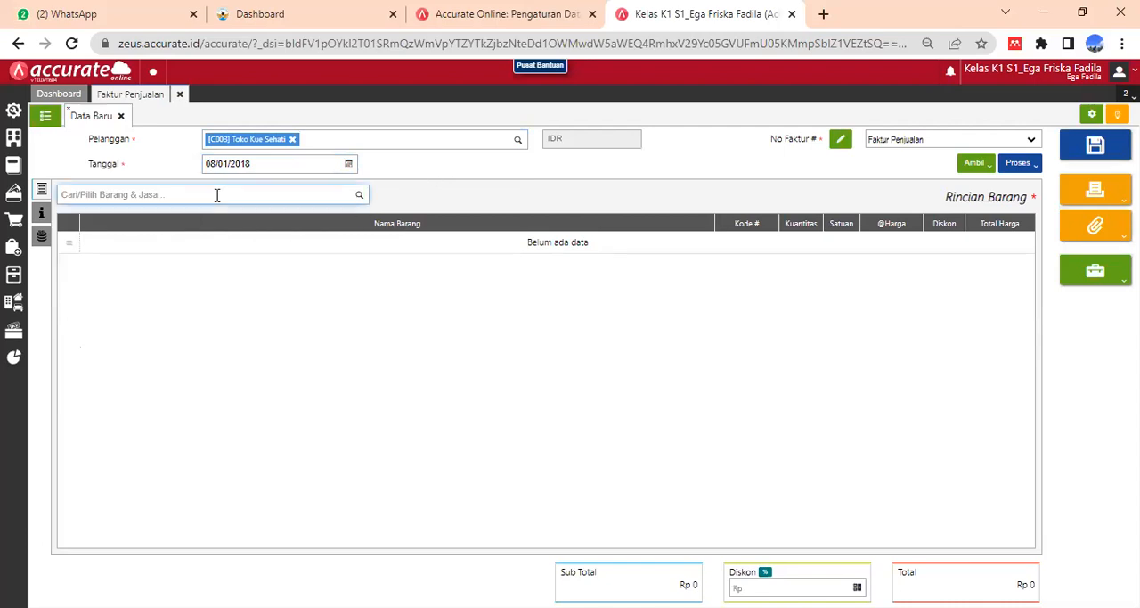
text(terigu)
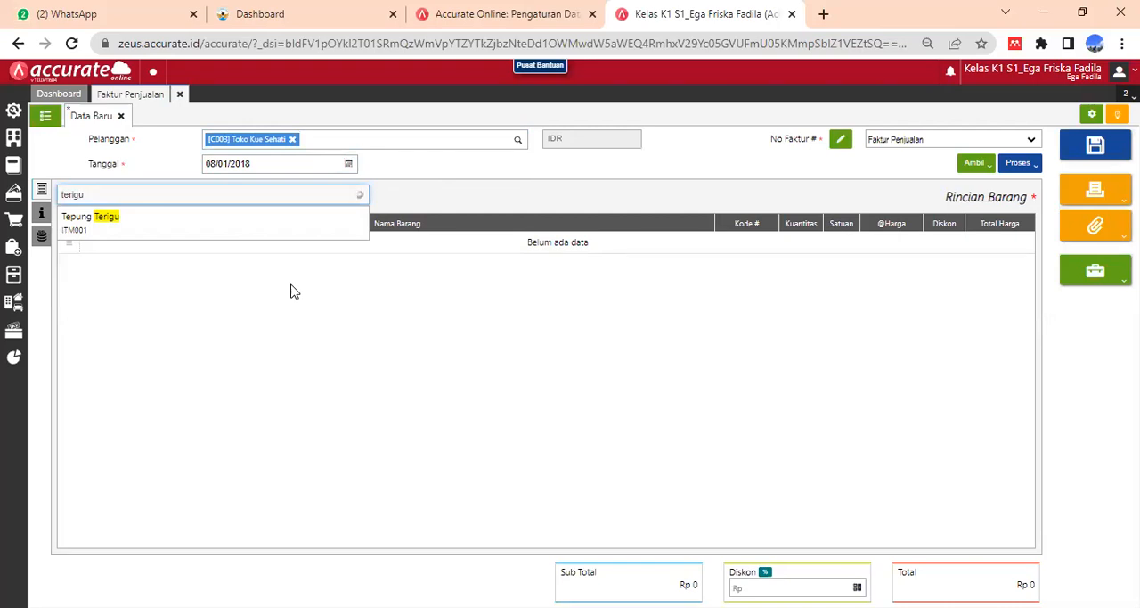
key(Return)
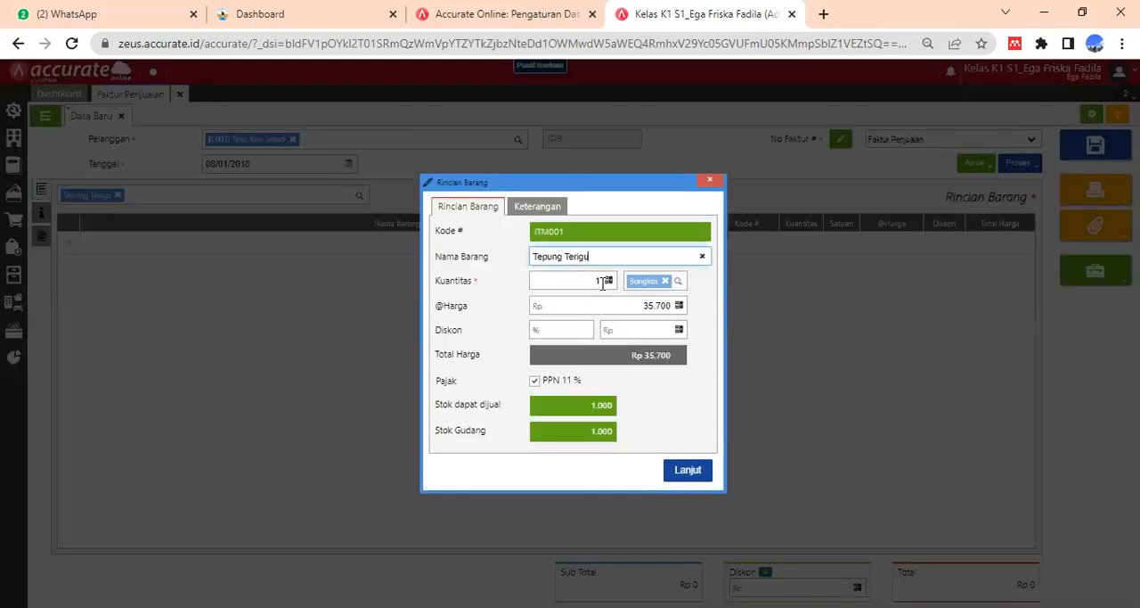
text(200)
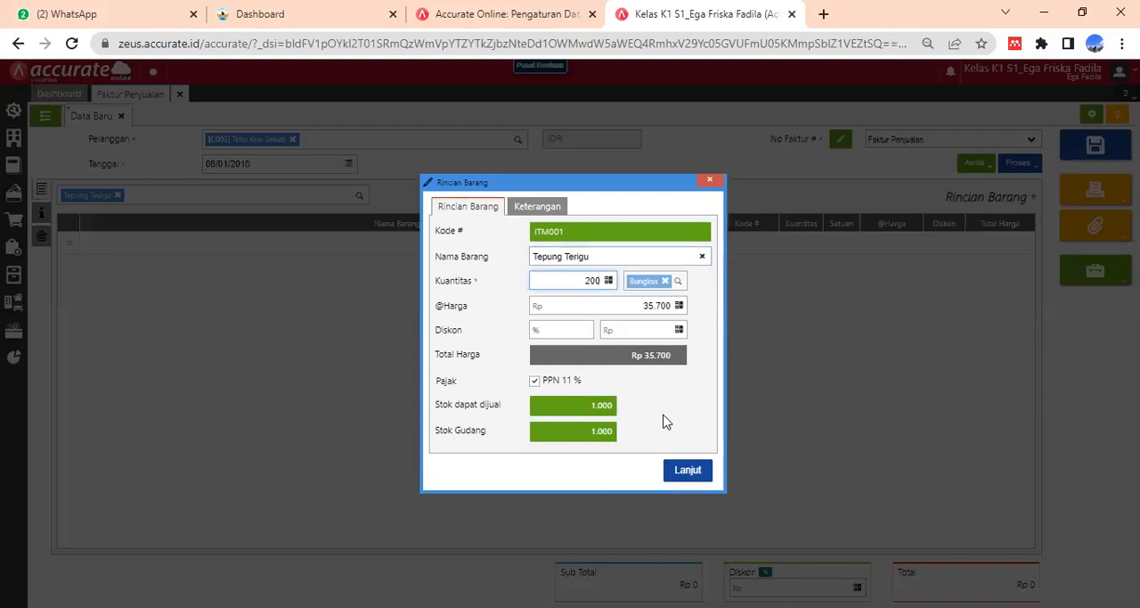
click(627, 359)
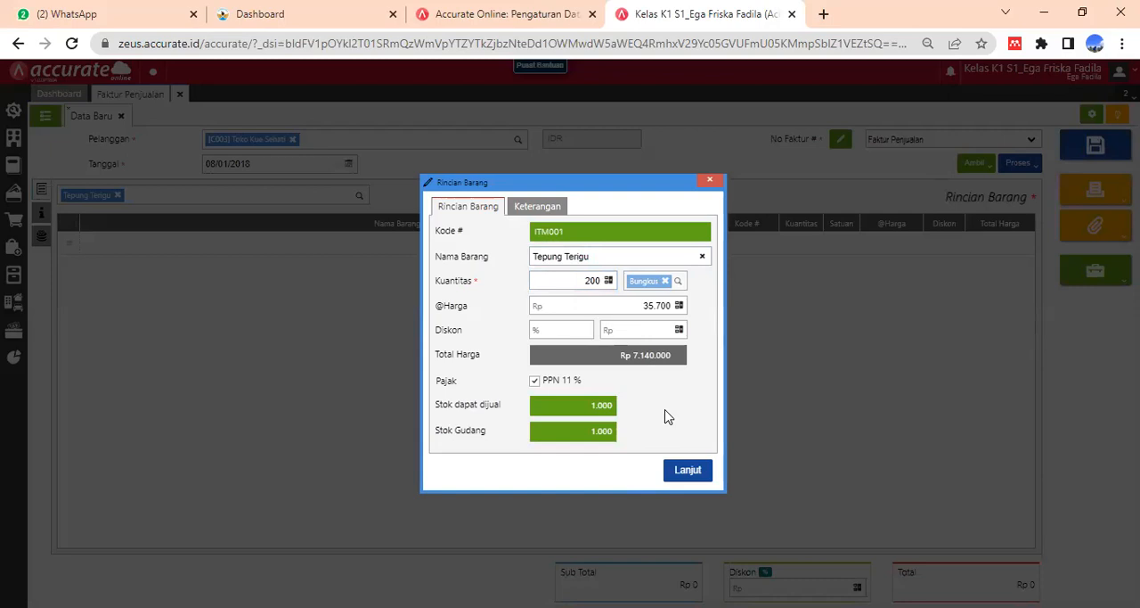
click(688, 466)
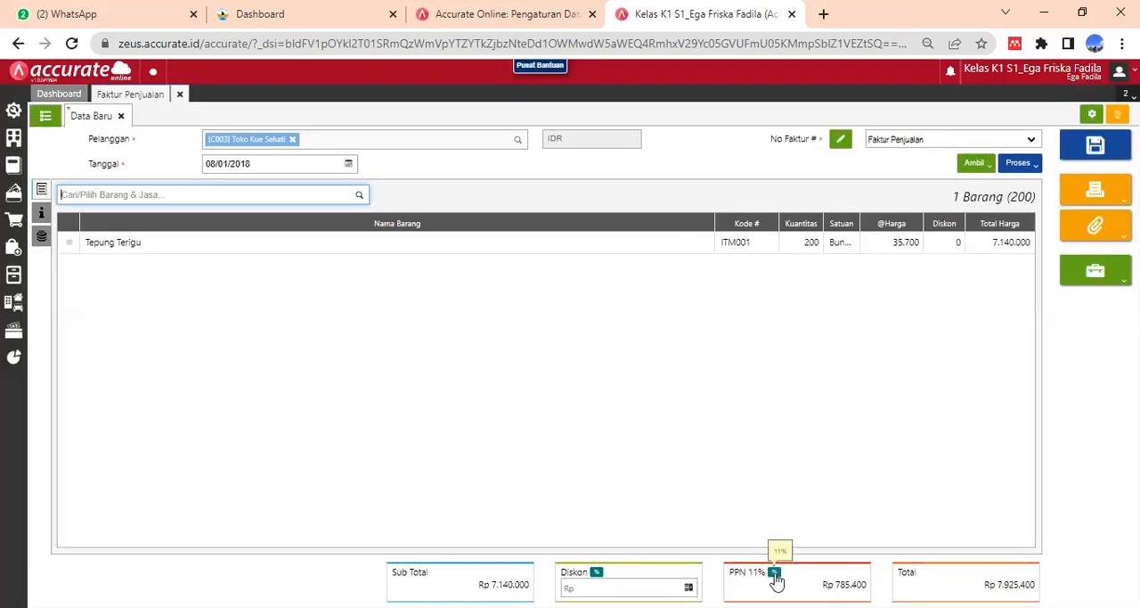
- Set the PPN rate of Toko Kue Sehati's sales invoice to 10% (Tarif 10%)
click(775, 573)
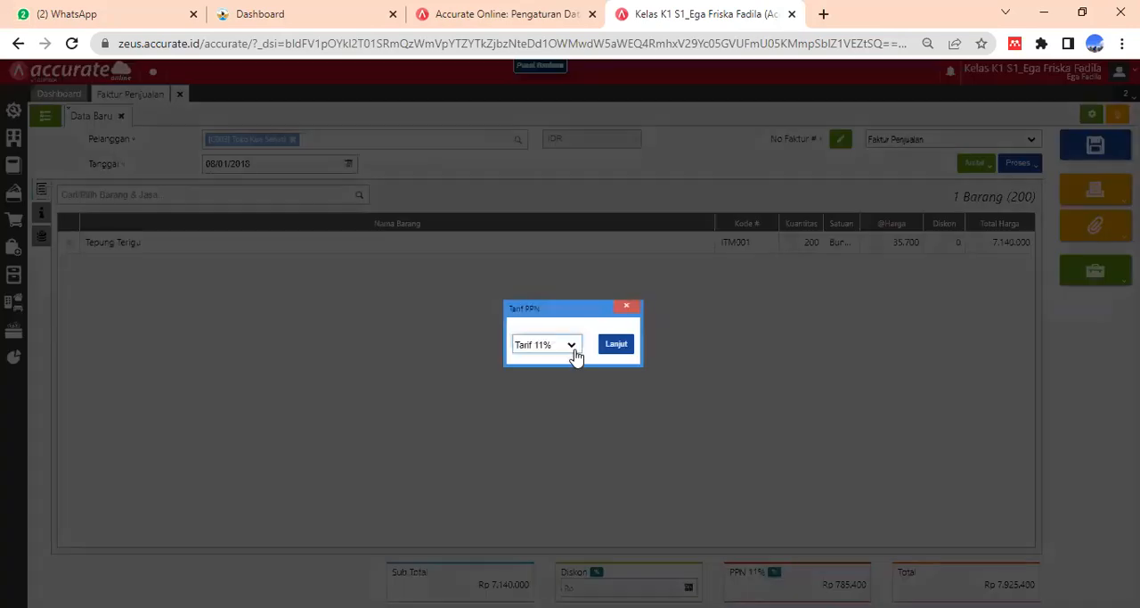
click(566, 347)
click(562, 357)
click(617, 344)
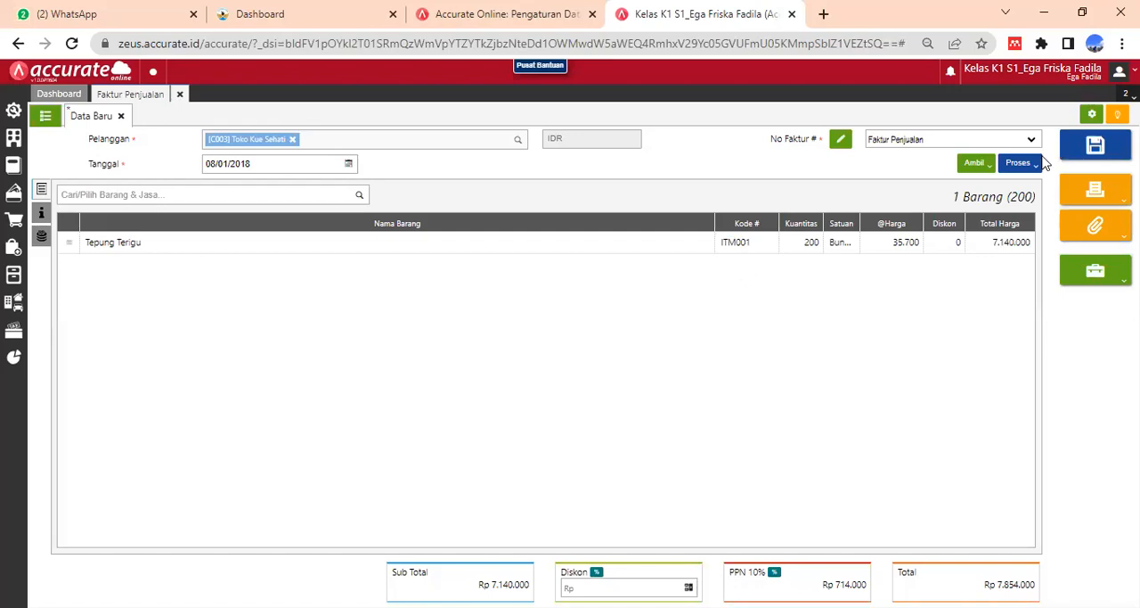
- Set the invoice's delivery date (Tgl Pengiriman) in the additional information to 08/01/2018
click(39, 216)
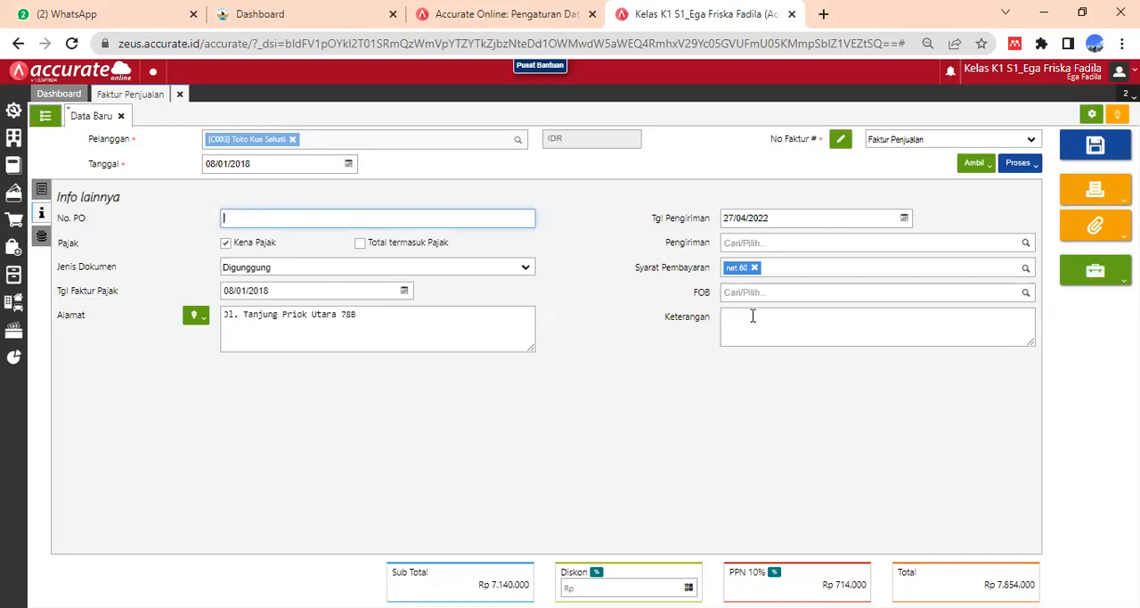
click(770, 220)
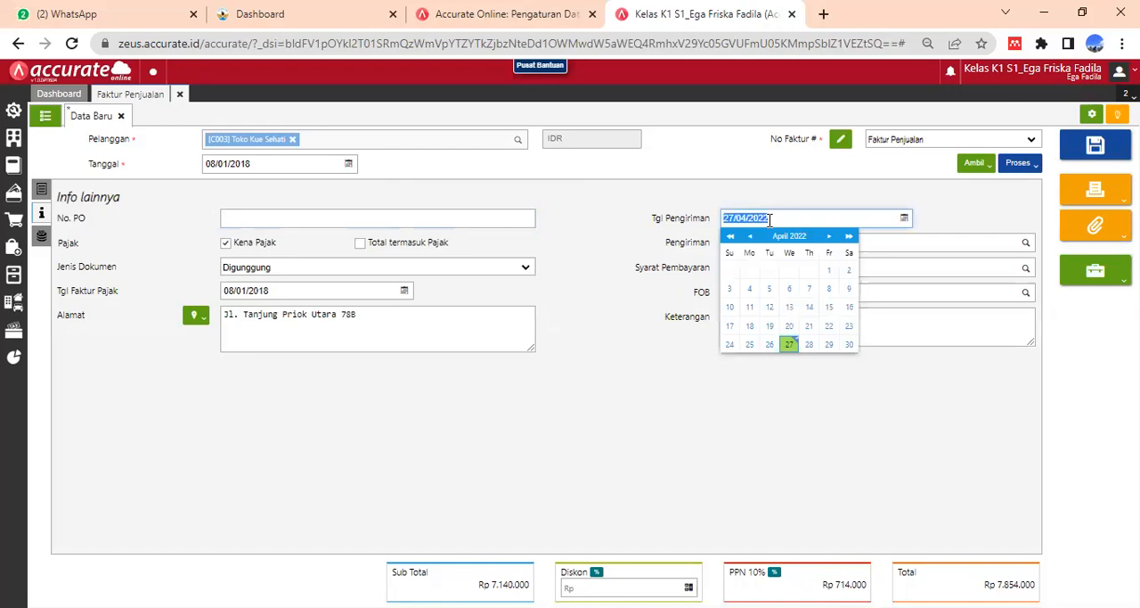
text(08/01/2018)
click(896, 425)
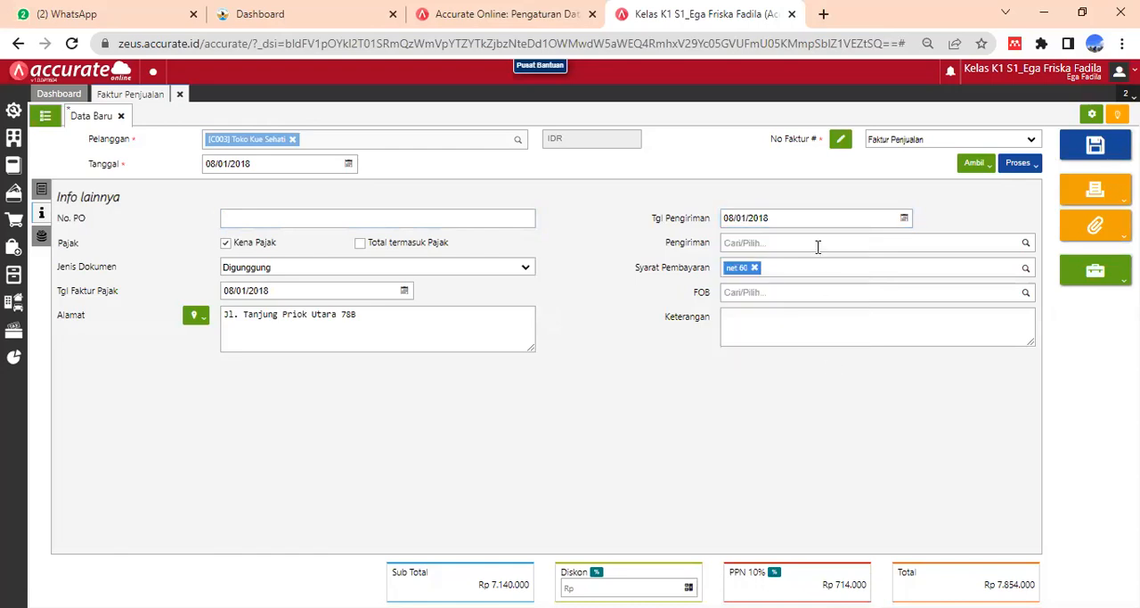
- Replace the payment terms (Syarat Pembayaran) of Toko Kue Sehati's sales invoice with C.O.D
click(756, 268)
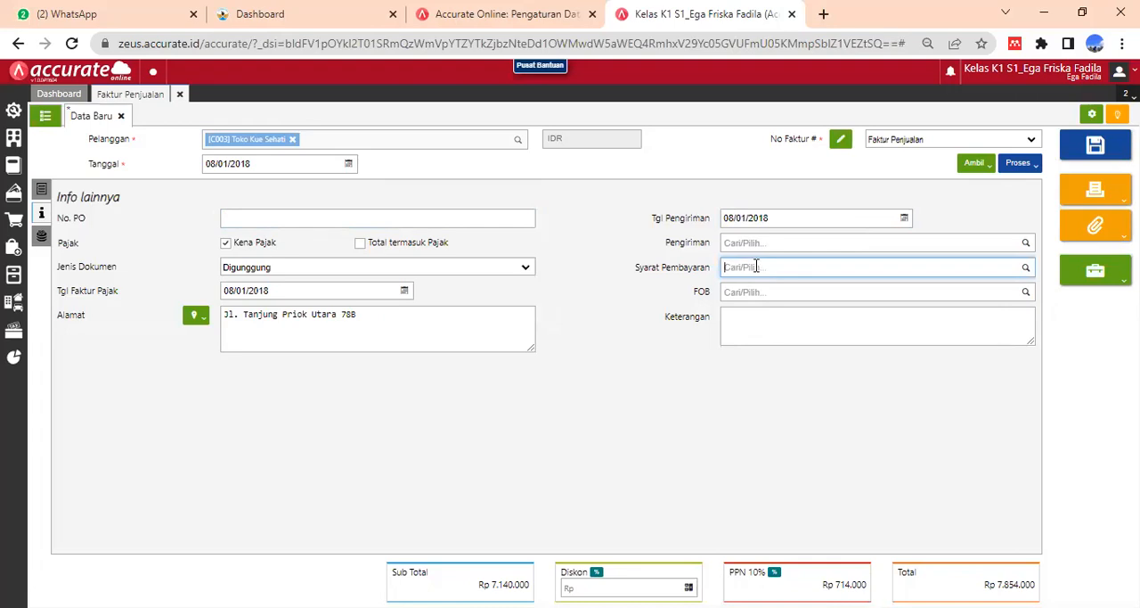
text(co)
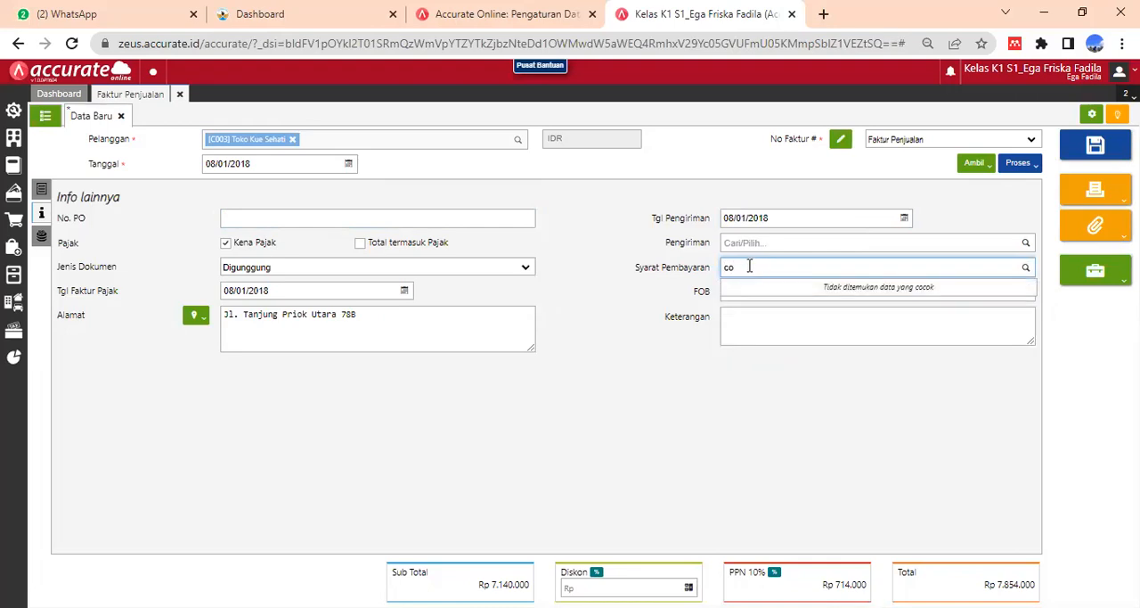
key(BackSpace)
click(749, 294)
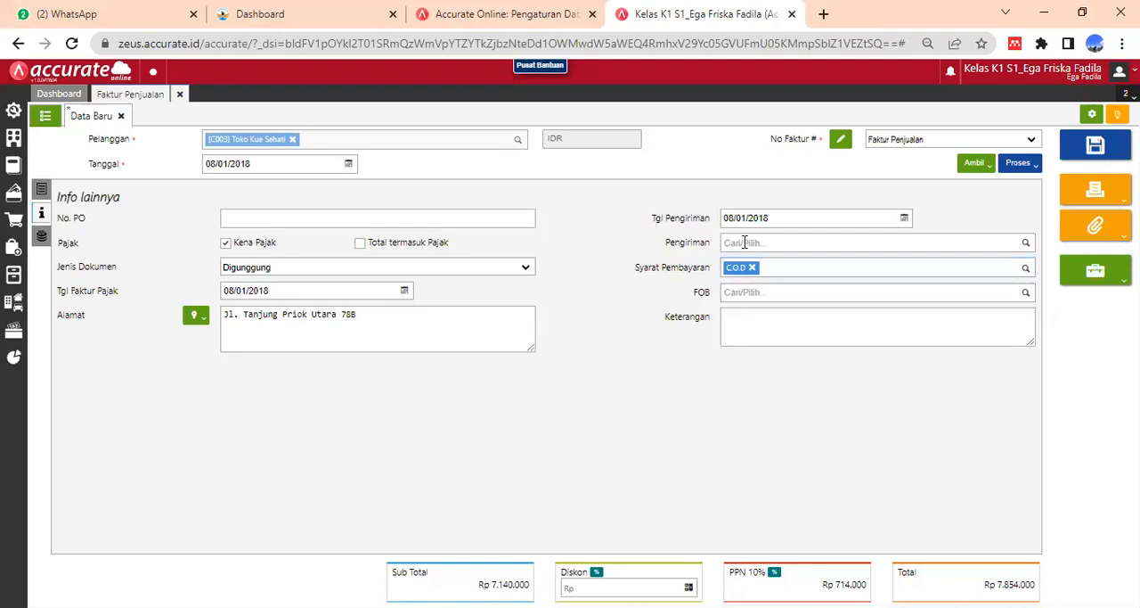
- Enter "Penjualan secara tunai" as the invoice's description (Keterangan) and return to the item details
click(745, 323)
text(Penjualan secara tunai)
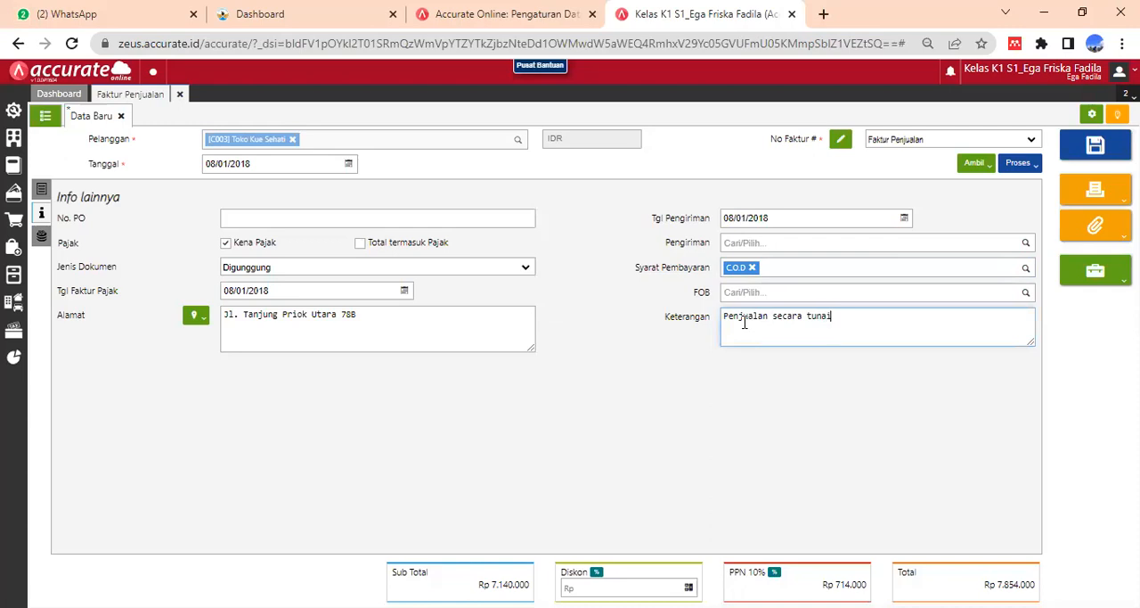
click(824, 421)
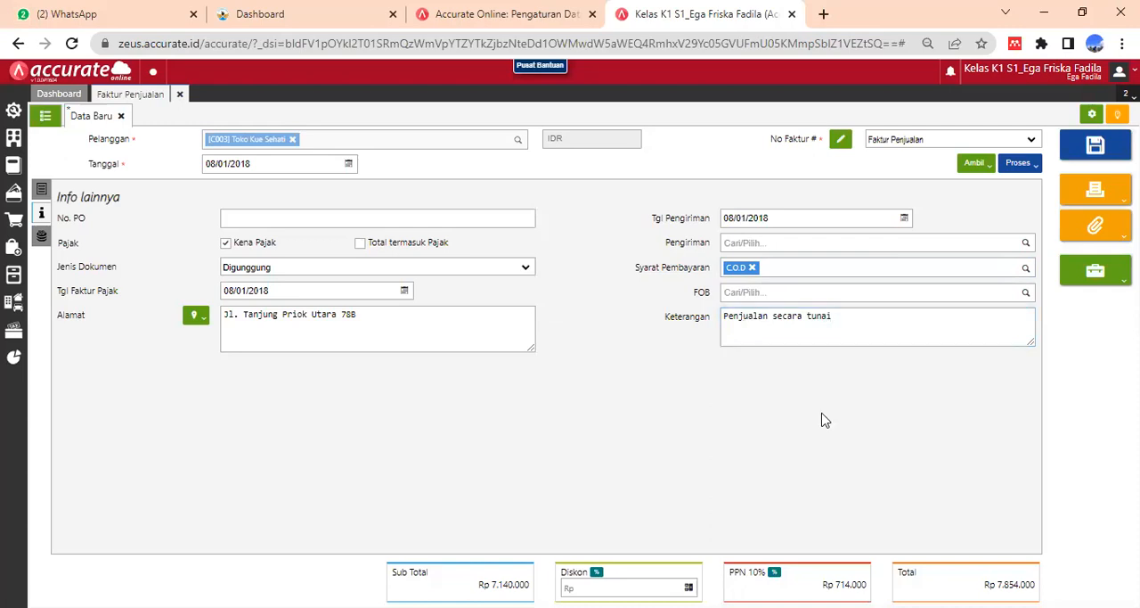
click(43, 192)
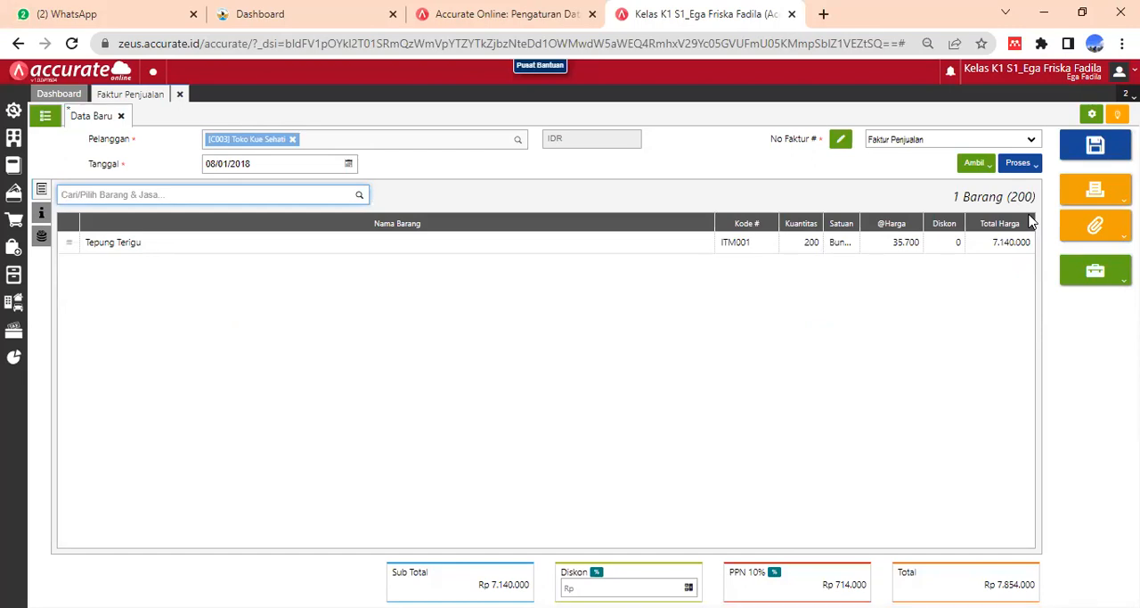
- Process the invoice into a payment (Pembayaran) and choose Bank as the receiving account of the sales receipt
click(1031, 166)
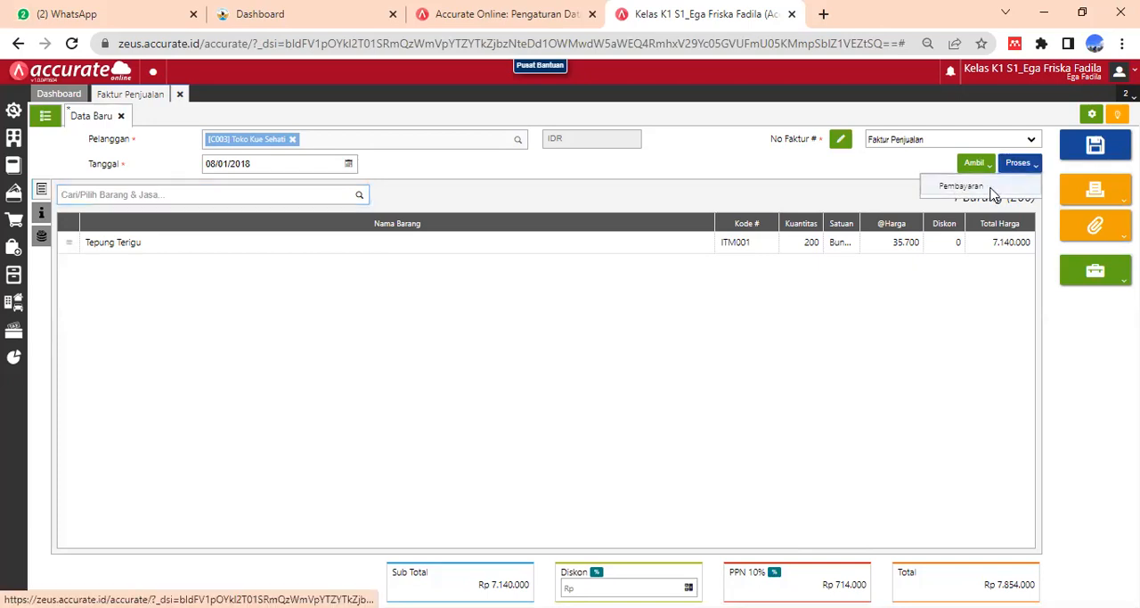
click(994, 193)
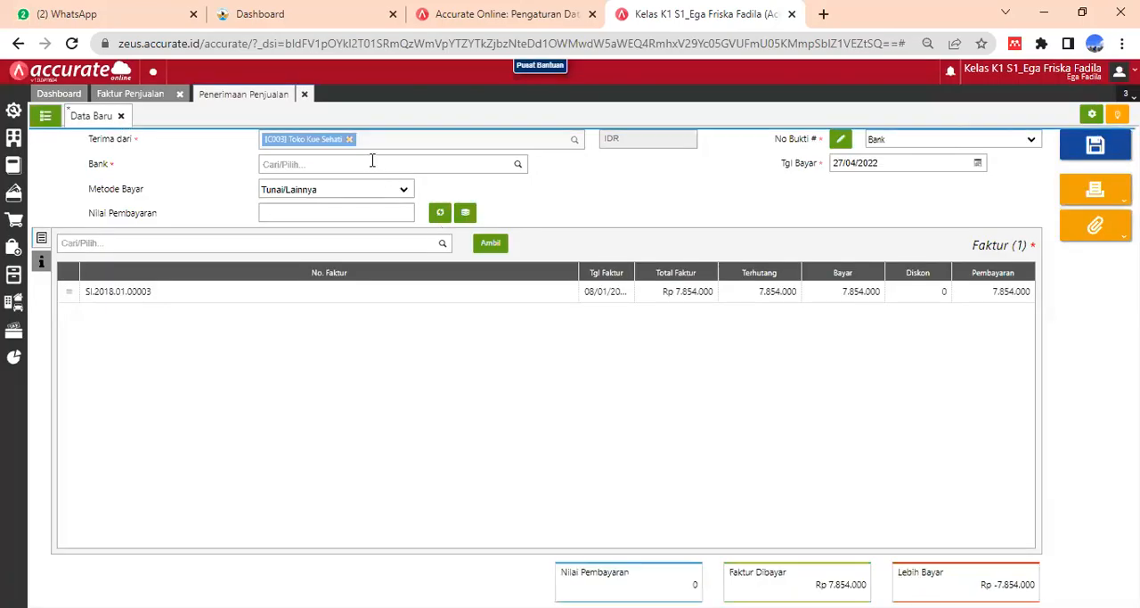
click(364, 164)
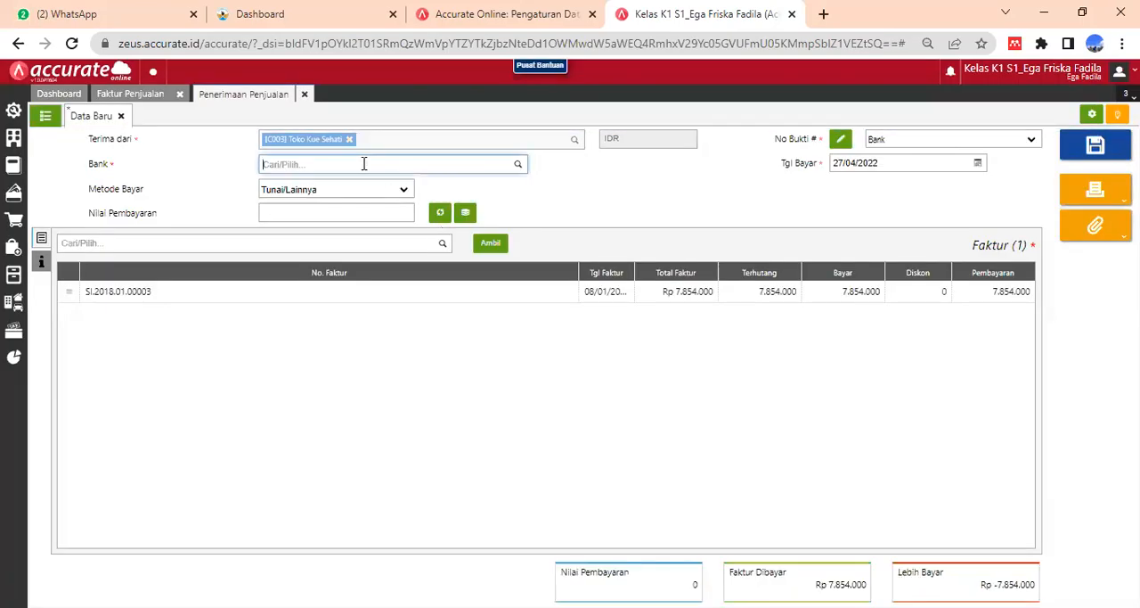
text(bank)
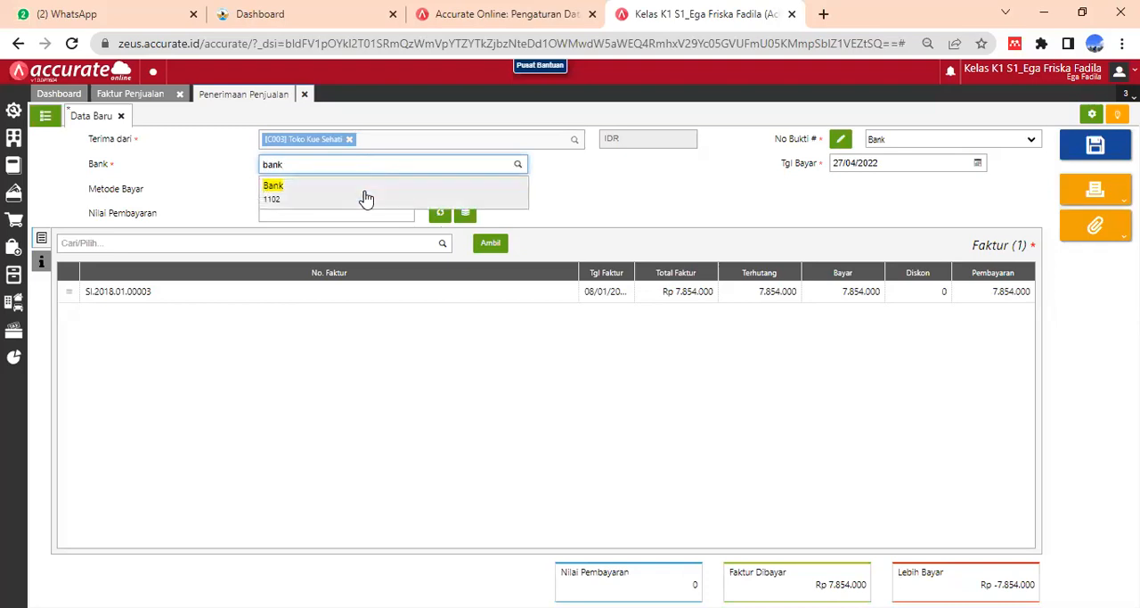
click(337, 196)
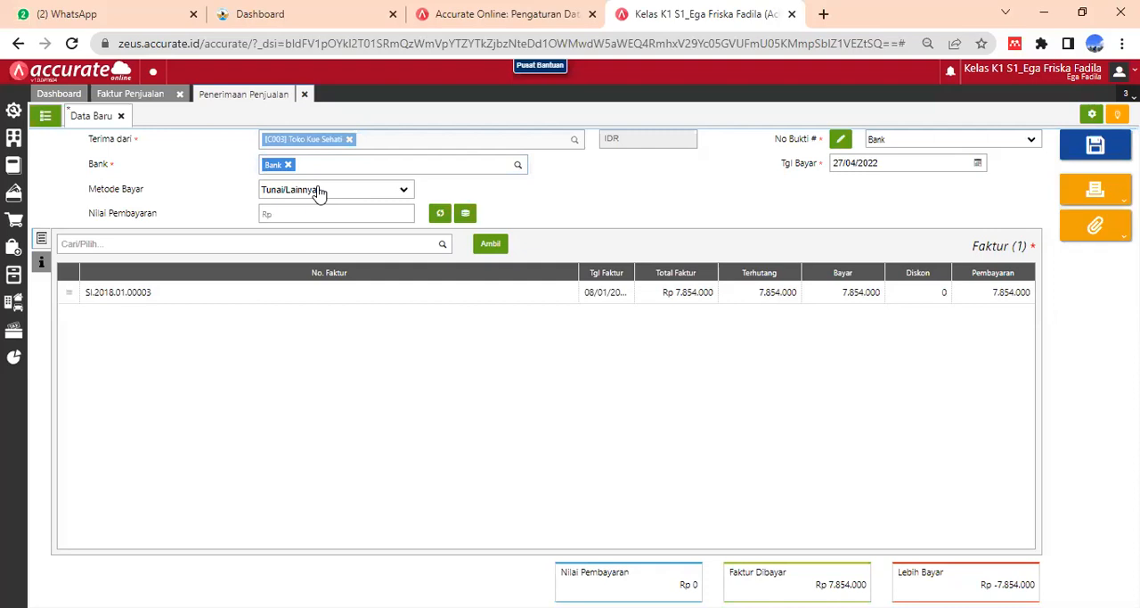
- Set the receipt's payment method to Transfer Bank and fill the payment value (Nilai Pembayaran) with the invoice total of 7.854.000
click(320, 191)
click(310, 225)
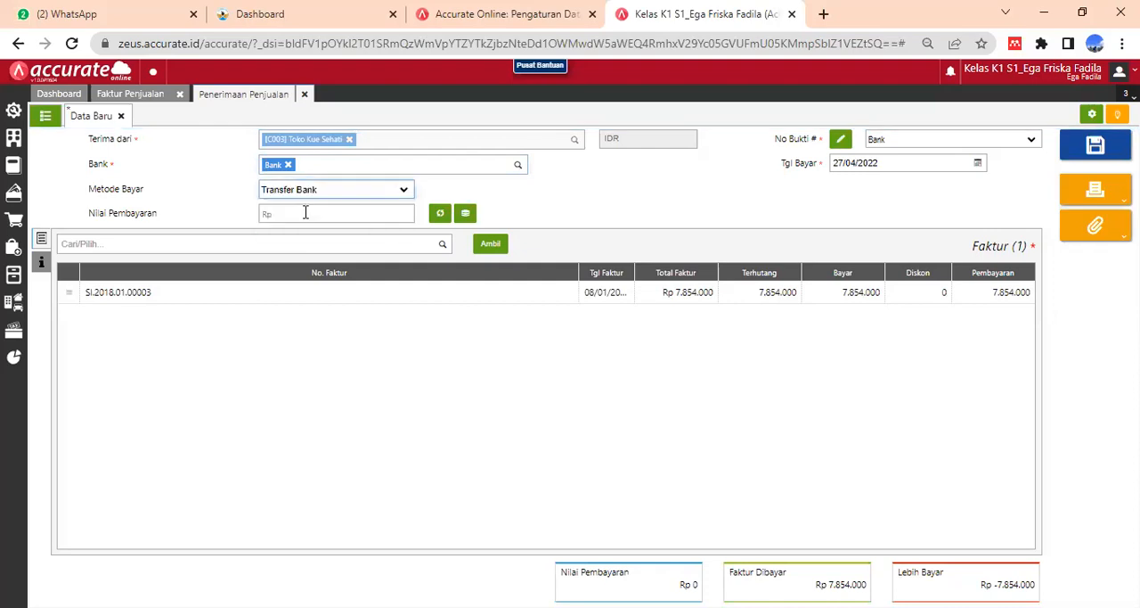
click(440, 214)
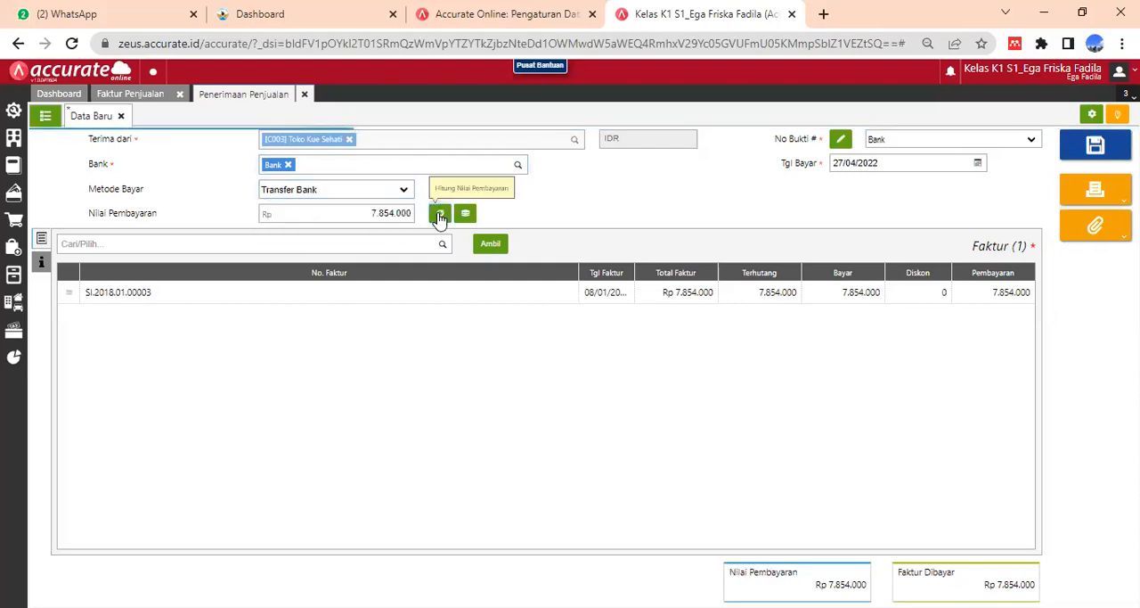
- Set the payment date (Tgl Bayar) of Toko Kue Sehati's sales receipt to 08/01/2018
click(887, 165)
text(0)
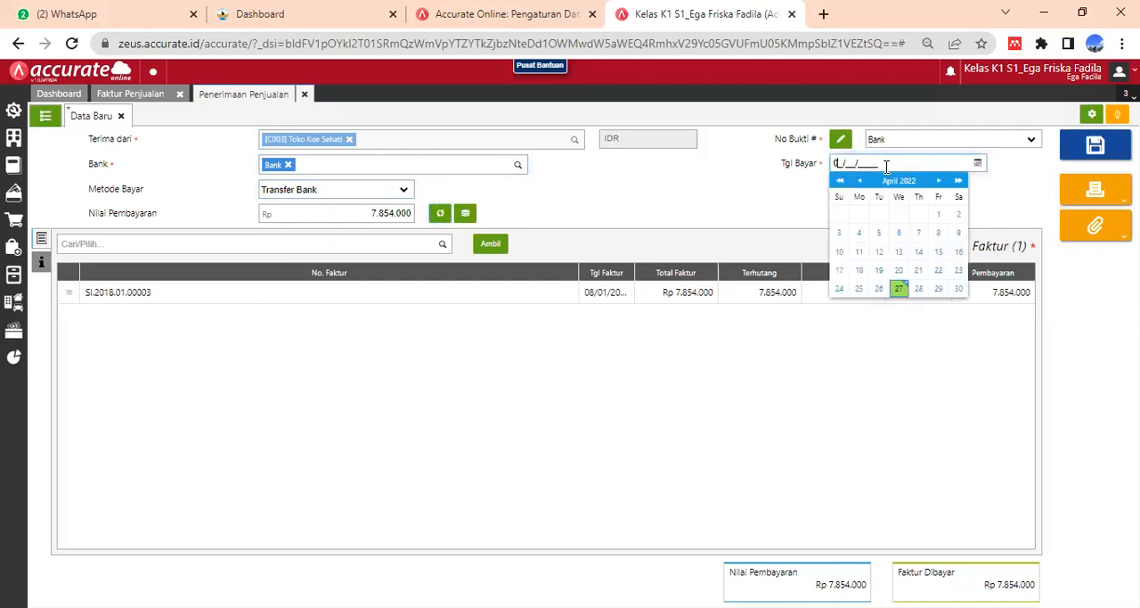
text(8/01/2018)
click(1010, 171)
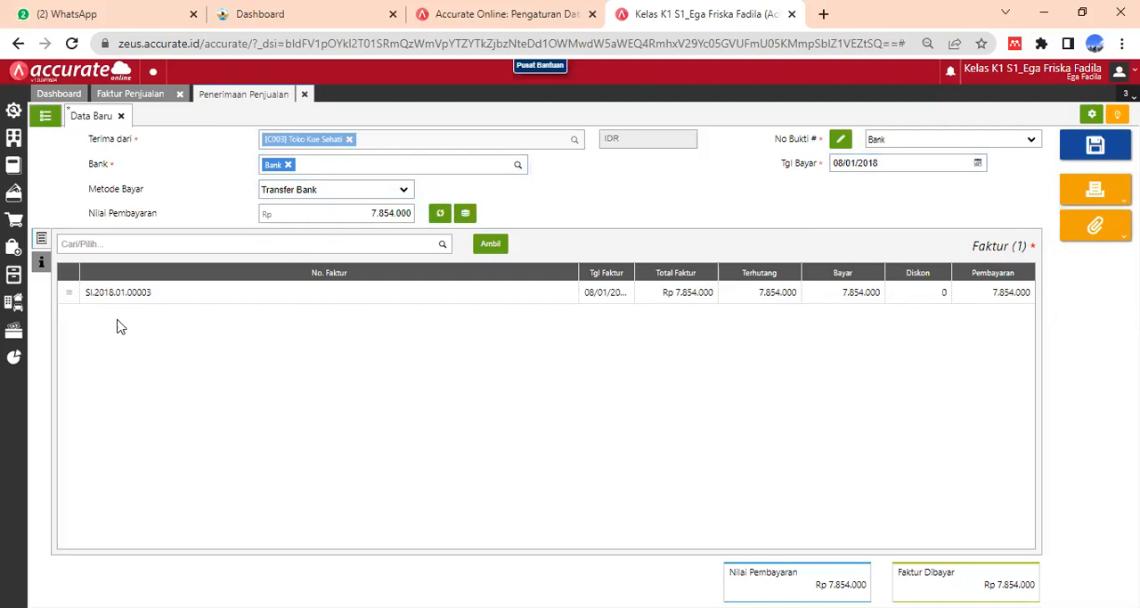
- Enter "Penerimaan penjualan tunai" as the receipt's description (Keterangan) and return to the invoice details
click(41, 262)
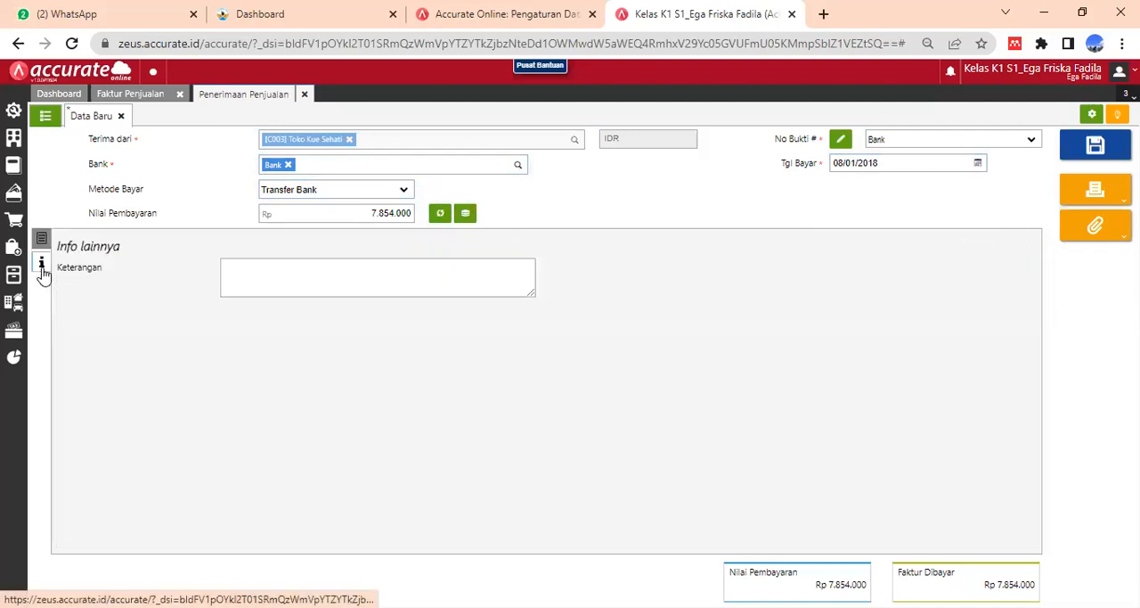
click(317, 268)
text(Pene)
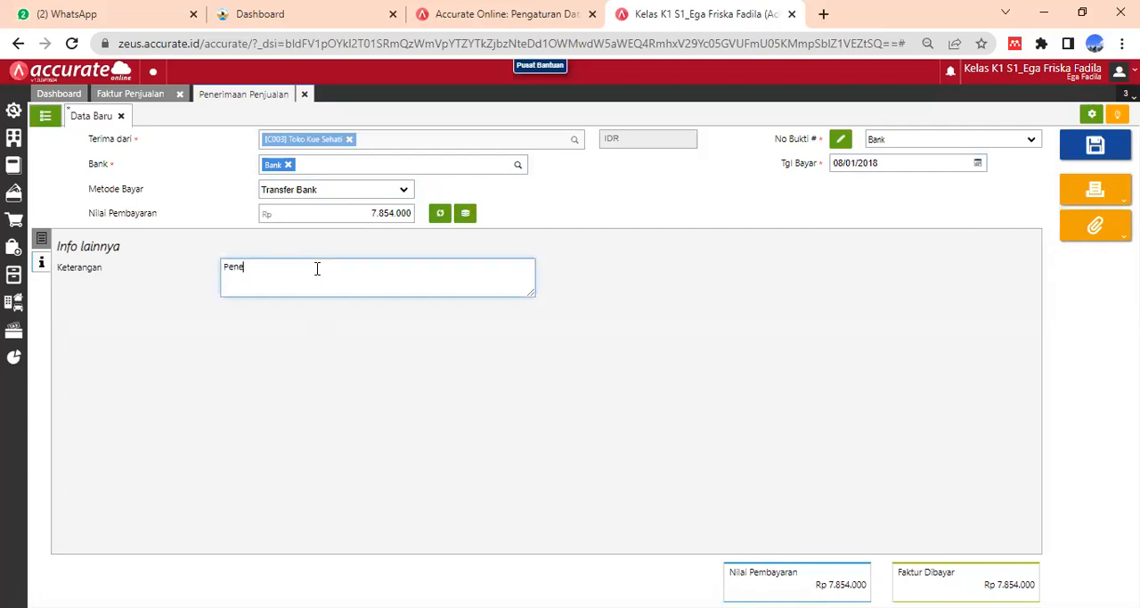
text(rimaan penjualan tunai)
click(584, 347)
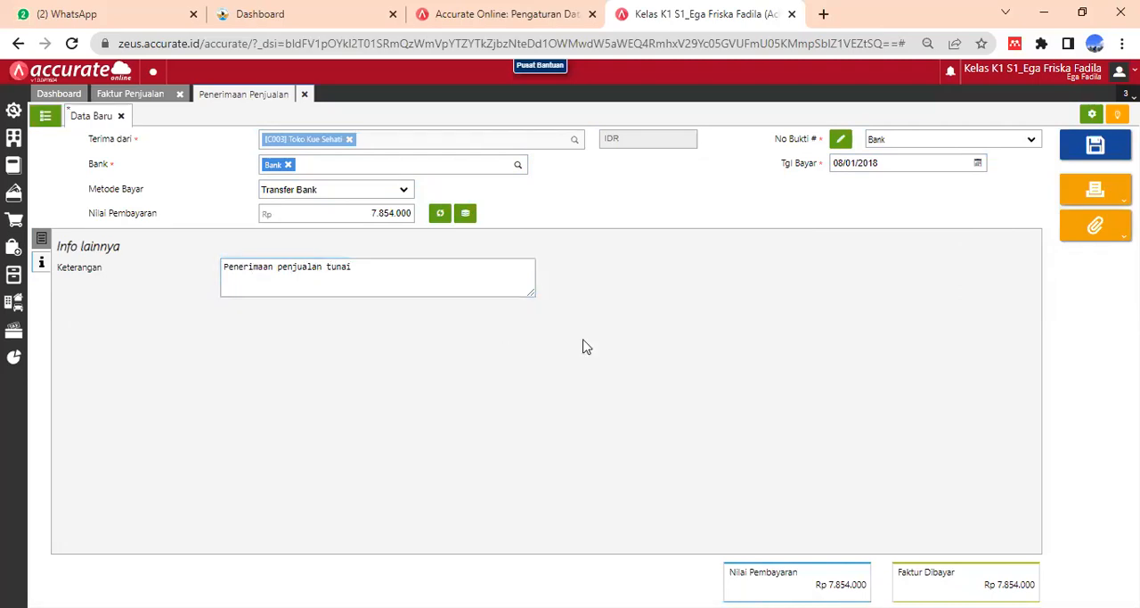
click(42, 239)
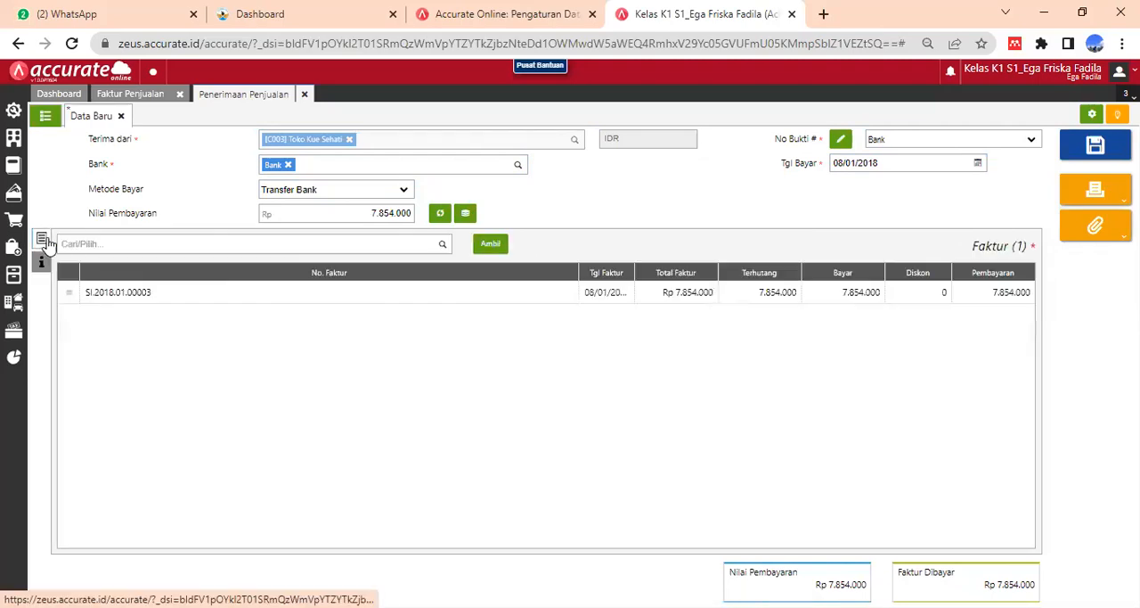
- Save and print-preview the sales receipt with the Penerimaan Penjualan - Default design, then close the preview
click(1089, 194)
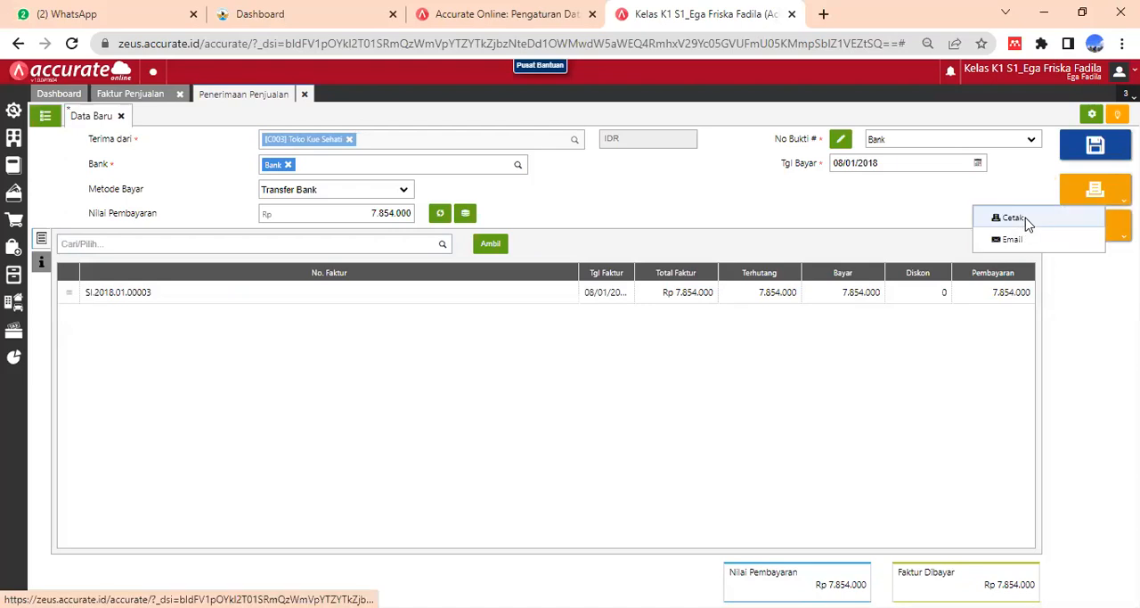
click(1014, 218)
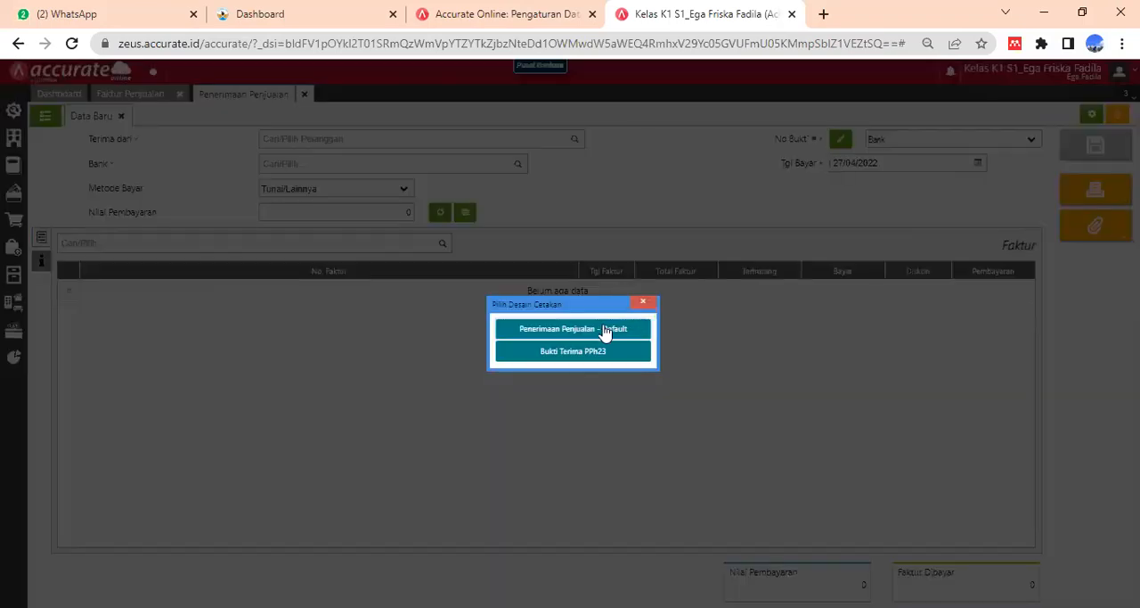
click(604, 330)
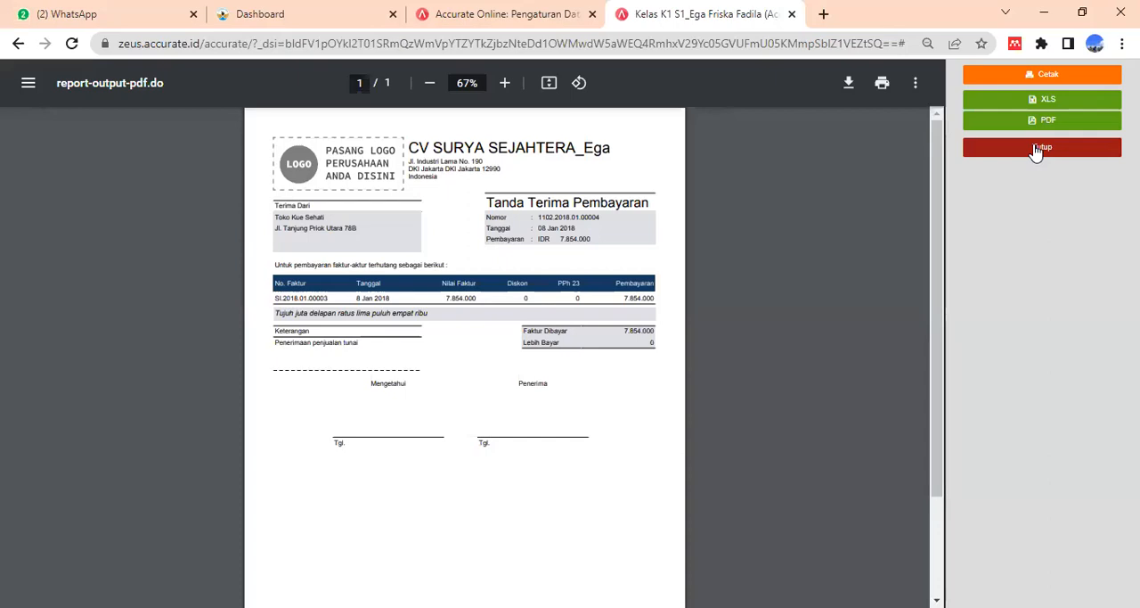
click(1036, 150)
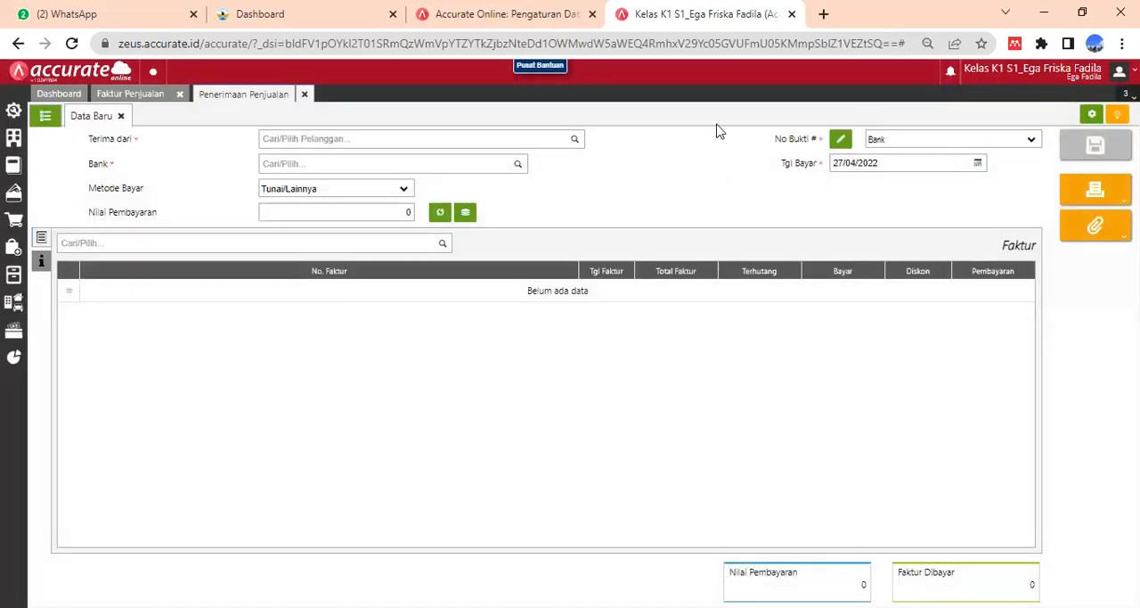
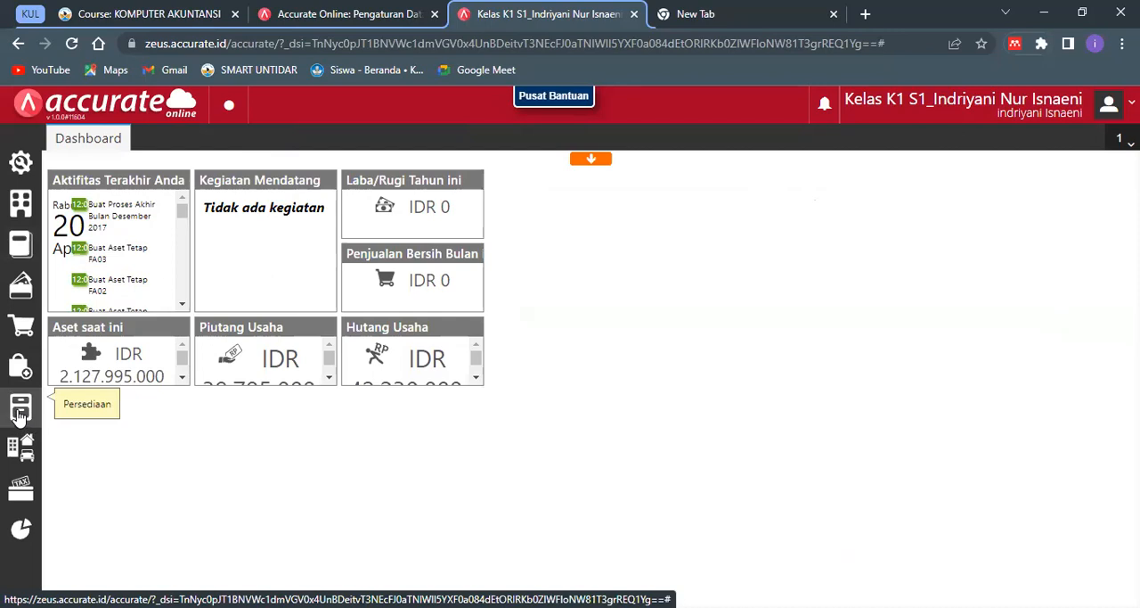
- Start a new item request (Permintaan Barang) in Persediaan and set its date (Tanggal) to 09/01/2018
click(19, 412)
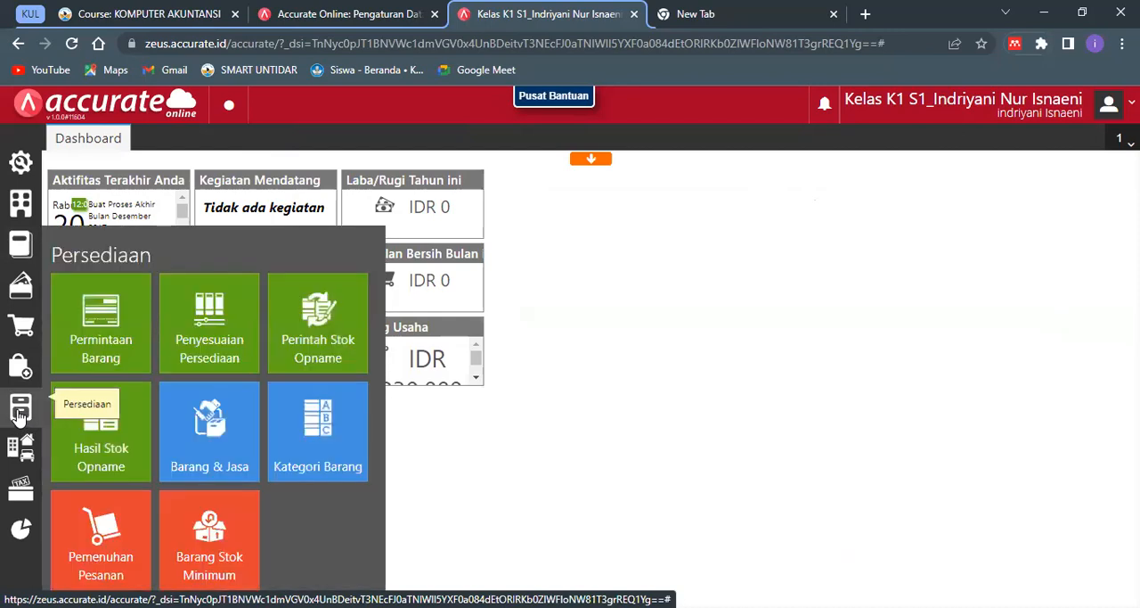
click(91, 329)
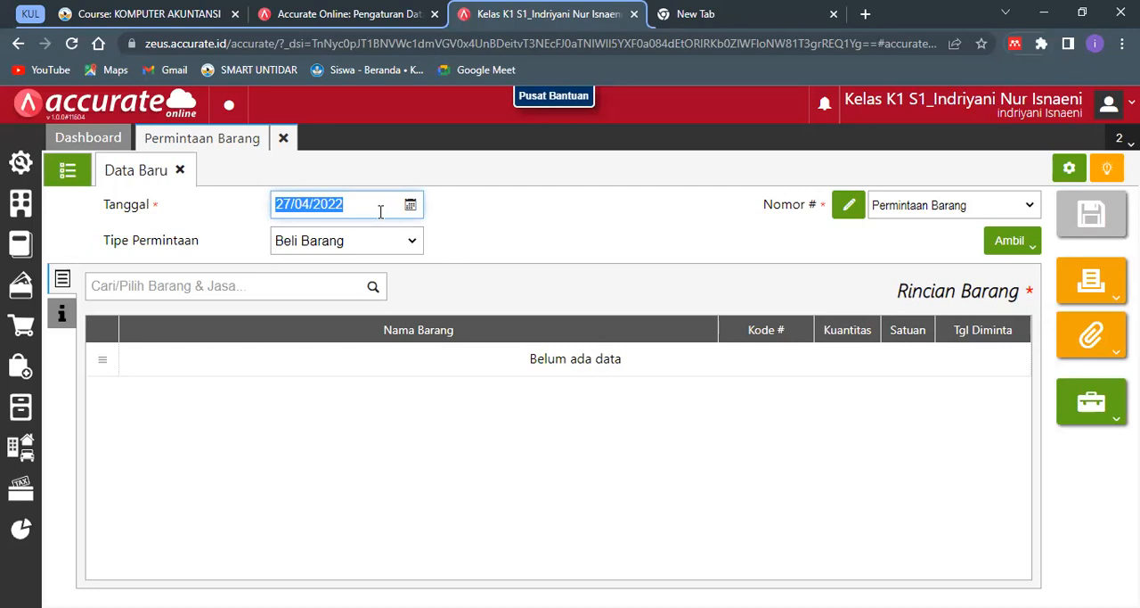
text(09012018)
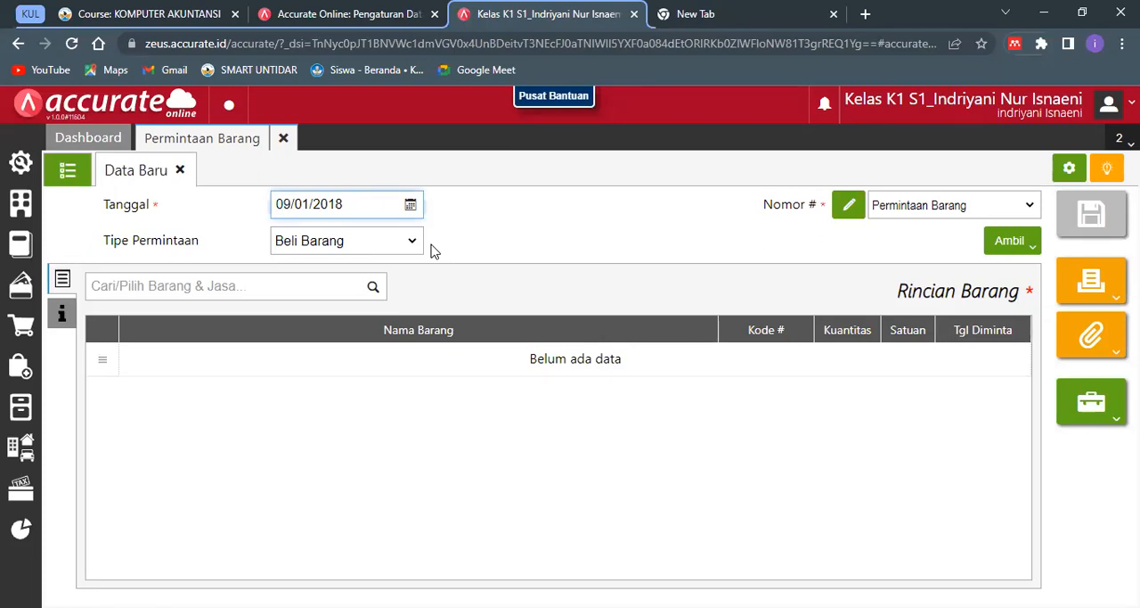
- Add the item Tepung Tapioka to the request with a quantity of 50 Bungkus
click(345, 280)
text(Tapioka)
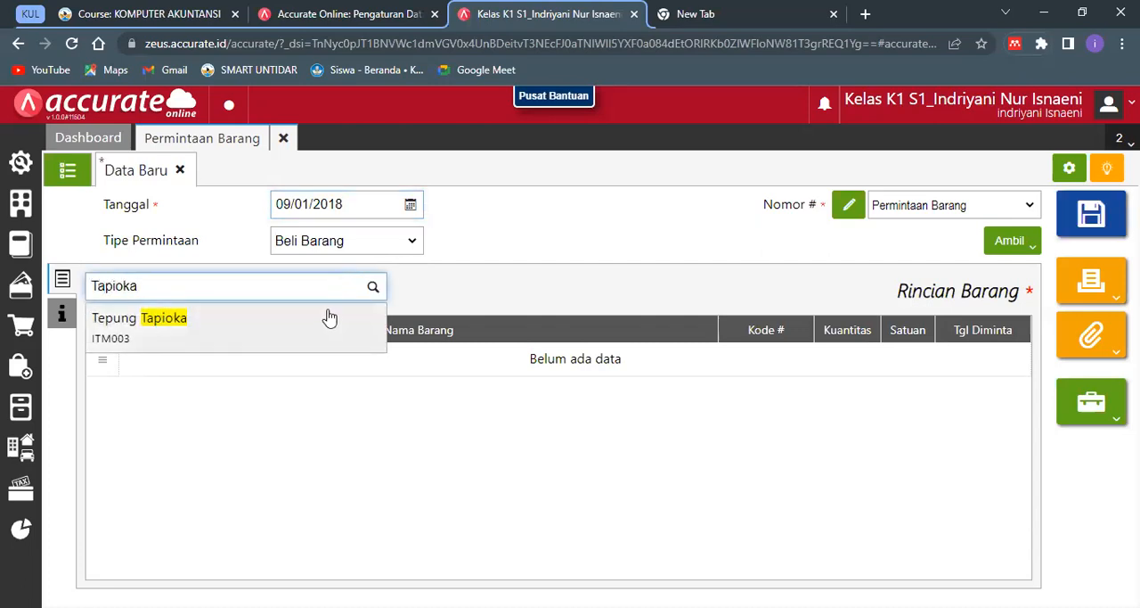
click(355, 319)
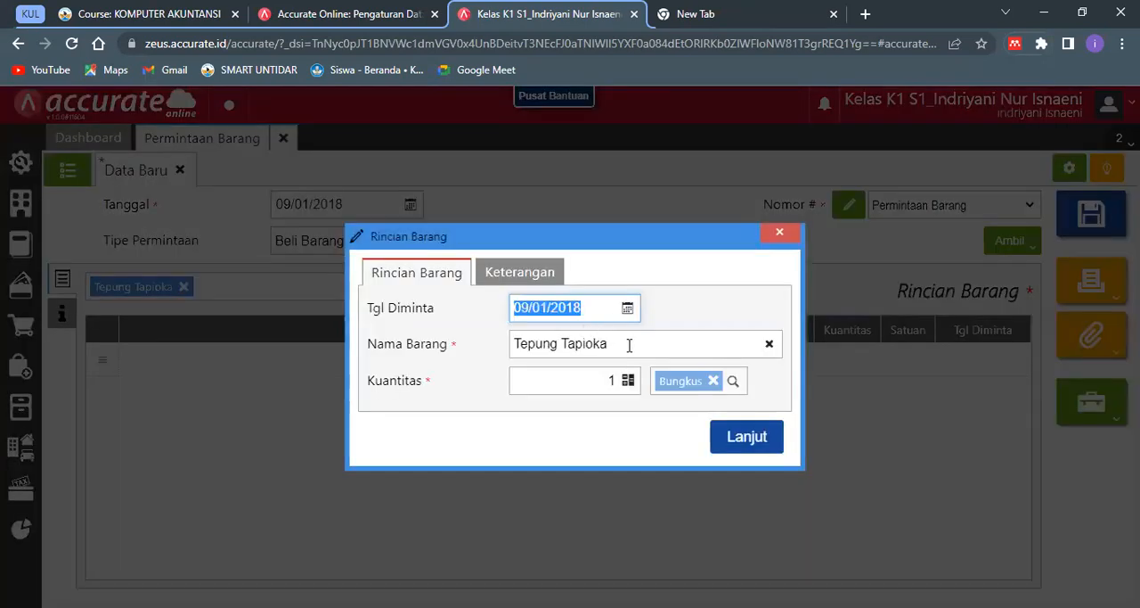
click(614, 381)
key(BackSpace)
text(50)
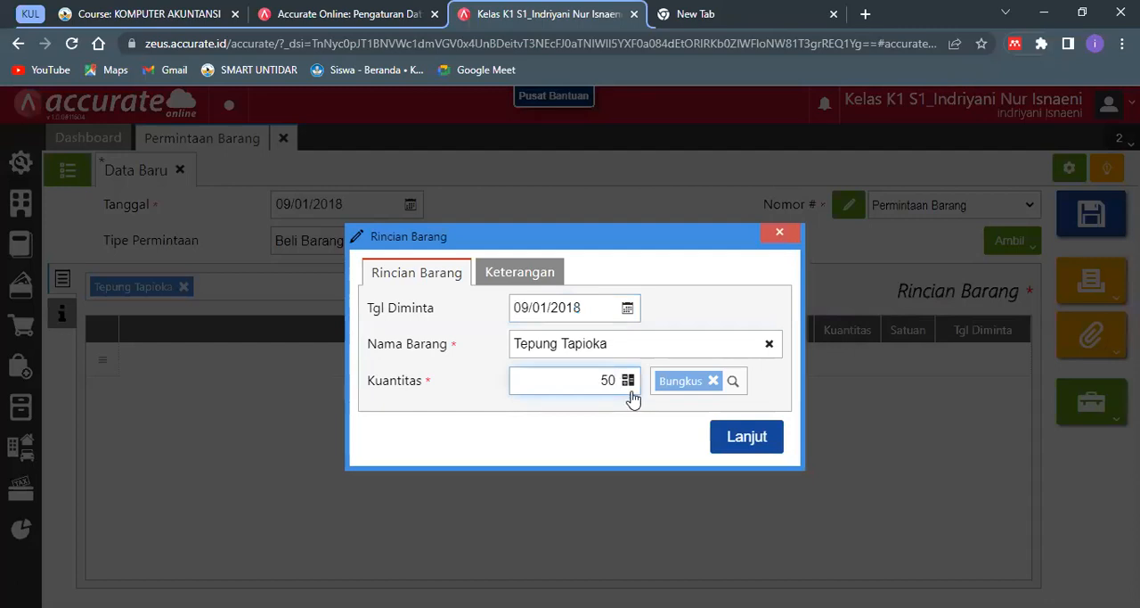
click(525, 308)
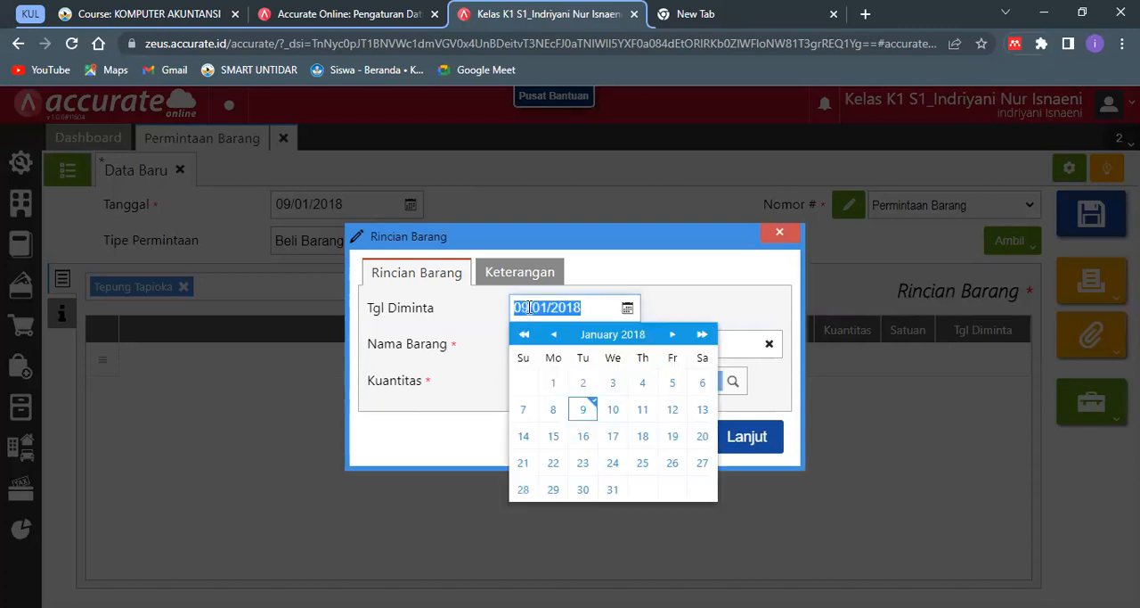
click(696, 312)
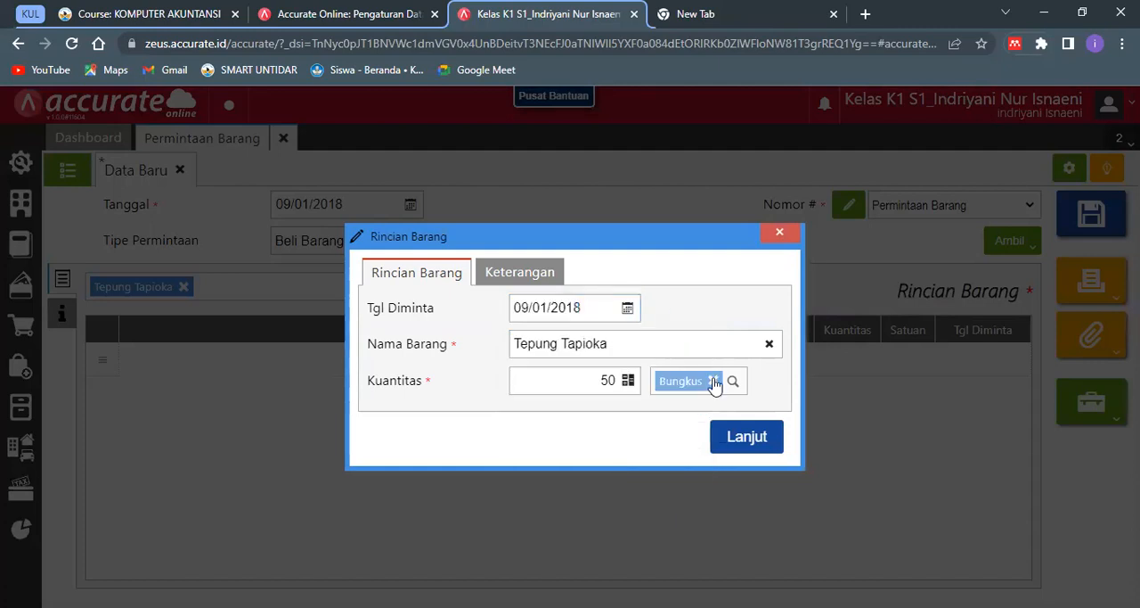
click(746, 436)
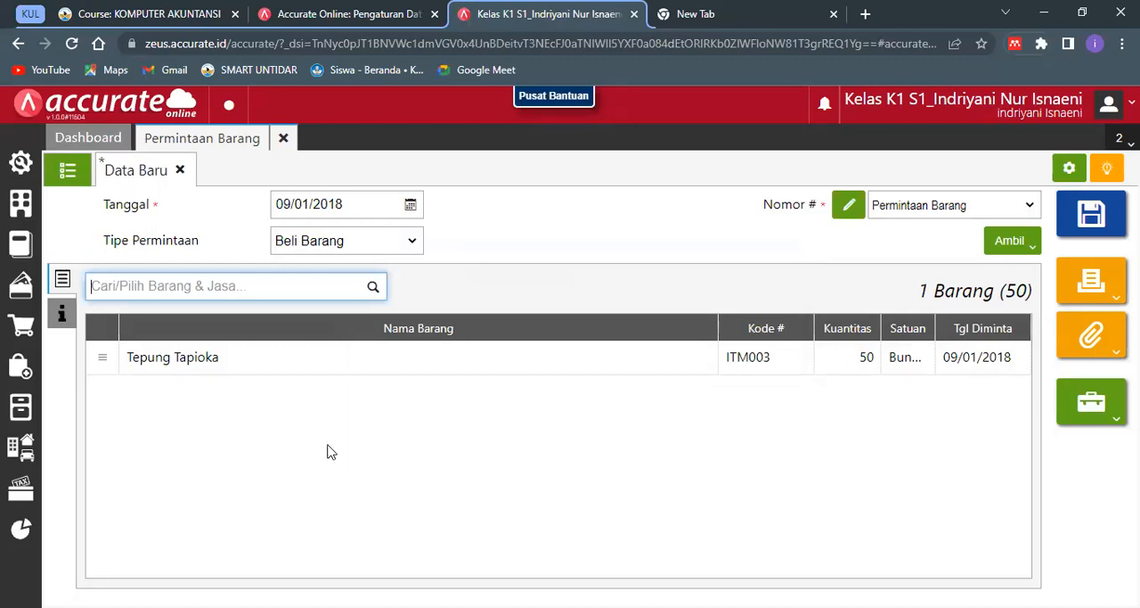
- Set the requested date (Tgl Diminta) of the Tepung Tapioka line to 10/01/2018
click(611, 62)
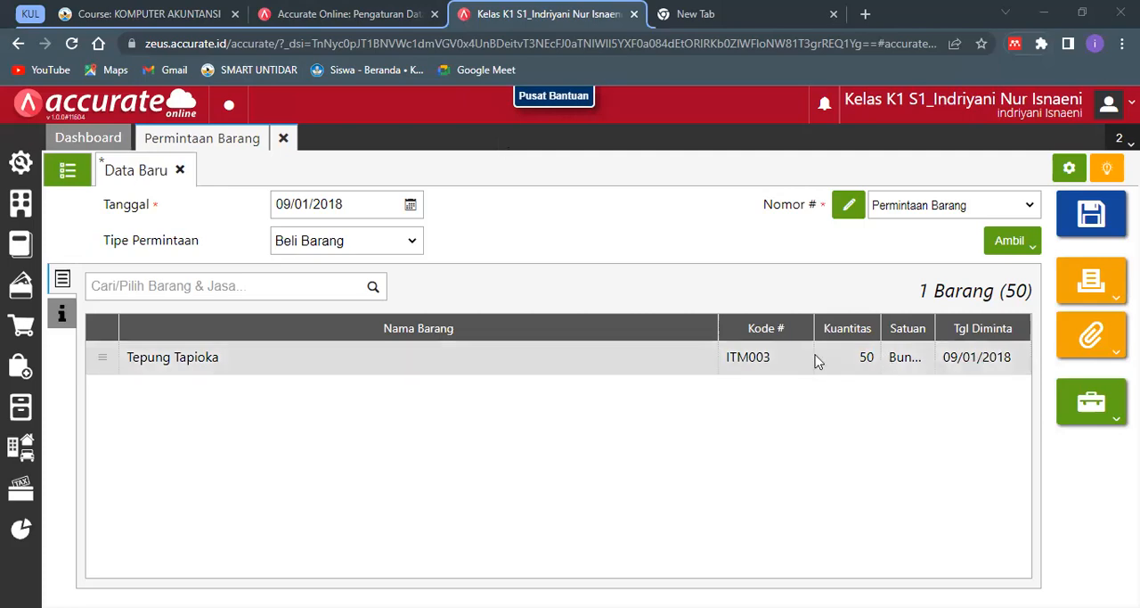
click(784, 359)
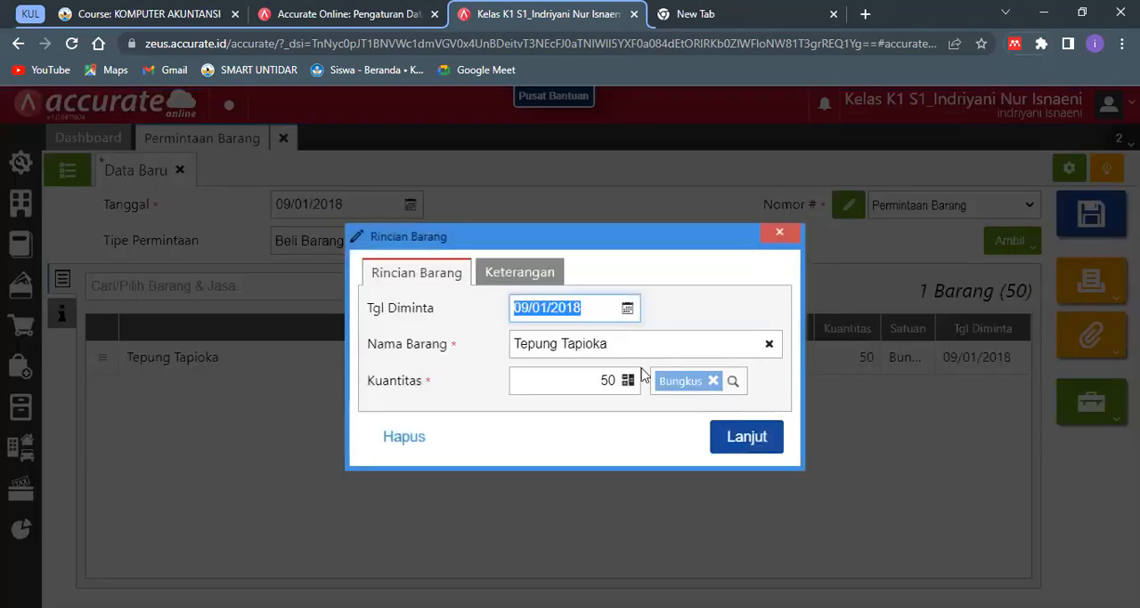
click(526, 310)
key(BackSpace)
key(BackSpace)
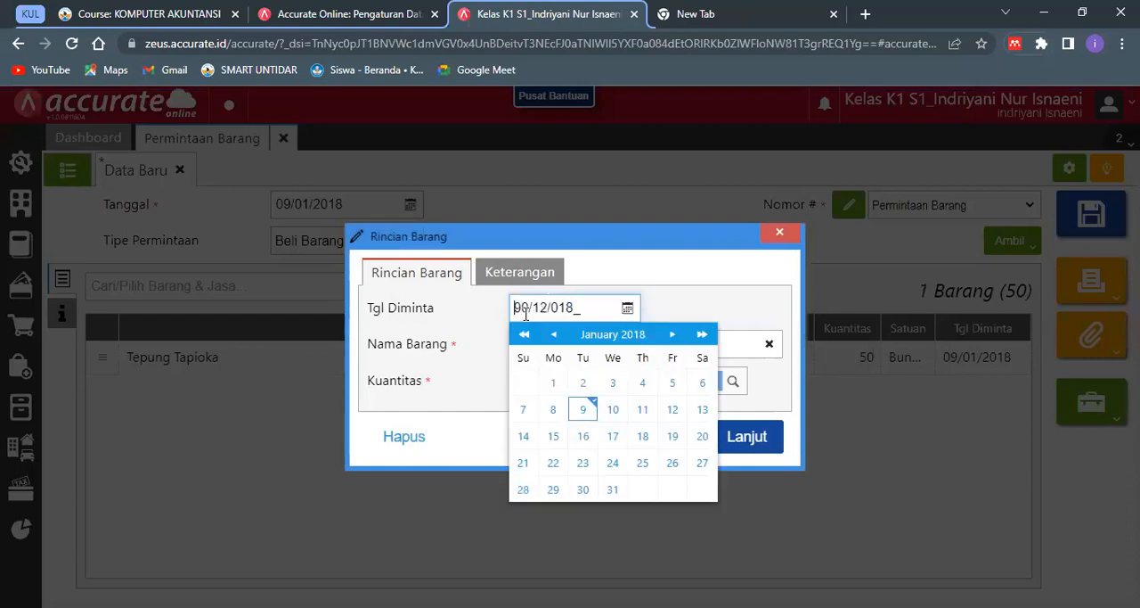
text(10)
click(725, 447)
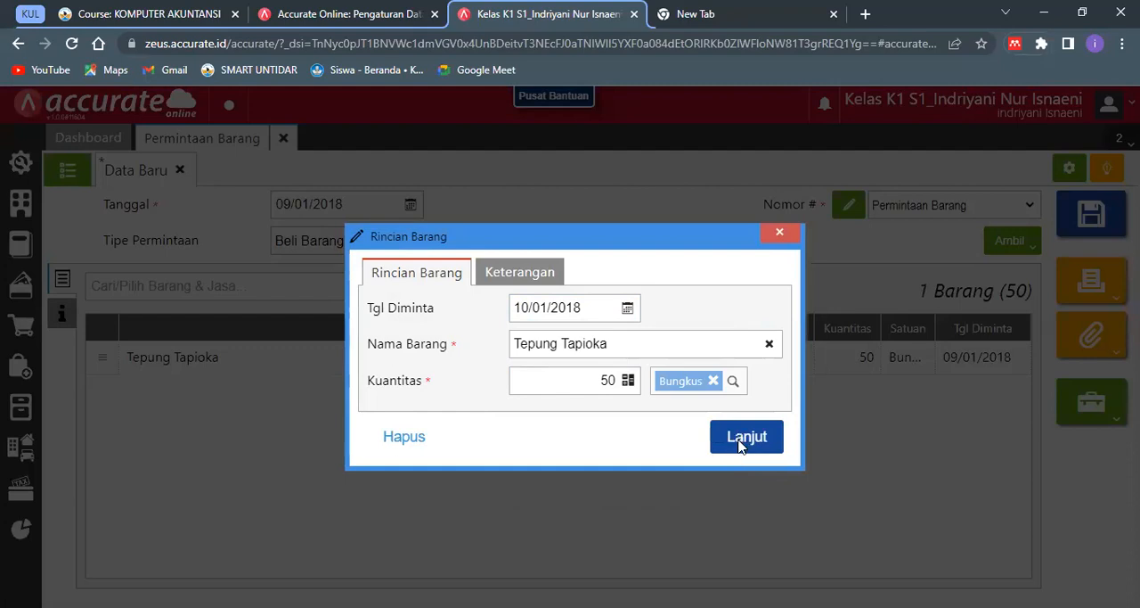
click(738, 443)
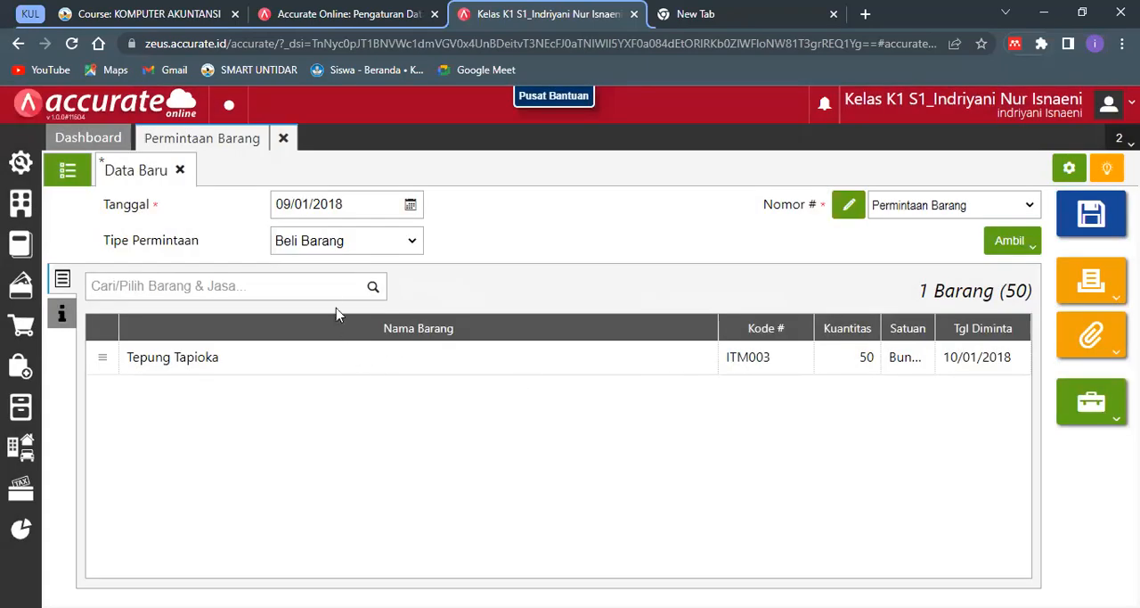
- Select Tepung Maizena as the second item of the request and set its Tgl Diminta to 10/01/2018
click(335, 293)
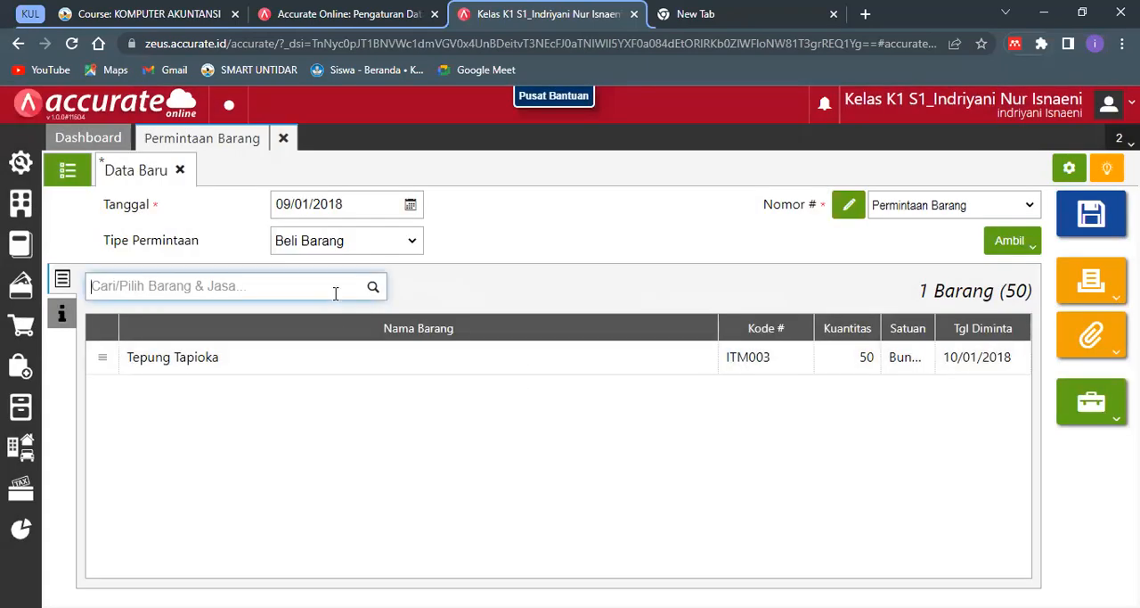
text(m)
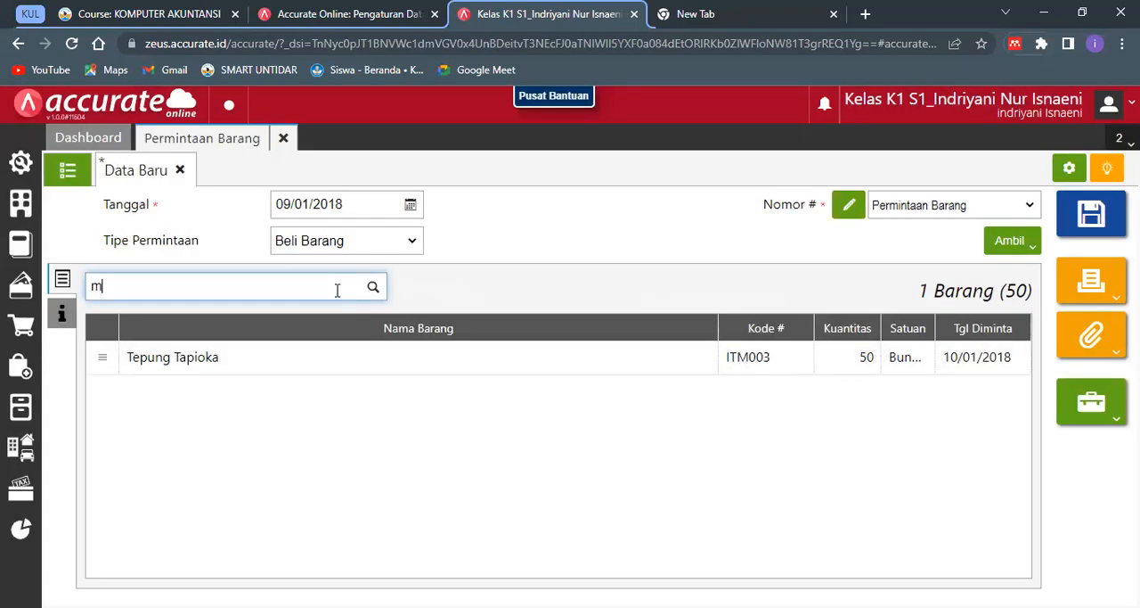
text(aizena)
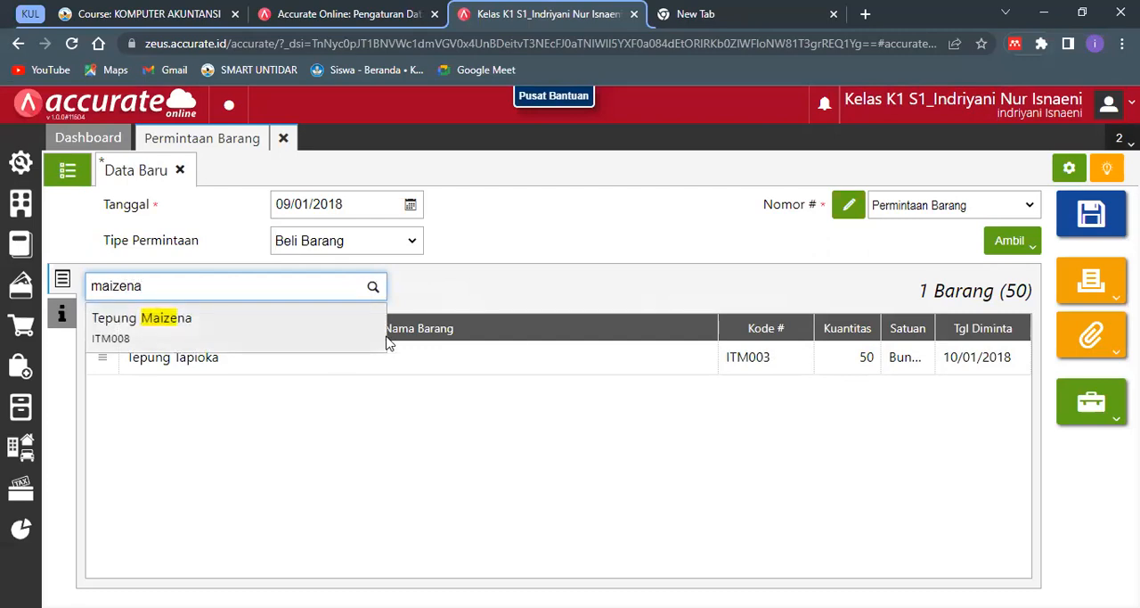
key(Return)
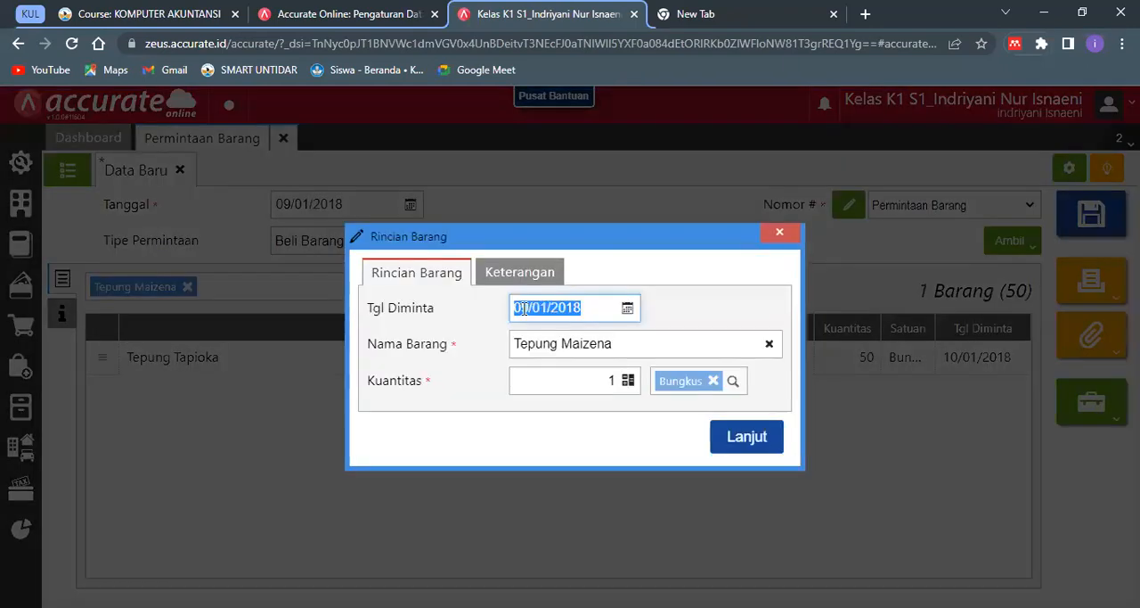
click(524, 307)
text(10)
click(643, 357)
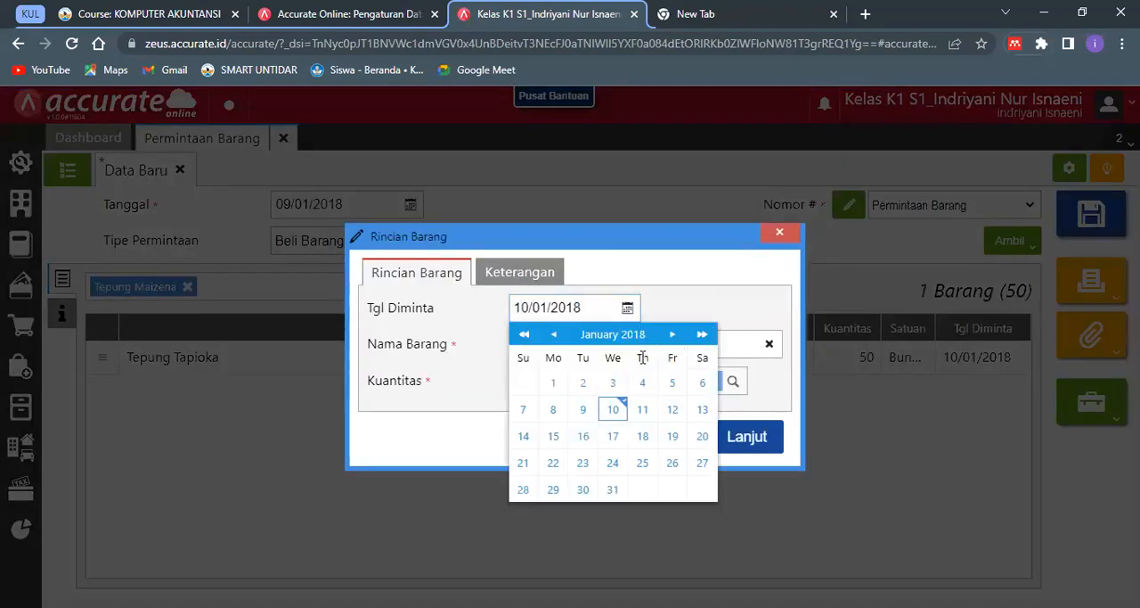
- Set Tepung Maizena's quantity to 100 Bungkus, add the line, and save and close the item request
click(602, 370)
key(BackSpace)
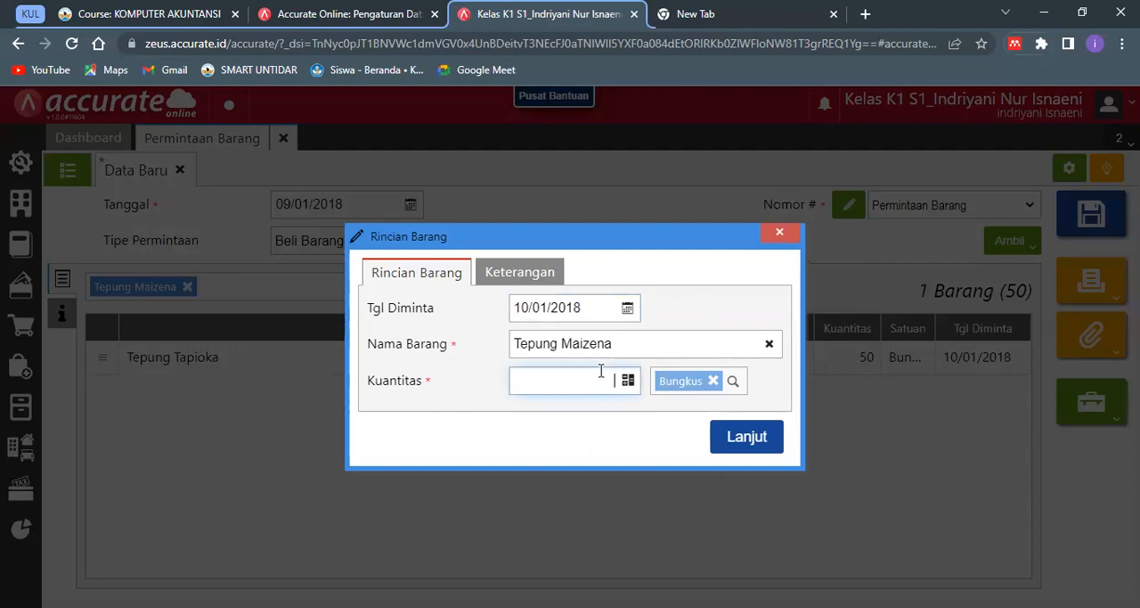
text(100)
click(682, 433)
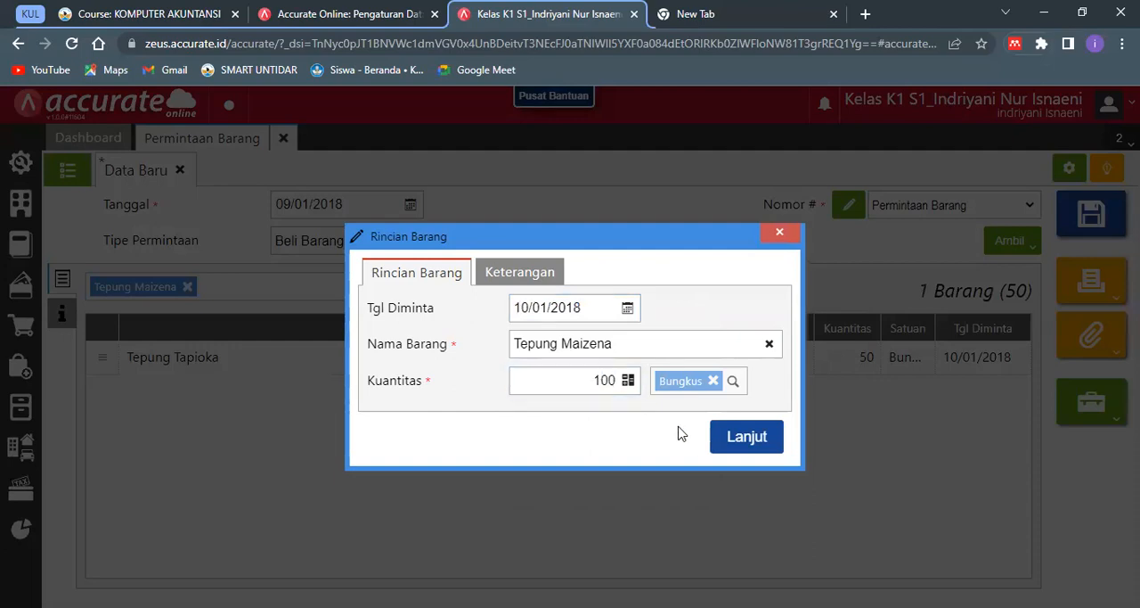
click(745, 439)
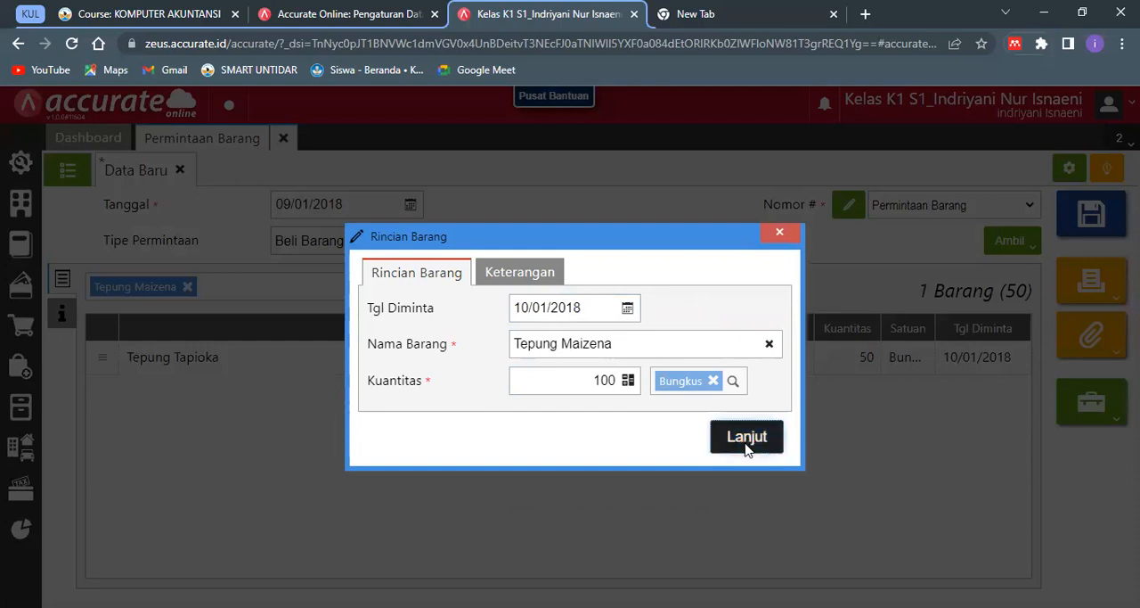
click(745, 442)
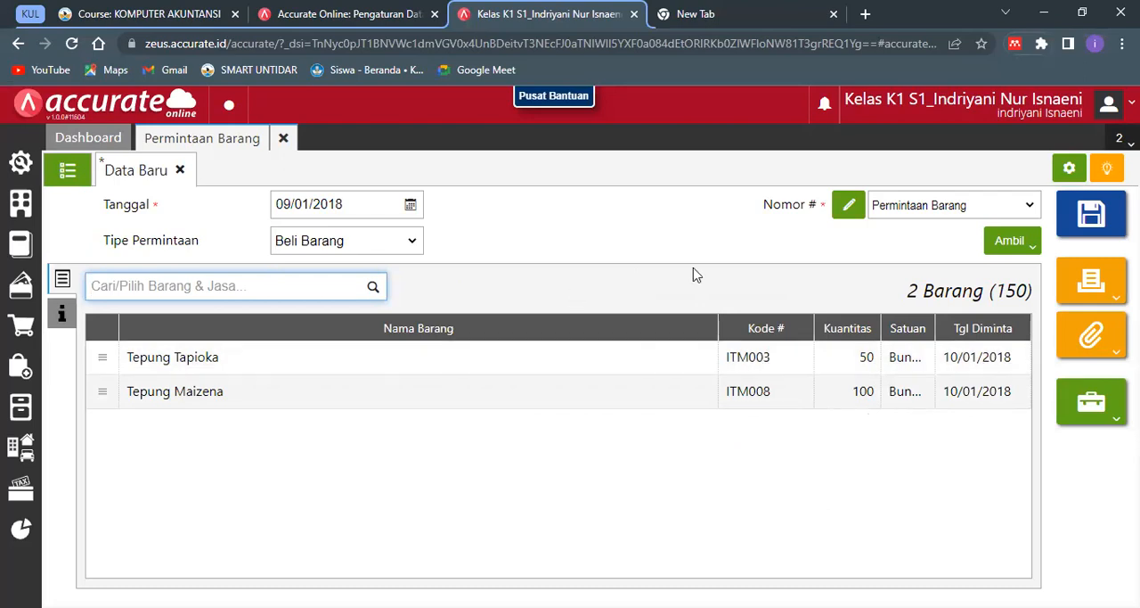
click(1081, 230)
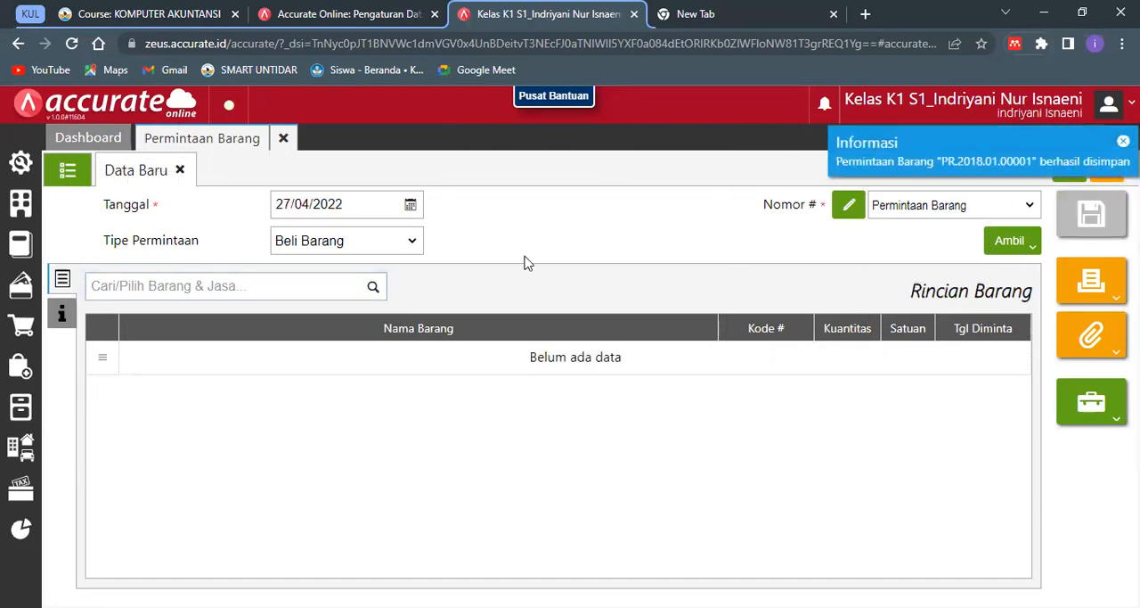
click(283, 138)
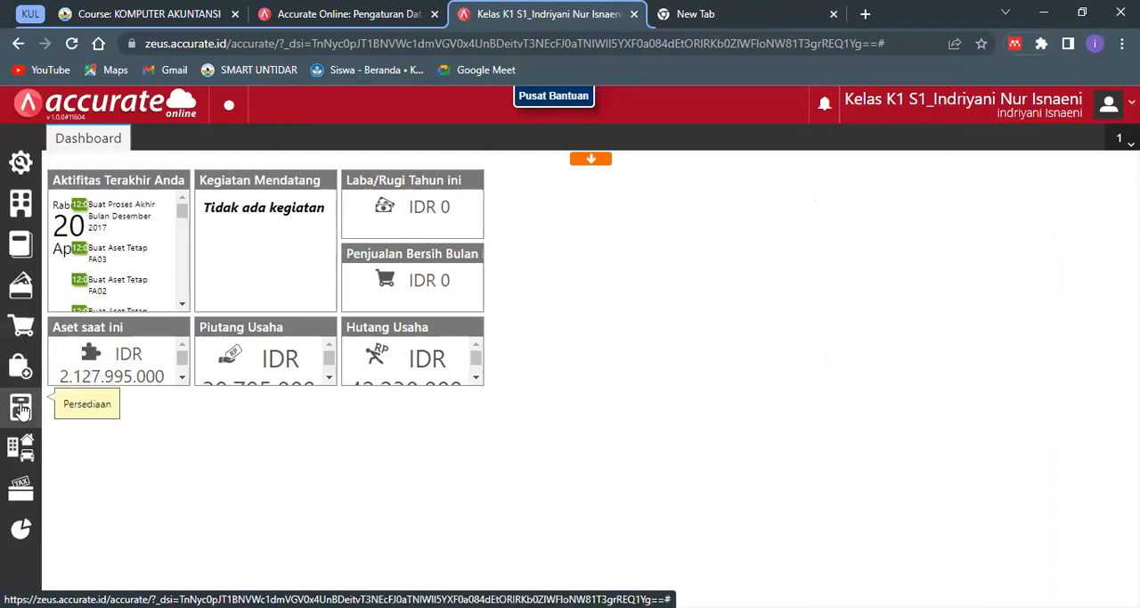
- Open the saved 09/01/2018 item request from the Permintaan Barang list, check its item lines, and close it
click(50, 406)
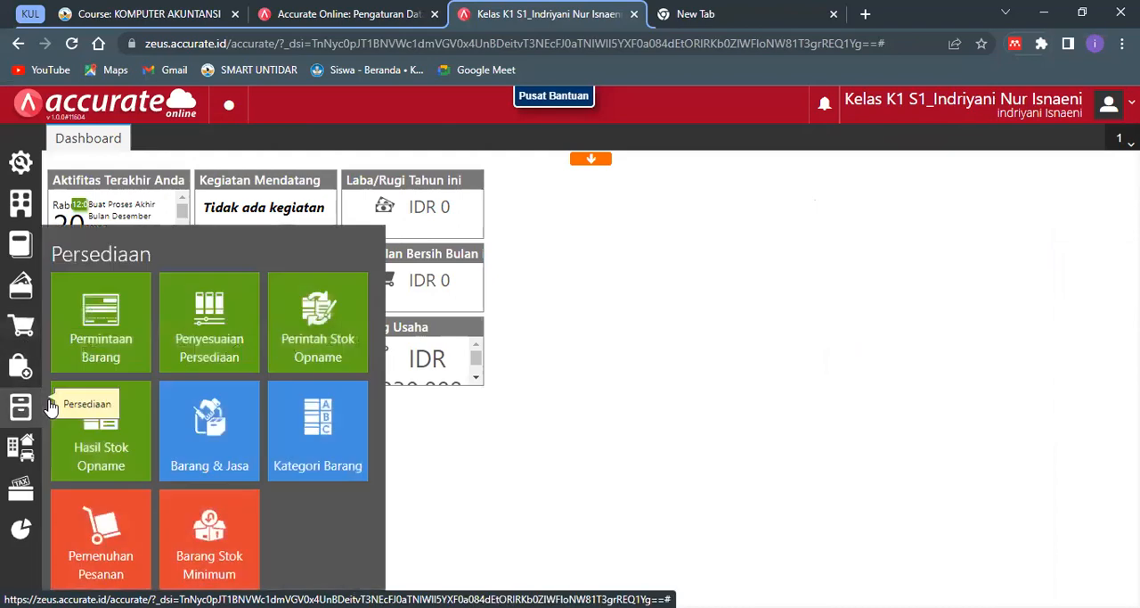
click(98, 337)
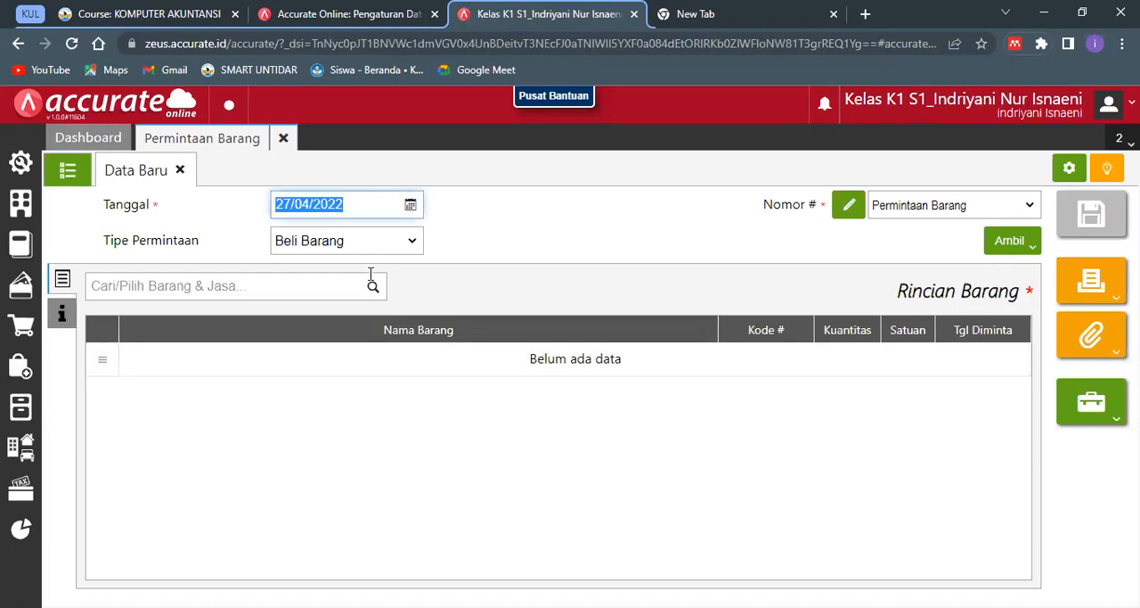
click(89, 170)
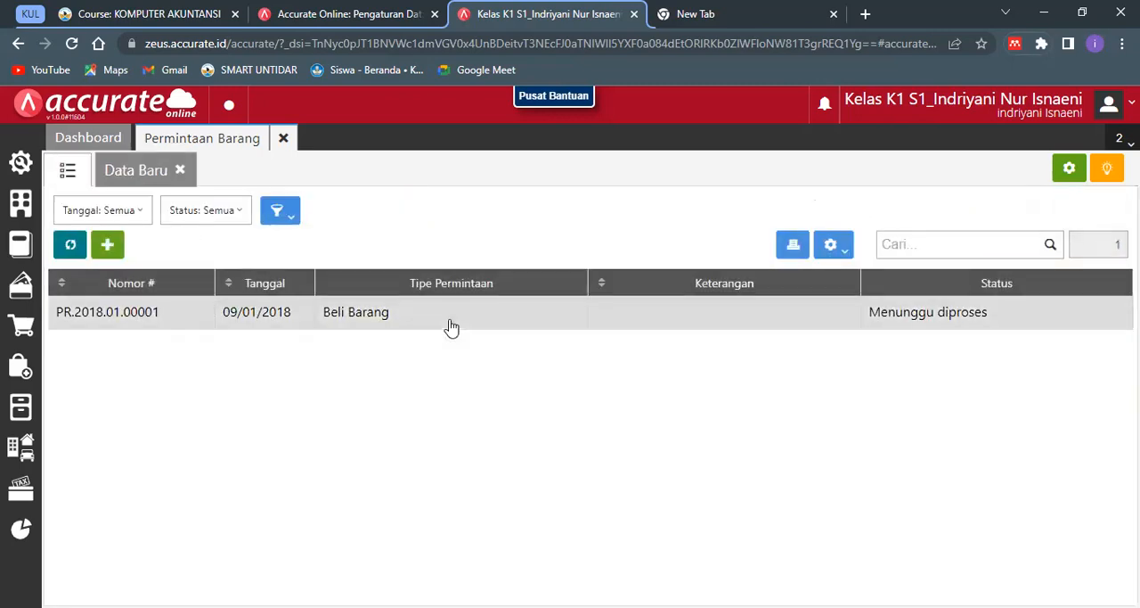
click(524, 331)
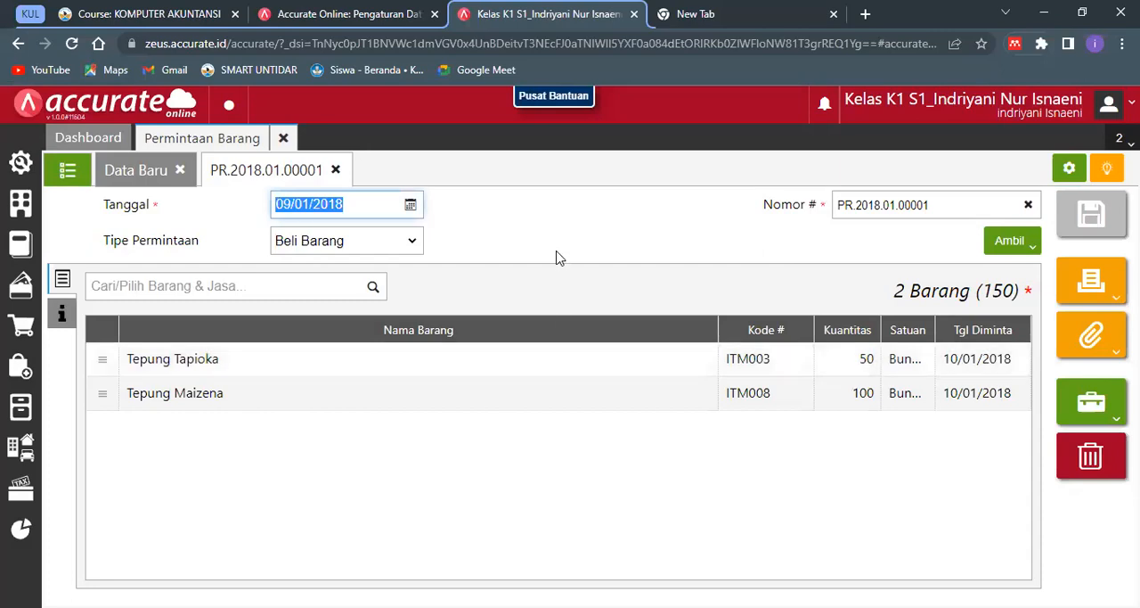
click(557, 258)
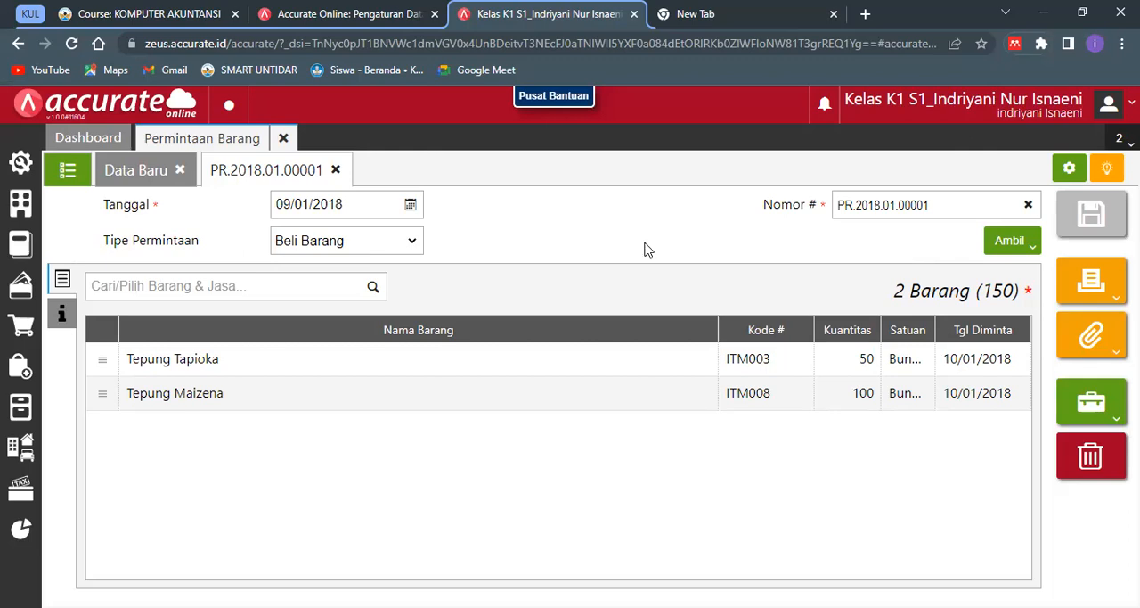
click(282, 139)
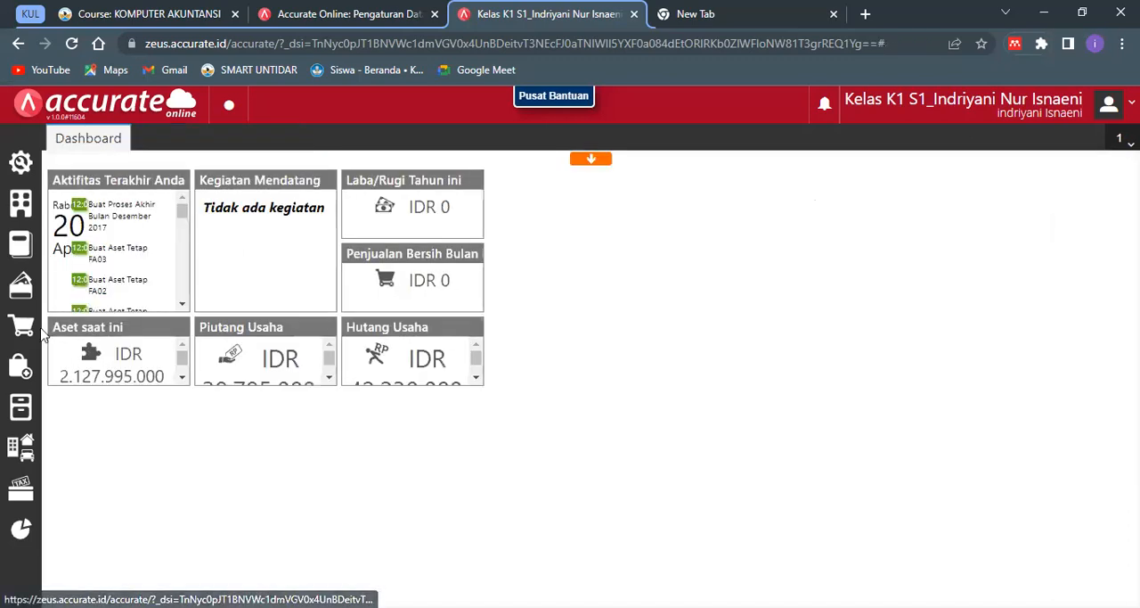
- Start a new purchase order (Pesanan Pembelian) and select PT Boga Abadi as the supplier (Pemasok)
click(20, 374)
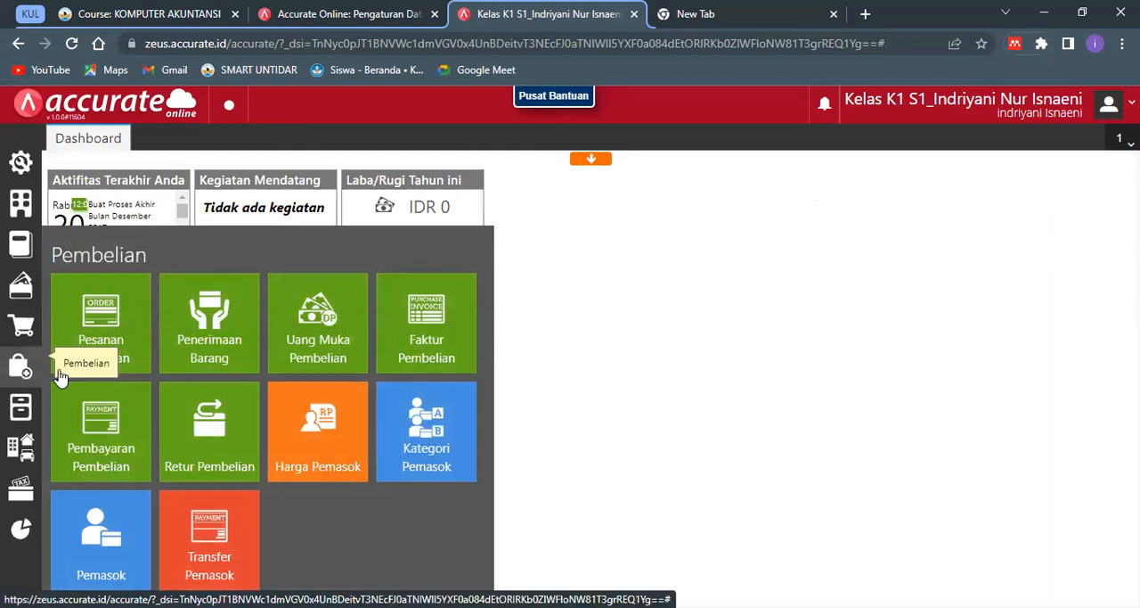
click(126, 349)
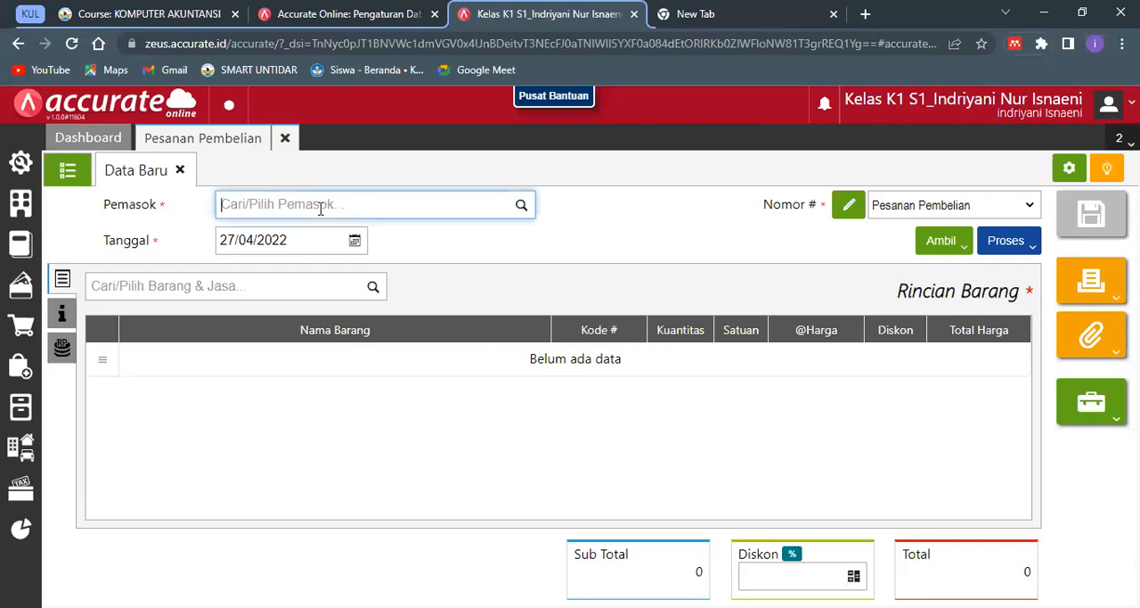
text(Boga Abadi)
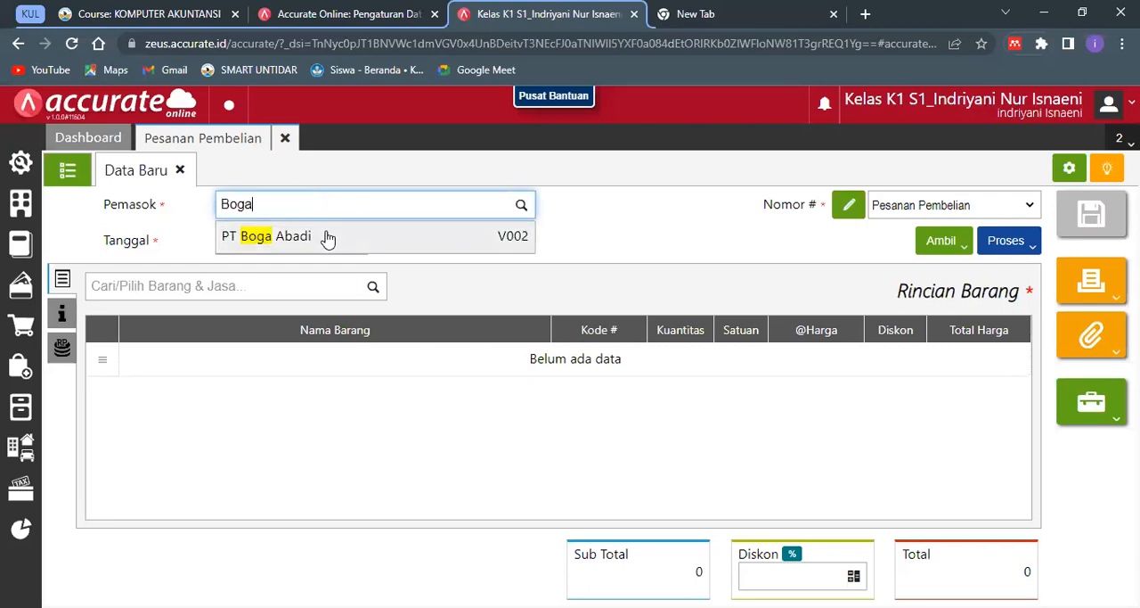
click(327, 238)
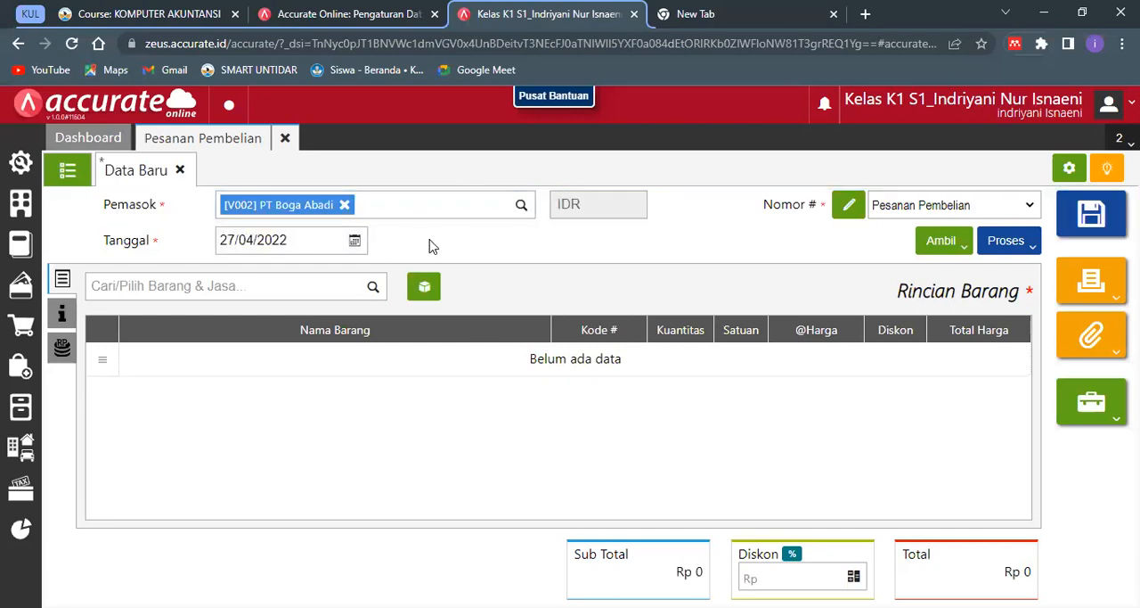
- Set the purchase order's date (Tanggal) to 10/01/2018
click(327, 238)
text(0)
key(BackSpace)
text(10)
key(BackSpace)
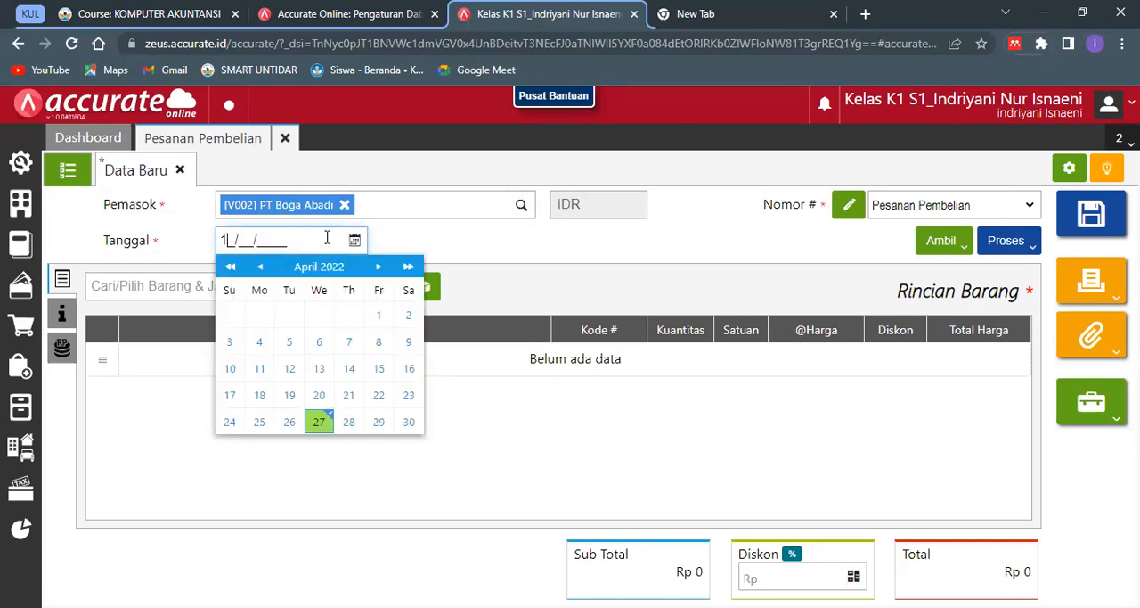
text(0012018)
click(444, 241)
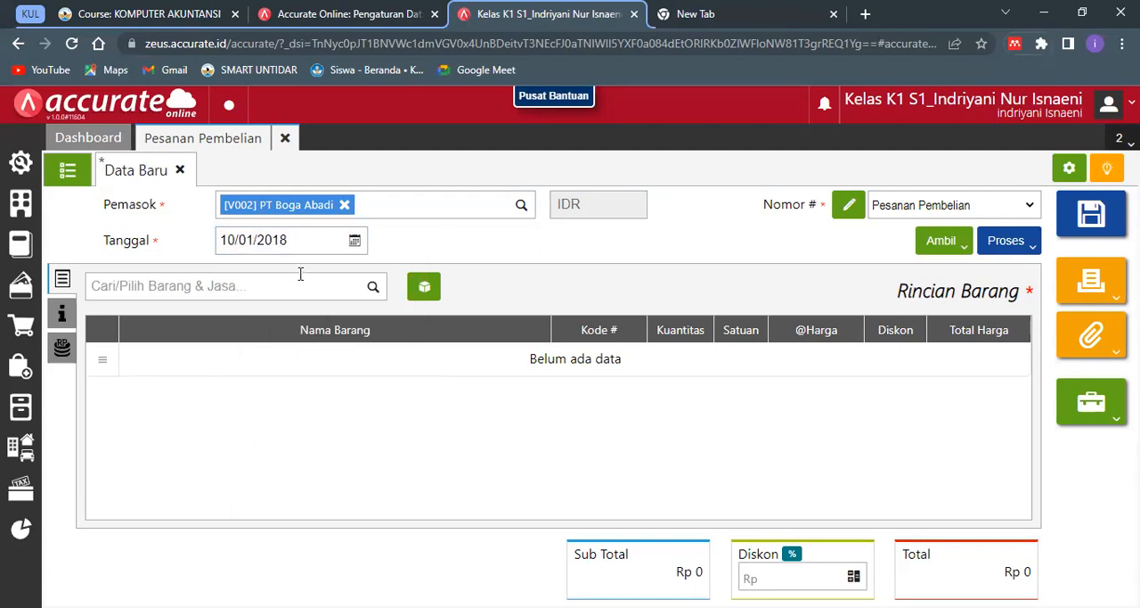
- Copy Tepung Tapioka and Tepung Maizena into the purchase order from the item request (Permintaan) dated 09/01/2018
click(941, 250)
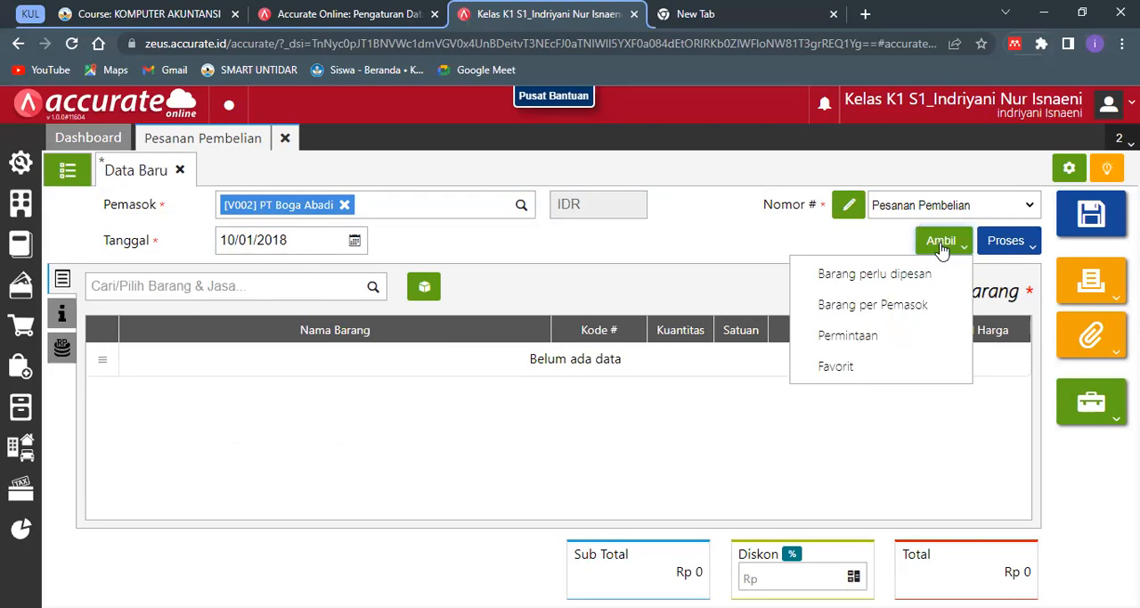
click(921, 336)
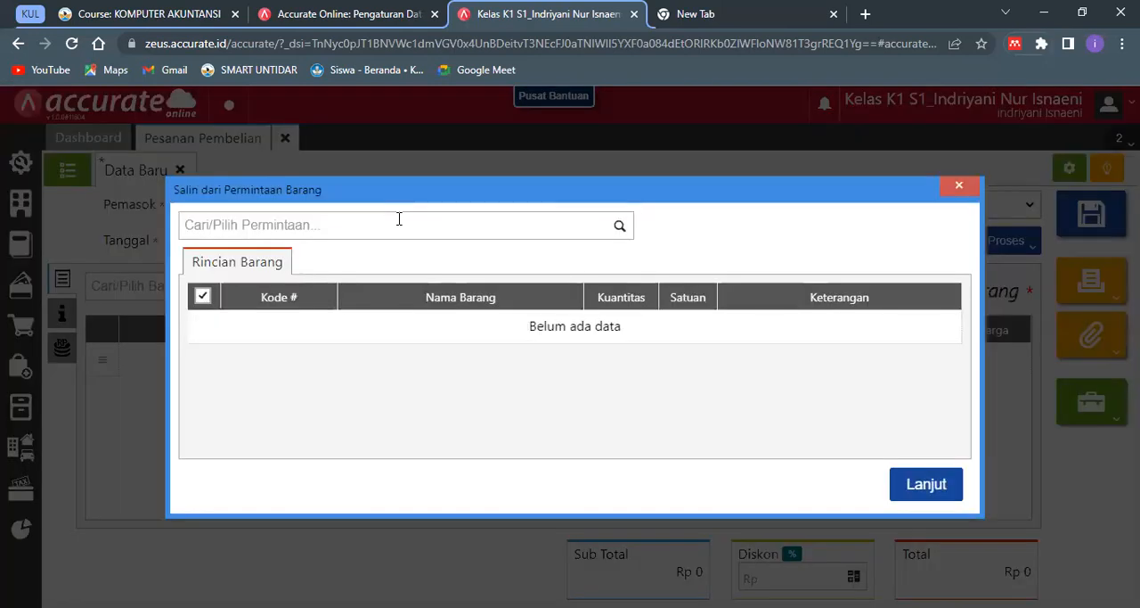
click(399, 219)
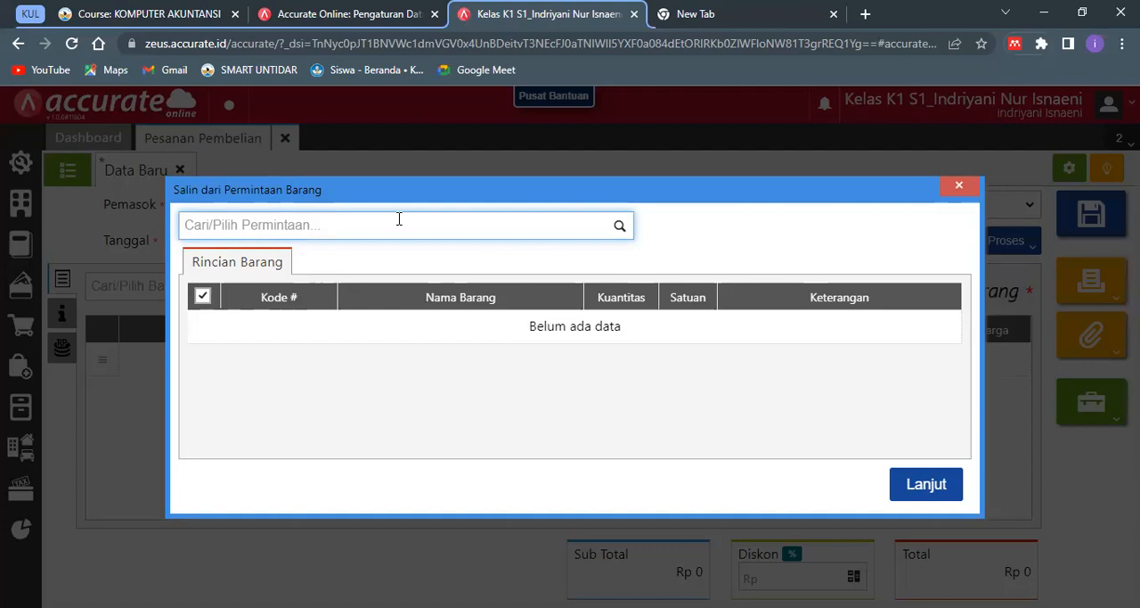
text(P)
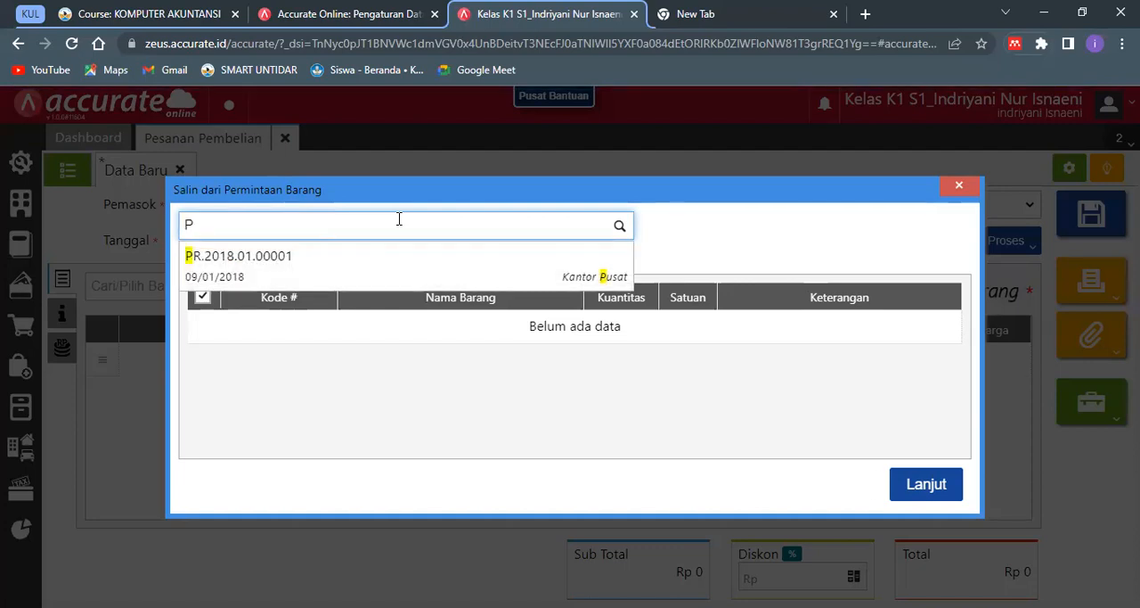
key(BackSpace)
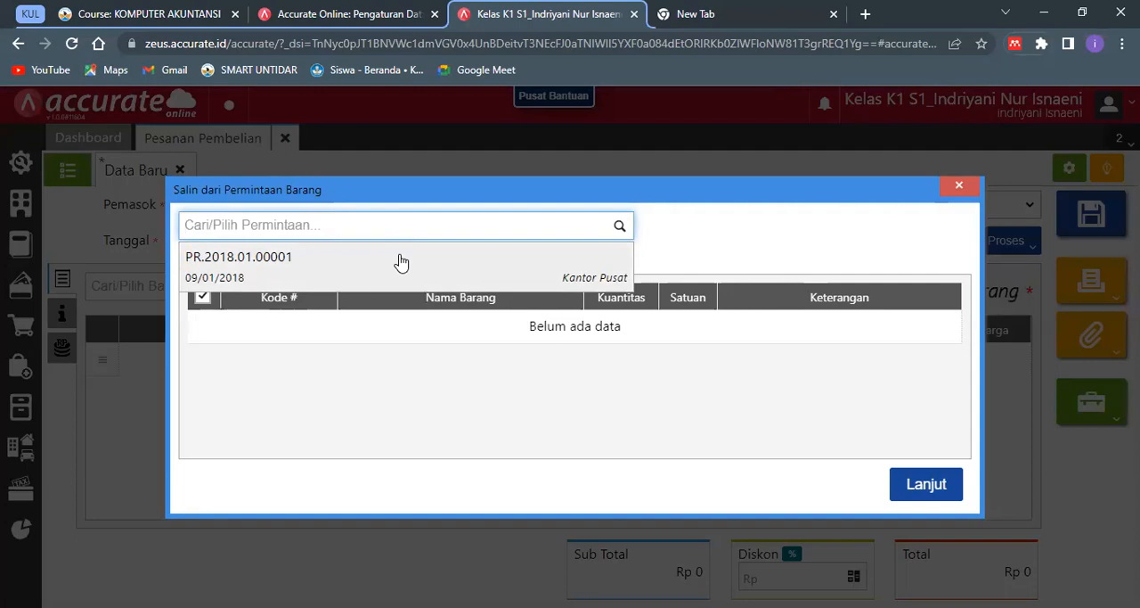
click(400, 261)
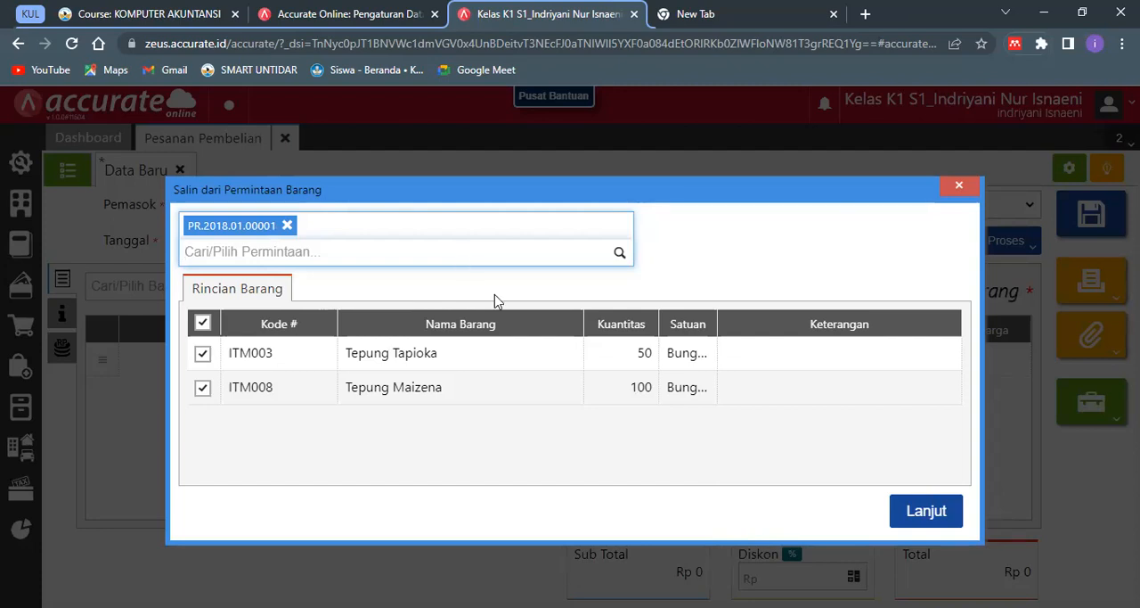
click(912, 531)
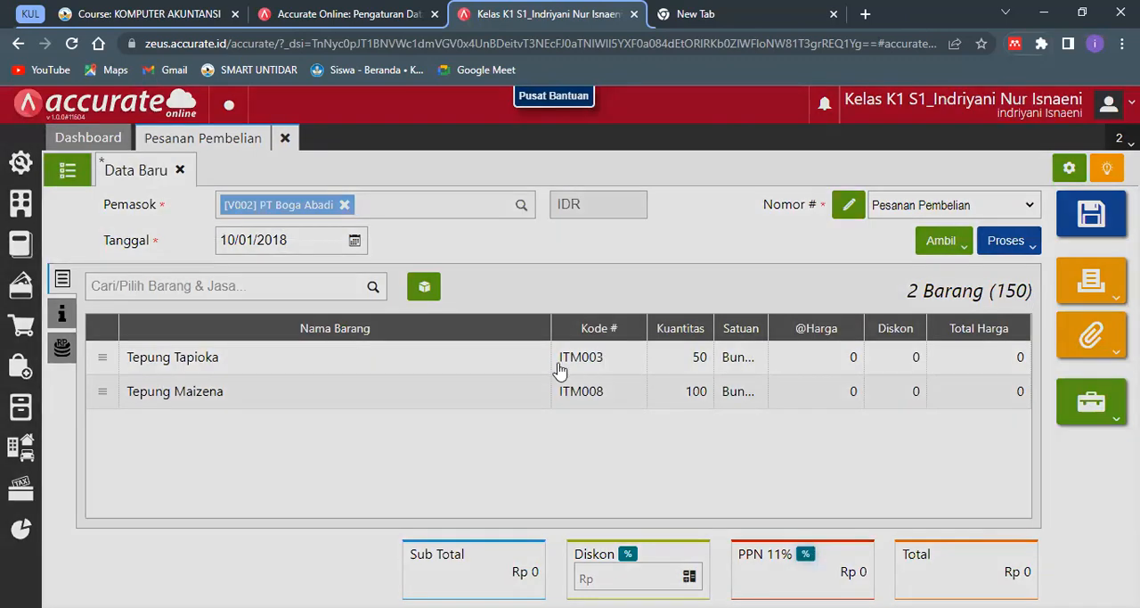
click(560, 366)
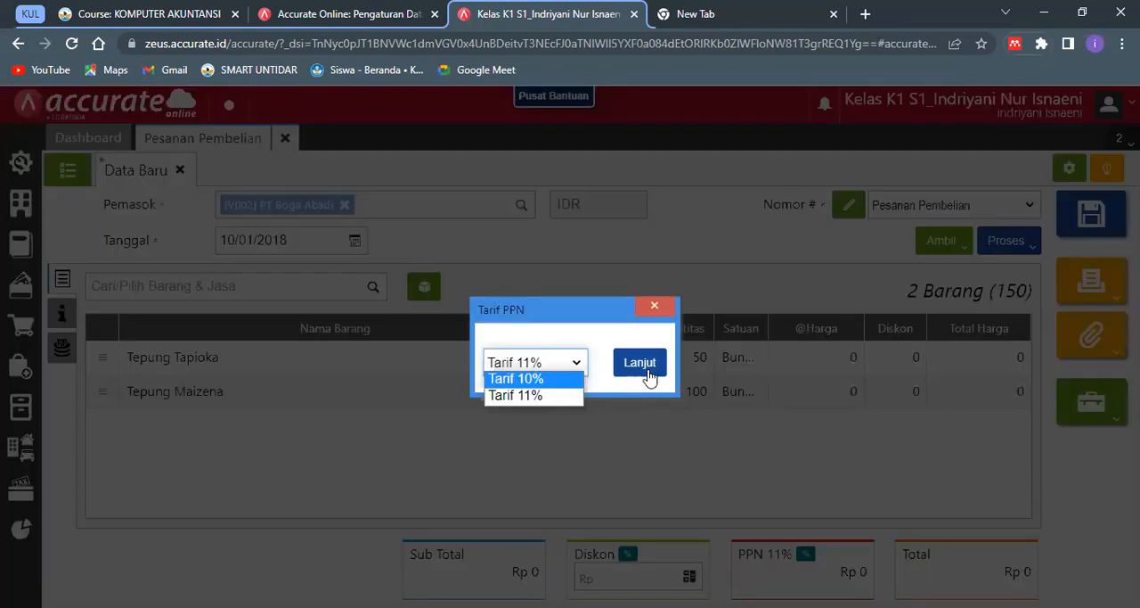
click(649, 378)
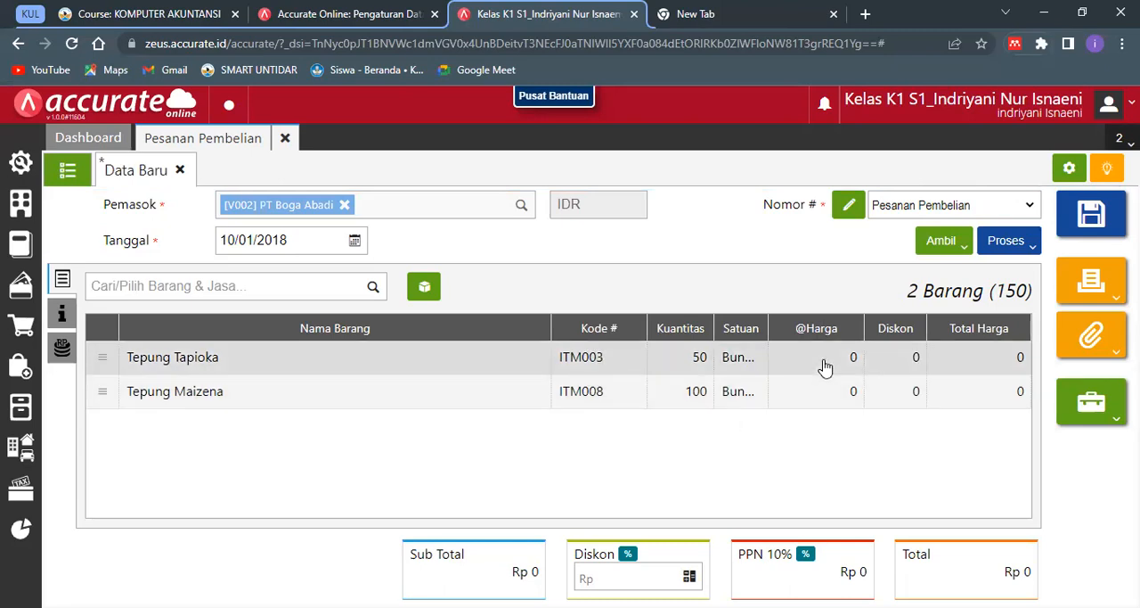
click(823, 365)
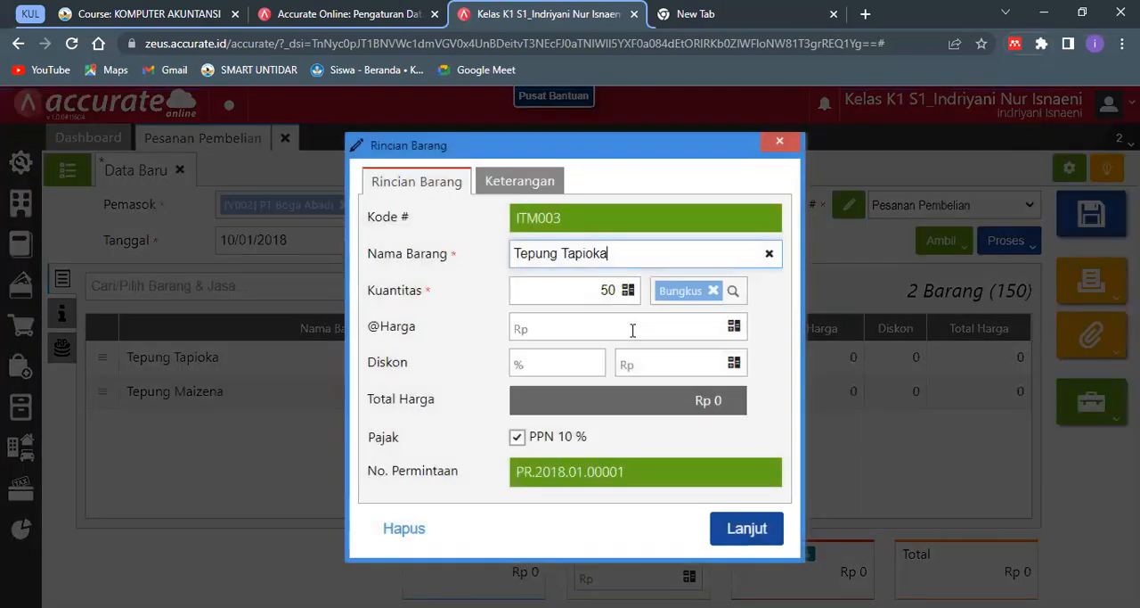
click(633, 331)
text(7000)
click(663, 399)
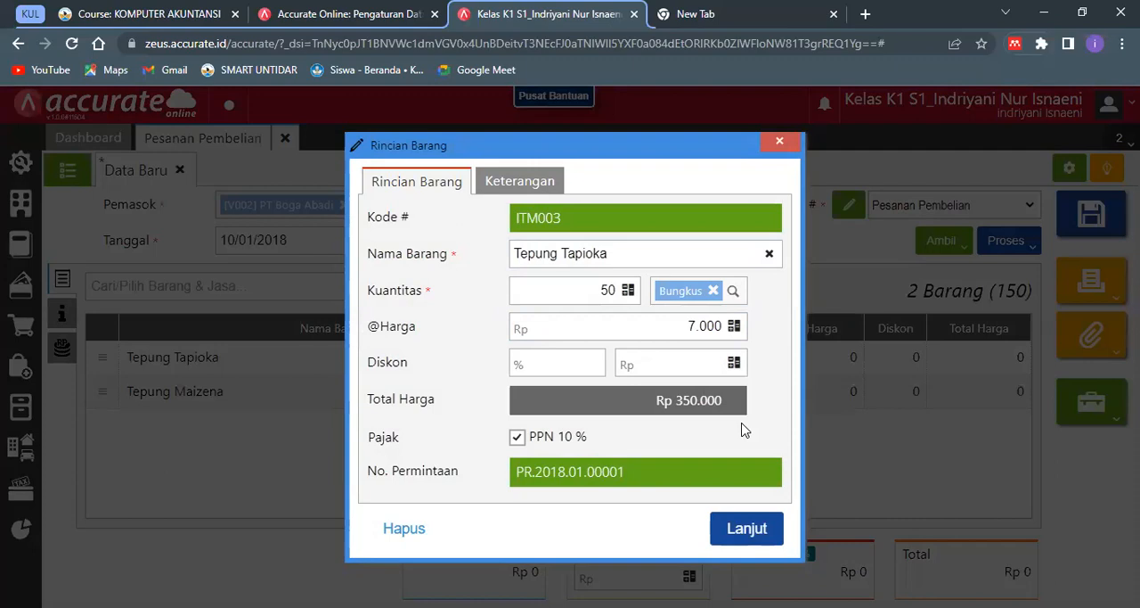
click(738, 521)
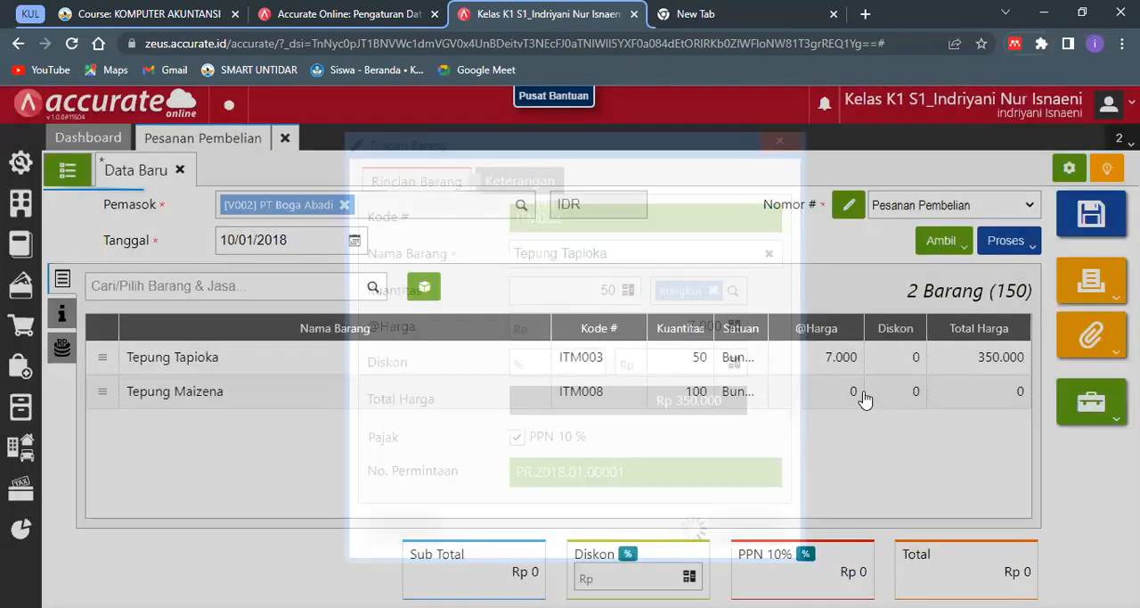
click(864, 398)
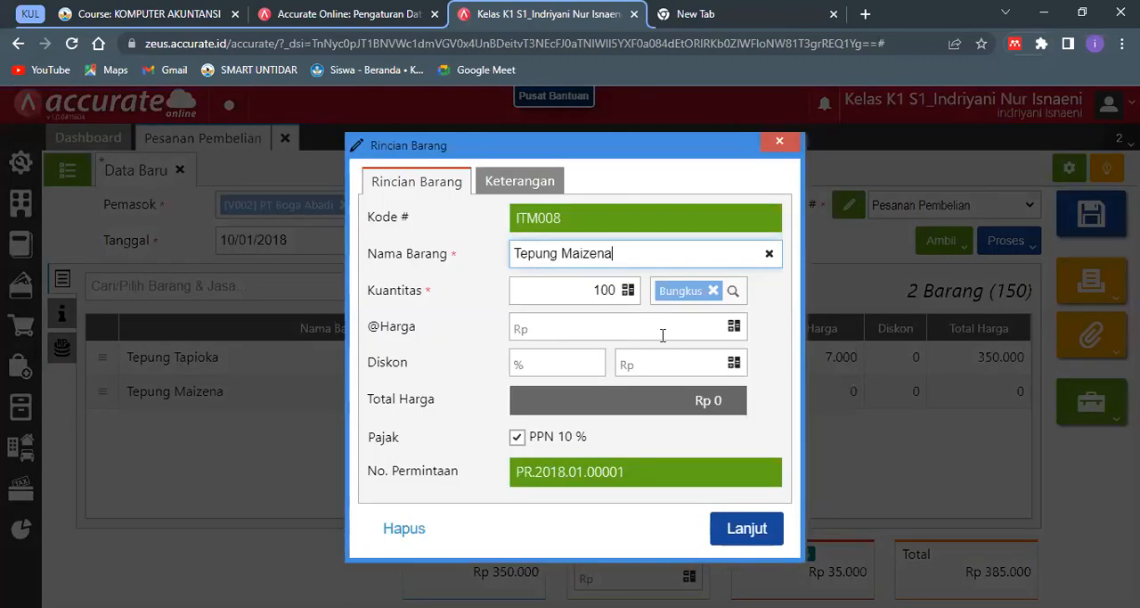
click(663, 335)
text(112)
key(BackSpace)
key(BackSpace)
text(2000)
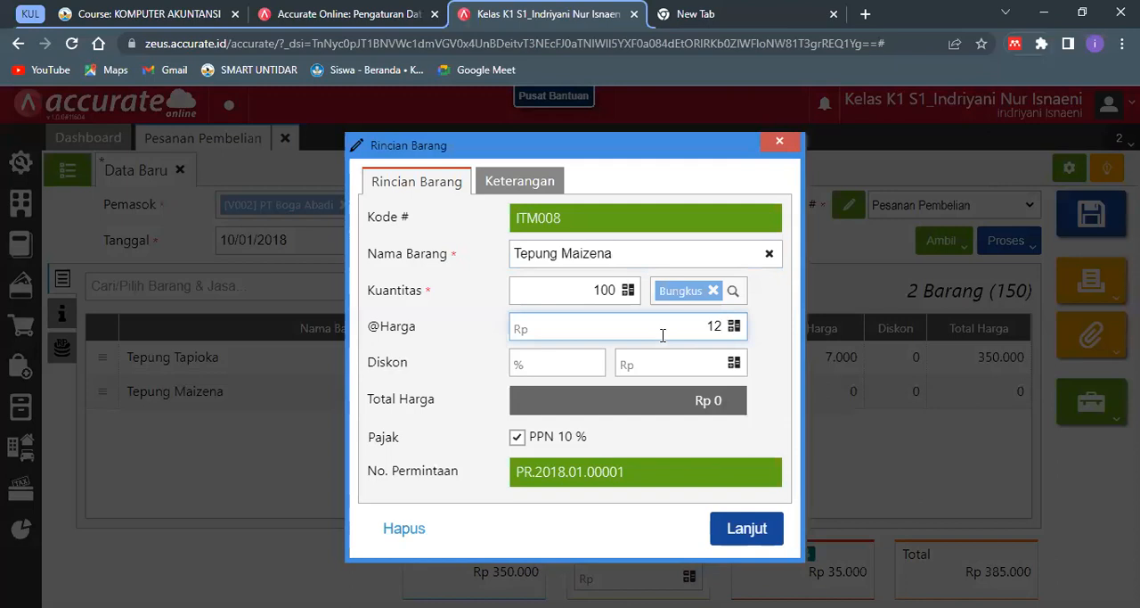
click(729, 409)
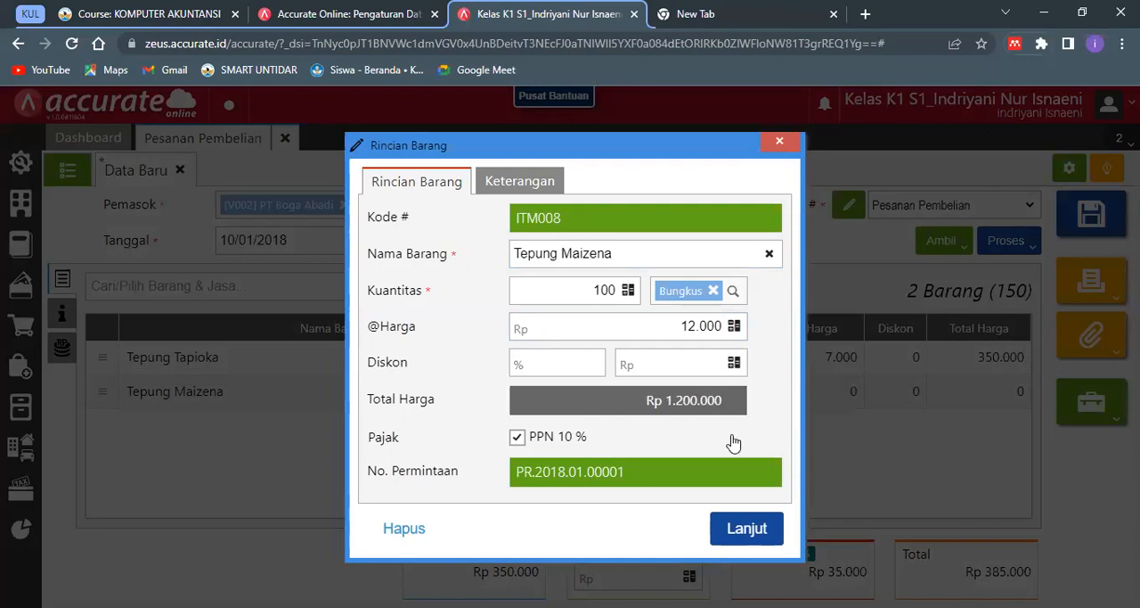
click(731, 526)
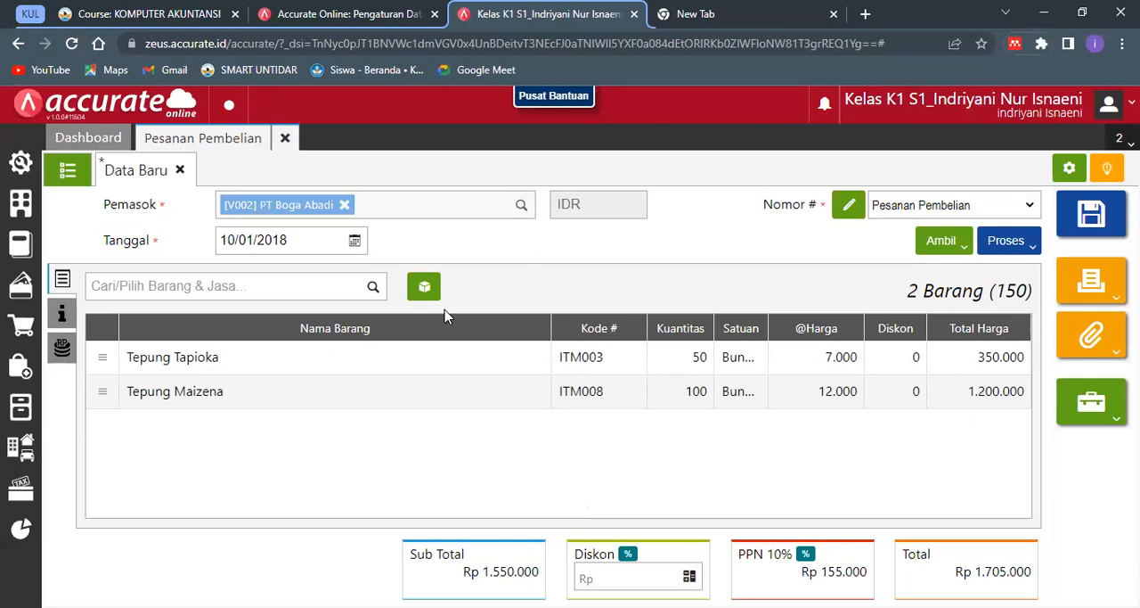
- Process the purchase order into a goods receipt (Penerimaan) and set the receipt's Tanggal to 11/01/2018
click(1016, 259)
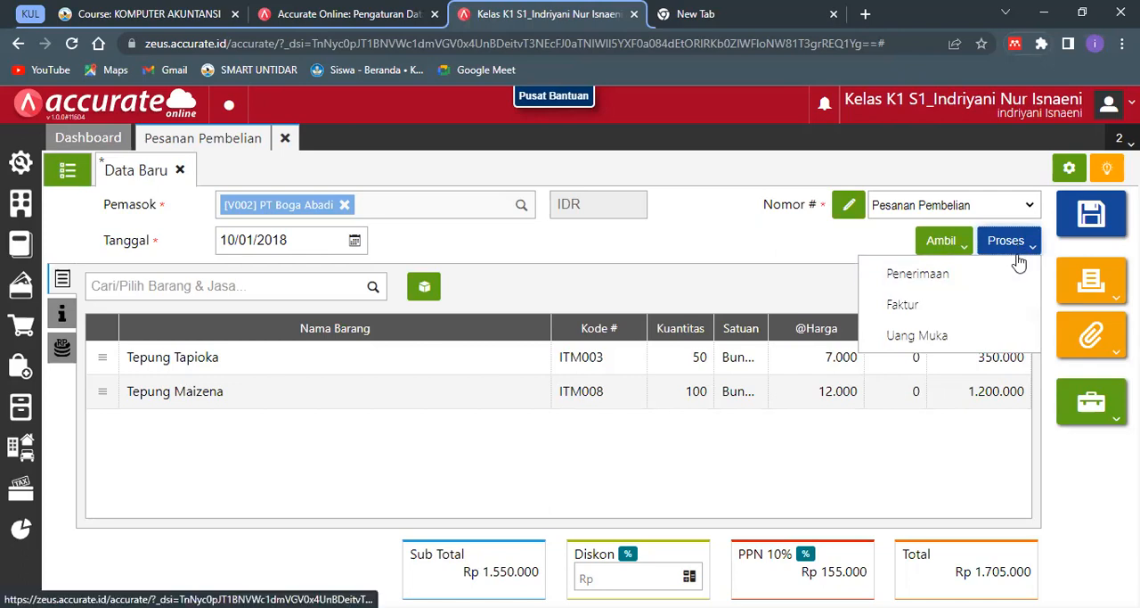
click(1020, 284)
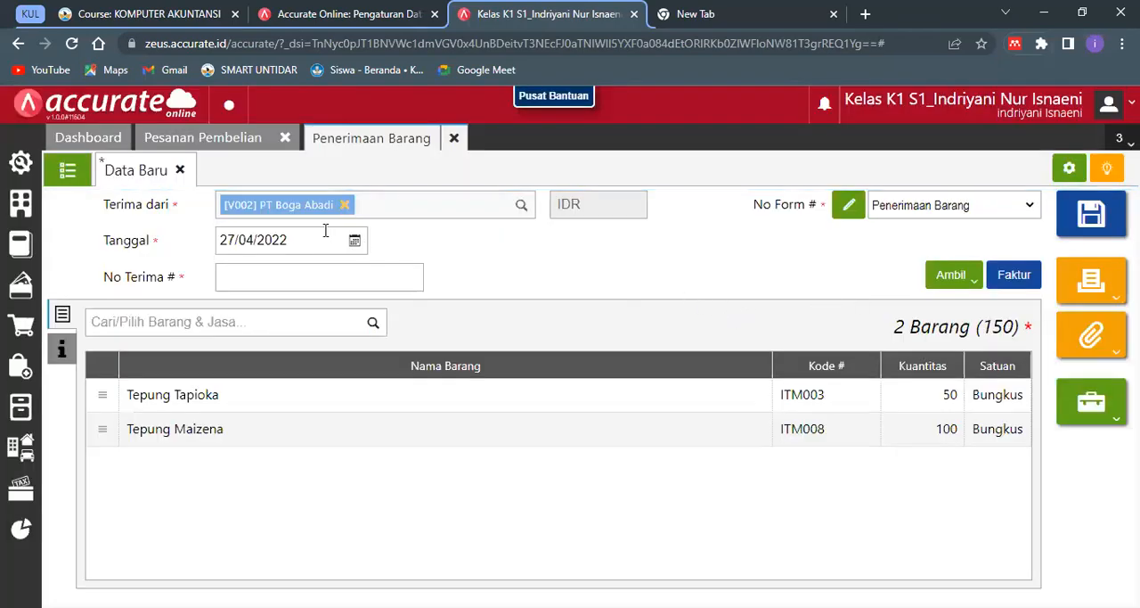
click(325, 233)
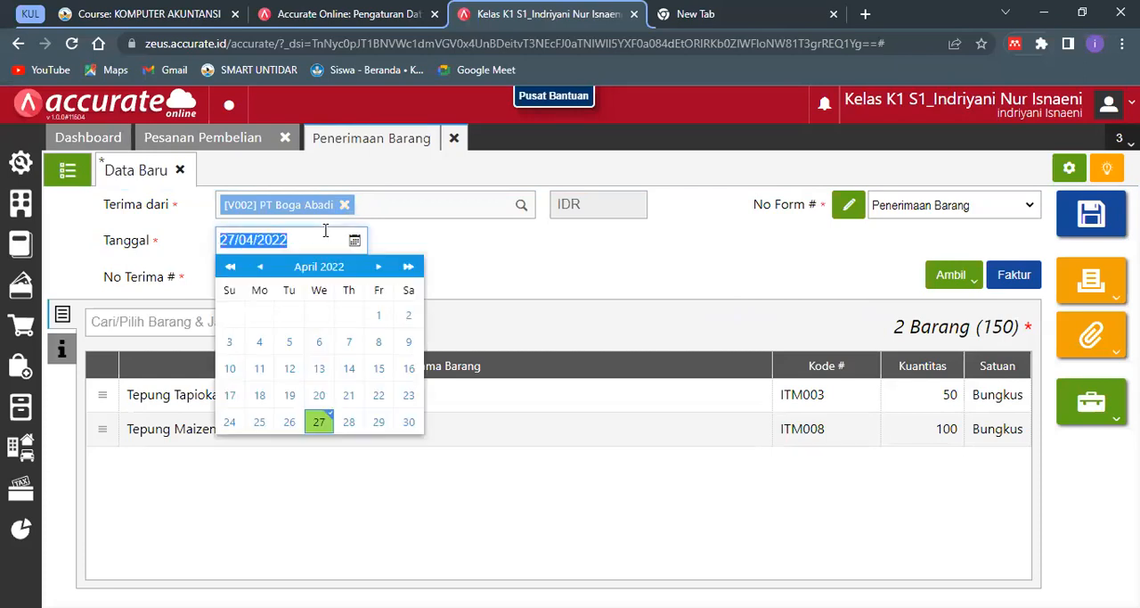
text(11/01/2)
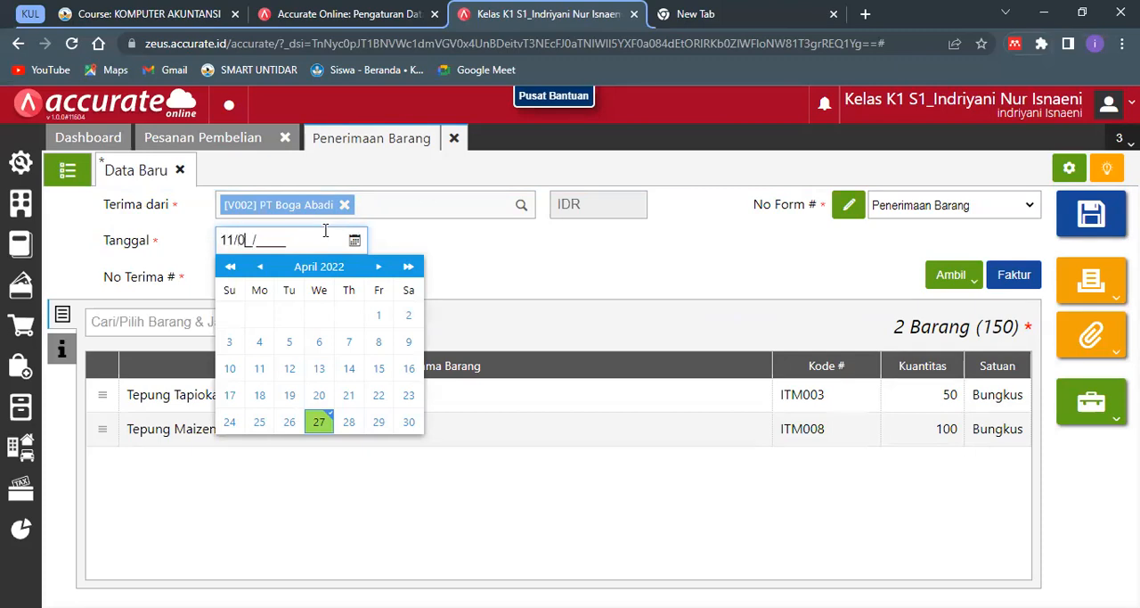
text(018)
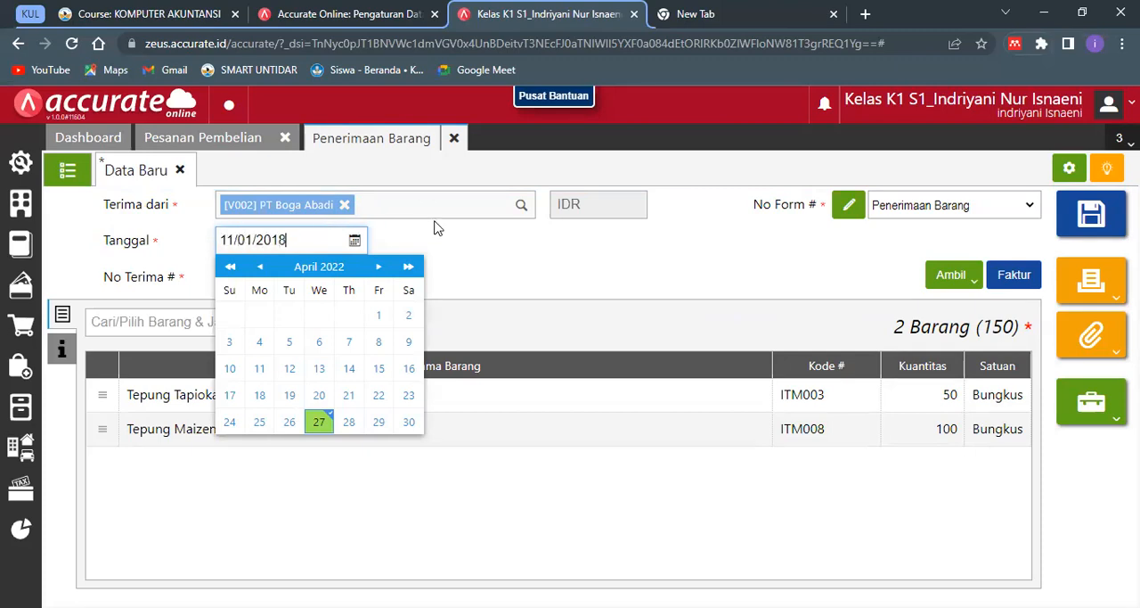
key(Return)
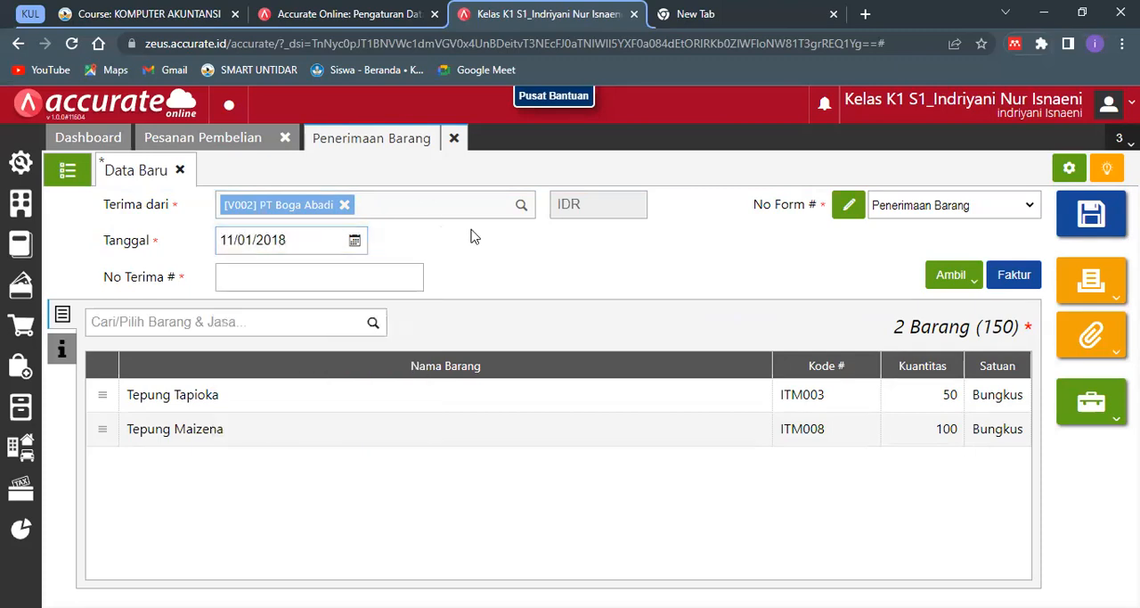
- Enter 009876 as the goods receipt's No Terima # and check its Tgl Kirim under Info lainnya
click(390, 268)
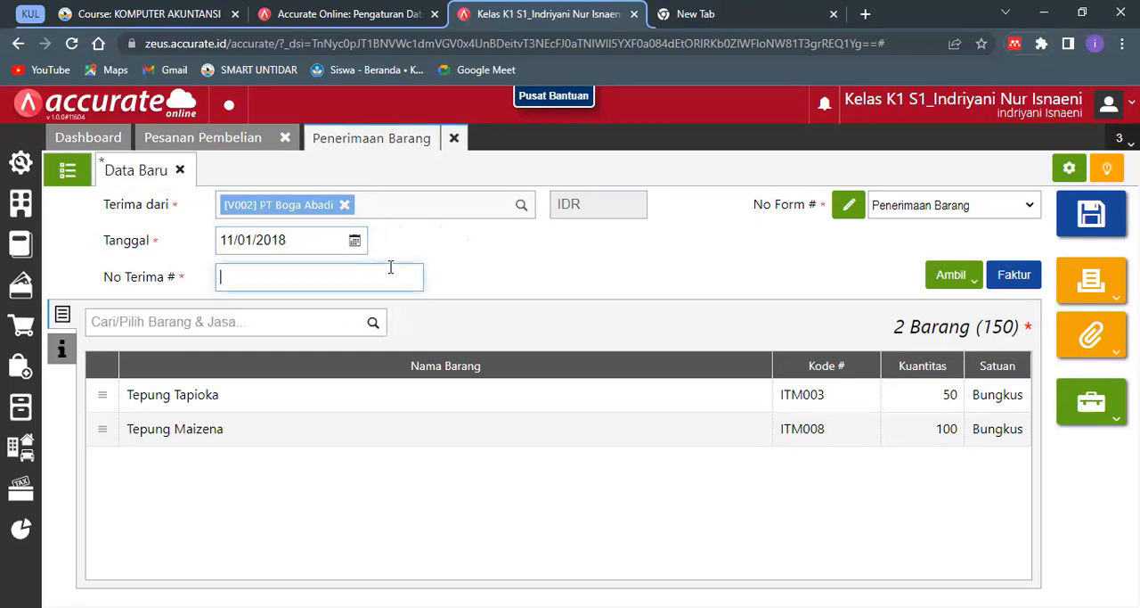
text(009876)
click(512, 296)
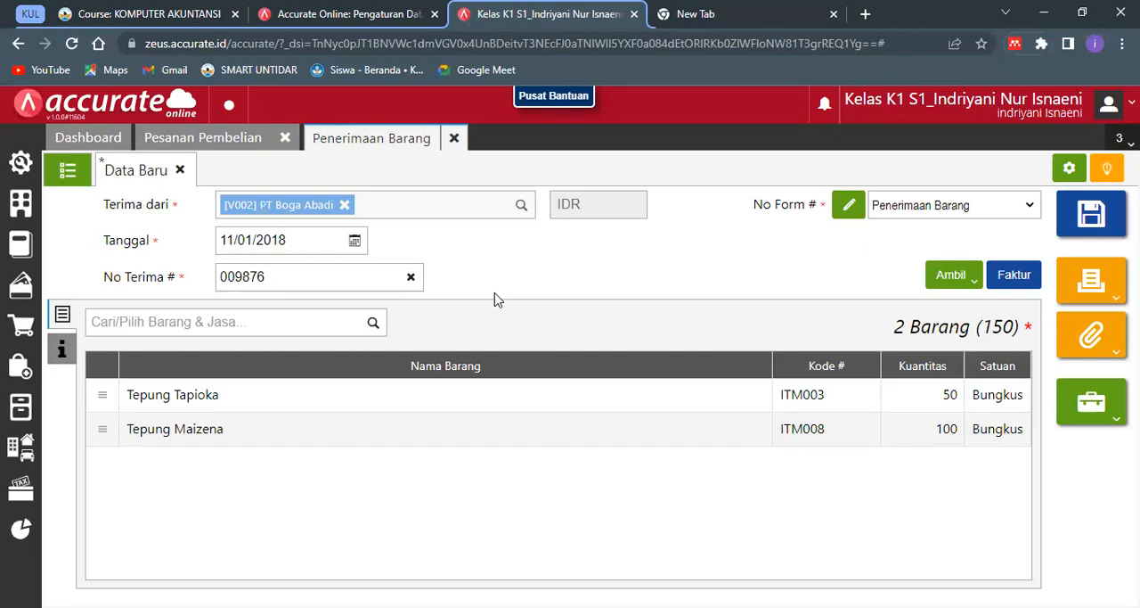
click(77, 356)
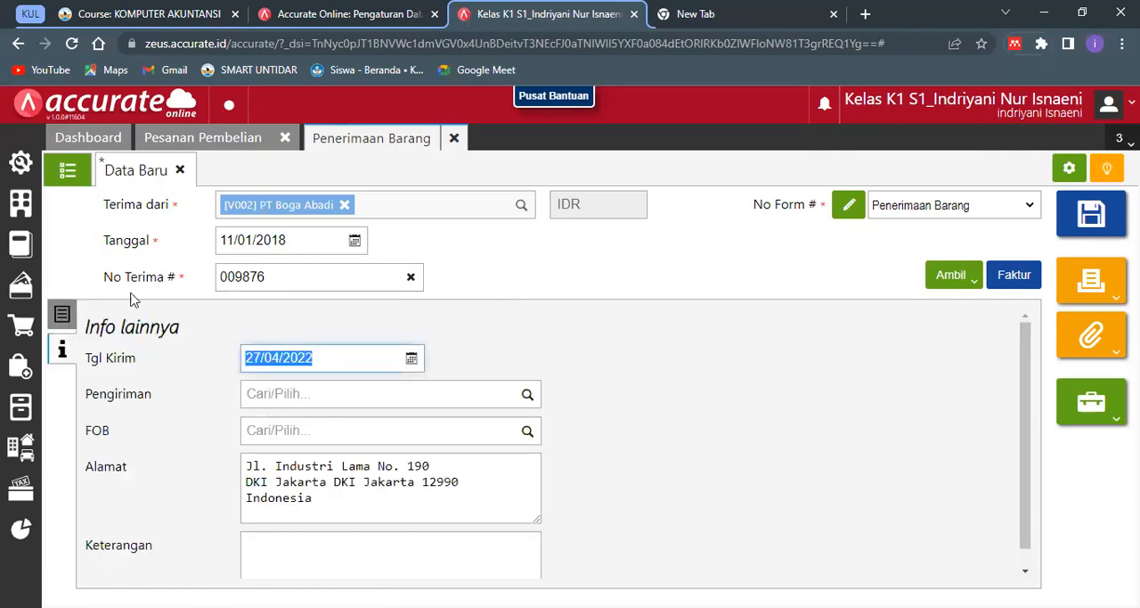
click(63, 317)
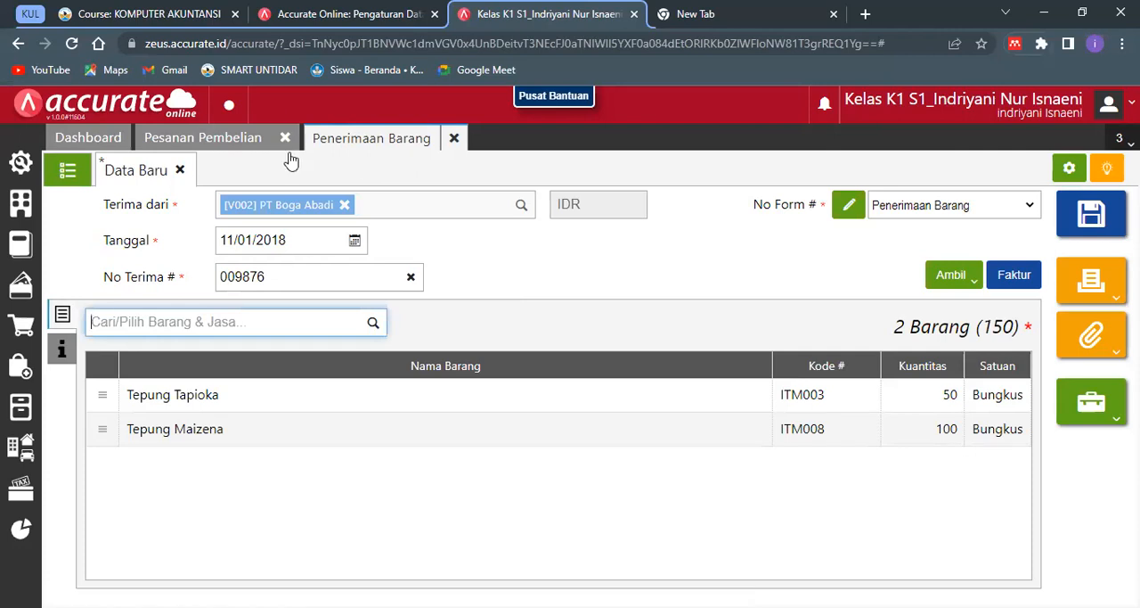
- Check the Tgl Pengiriman field under Info lainnya of the blank purchase order form
click(231, 139)
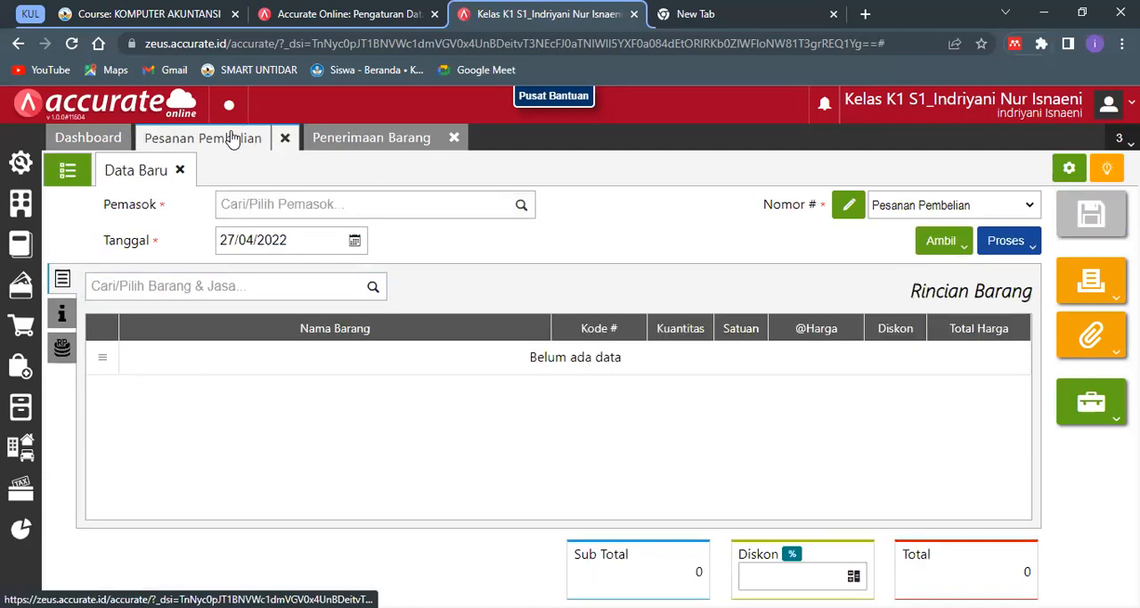
click(64, 325)
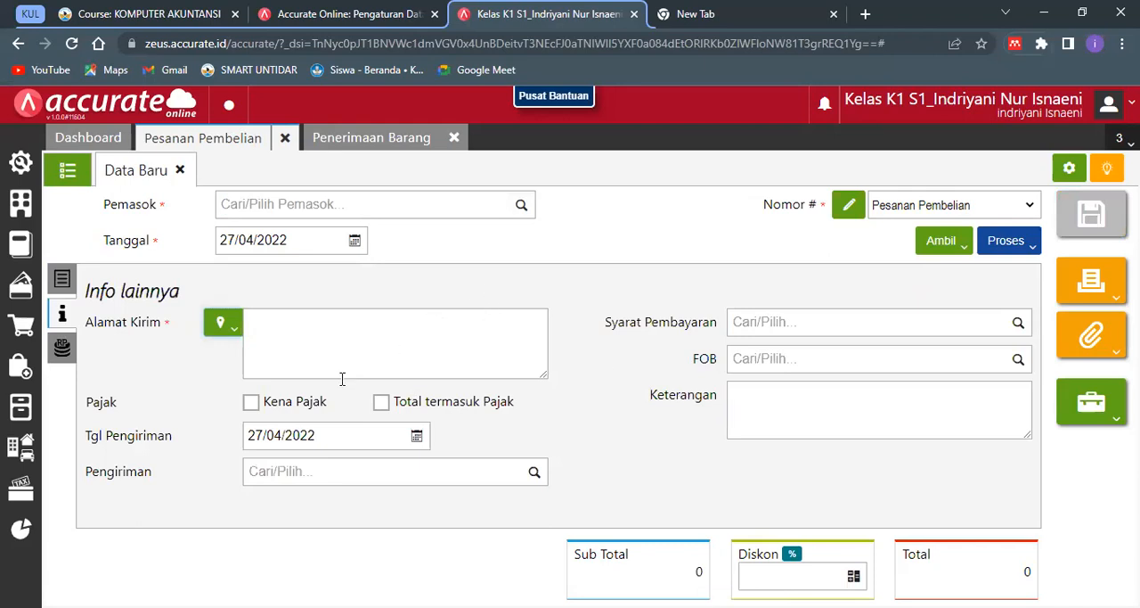
click(324, 431)
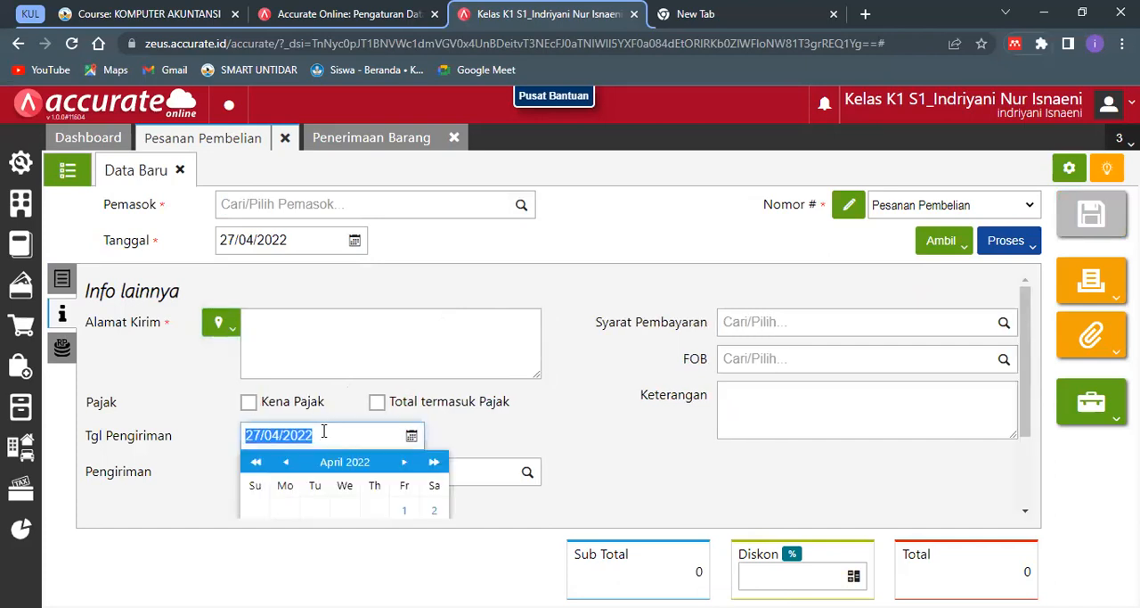
click(301, 272)
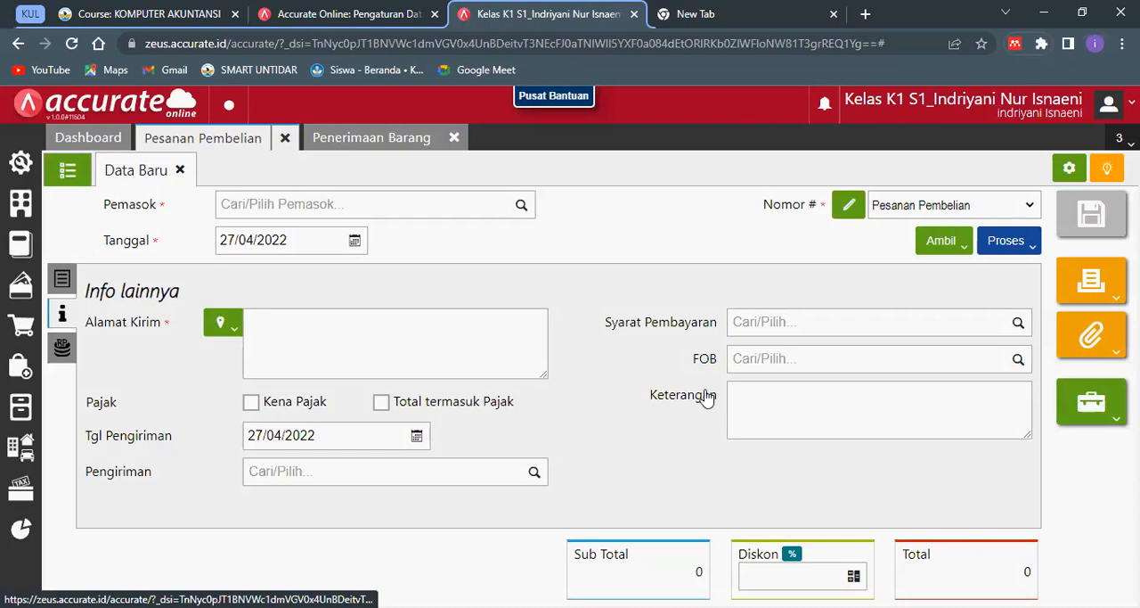
- Close the goods receipt (Penerimaan Barang) and open the list of saved purchase orders
key(Return)
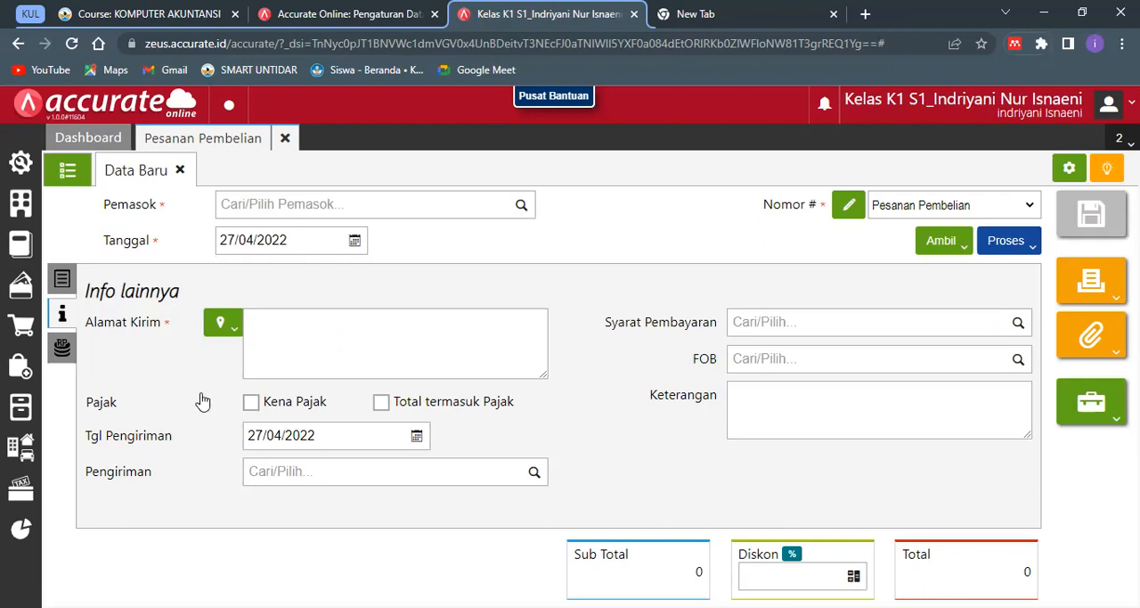
click(62, 279)
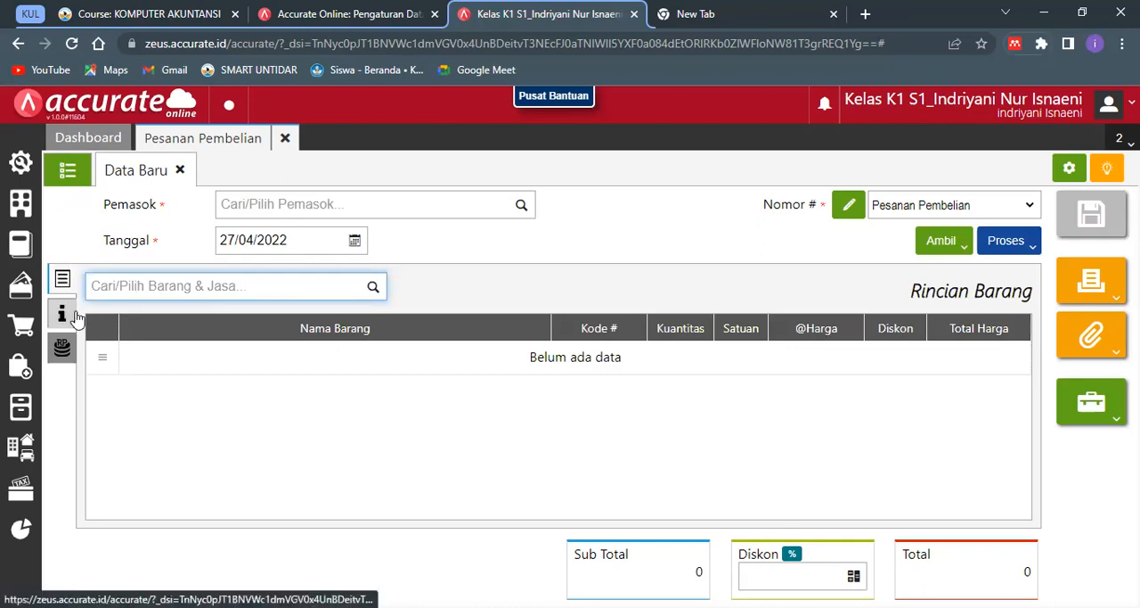
click(67, 183)
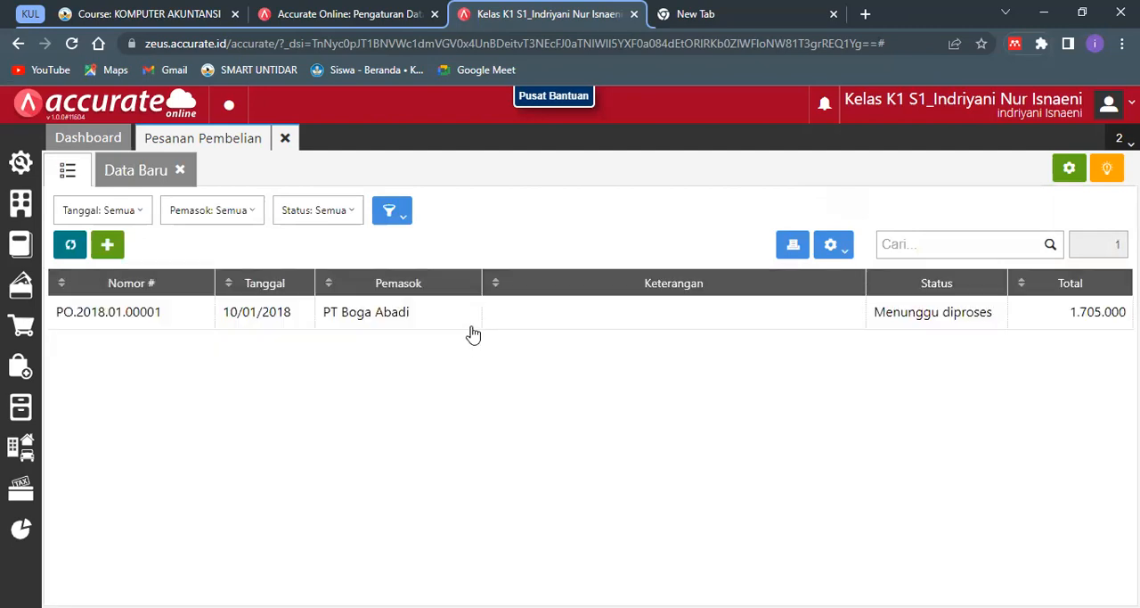
- Open the saved PT Boga Abadi purchase order and set its Tgl Pengiriman under Info lainnya to 10/01/2018
double_click(471, 328)
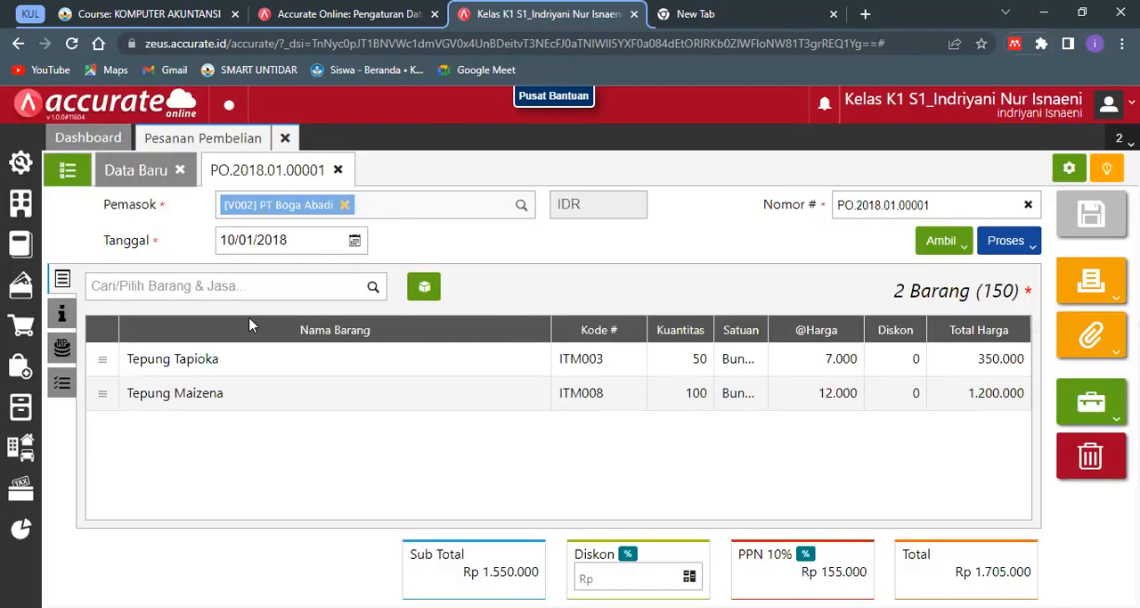
click(59, 316)
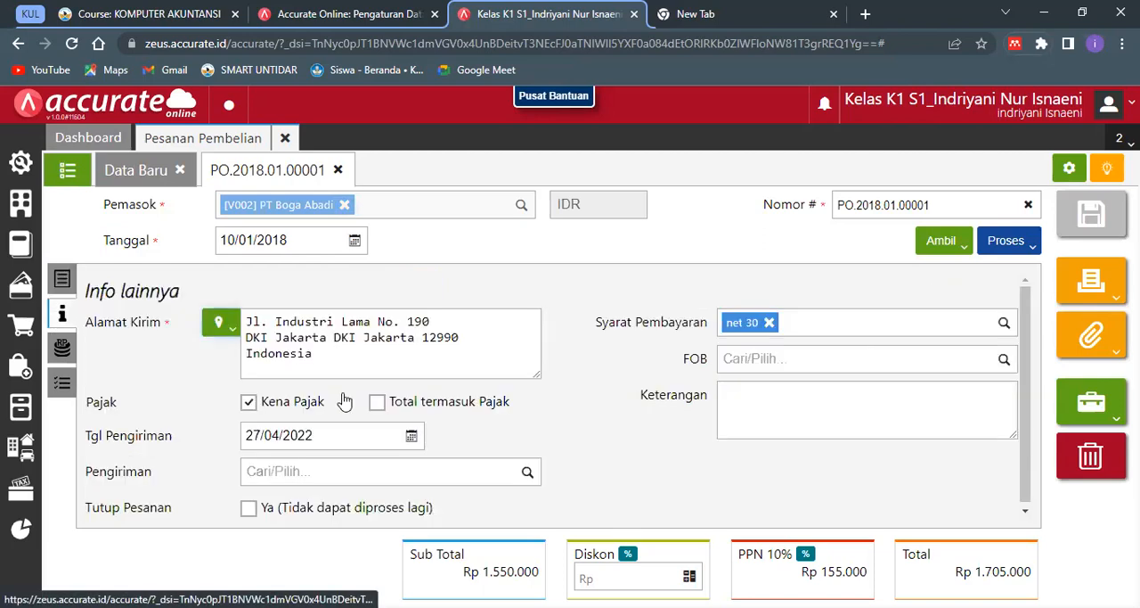
click(750, 415)
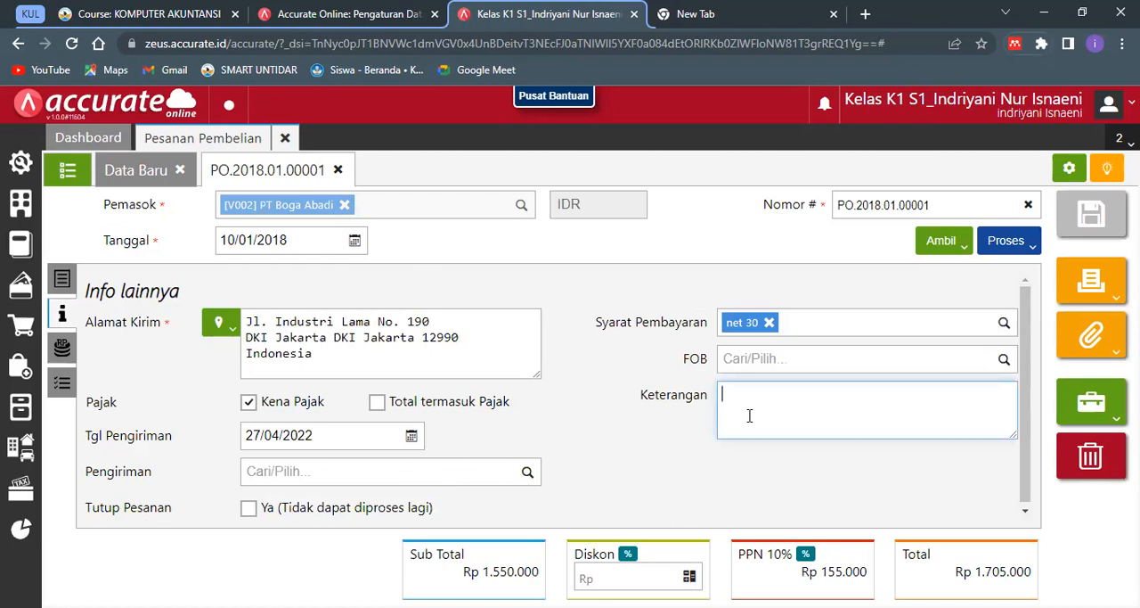
click(379, 429)
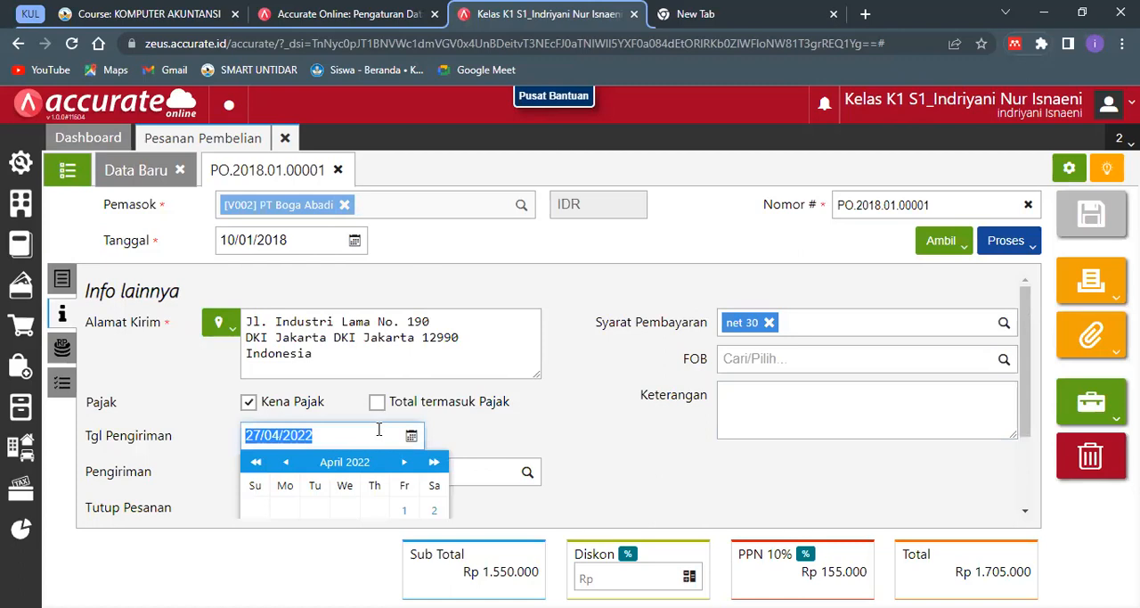
text(10/01/2018)
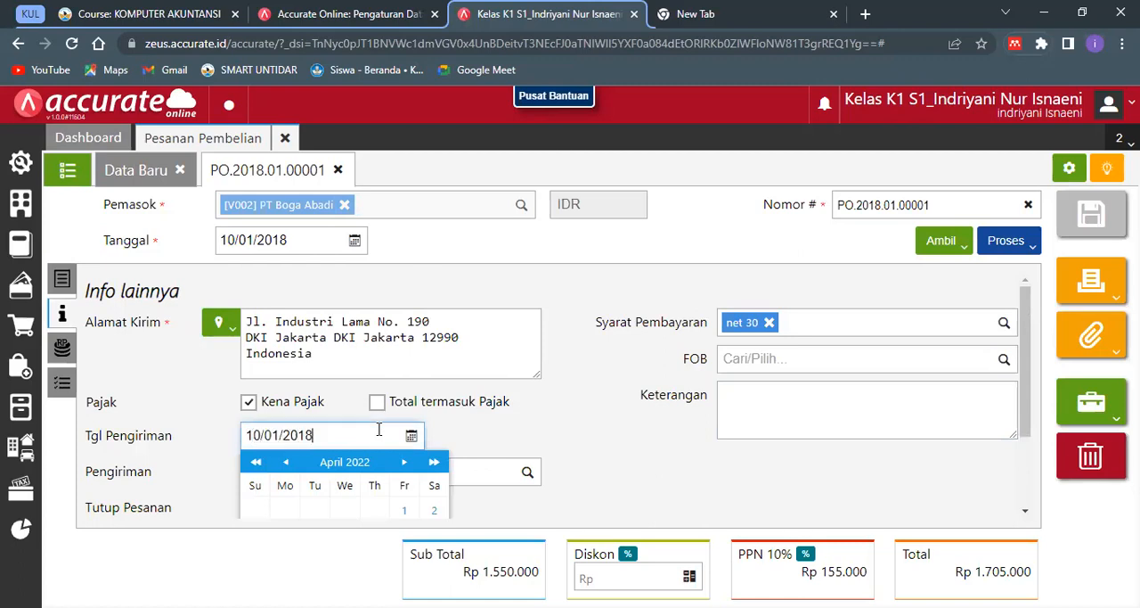
click(453, 436)
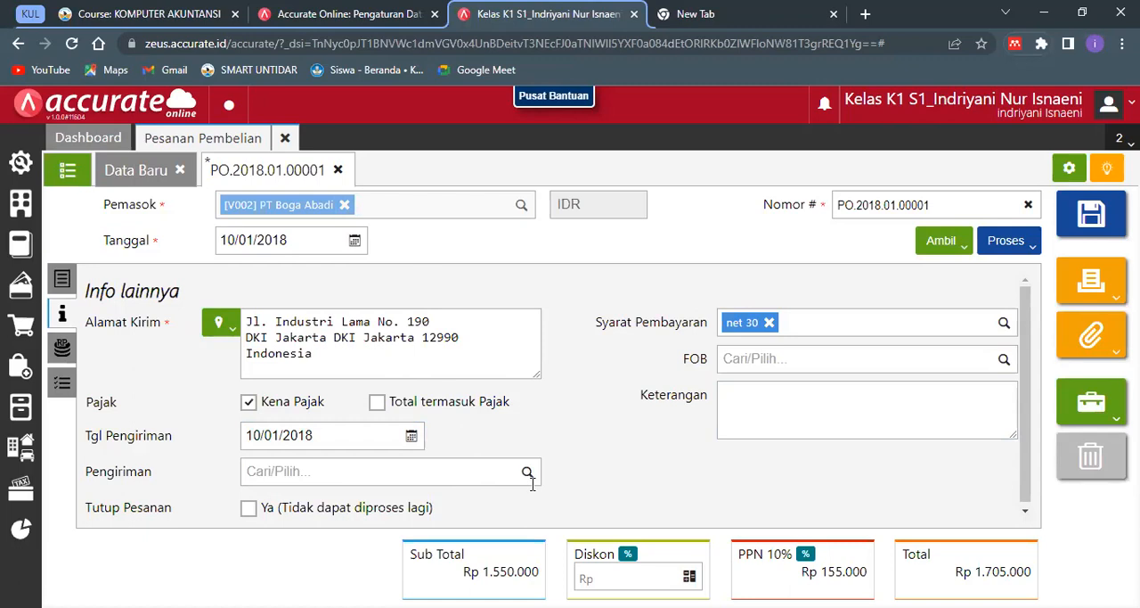
- Enter "PO atas permintaan pembelian pihak Gudang" as the purchase order's Keterangan
click(751, 422)
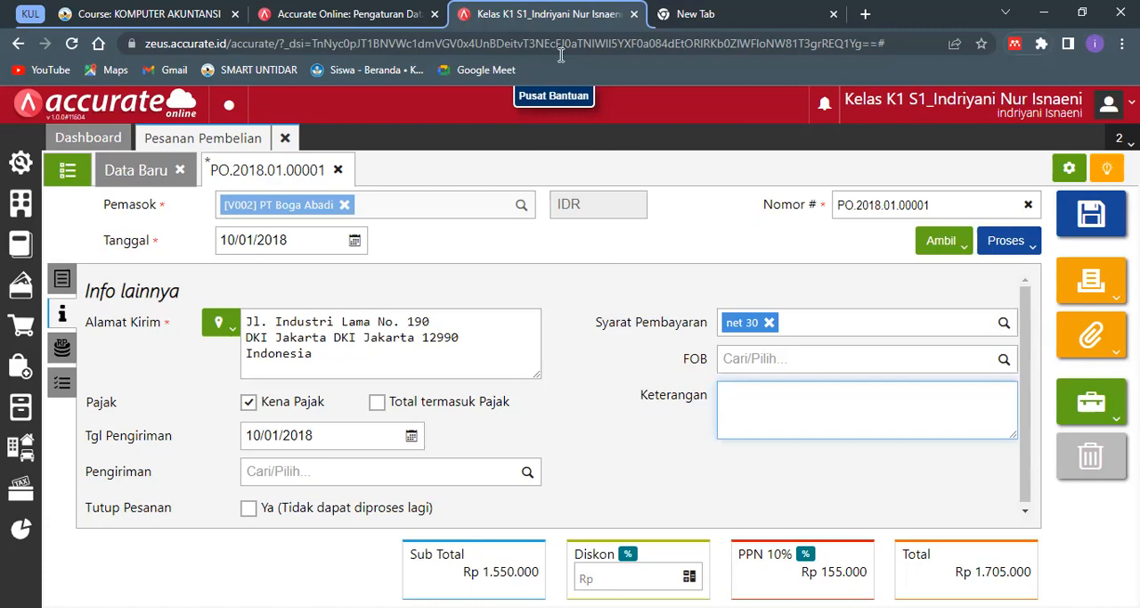
key(alt+Tab)
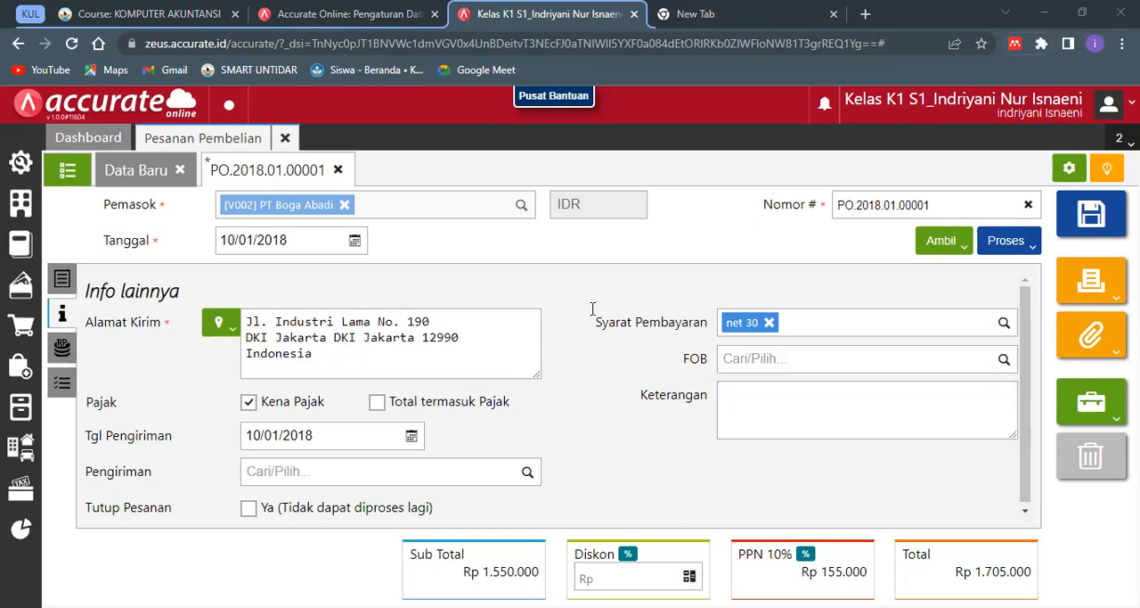
click(723, 386)
text(PO ata)
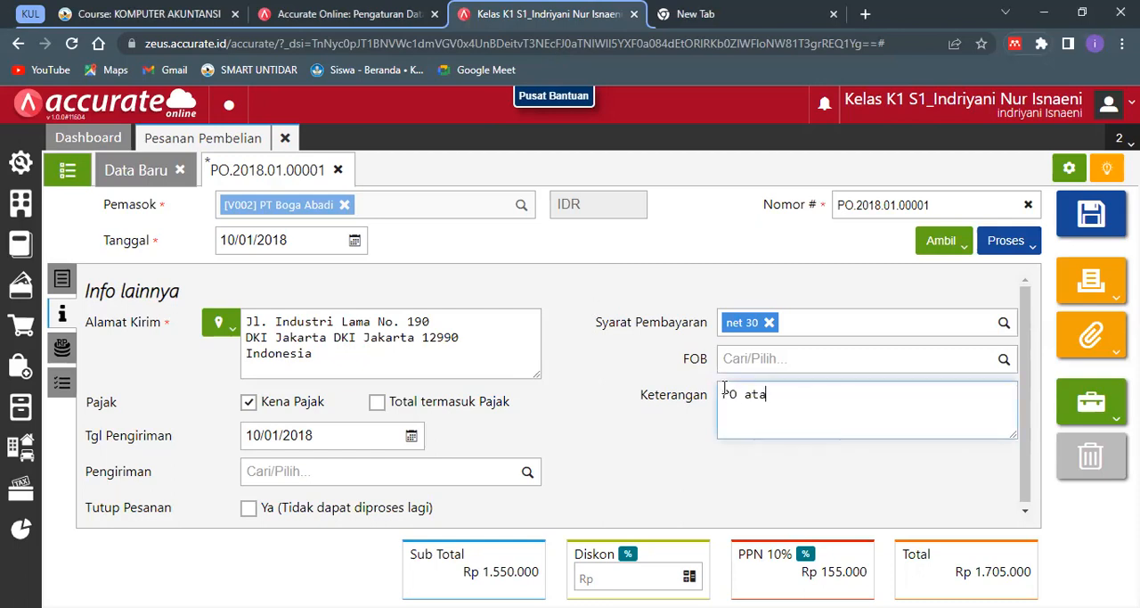
text(s permintaan )
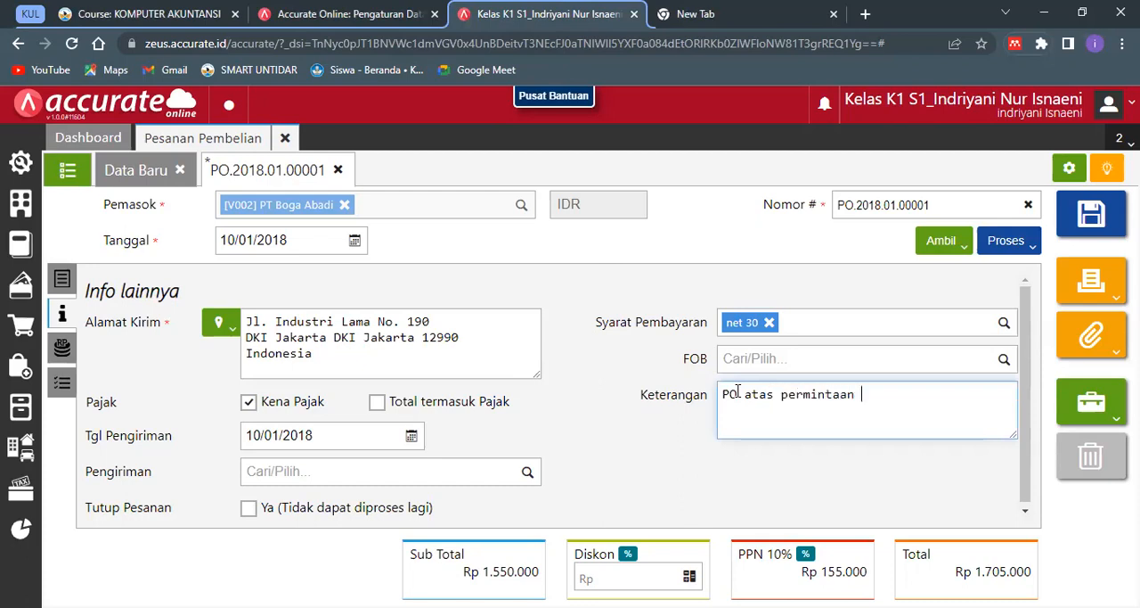
text(pembelian piha)
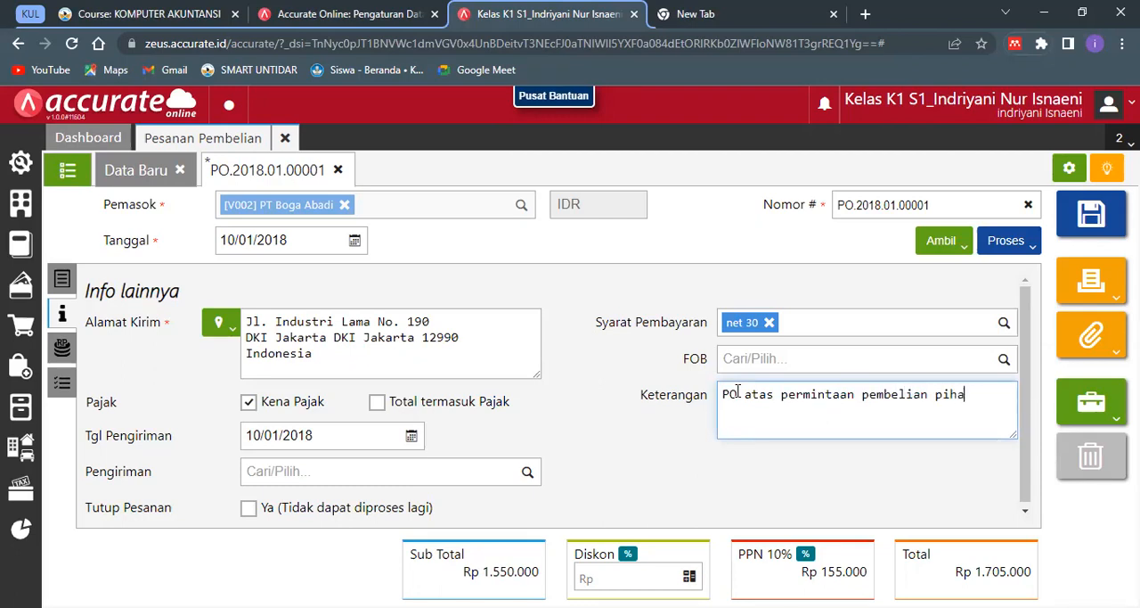
text(k Gudang)
click(823, 494)
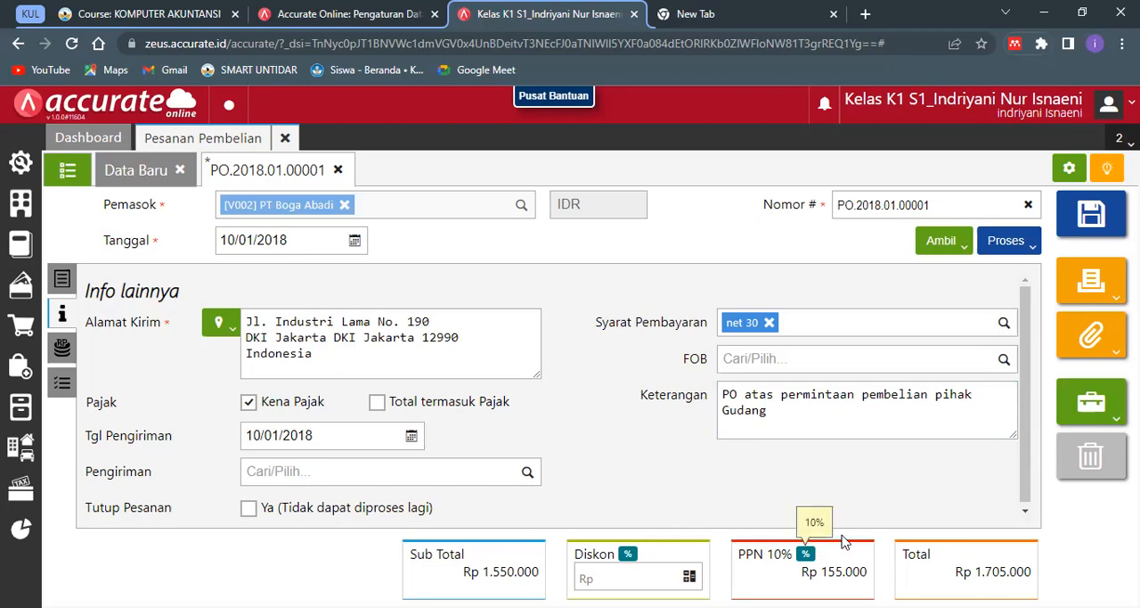
- Process the updated purchase order into a goods receipt (Penerimaan) dated 11/01/2018
click(1023, 243)
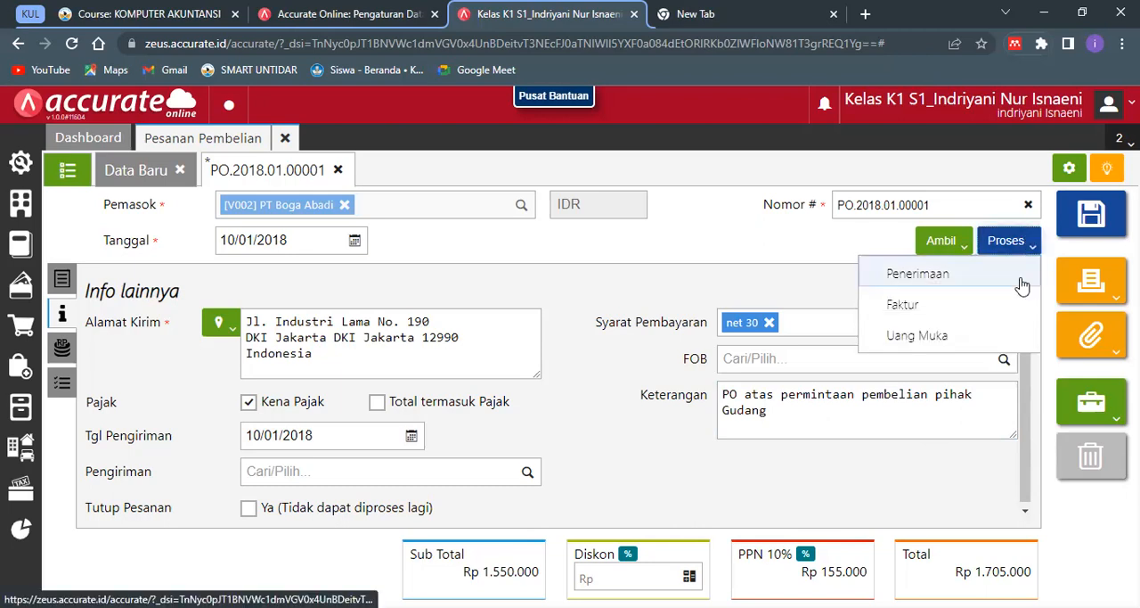
click(949, 276)
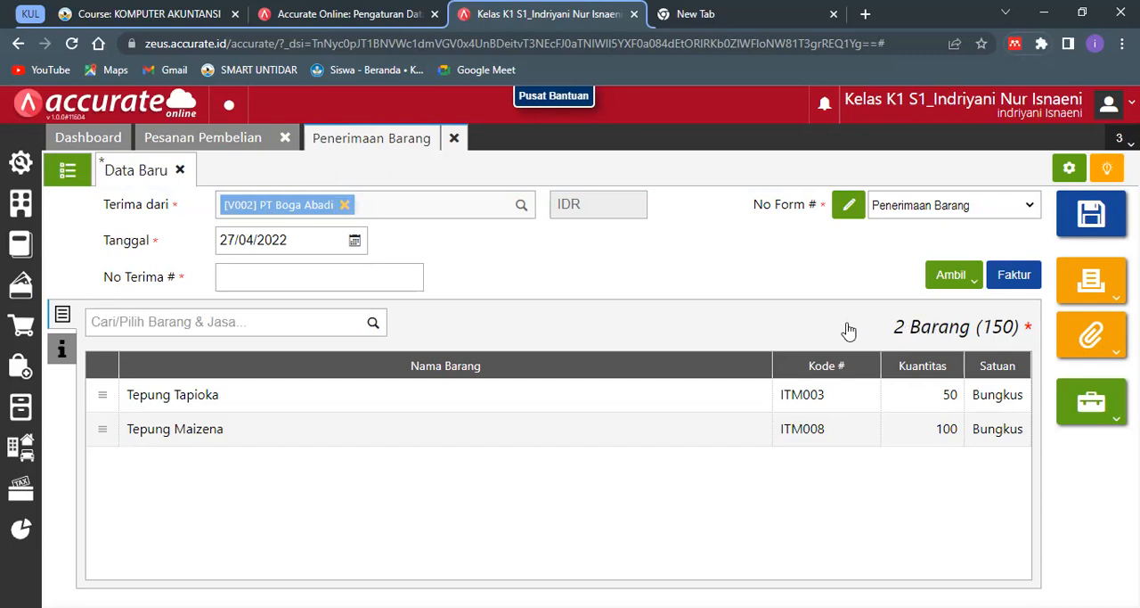
click(325, 240)
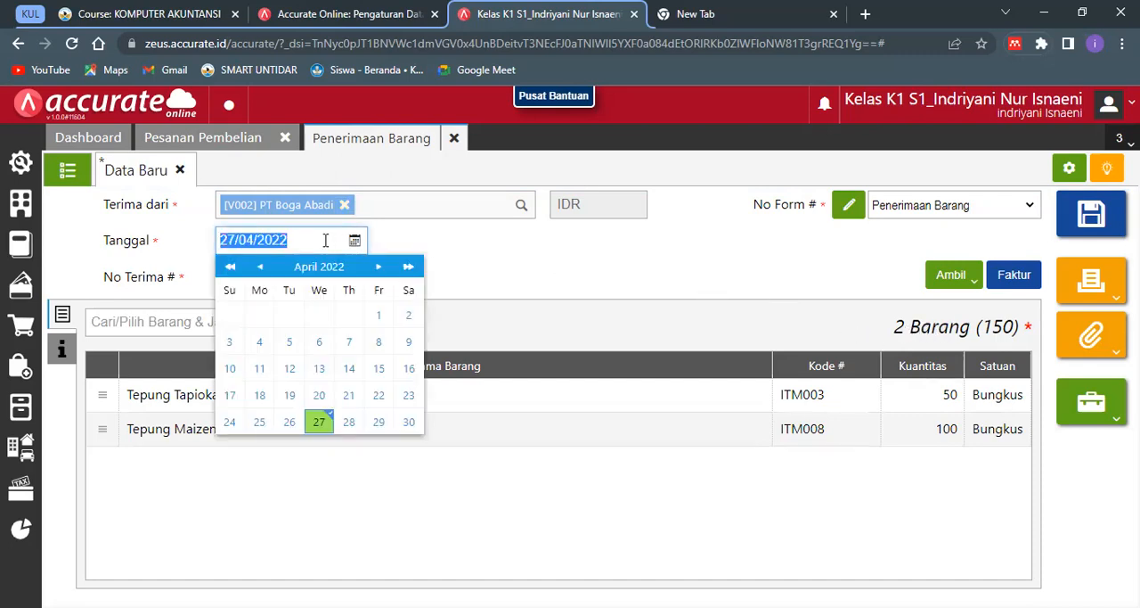
text(11/)
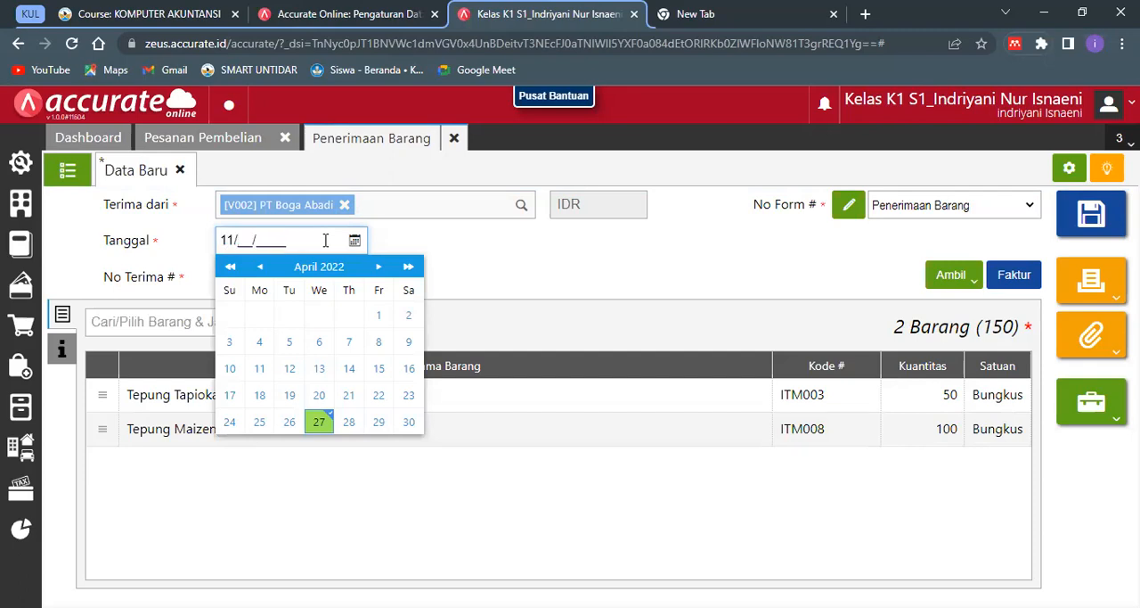
text(01/2018)
click(413, 243)
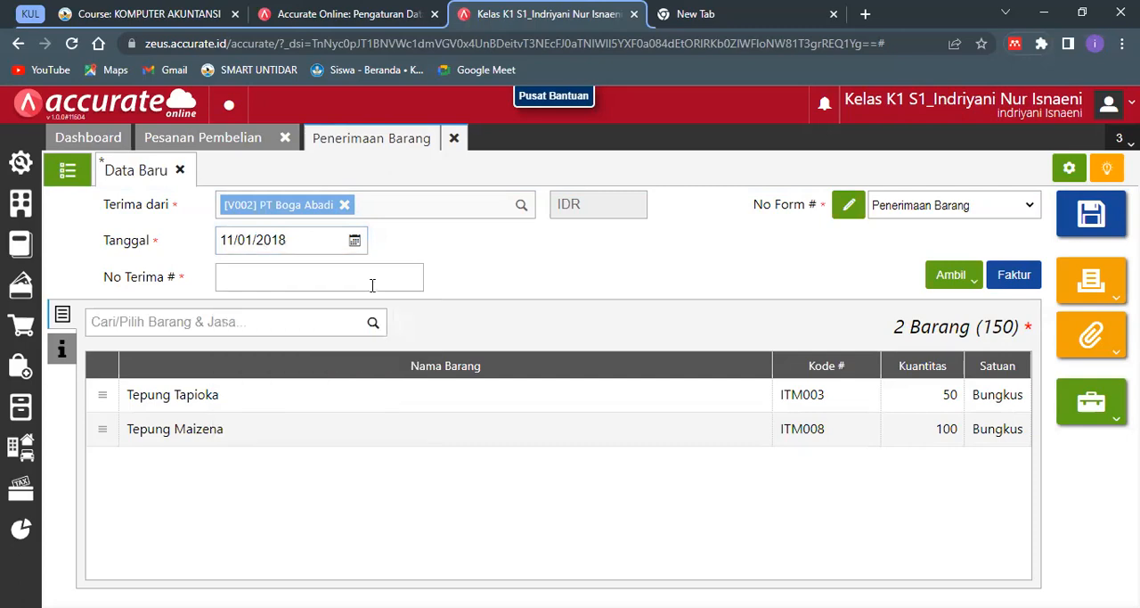
- Enter 009876 as the No Terima # of the goods receipt
click(372, 282)
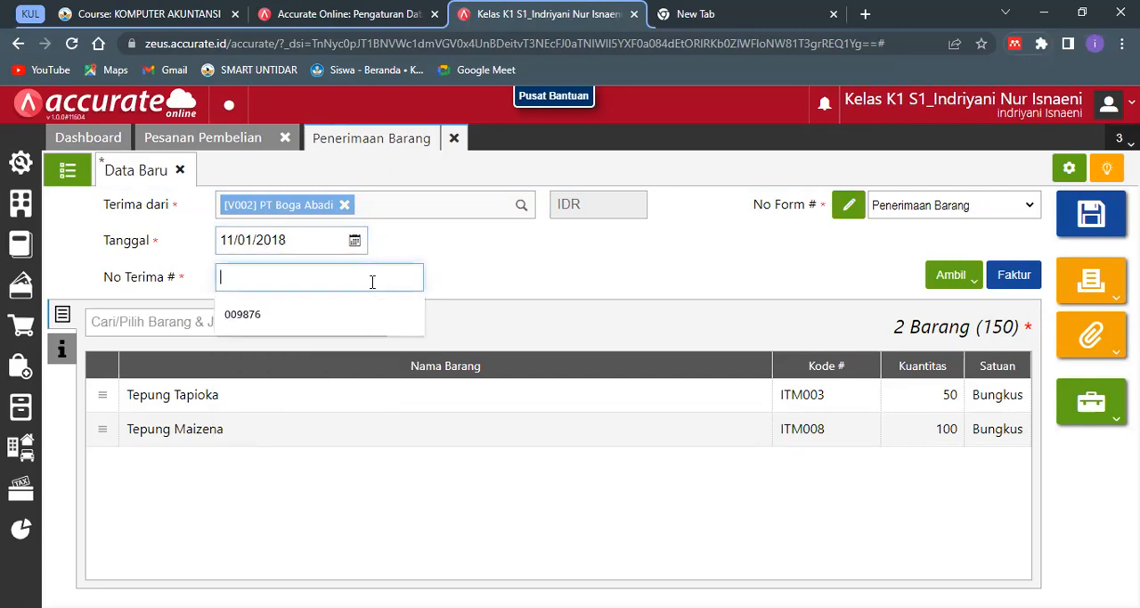
text(00987)
click(379, 314)
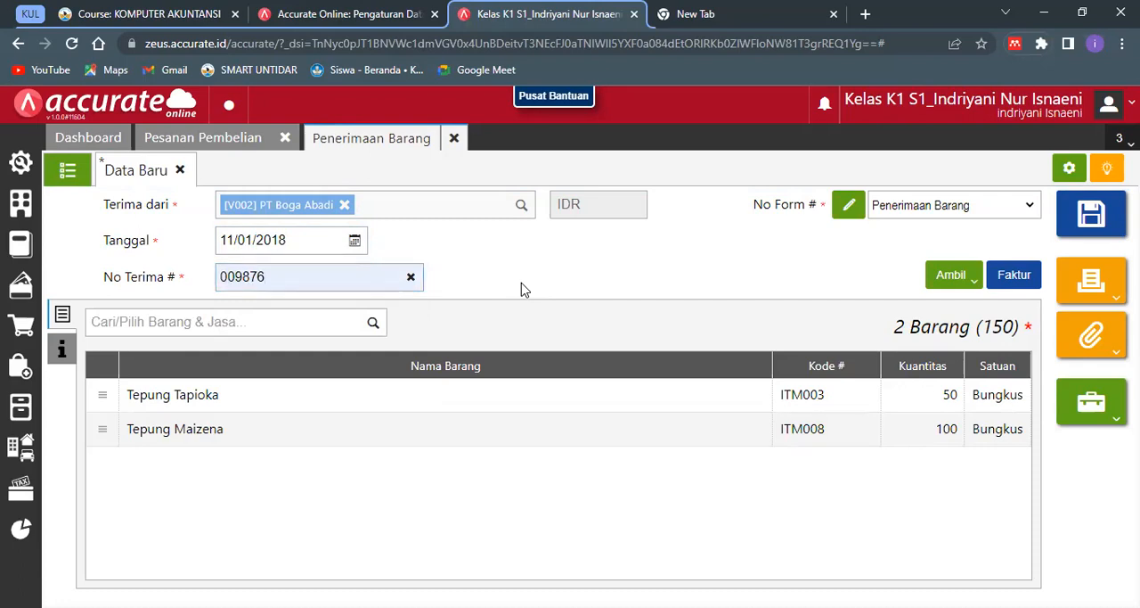
- Replace the goods receipt's Keterangan under Info lainnya with "Barang atas PO tanggal 10 Januari 2018"
click(80, 359)
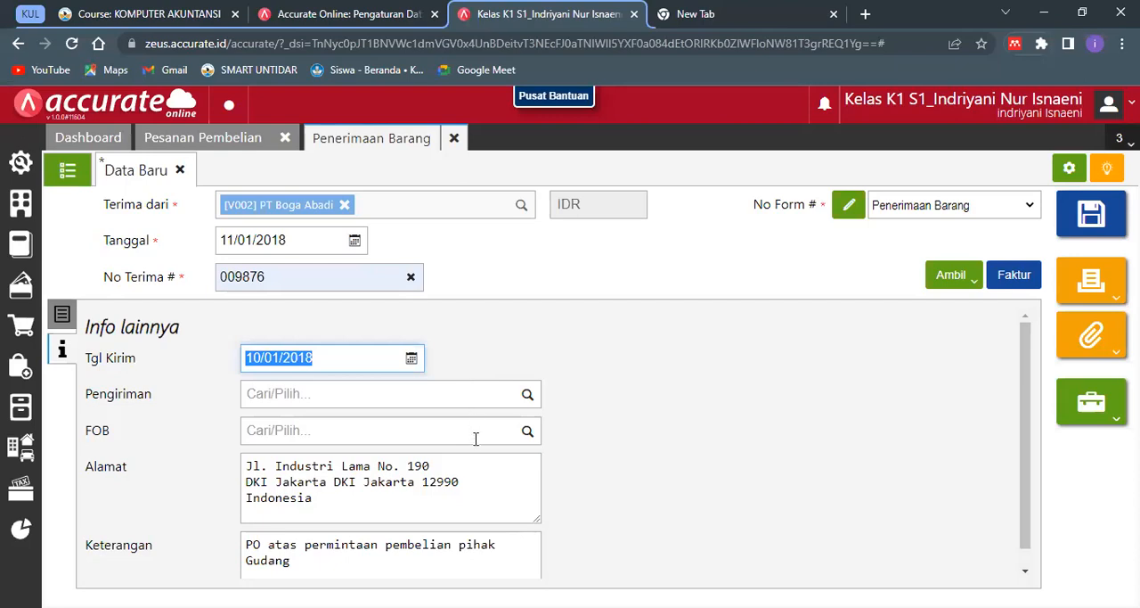
drag(1023, 467, 1022, 556)
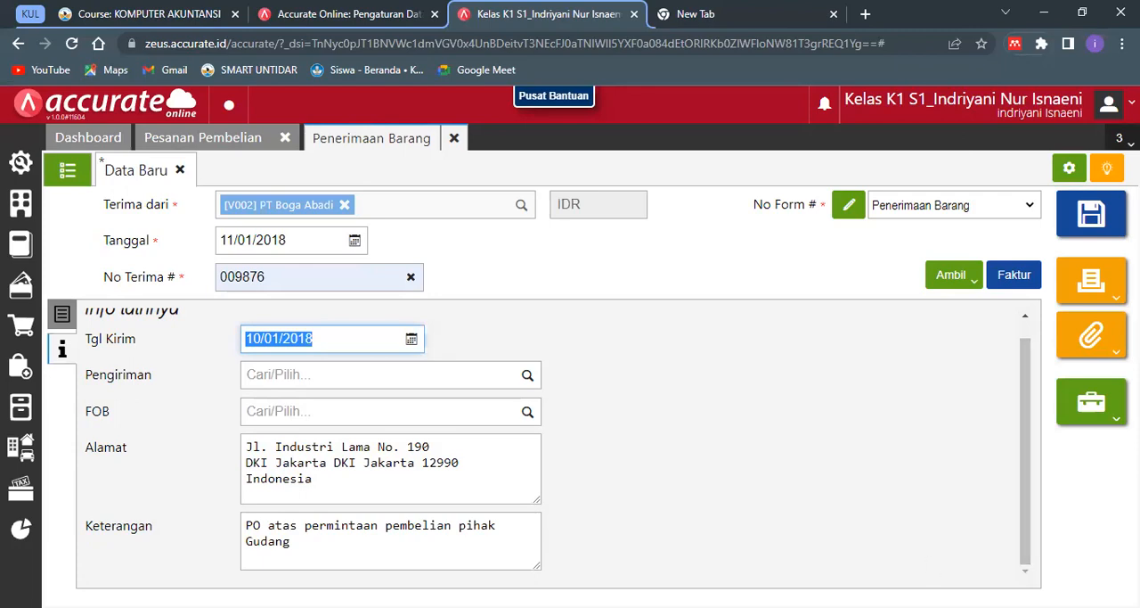
click(424, 546)
drag(425, 546, 247, 526)
key(BackSpace)
text(Barang atas PO)
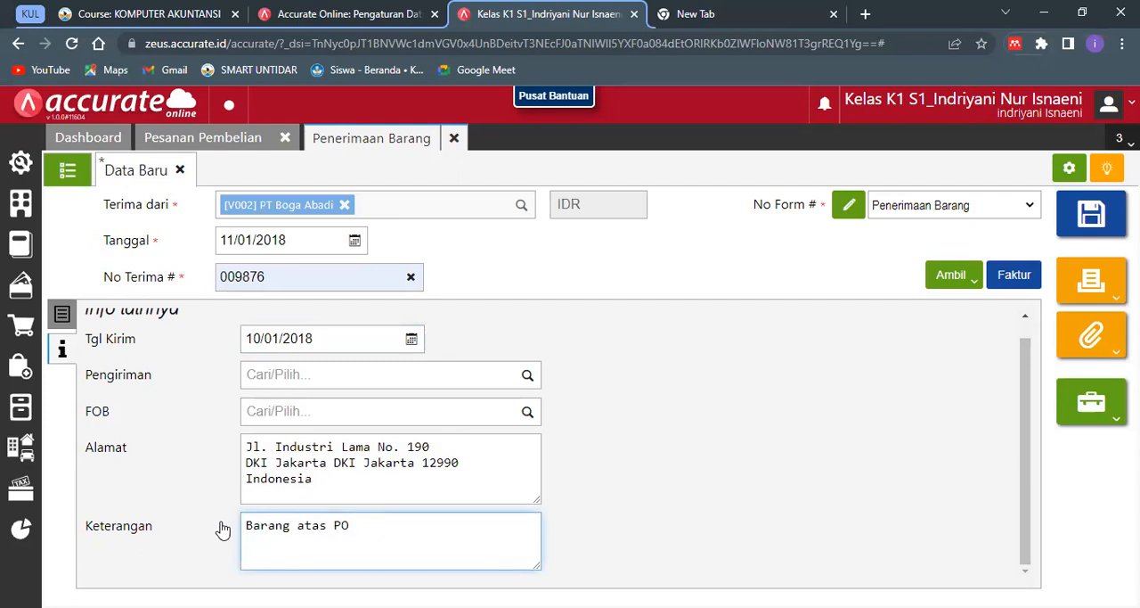
text( tanggal 10 a)
key(BackSpace)
text(Januari)
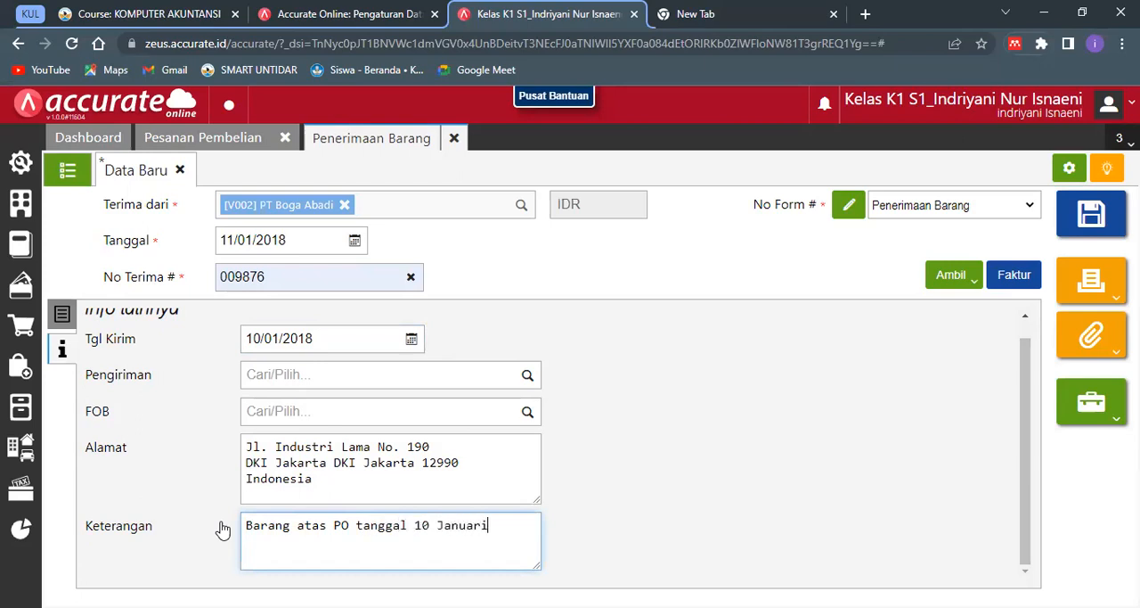
text( 2018)
click(576, 534)
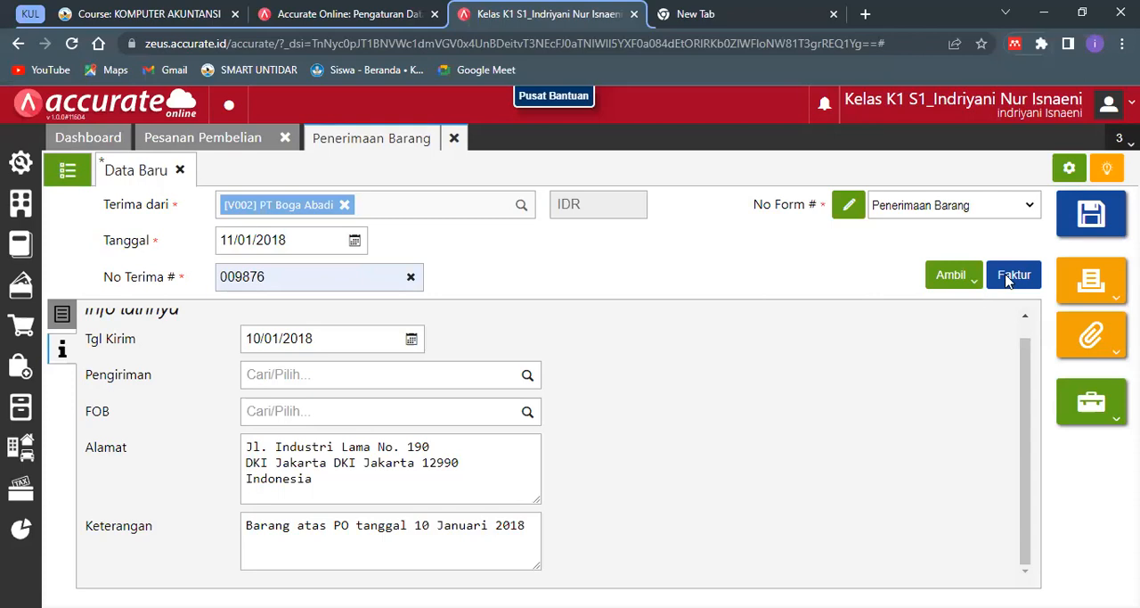
- Process the goods receipt into a purchase invoice (Faktur Pembelian) and set the invoice's Tanggal to 12/01/2018
click(1011, 278)
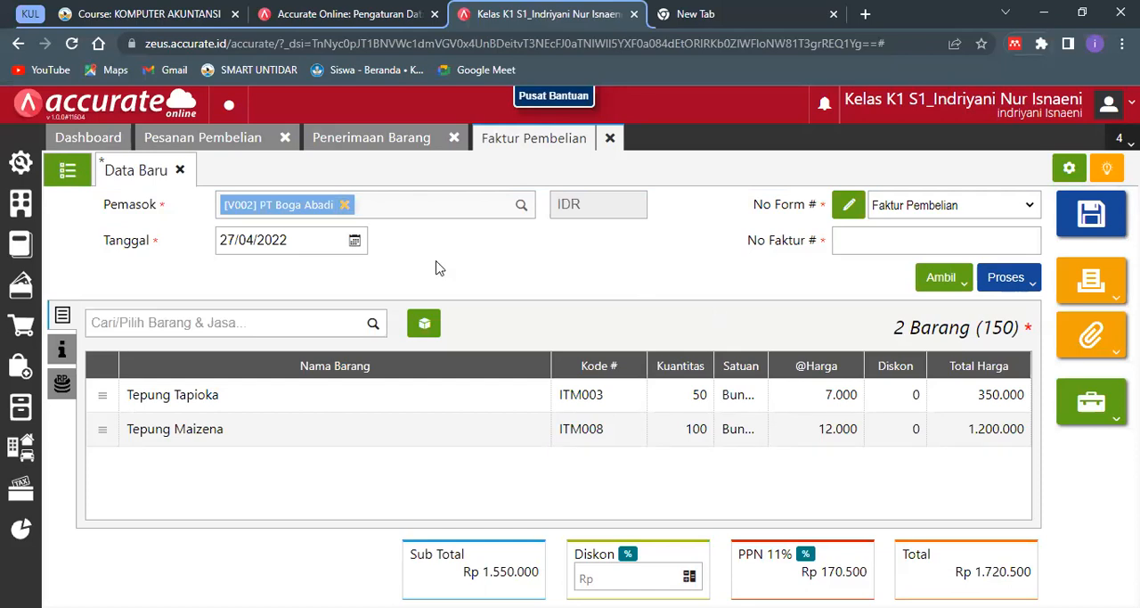
click(266, 240)
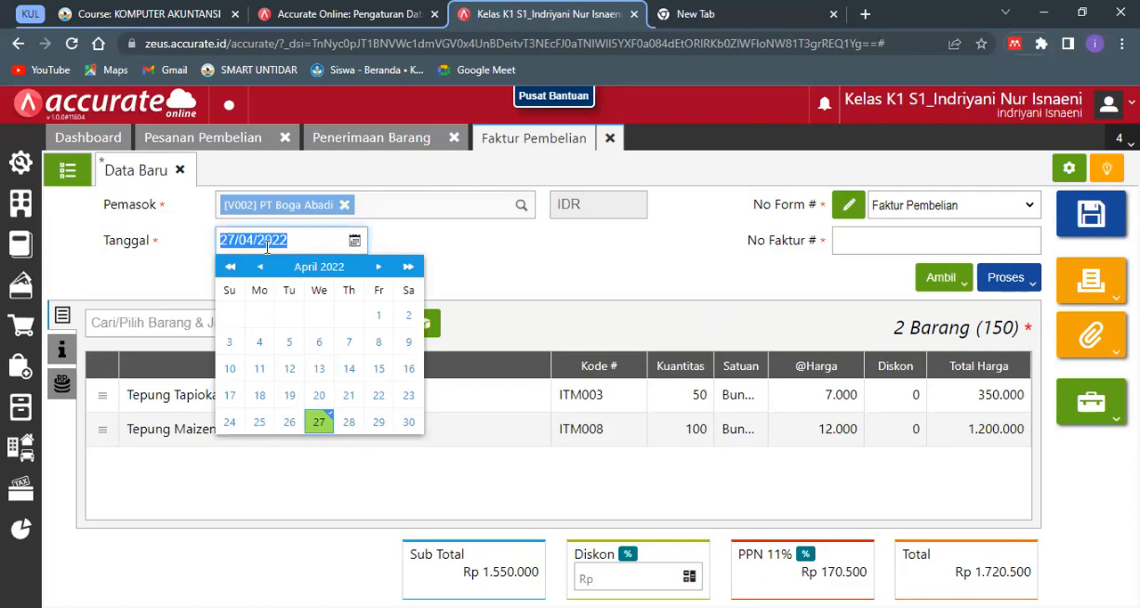
text(12/01/2018)
click(713, 254)
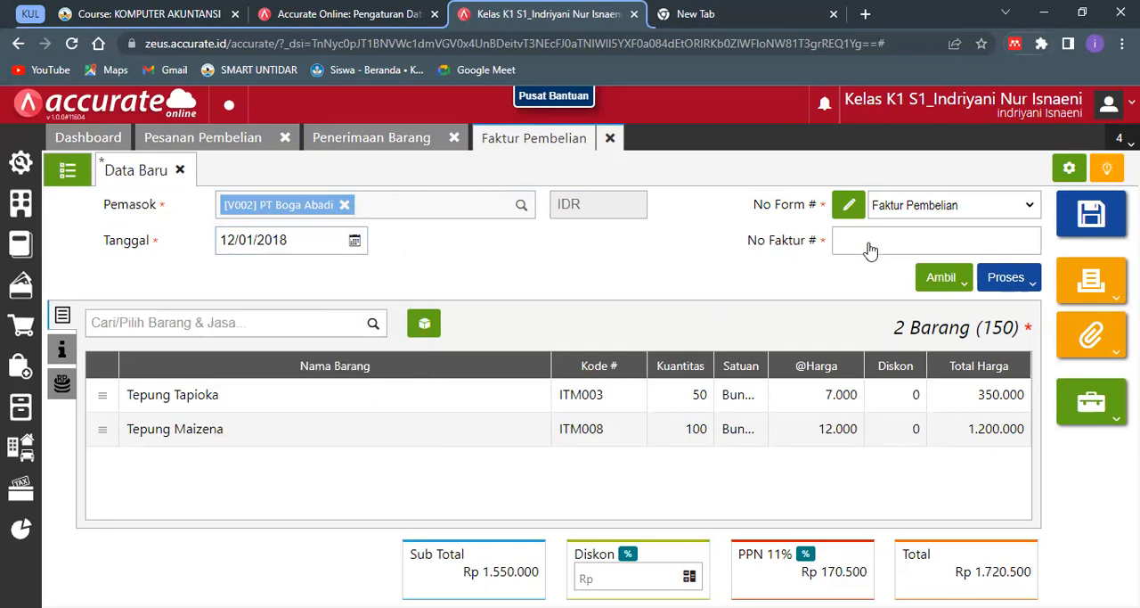
- Enter Invoice-Boga/2018-099 as the purchase invoice's No Faktur #
click(873, 243)
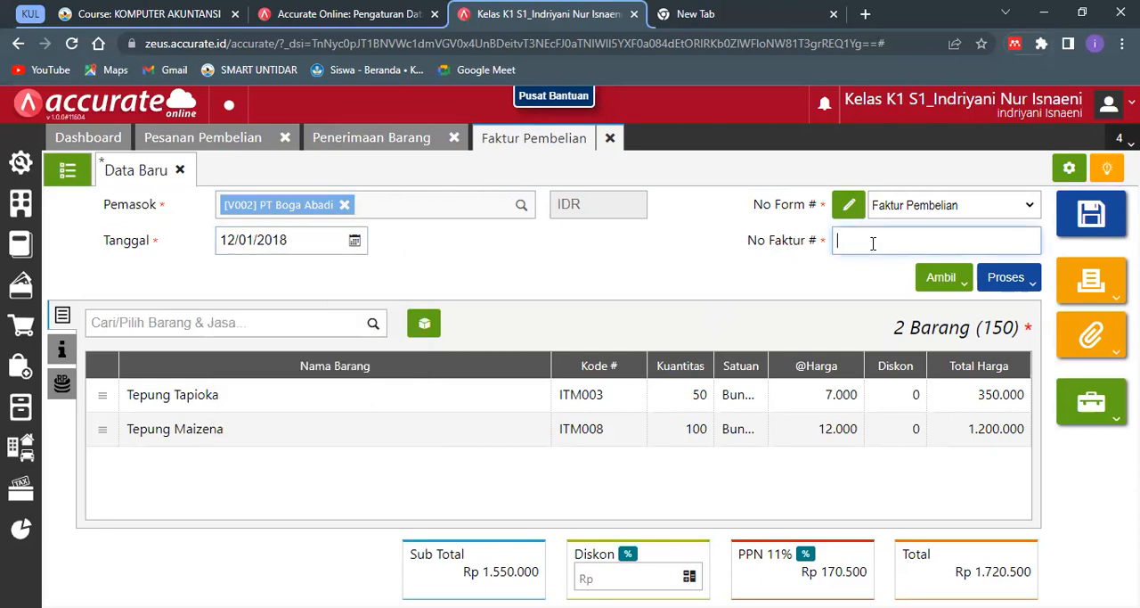
text(Invoice-Boga/2018-099)
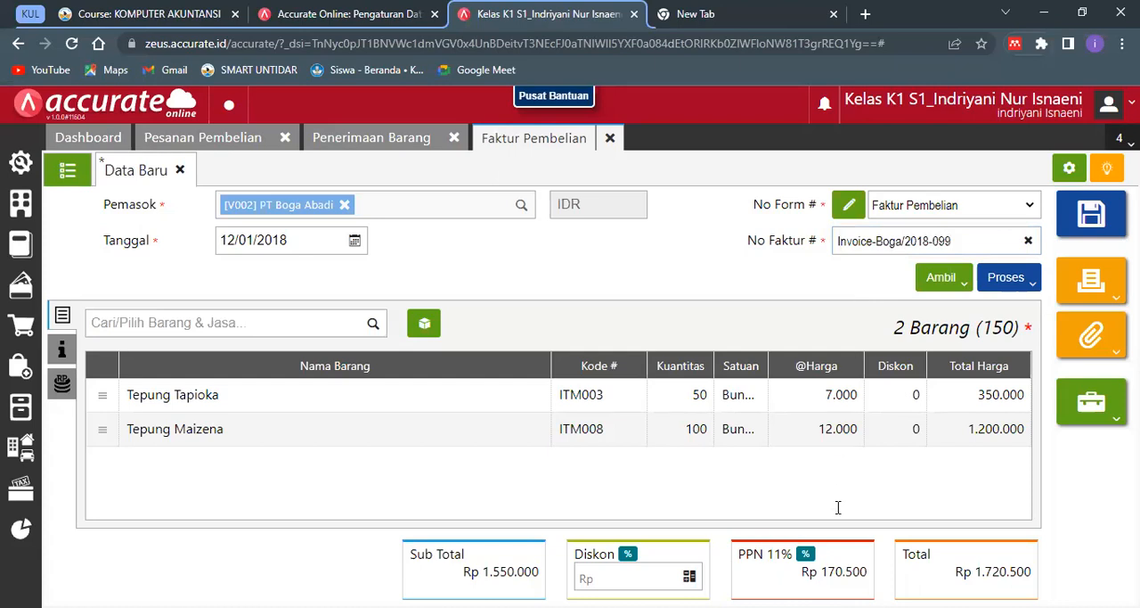
- Change the purchase invoice's Tarif PPN to 10%
click(805, 553)
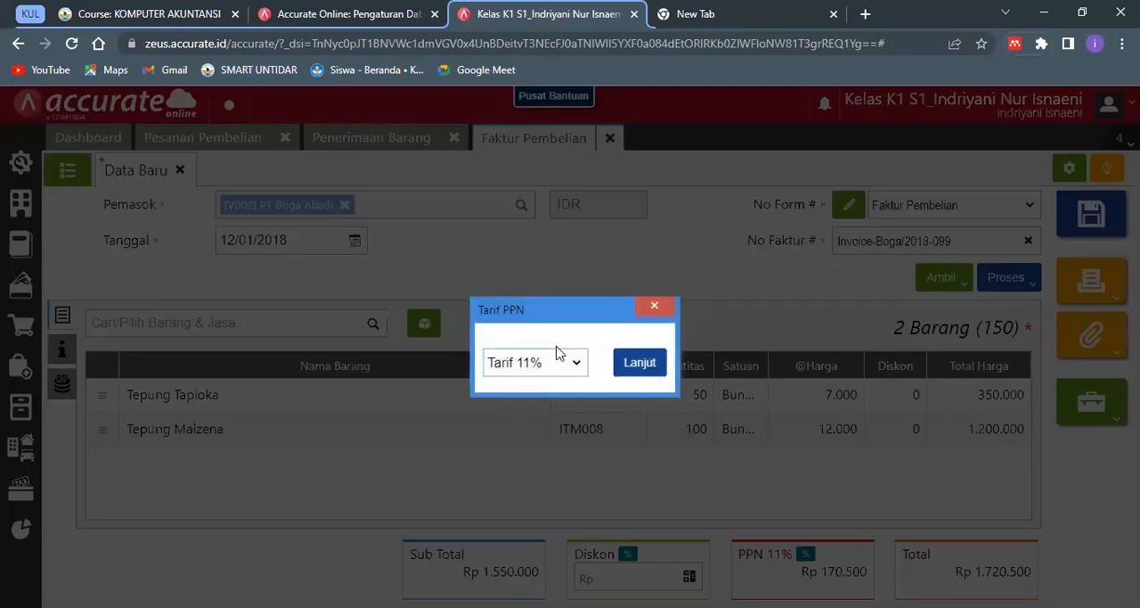
click(577, 369)
click(575, 380)
click(638, 363)
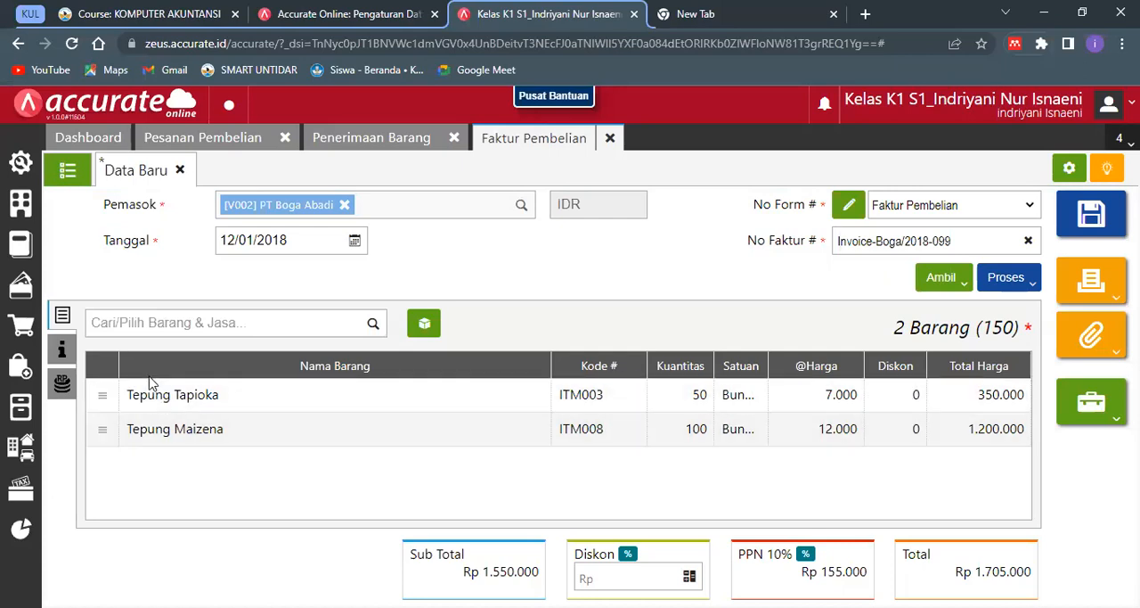
- Review the purchase invoice's delivery date, payment terms, tax details and Keterangan under Info lainnya
click(74, 344)
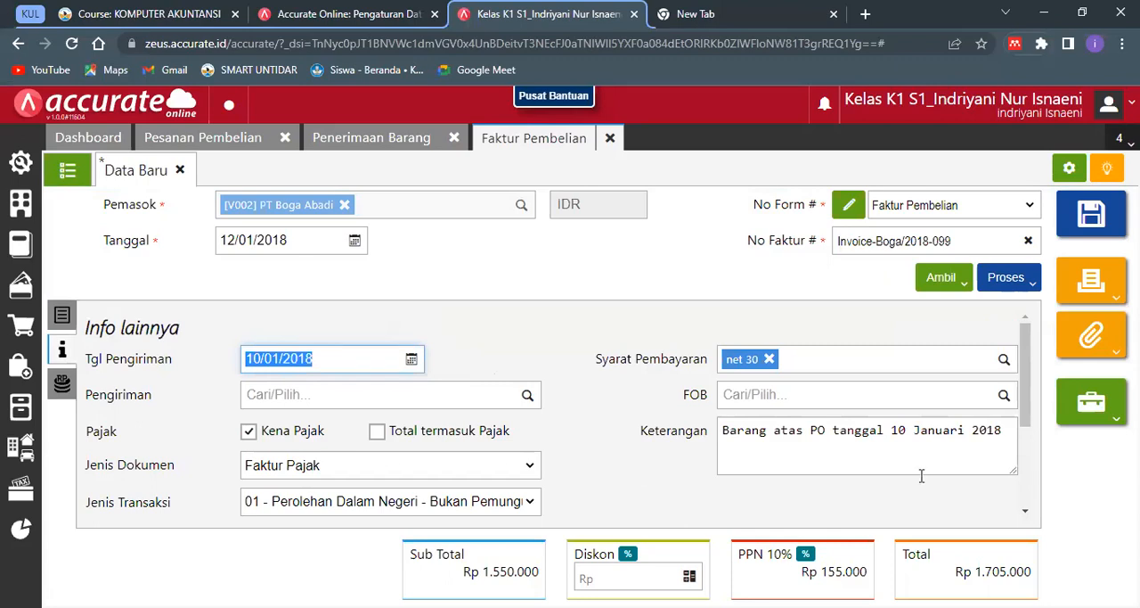
drag(1025, 422, 1033, 505)
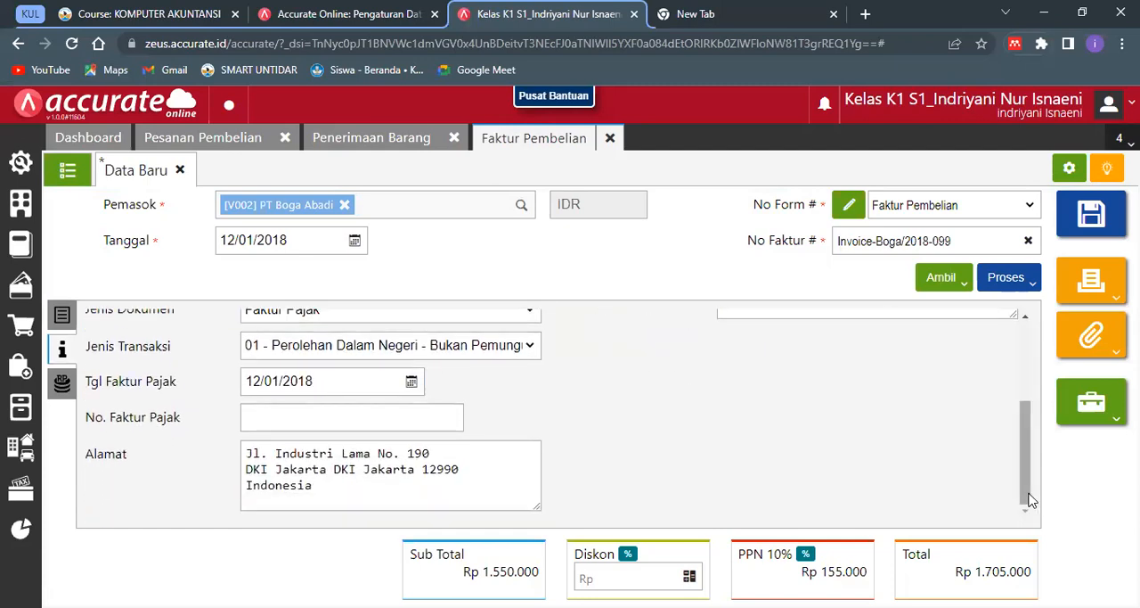
scroll(1028, 443, up, 2)
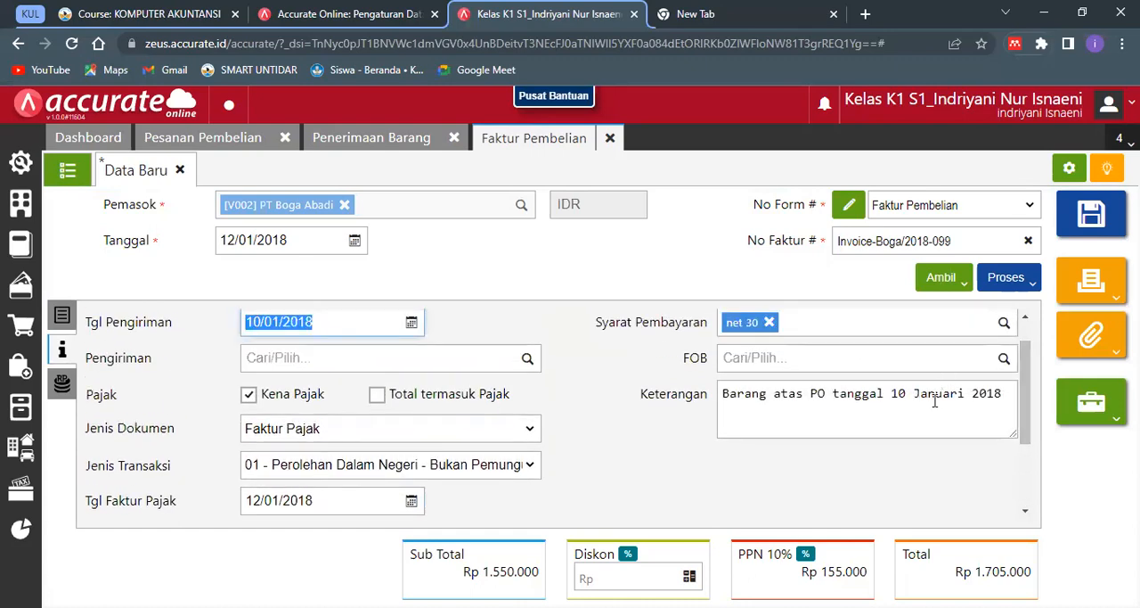
scroll(1015, 366, up, 1)
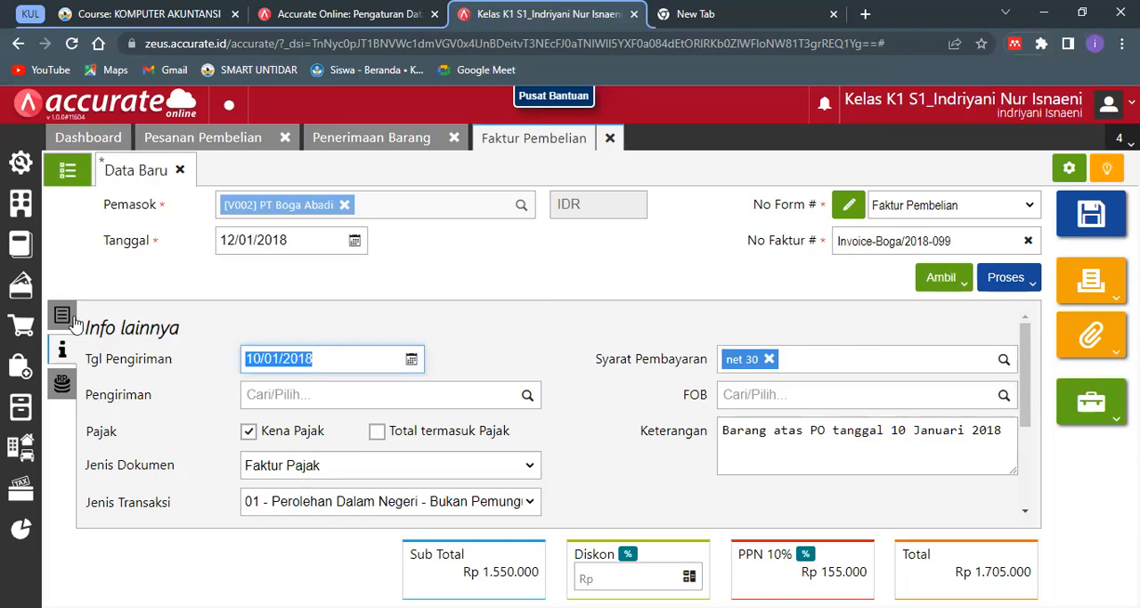
- Preview the purchase invoice's printout, close the preview and save the invoice
click(1084, 282)
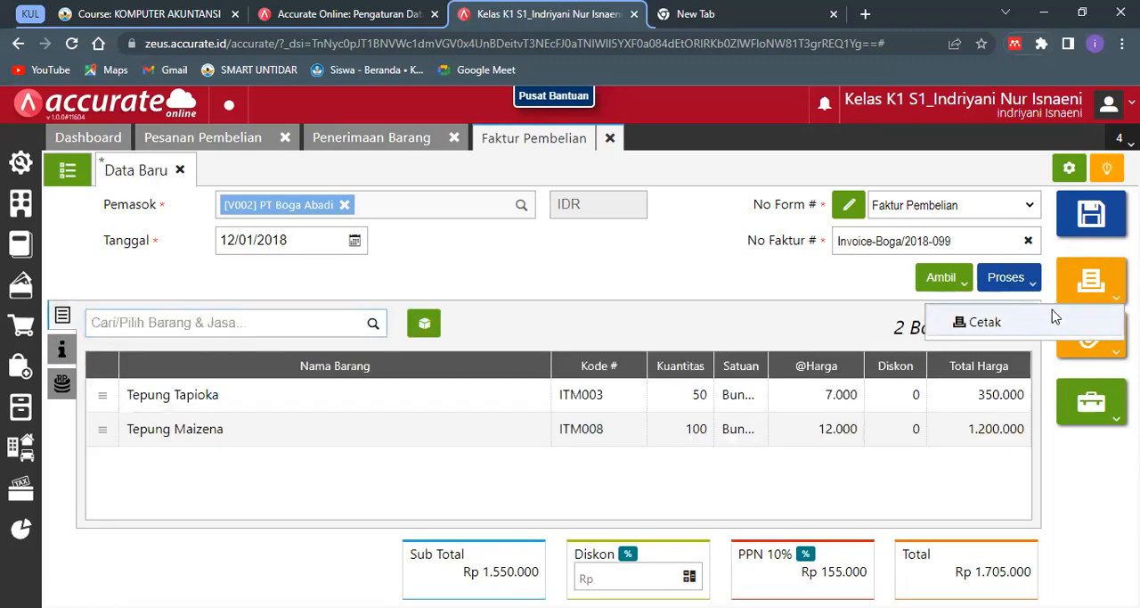
click(1052, 310)
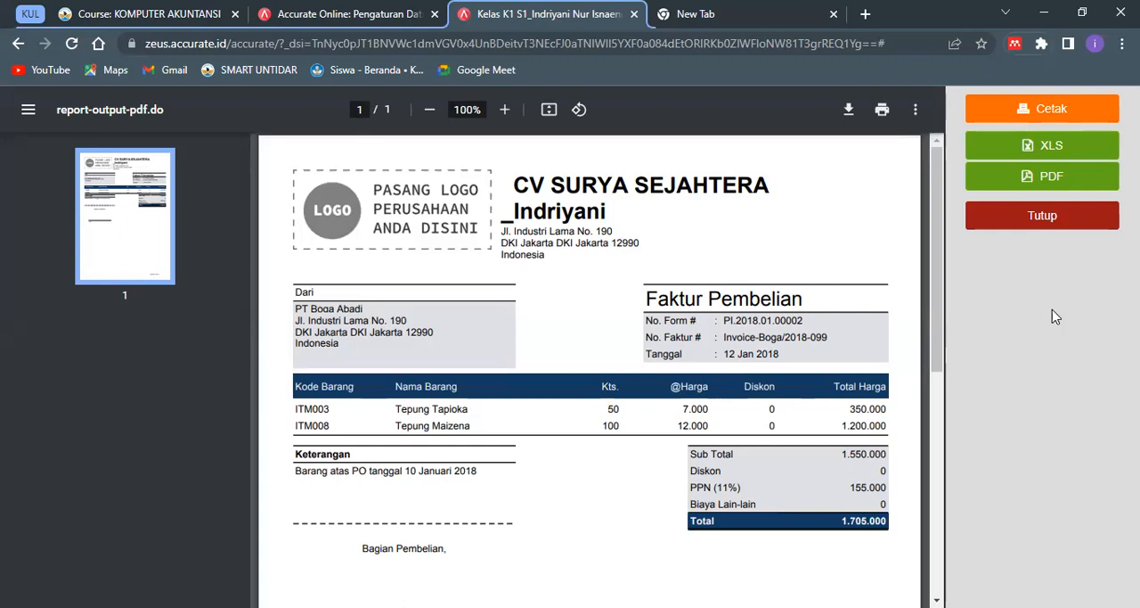
click(1071, 229)
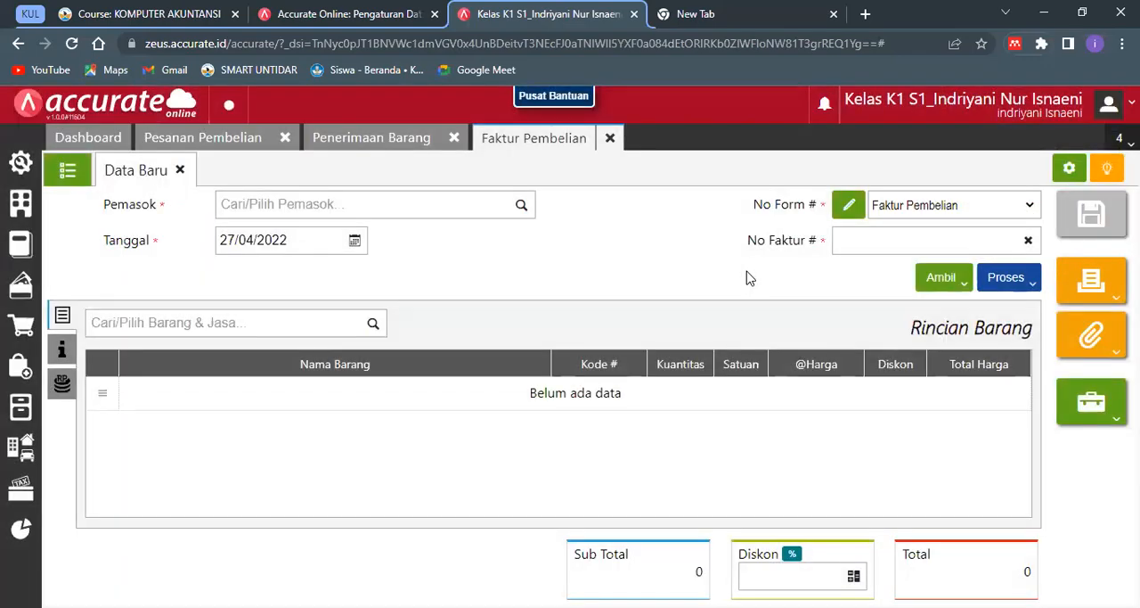
- Close the open purchase modules and open a new sales invoice (Faktur Penjualan)
click(611, 151)
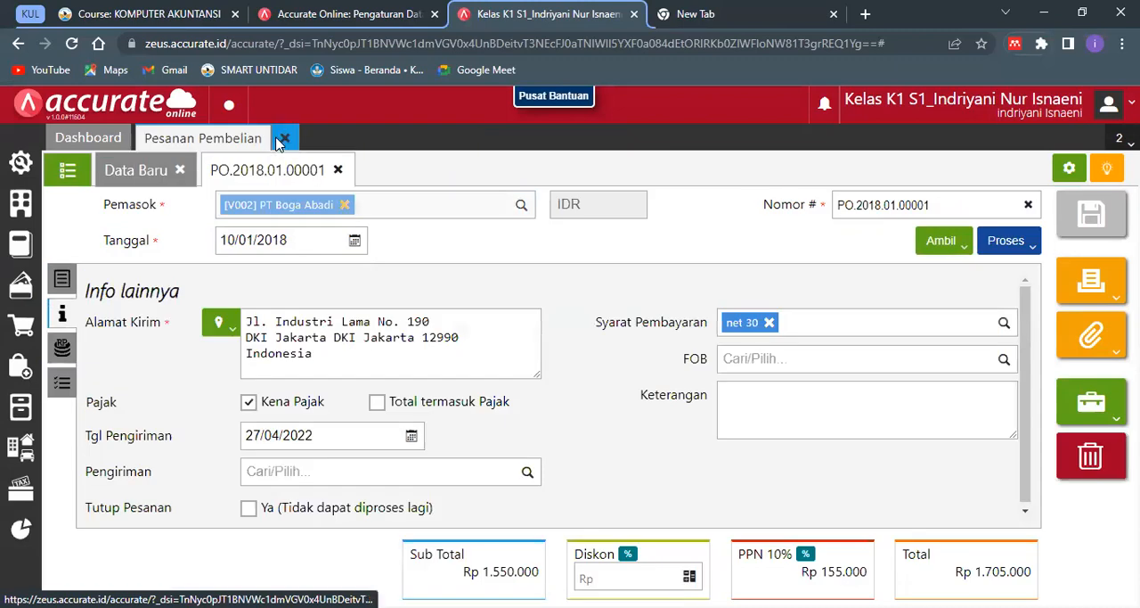
click(281, 140)
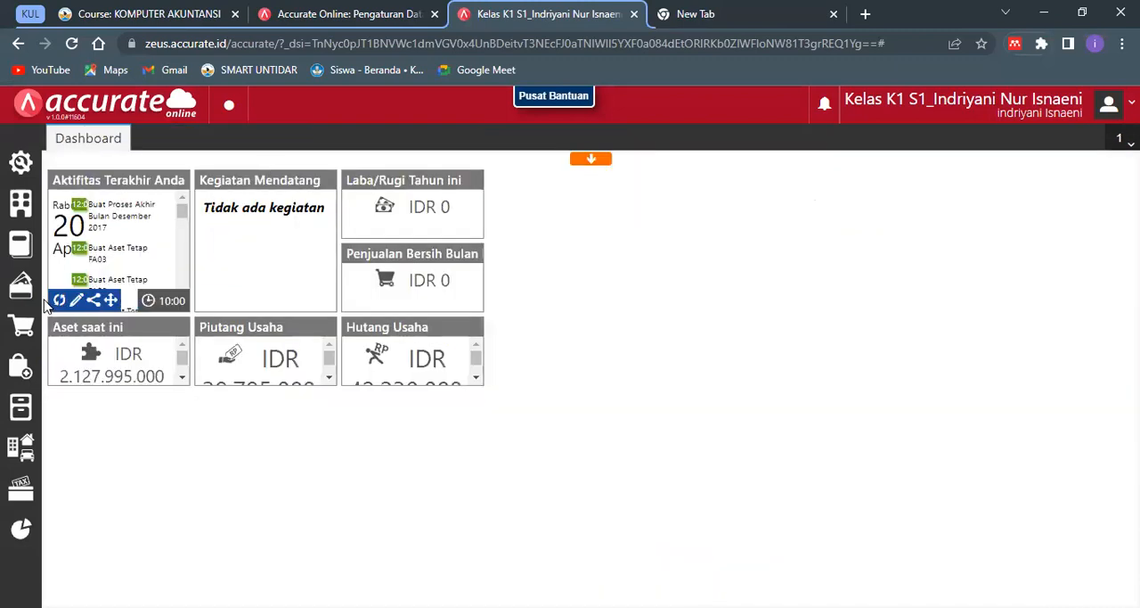
click(27, 344)
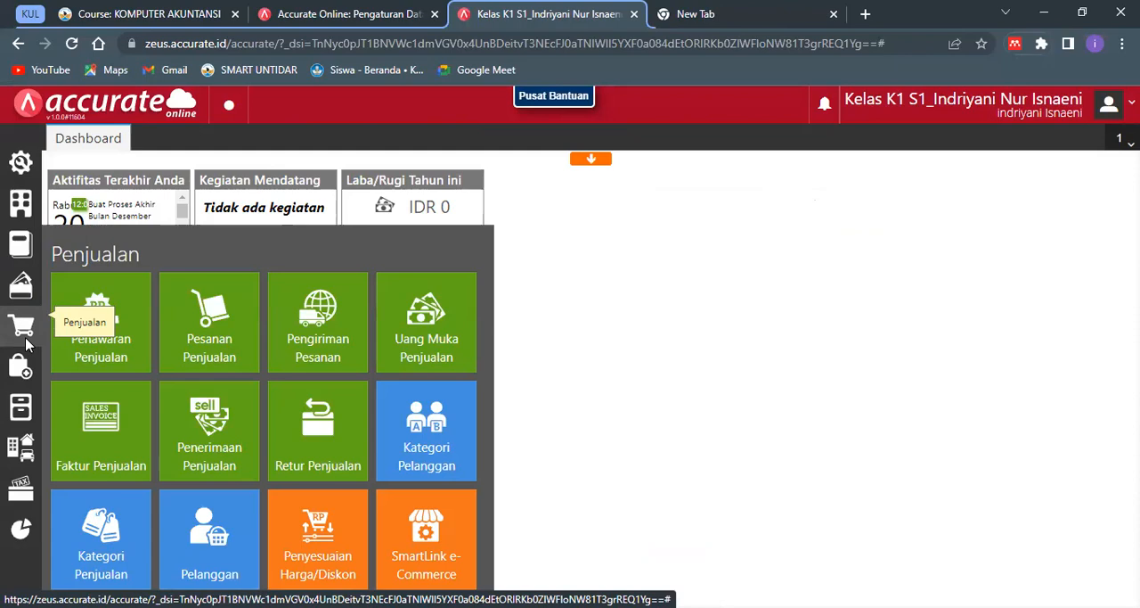
click(97, 421)
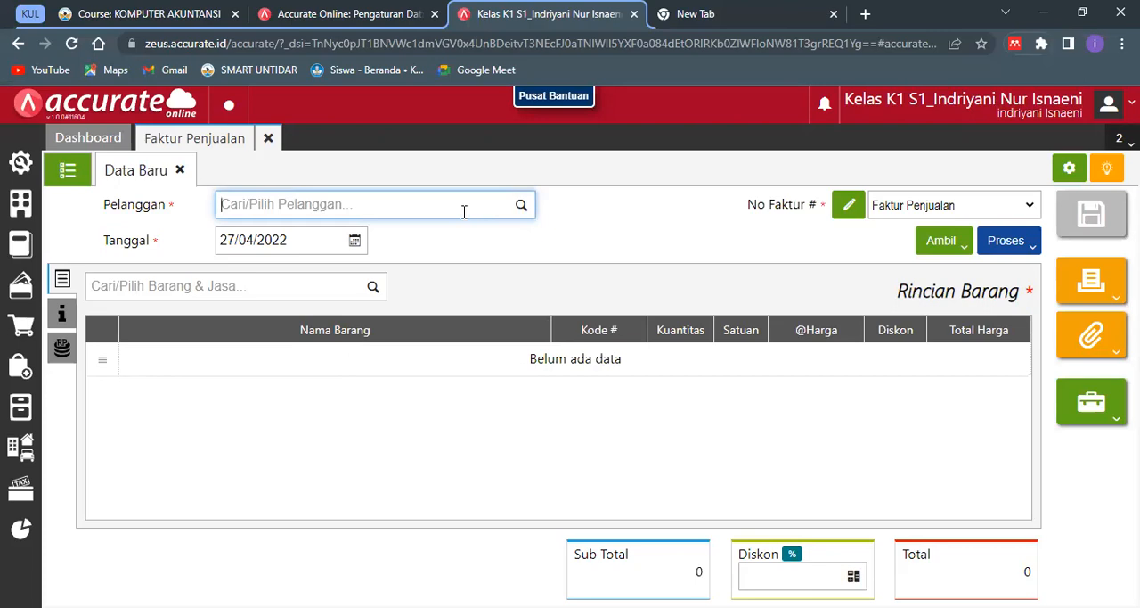
- Choose Toko Roti Seberang as the sales invoice's Pelanggan and set its Tanggal to 13/01/2018
text(Roti)
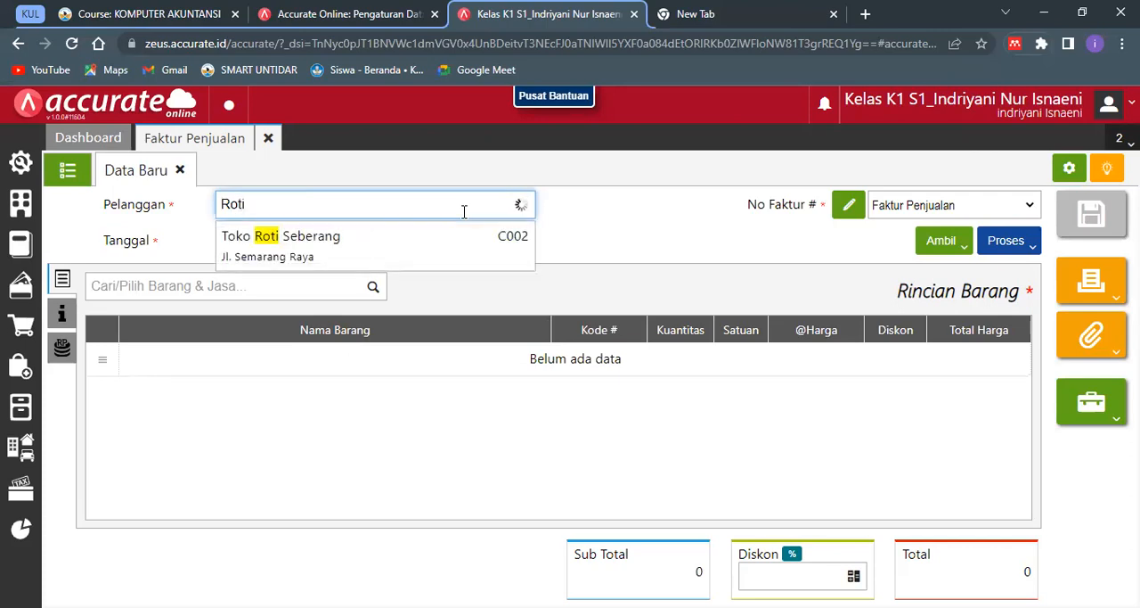
click(463, 244)
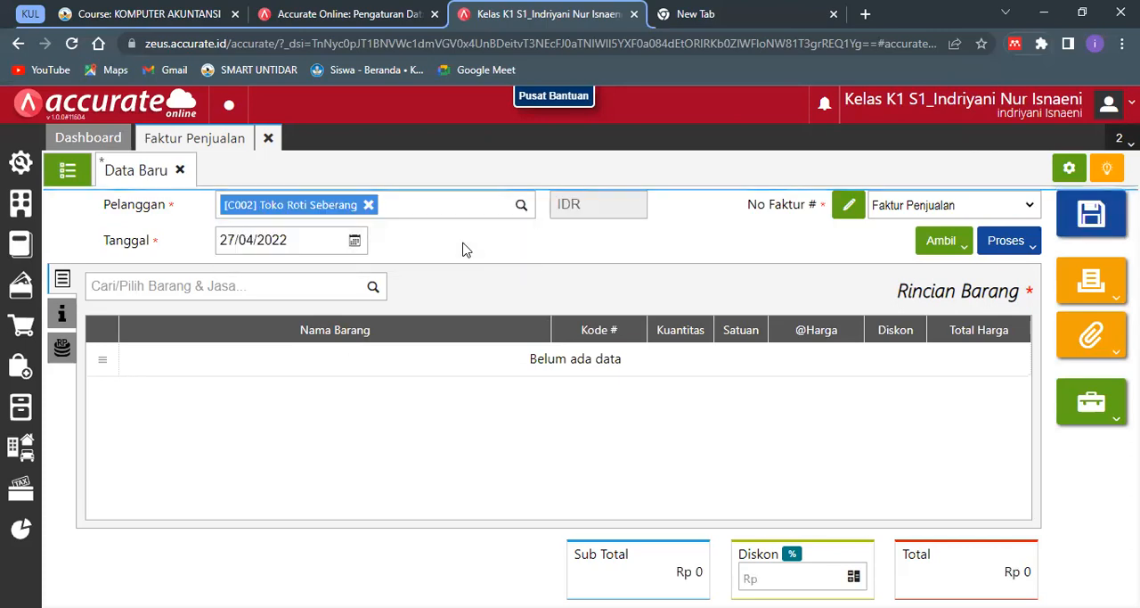
click(307, 249)
text(13/01/2018)
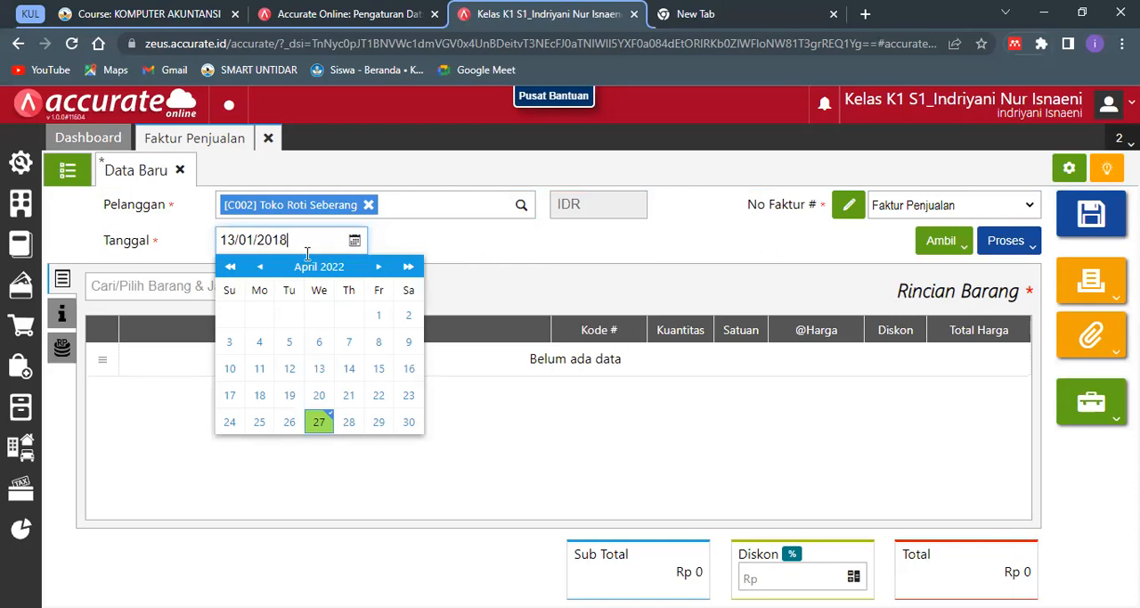
click(388, 244)
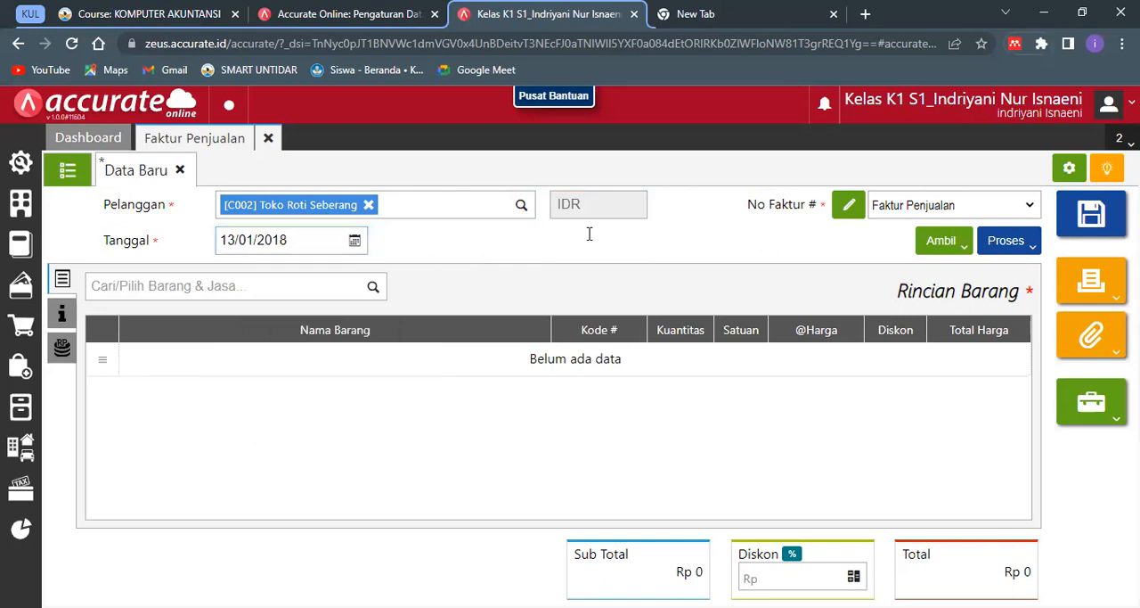
- Find the item Tepung Beras for the sales invoice and set its Kuantitas to 500
click(339, 282)
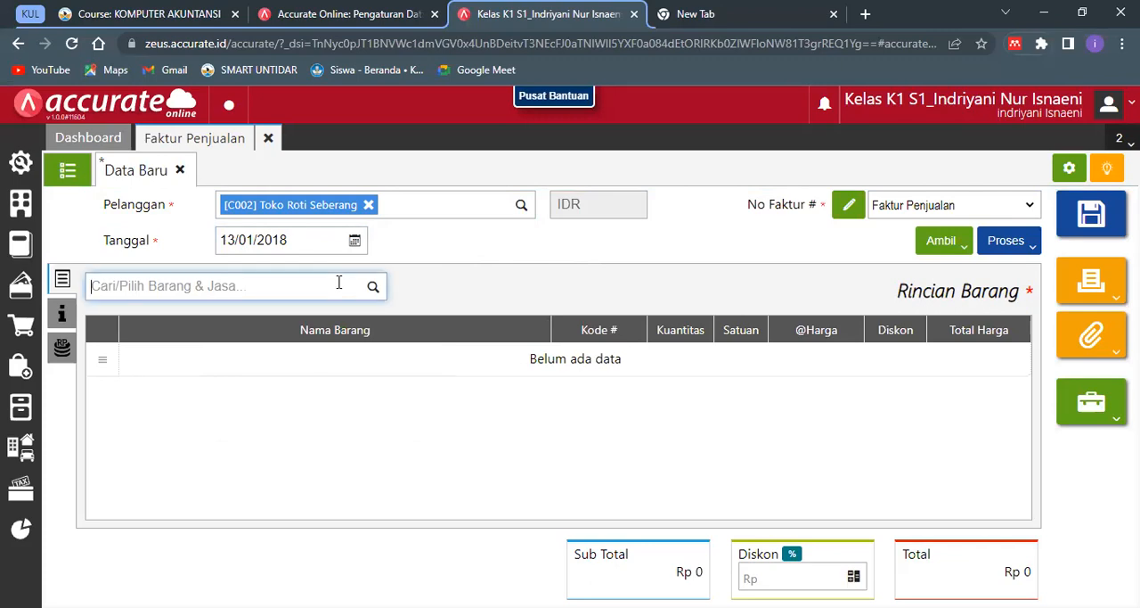
text(Beras)
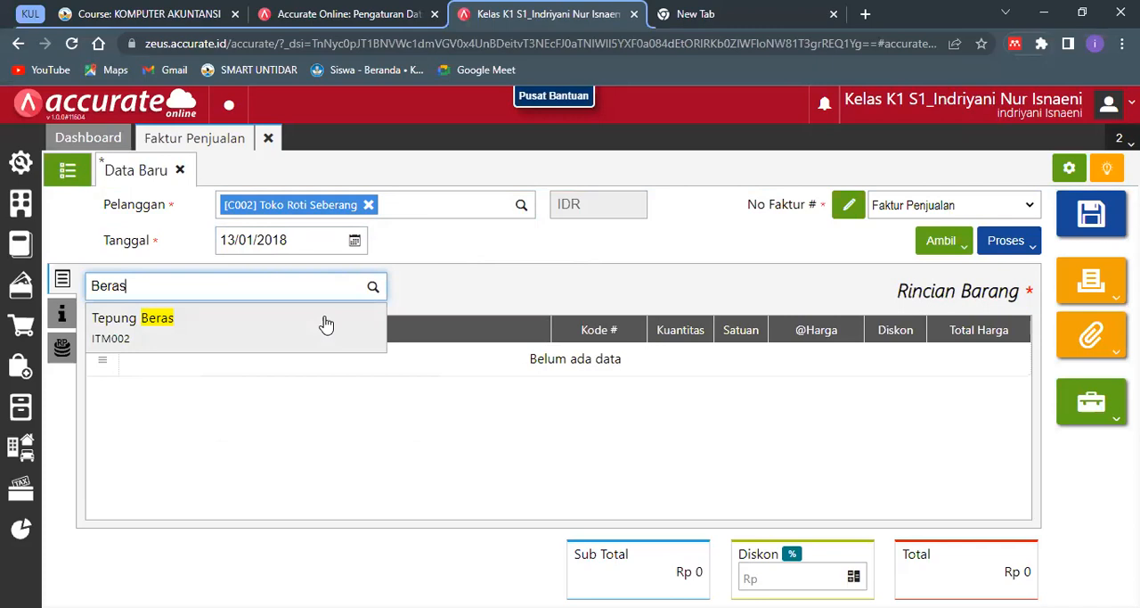
click(324, 324)
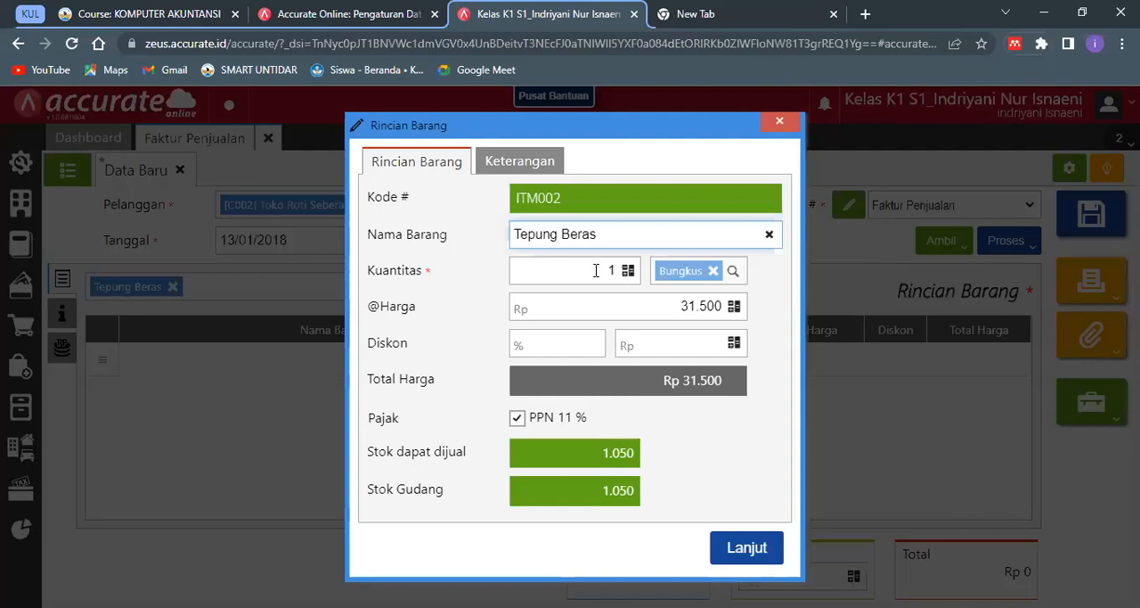
click(597, 270)
key(BackSpace)
text(500)
click(655, 394)
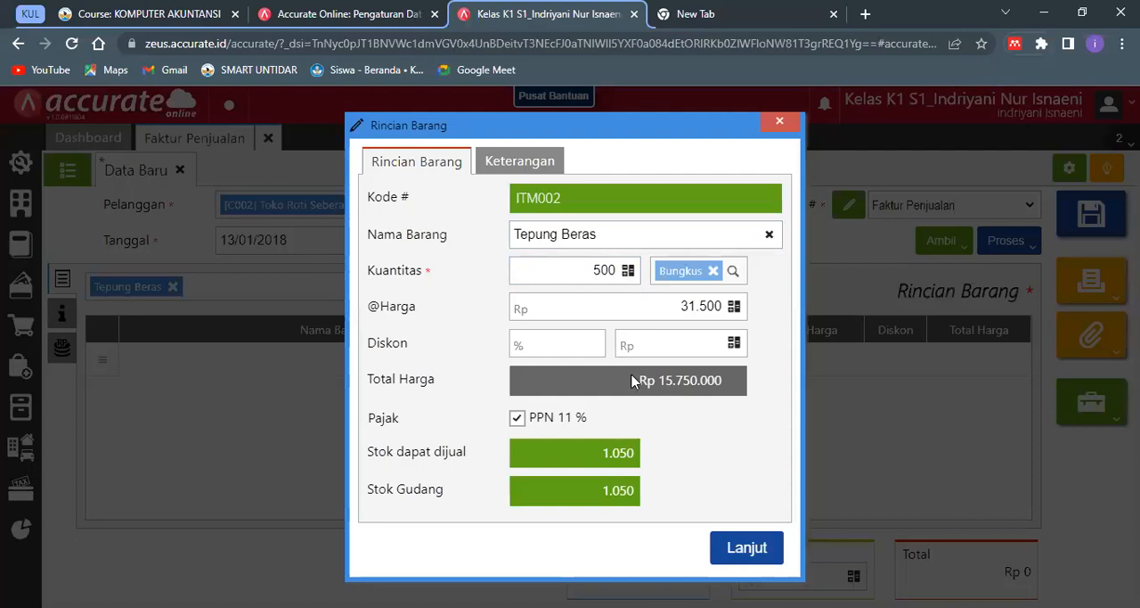
- Give Tepung Beras a Diskon of Rp 787.500 and add it to the sales invoice
click(559, 337)
click(663, 342)
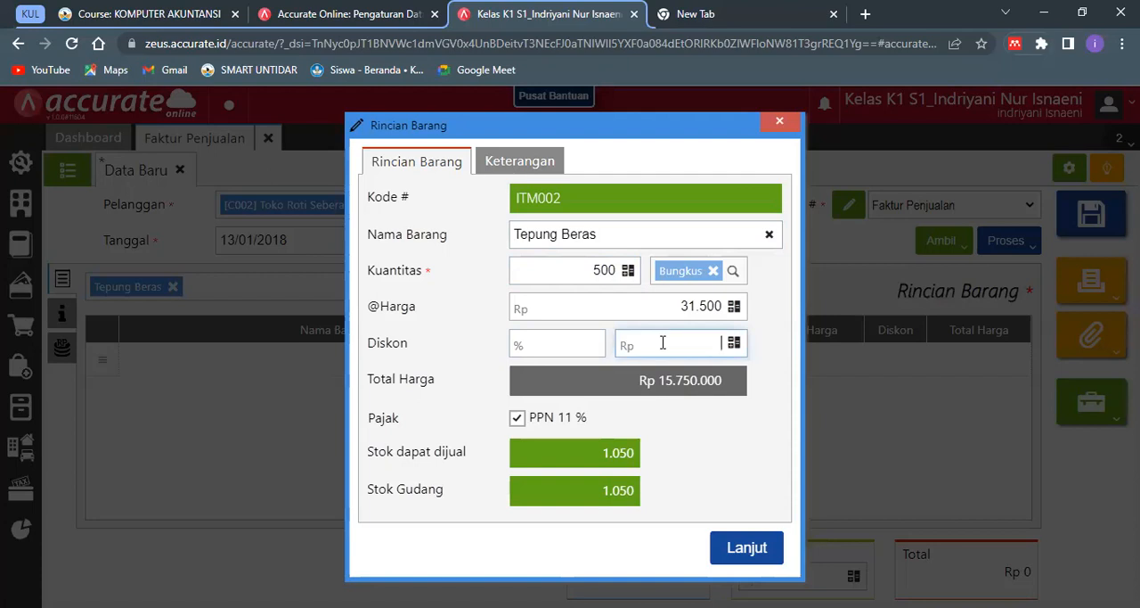
text(787.500)
click(729, 389)
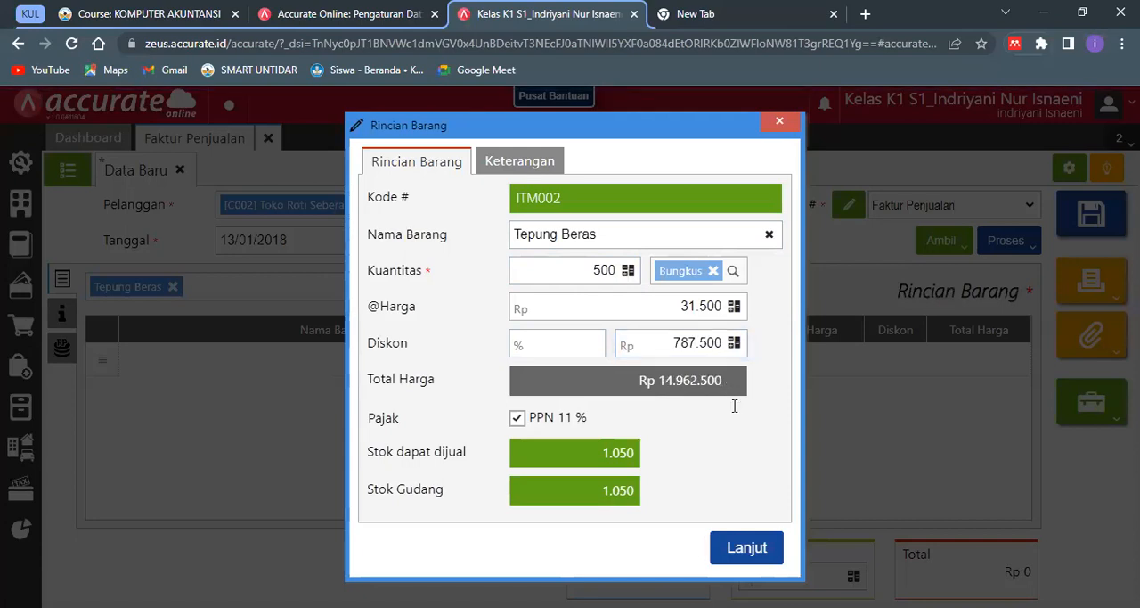
click(732, 547)
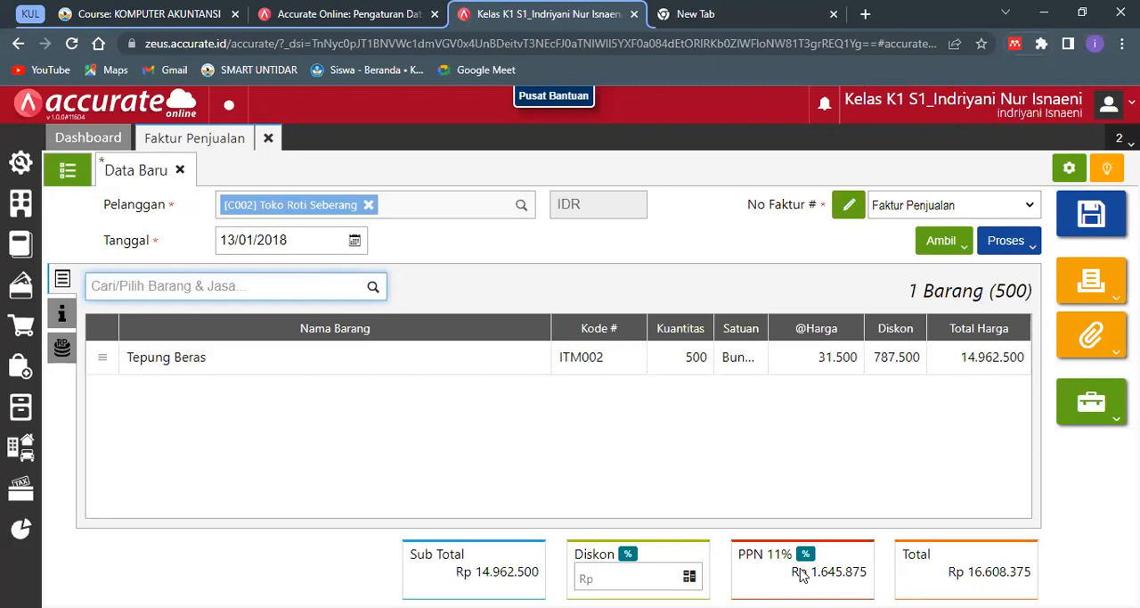
- Change the sales invoice's Tarif PPN to 10%
click(806, 556)
click(607, 367)
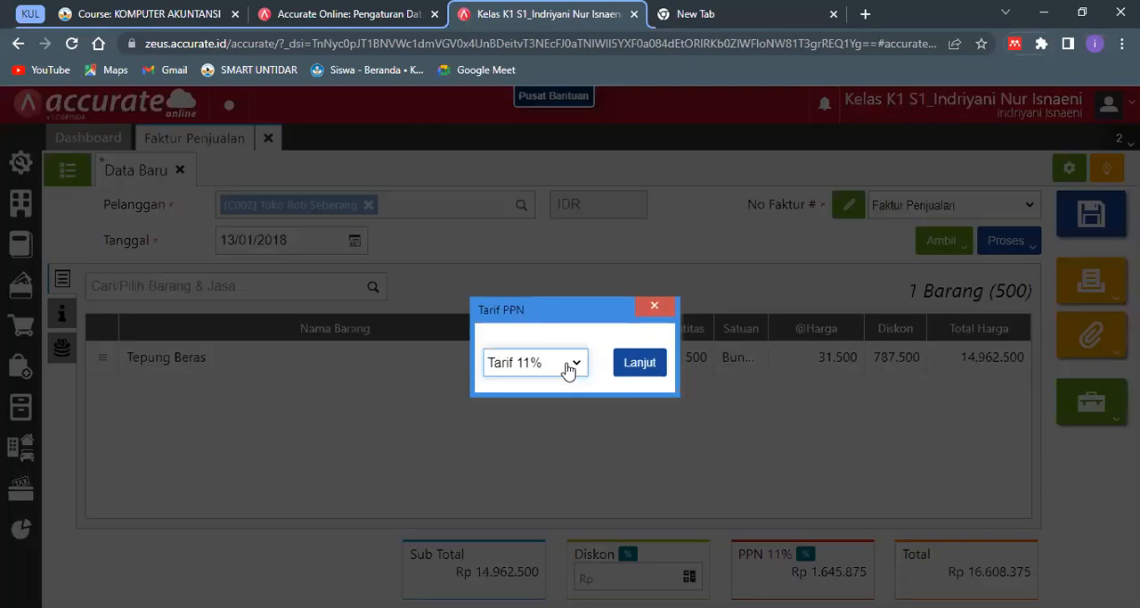
click(565, 367)
click(570, 375)
click(666, 366)
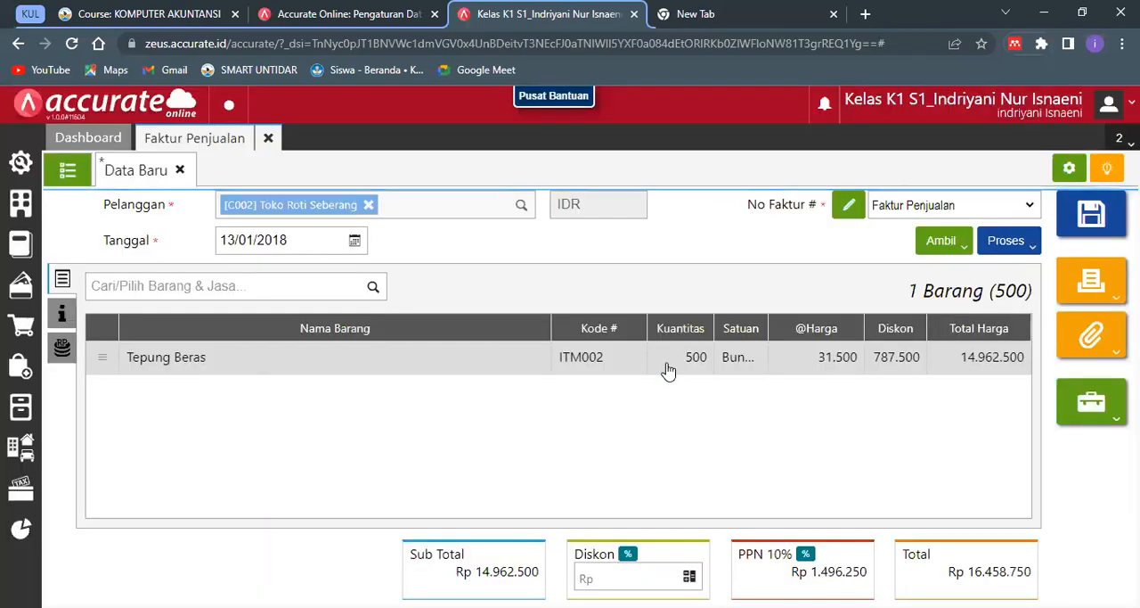
- Add Tepung Tapioka to the sales invoice with a Kuantitas of 200
click(336, 287)
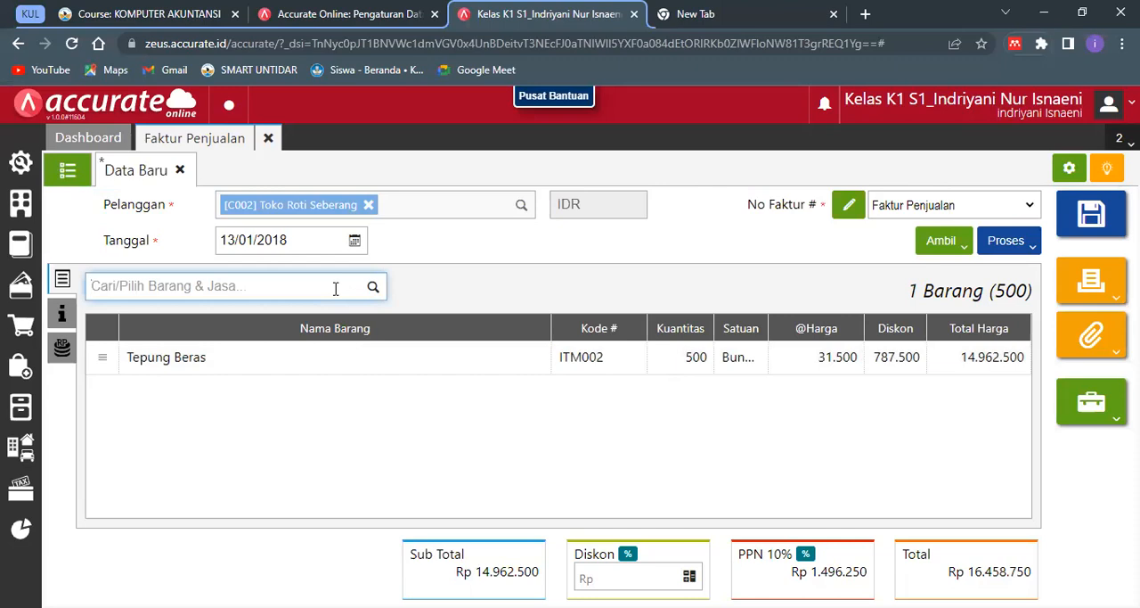
text(Tapioka)
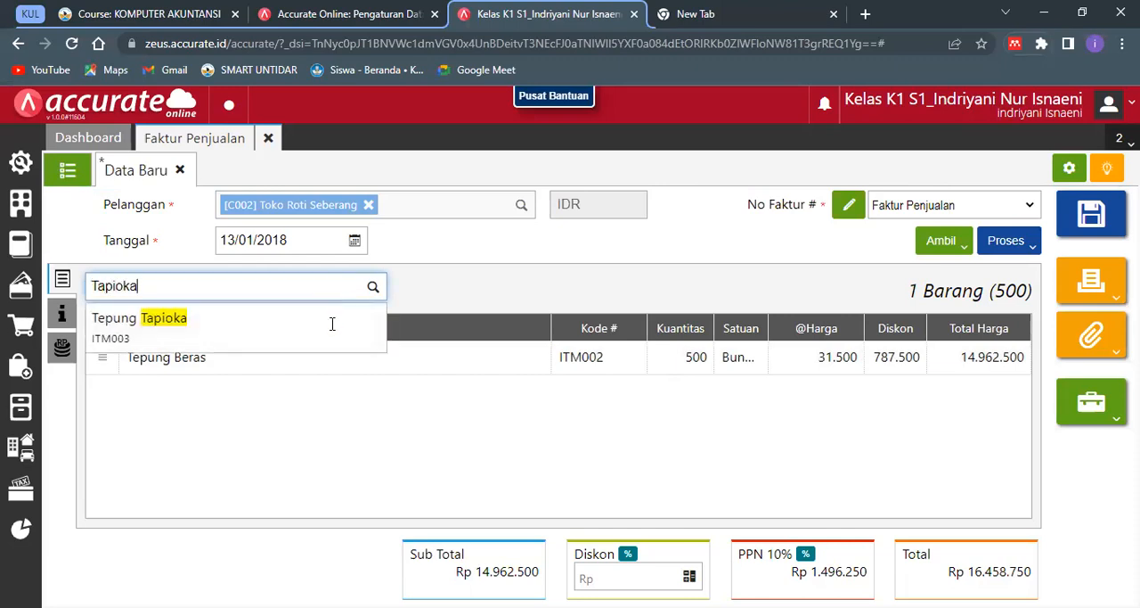
click(332, 323)
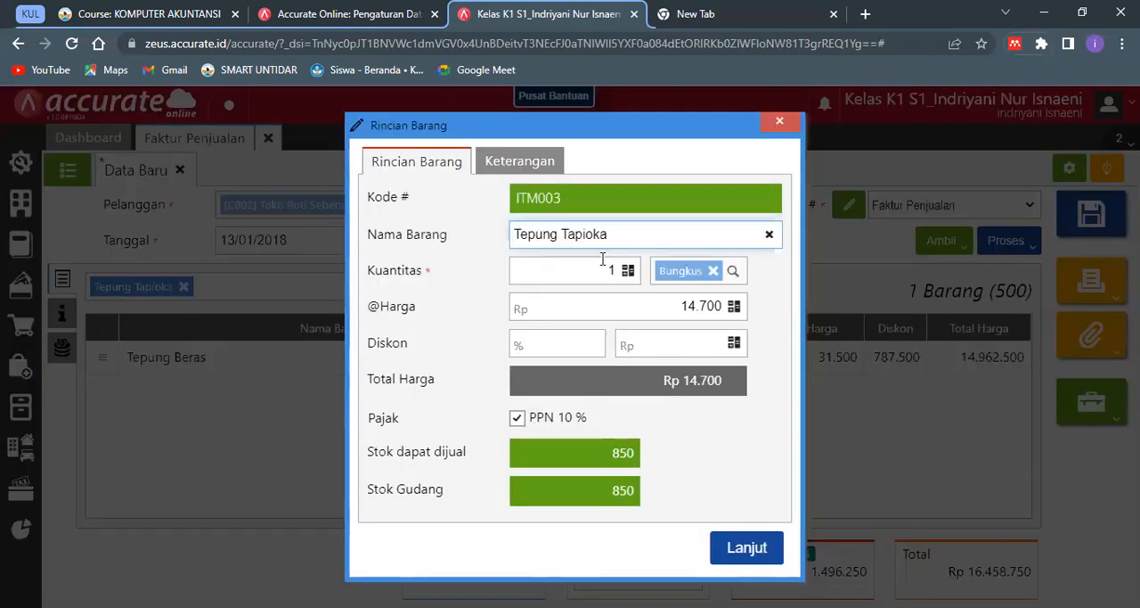
click(603, 258)
key(BackSpace)
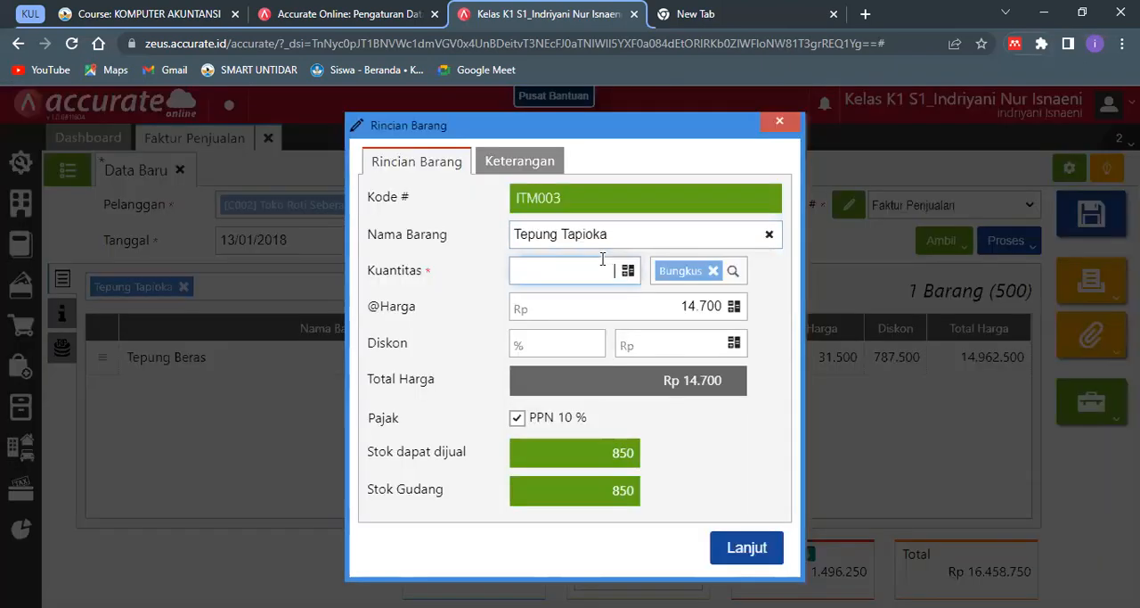
text(200)
click(631, 316)
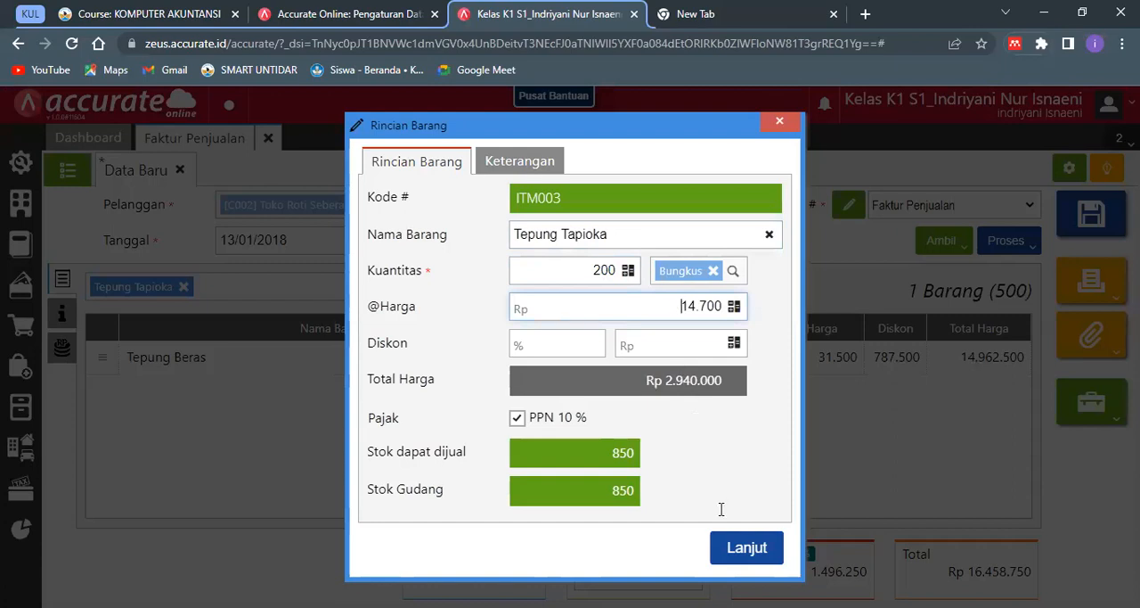
click(732, 545)
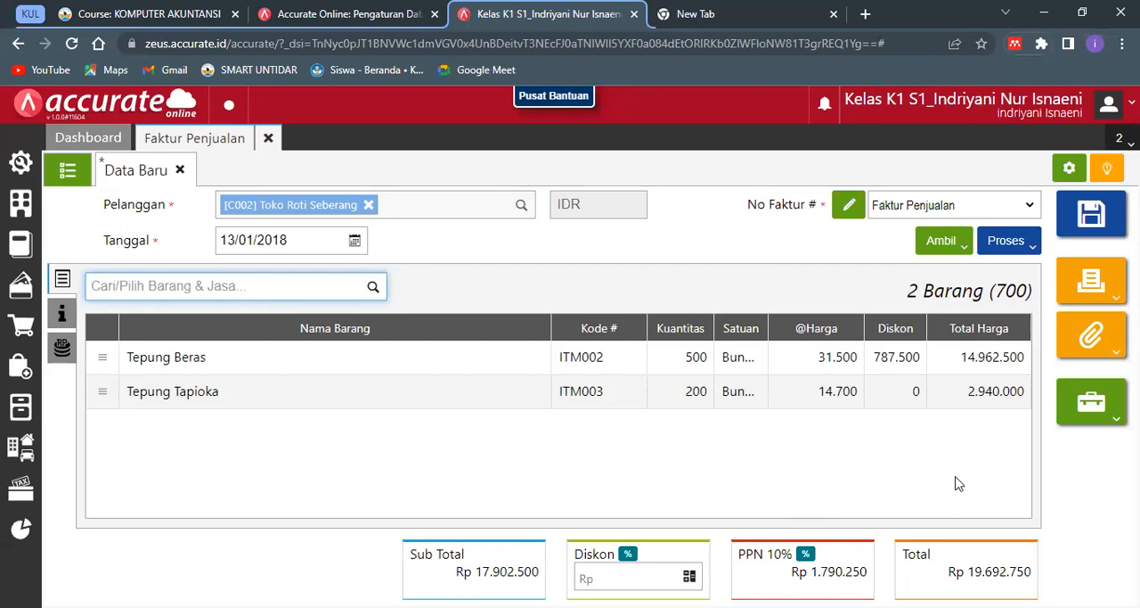
- Set the sales invoice's Tgl Pengiriman to 13/01/2018 under Info lainnya
click(60, 310)
click(280, 330)
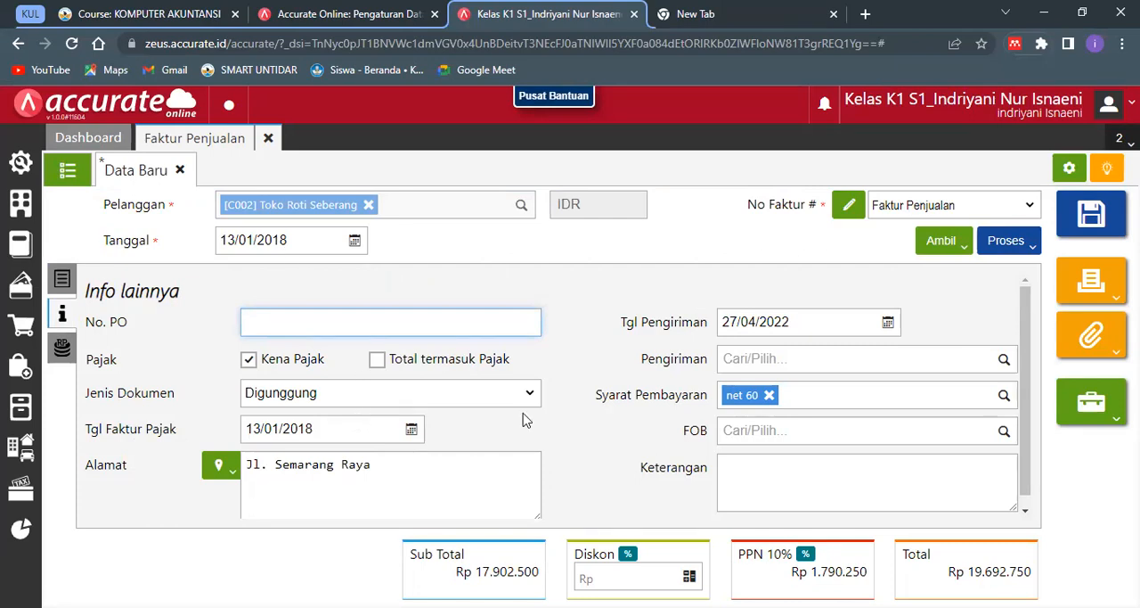
click(772, 321)
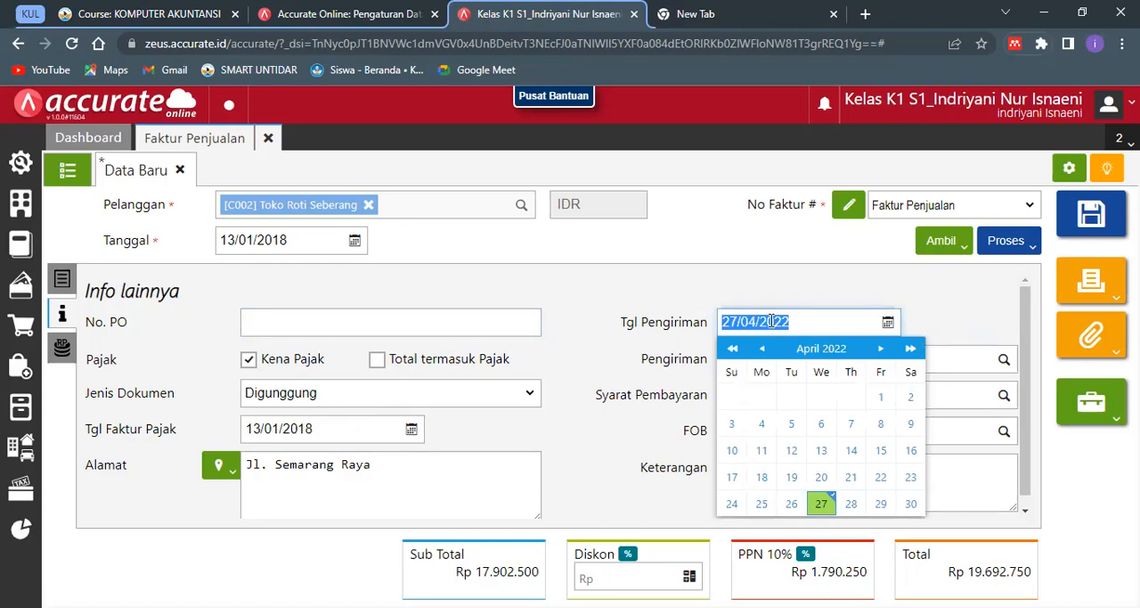
text(13012018)
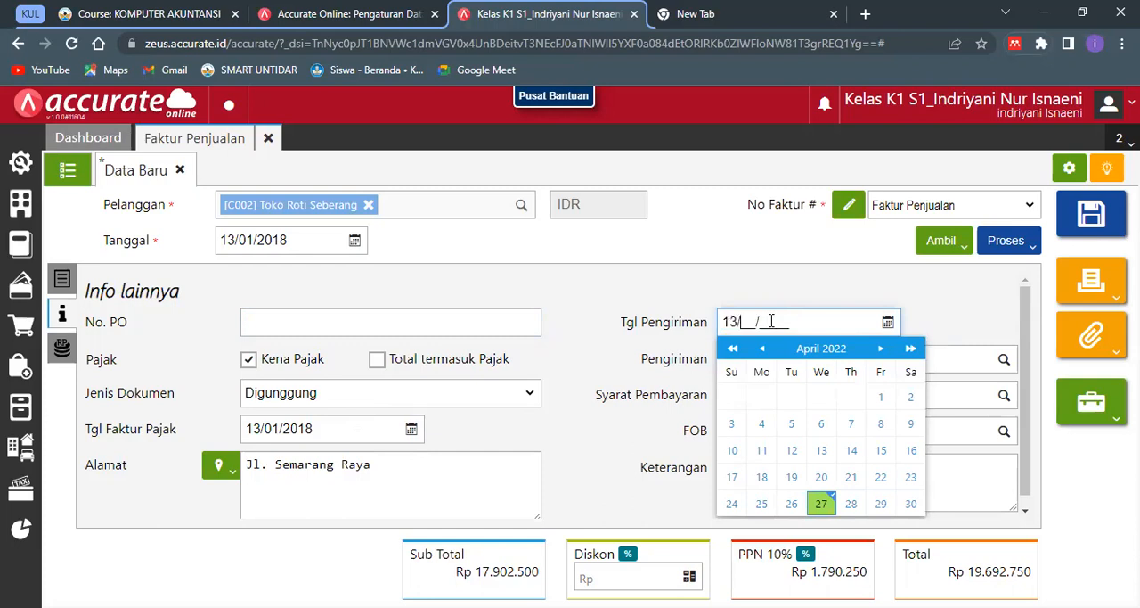
click(894, 285)
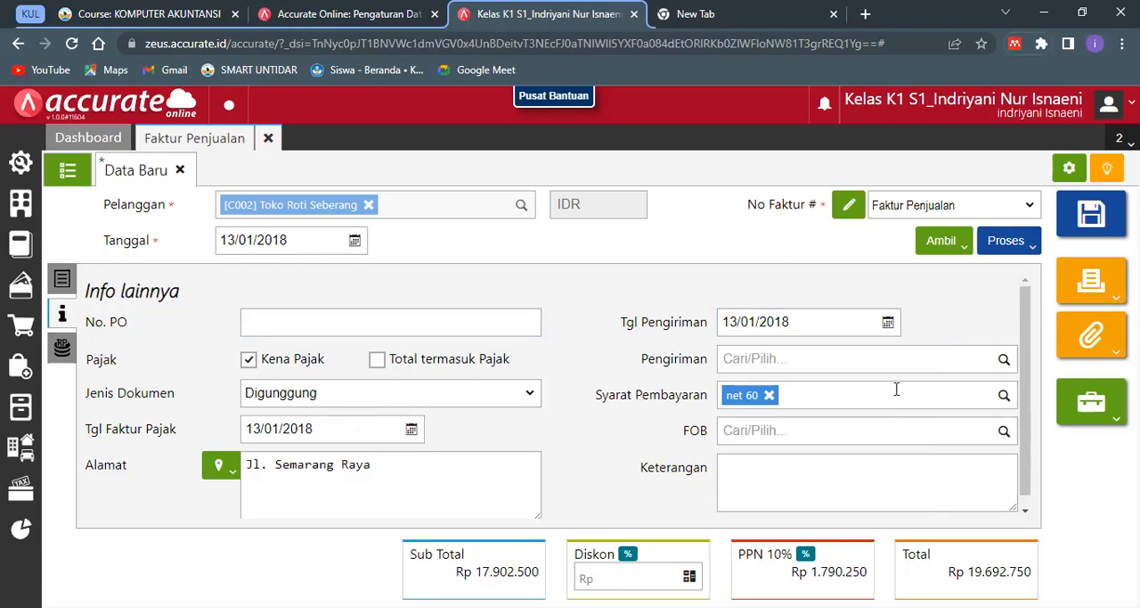
- Replace the sales invoice's Syarat Pembayaran with C.O.D
click(768, 395)
text(Co)
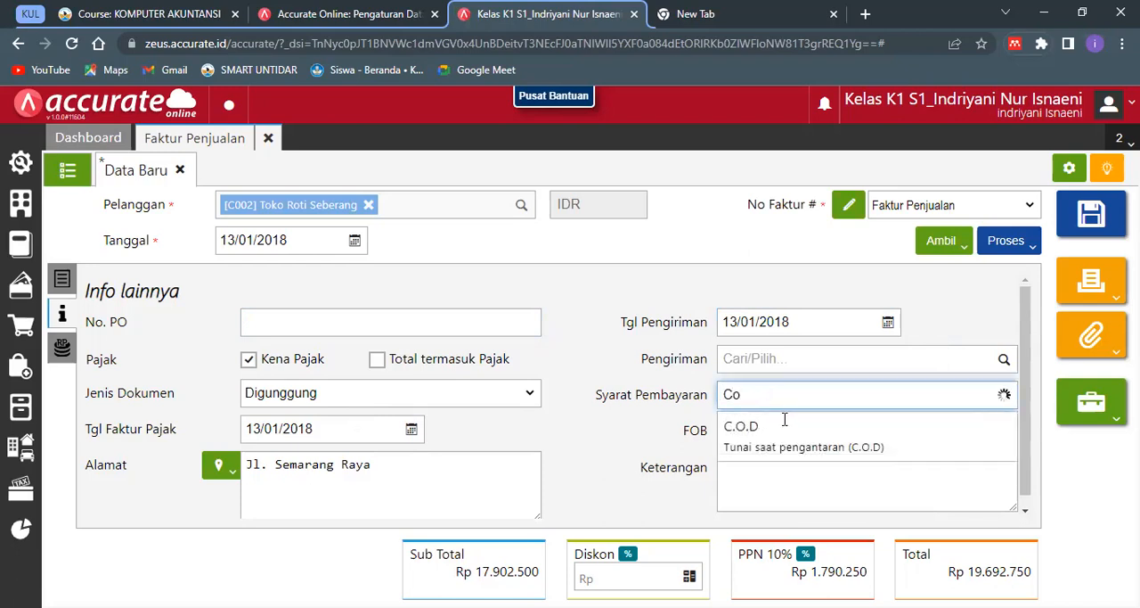
key(BackSpace)
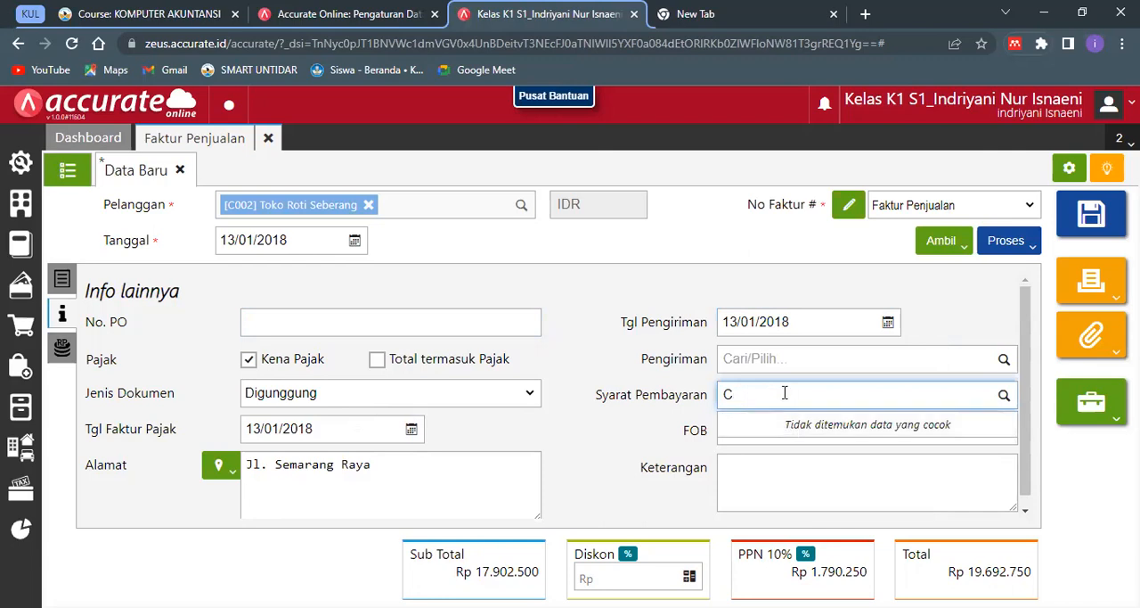
click(781, 430)
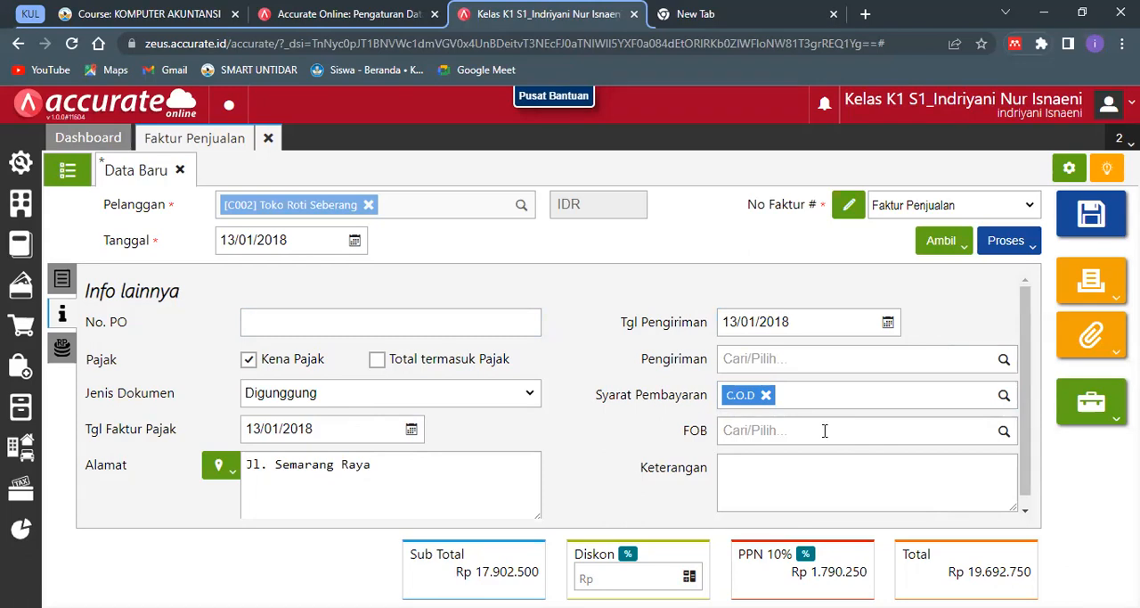
- Enter "Penjualan secara tunai" as the sales invoice's Keterangan
click(825, 457)
text(Penju)
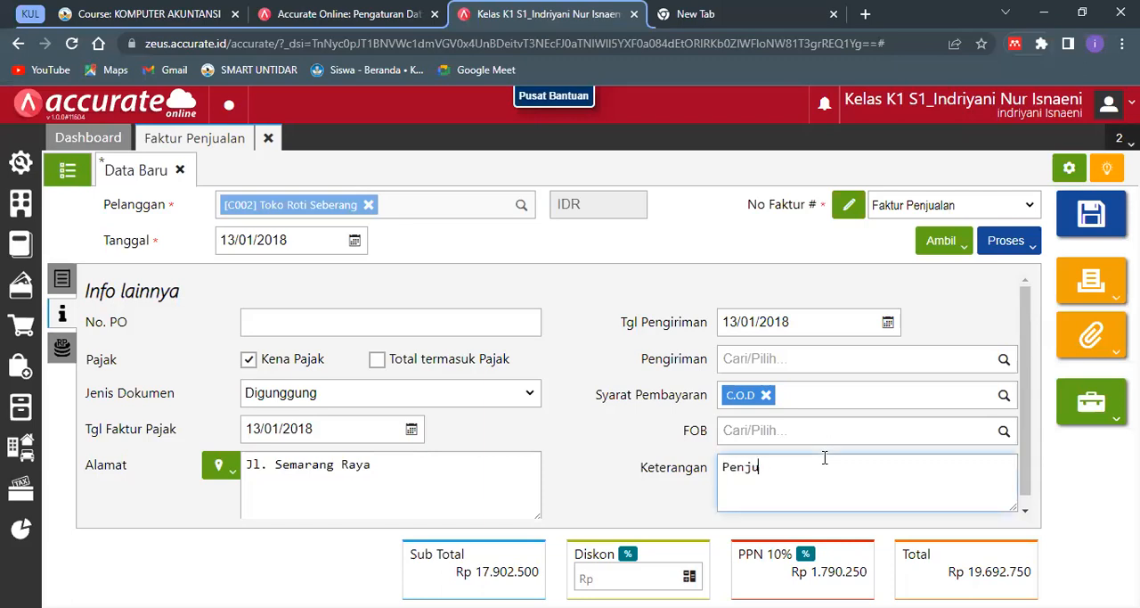
text(alan secara tunai)
click(909, 527)
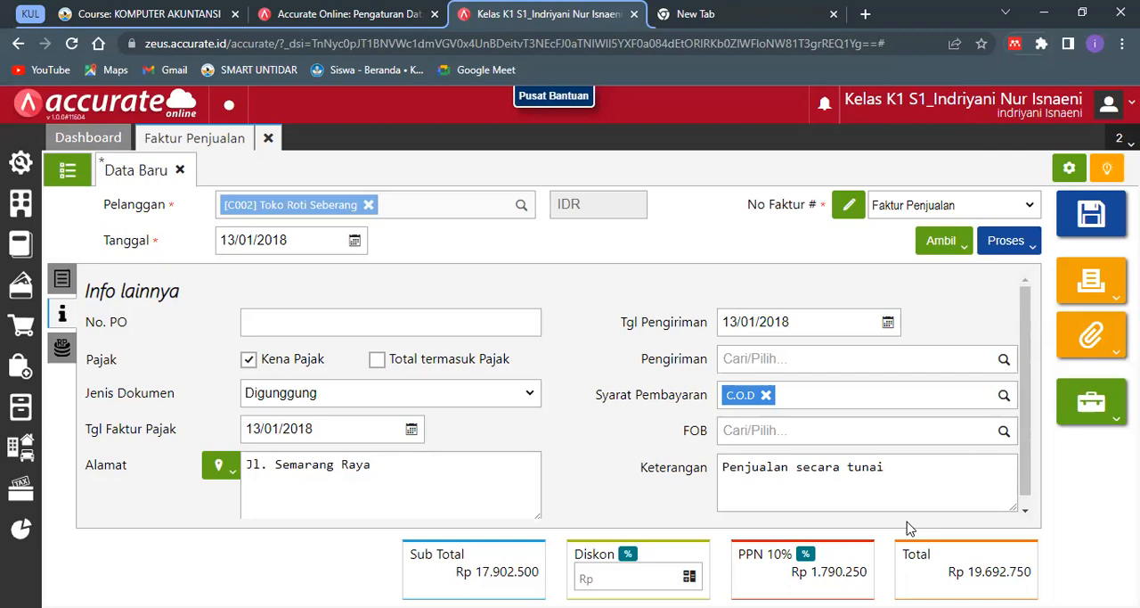
- Process the sales invoice into a Pembayaran and choose Bank as the receiving Bank account
click(1022, 255)
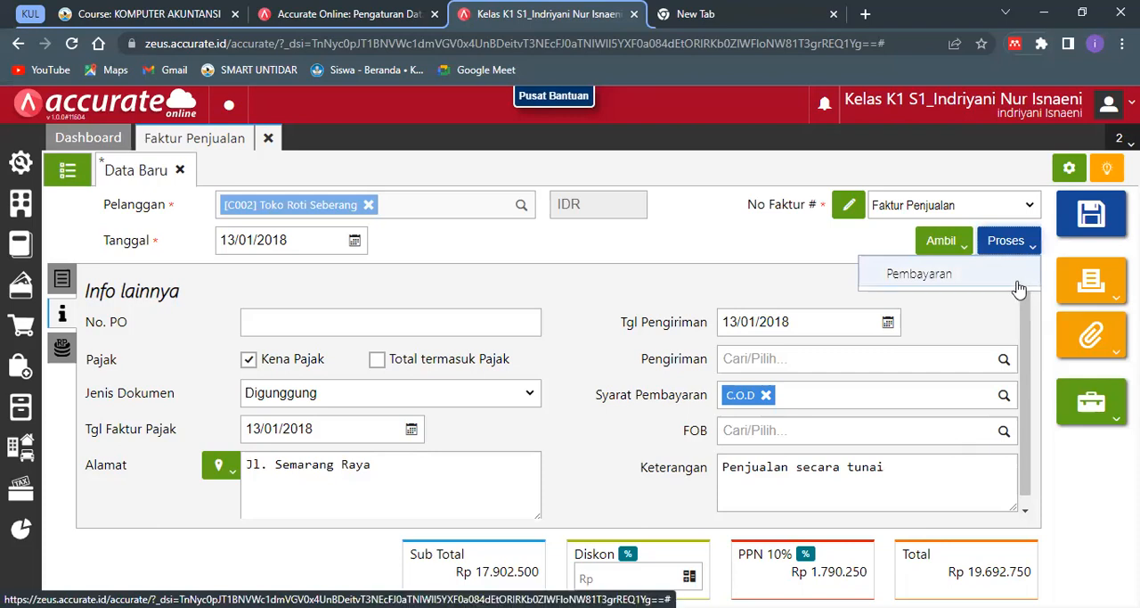
click(1020, 288)
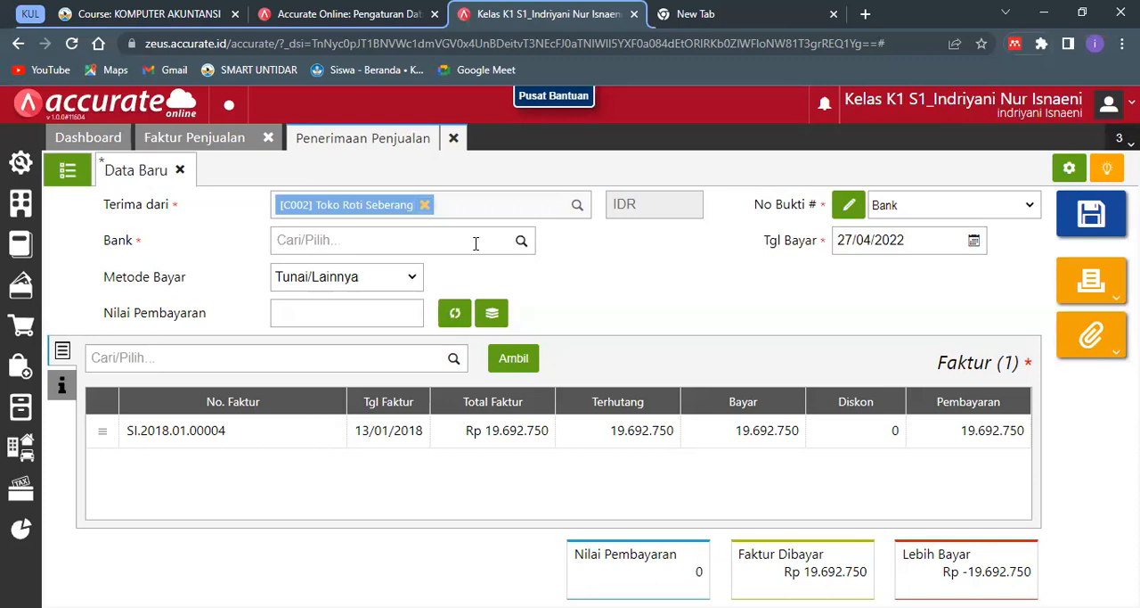
click(470, 247)
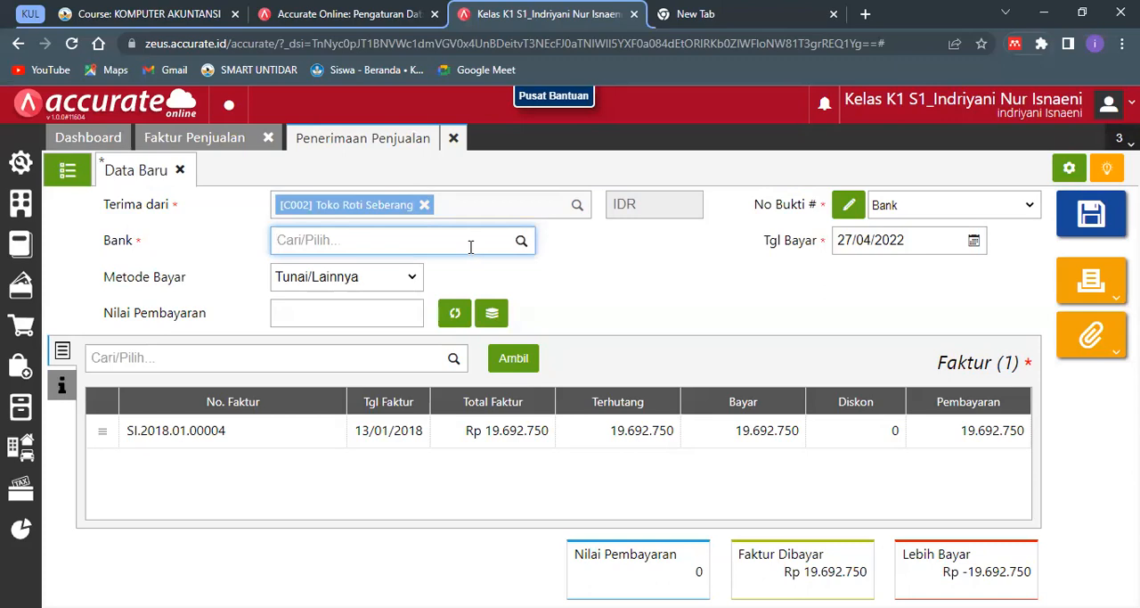
text(Bank)
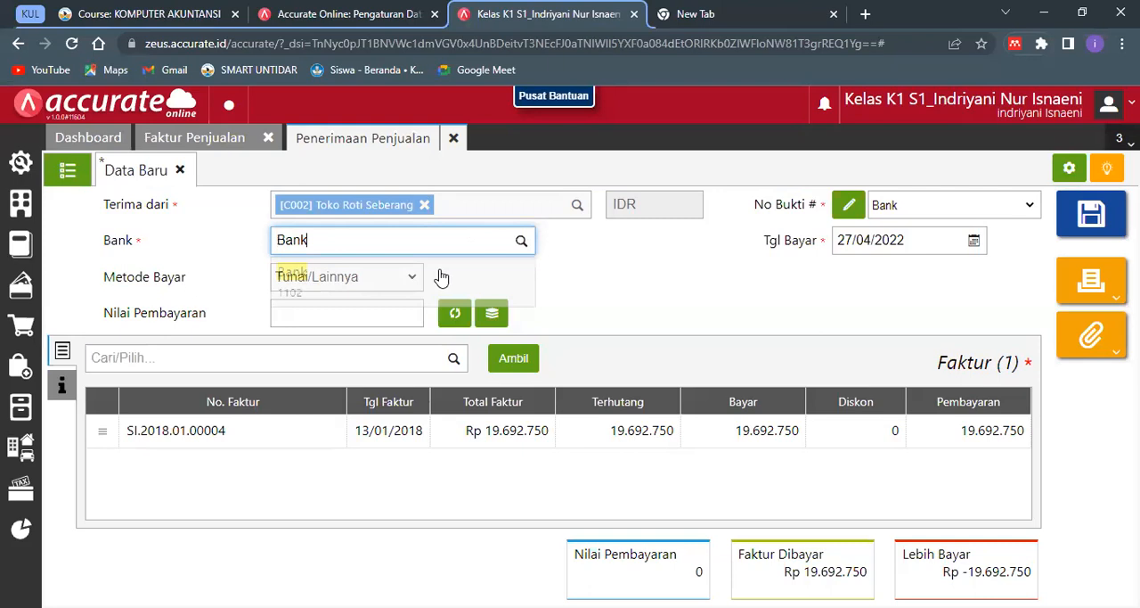
click(410, 279)
- Set the receipt's Metode Bayar to Transfer Bank and have the Nilai Pembayaran calculated from the invoice
click(381, 280)
click(384, 326)
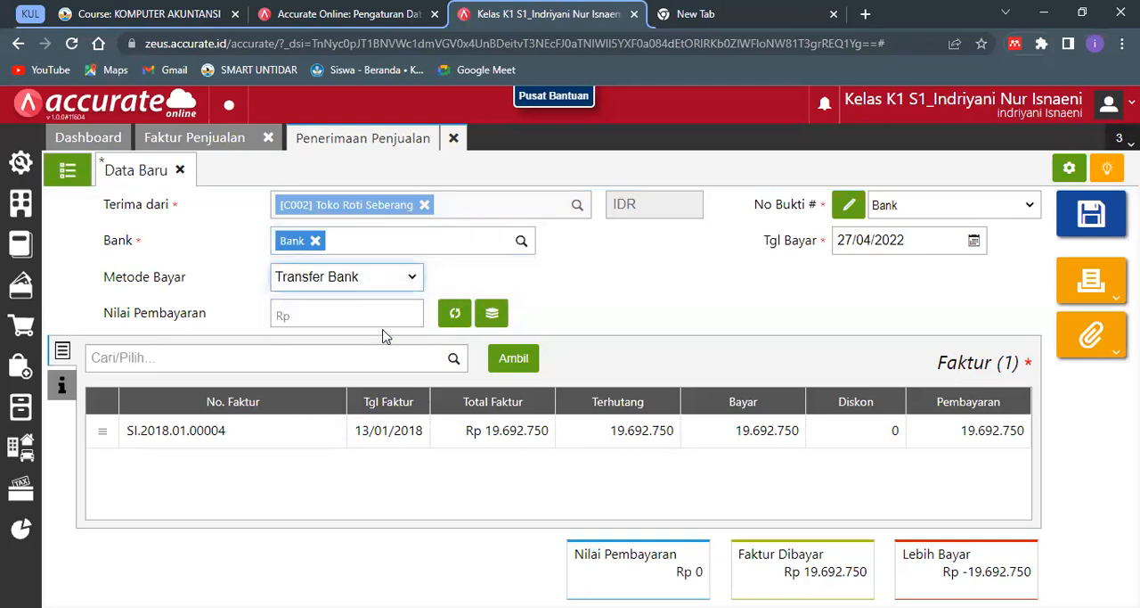
click(445, 320)
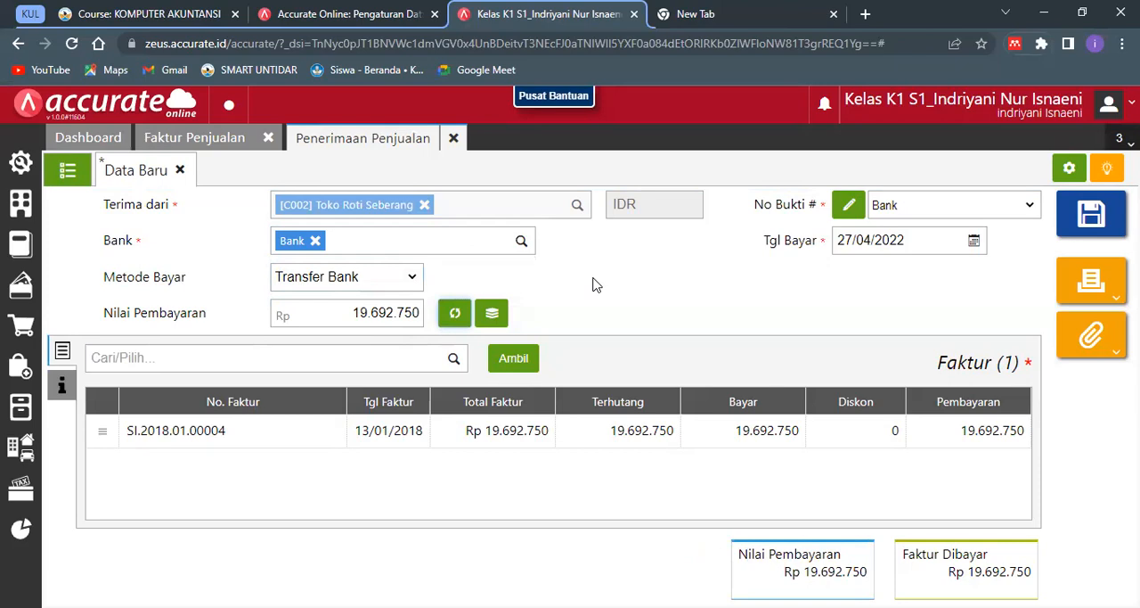
- Set the sales receipt's Tgl Bayar to 13/01/2018
click(858, 247)
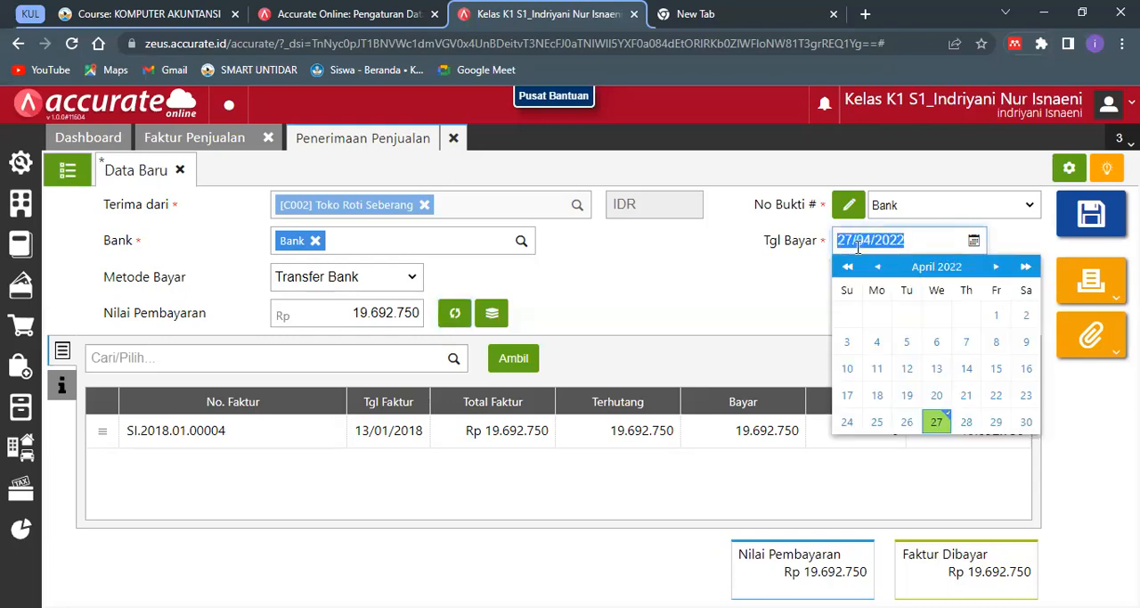
text(13/01/2018)
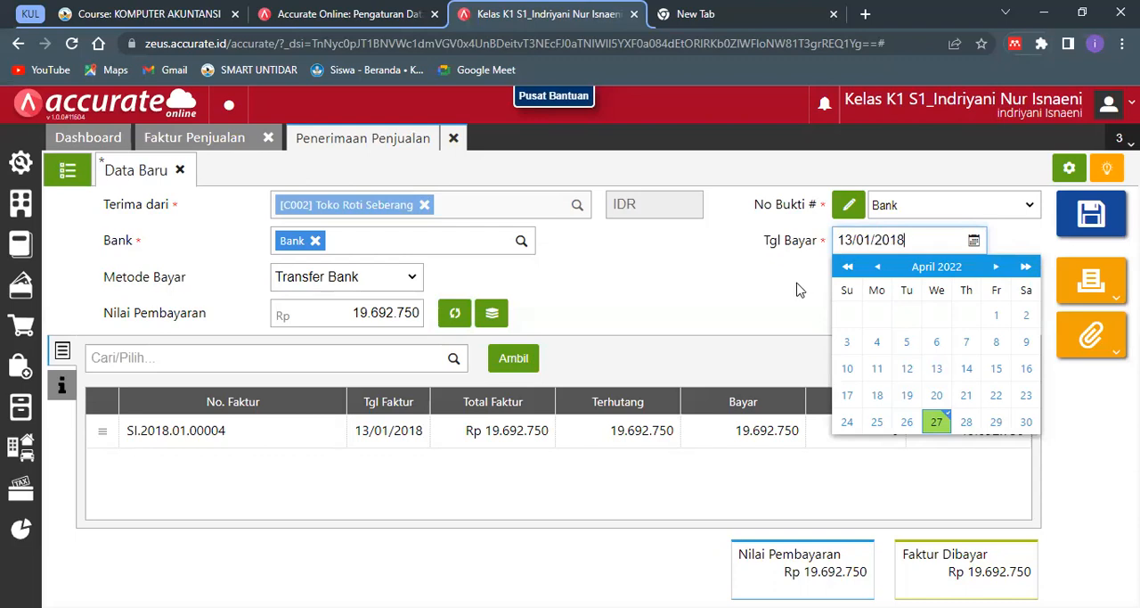
click(798, 289)
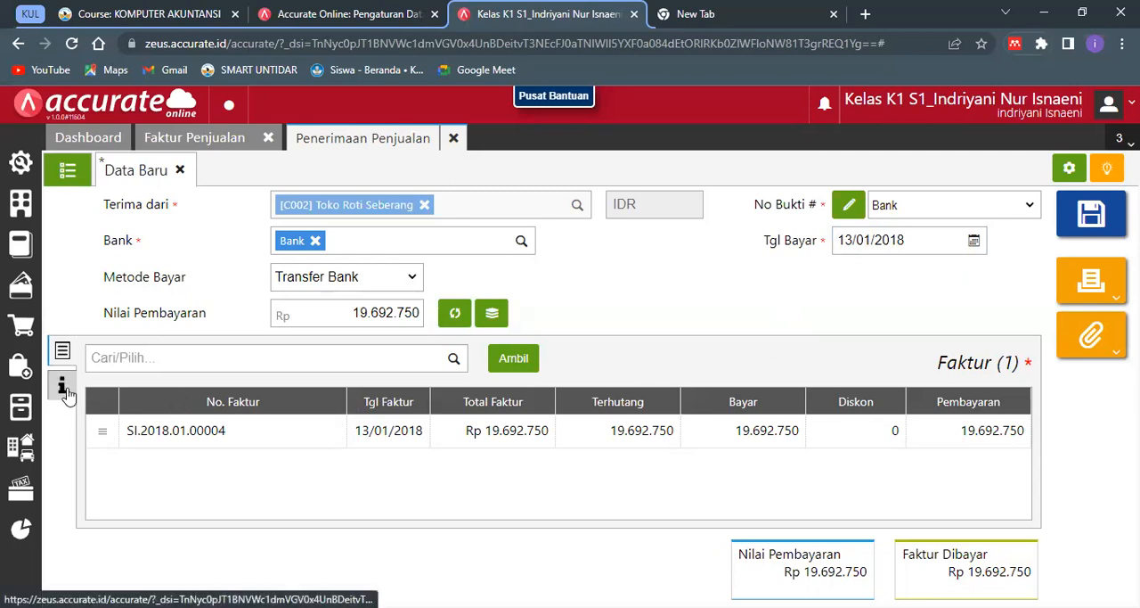
- Enter "Penerimaan penjualan tunai" as the receipt's Keterangan under Info lainnya and return to its invoice list
click(64, 389)
click(301, 431)
text(Penerr)
key(BackSpace)
text(imaan penjualan tunai)
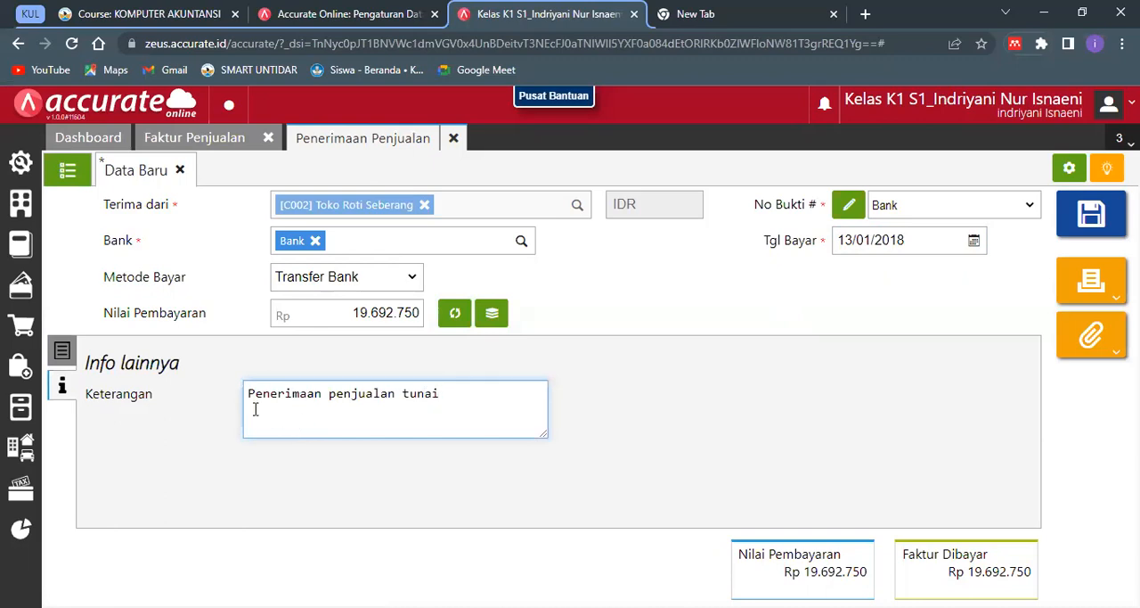
click(62, 350)
click(257, 354)
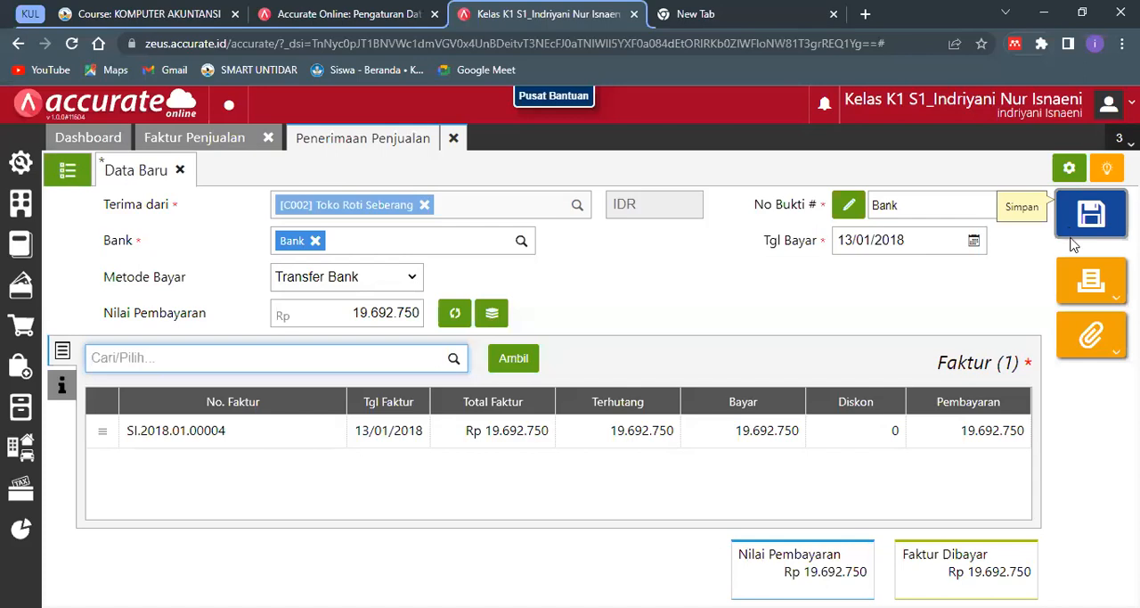
- Save the sales receipt through Cetak and preview it with the Penerimaan Penjualan - Default design
click(1088, 282)
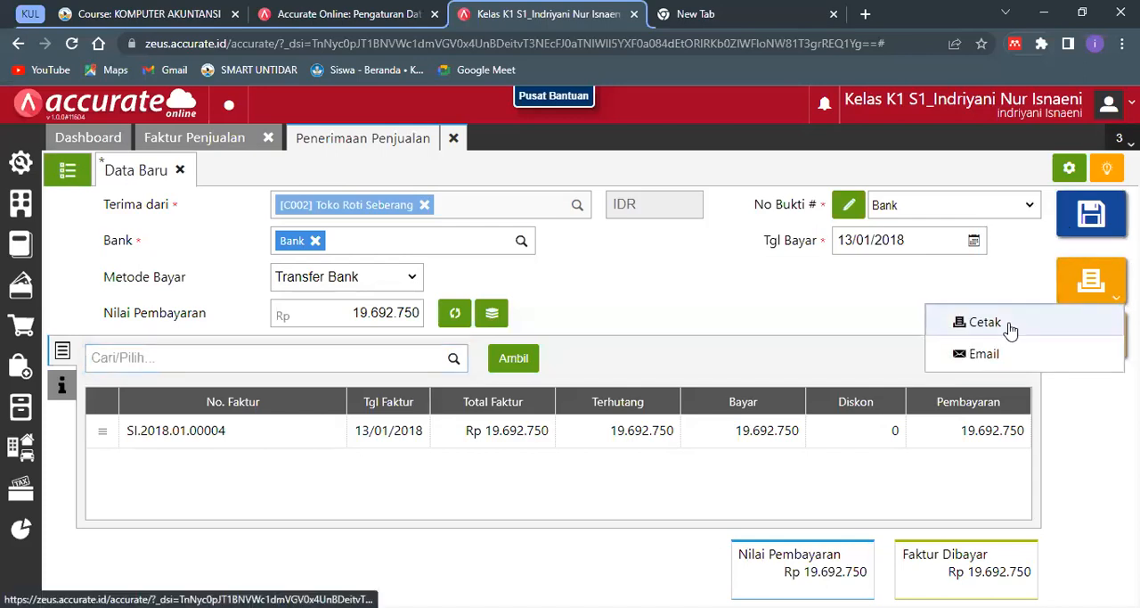
click(985, 322)
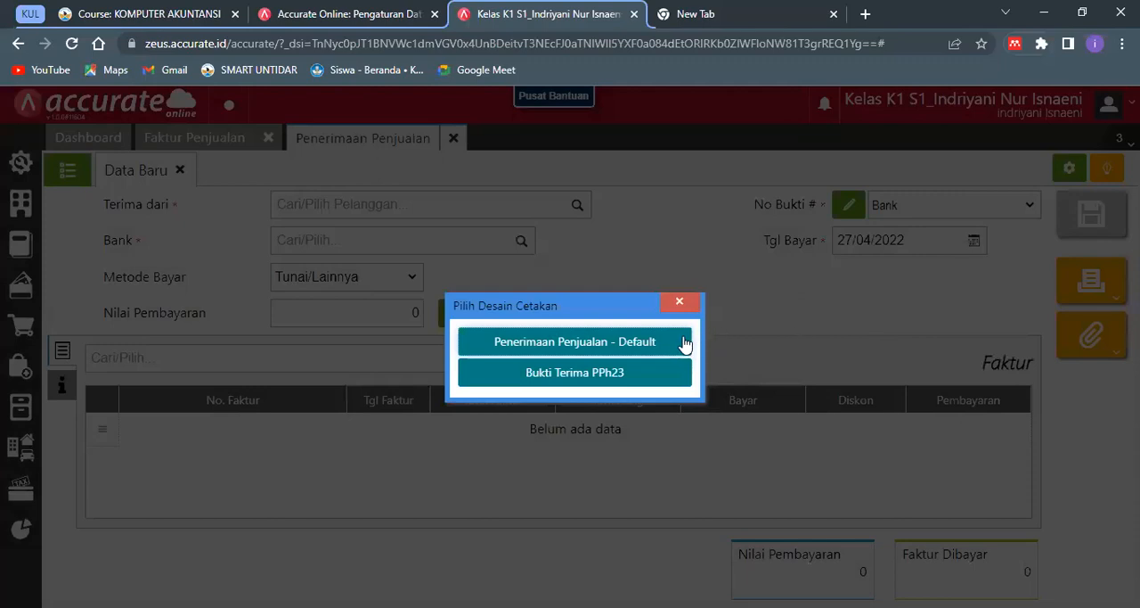
click(683, 343)
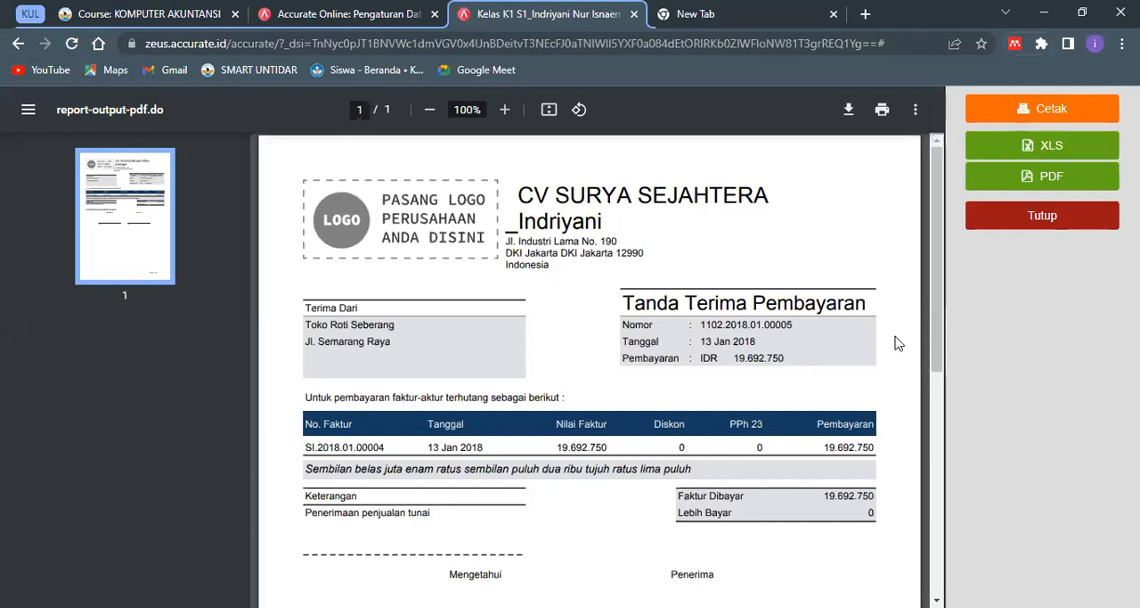
scroll(938, 383, down, 1)
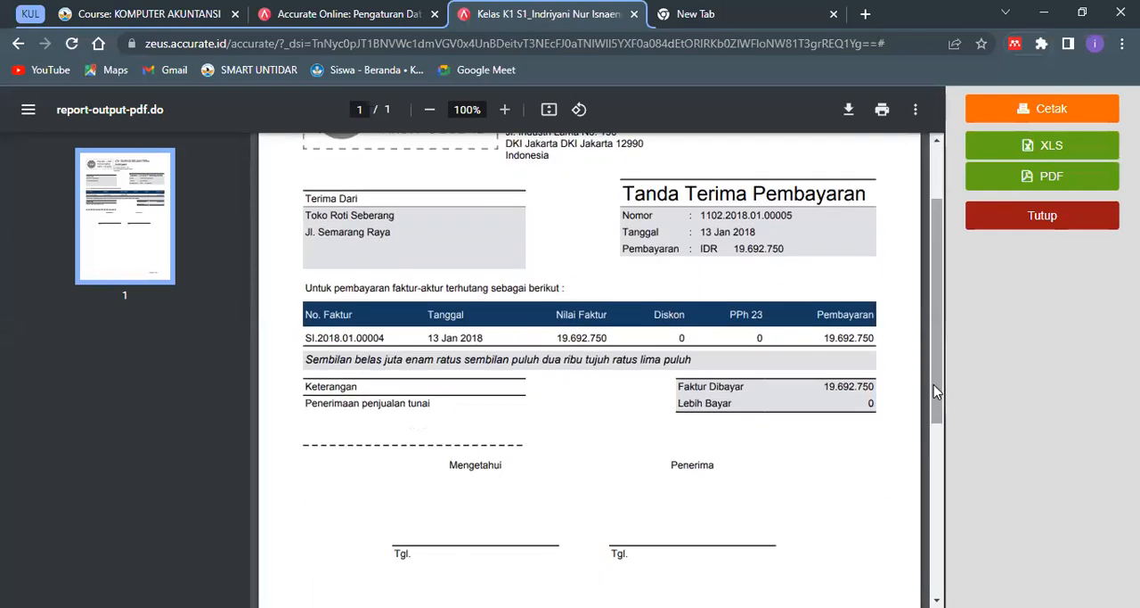
- Close the print preview and the Penerimaan Penjualan and Faktur Penjualan forms
click(1059, 230)
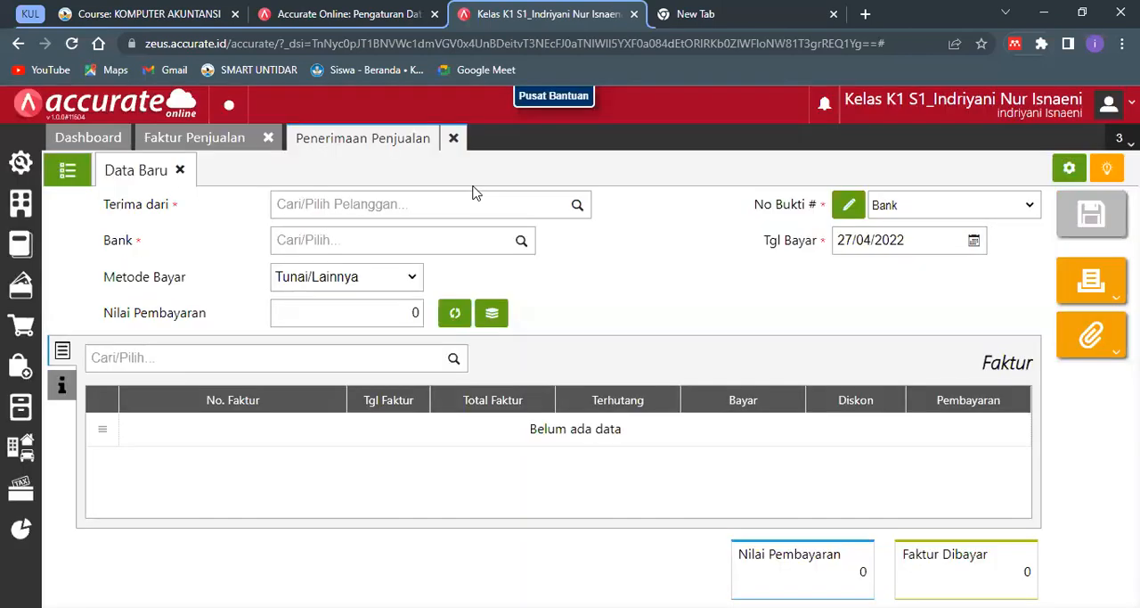
click(453, 141)
click(268, 139)
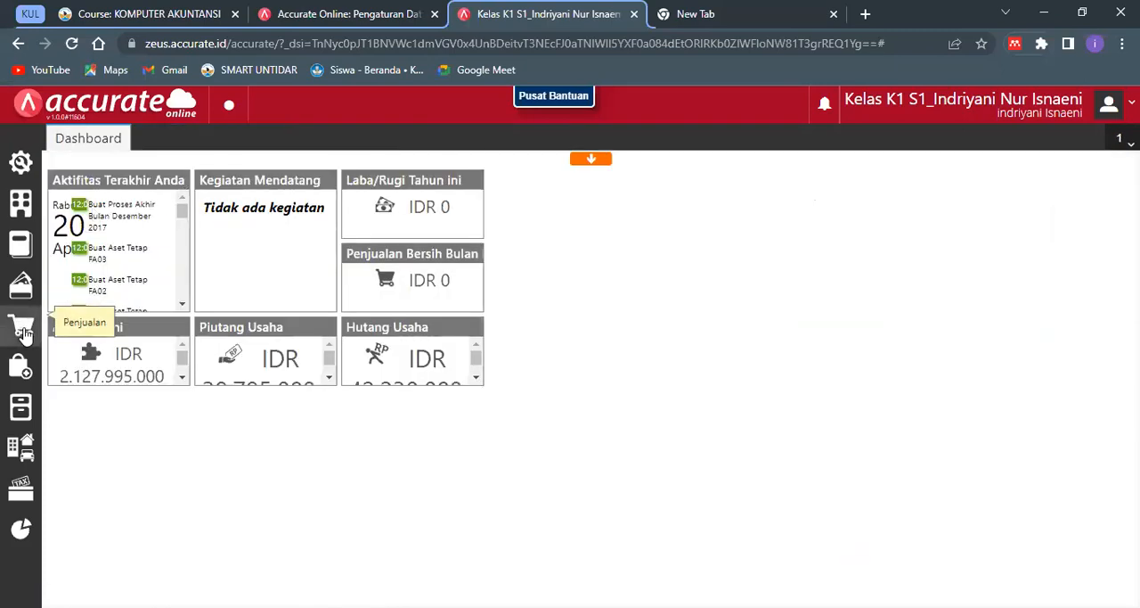
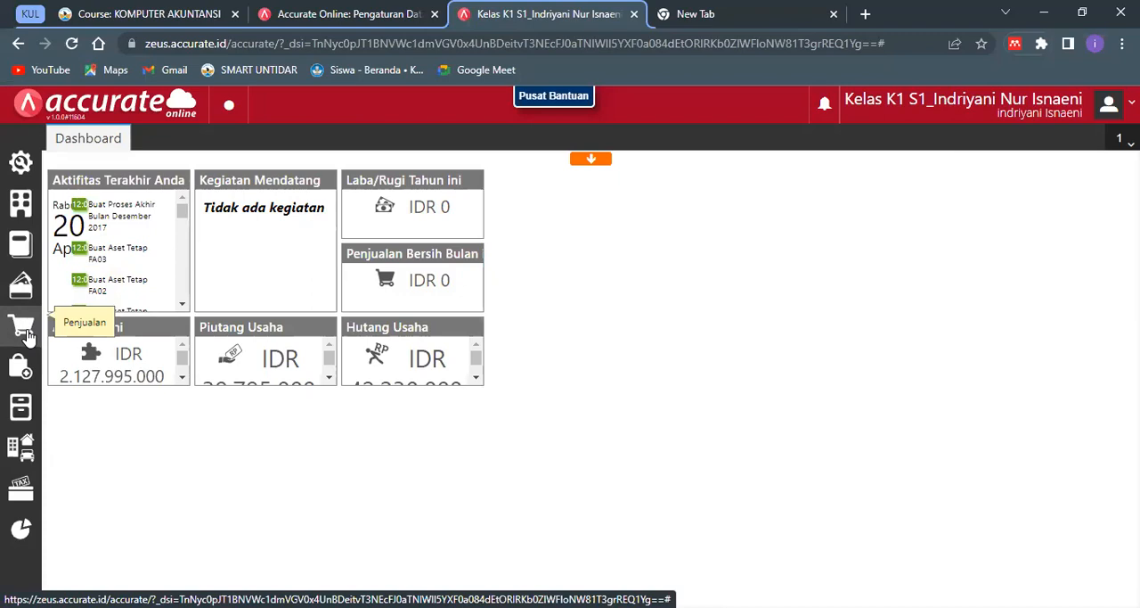
click(27, 333)
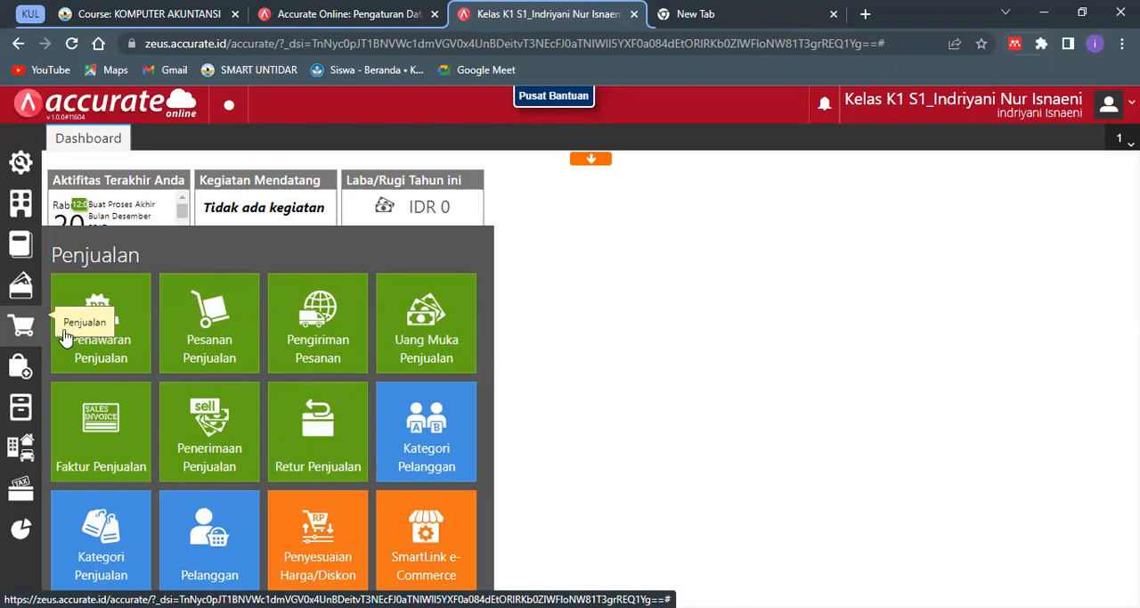
click(223, 432)
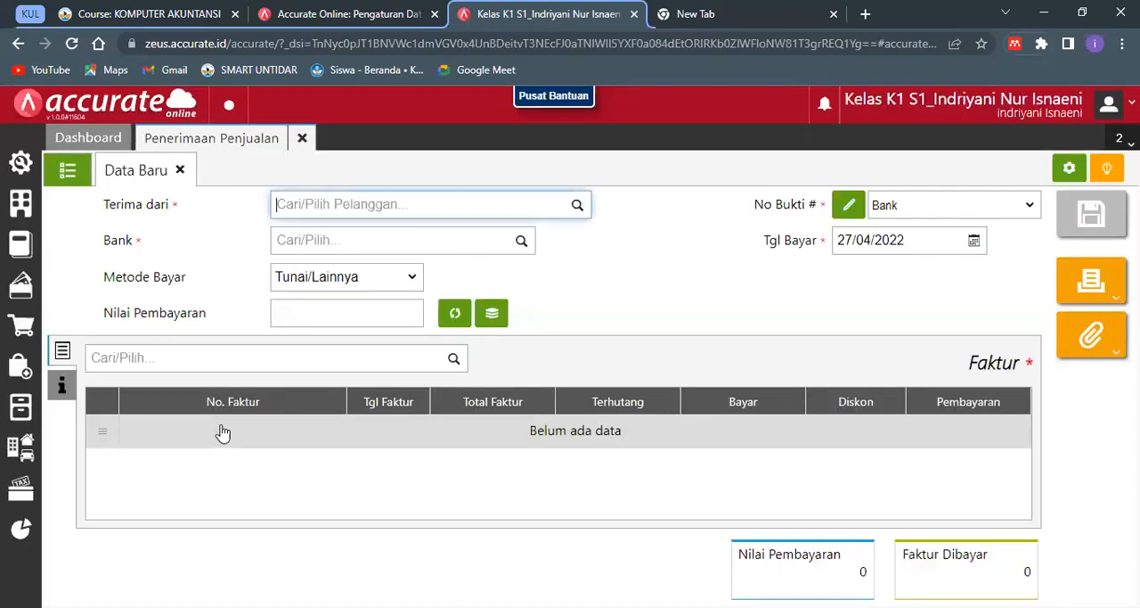
click(88, 176)
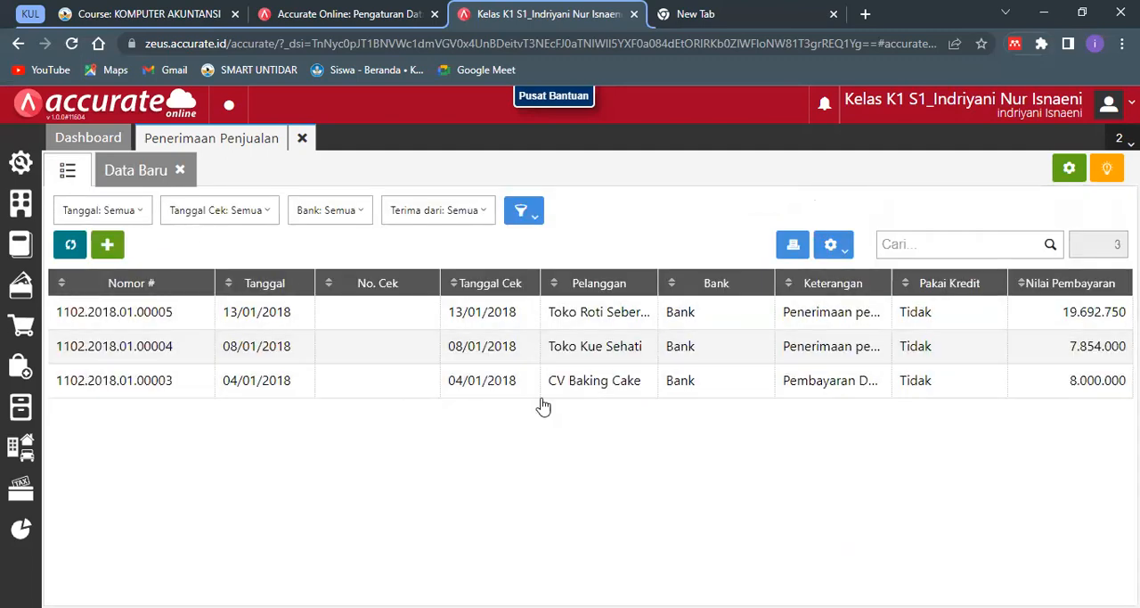
click(605, 396)
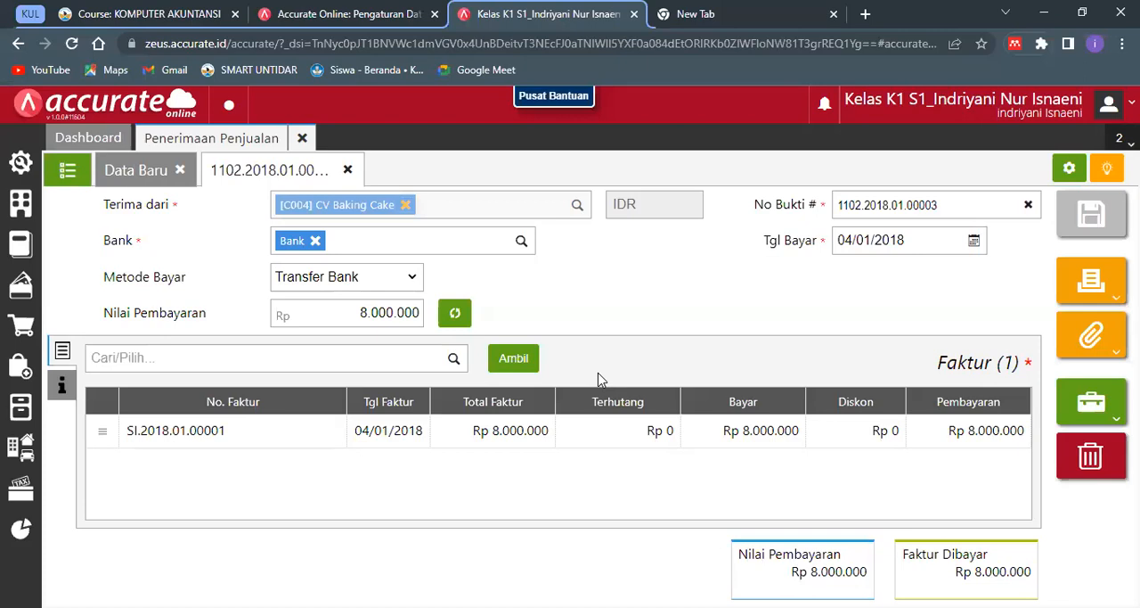
click(874, 249)
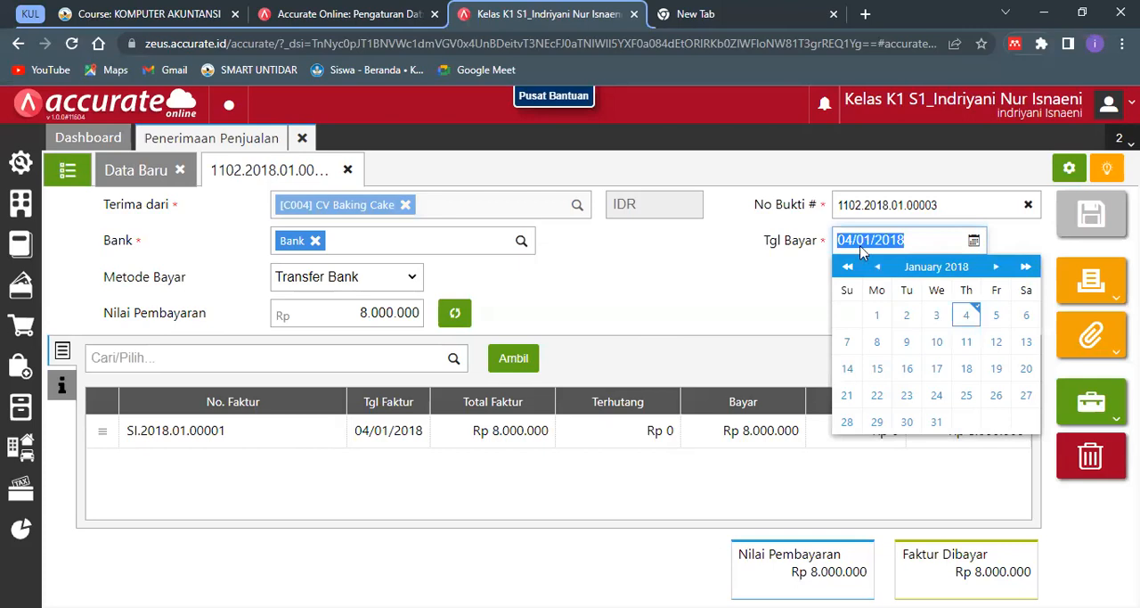
text(15/)
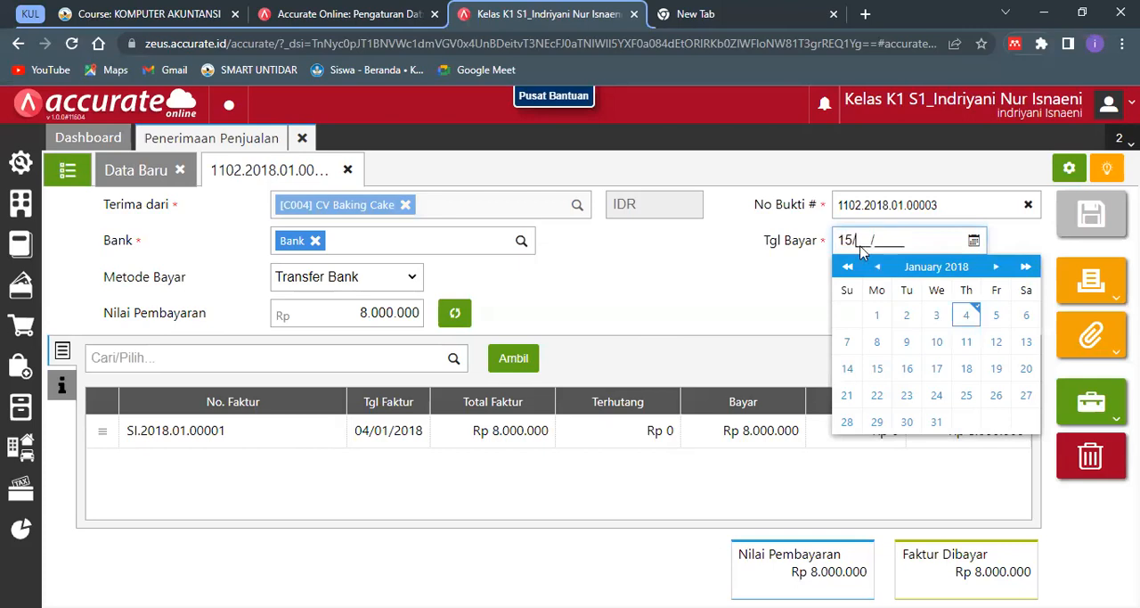
text(01/2018)
key(Return)
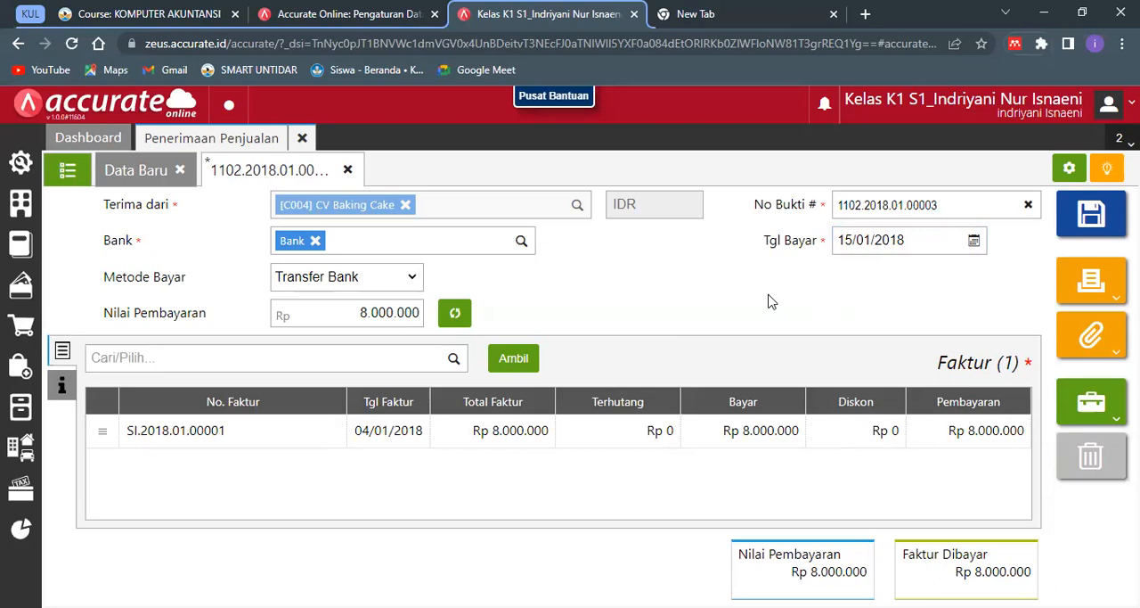
click(398, 283)
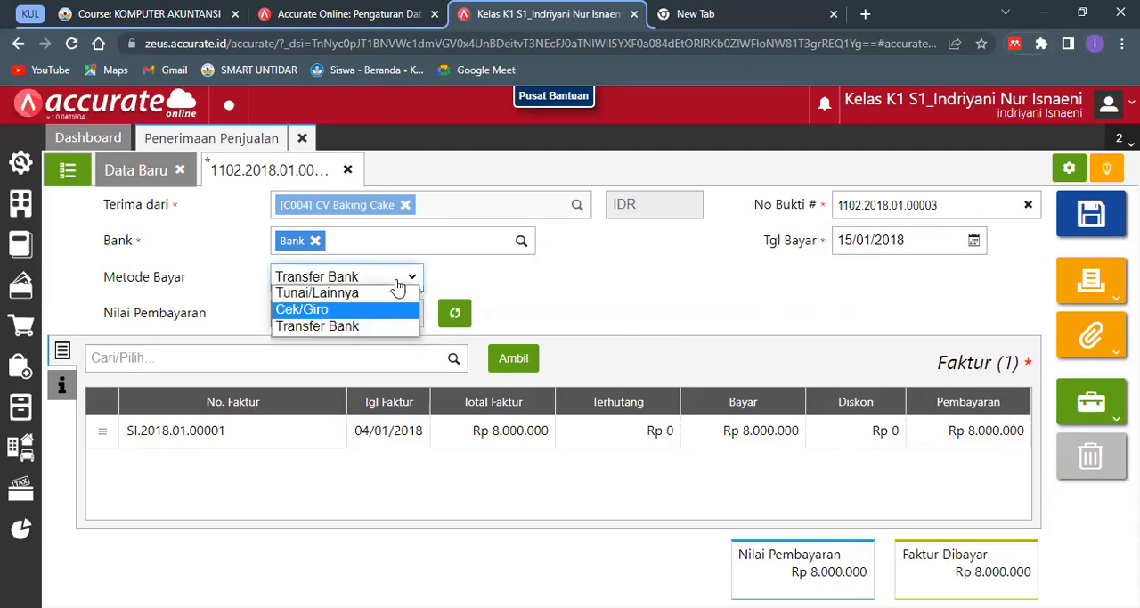
click(392, 307)
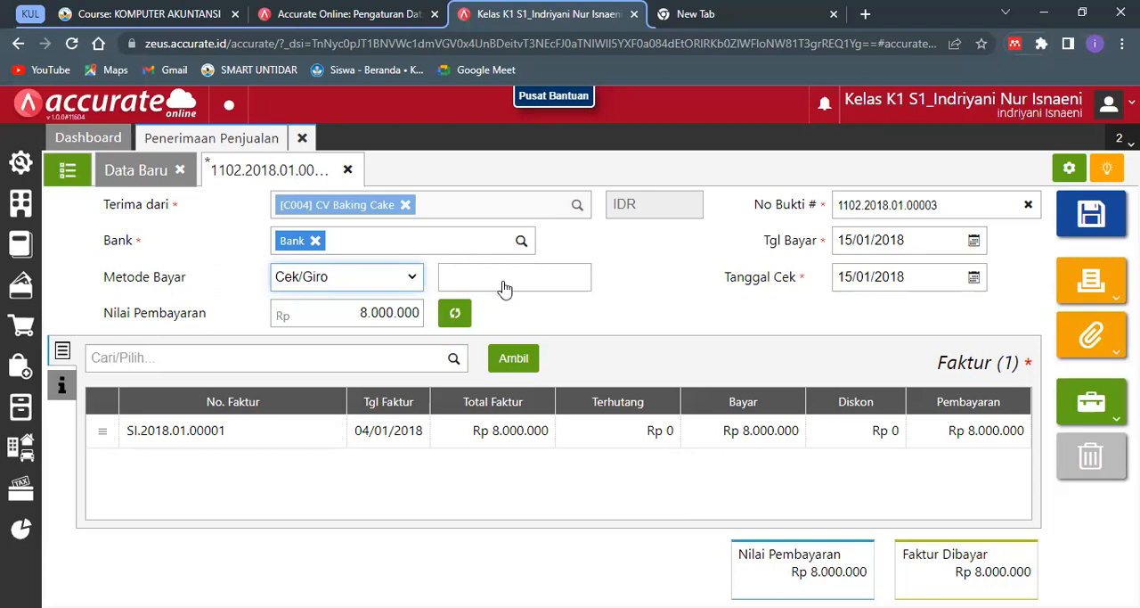
click(503, 287)
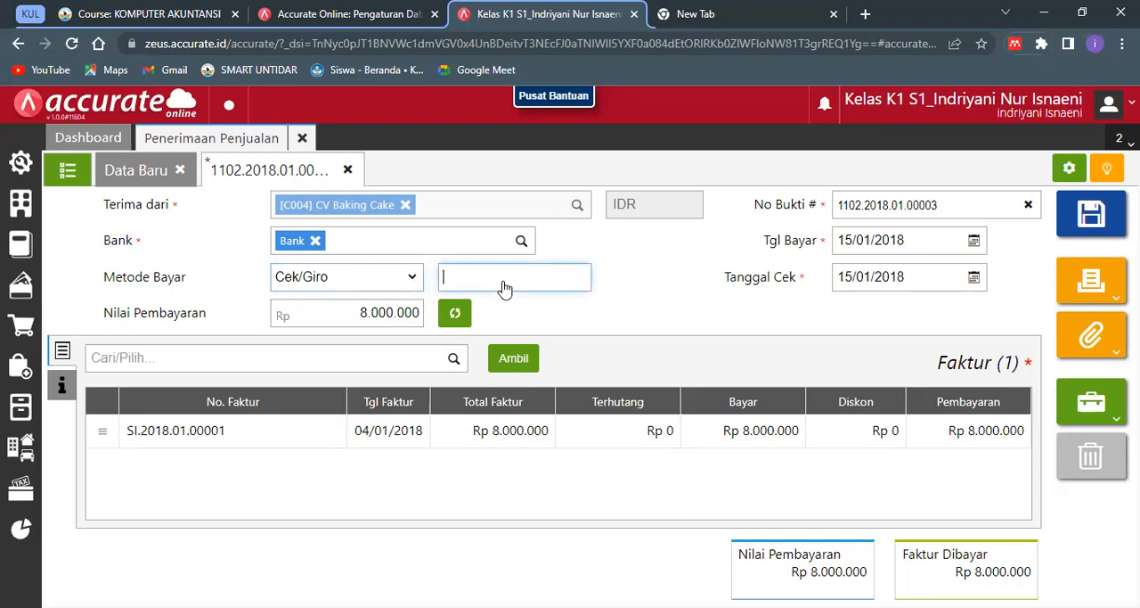
text(BG 991188)
click(522, 302)
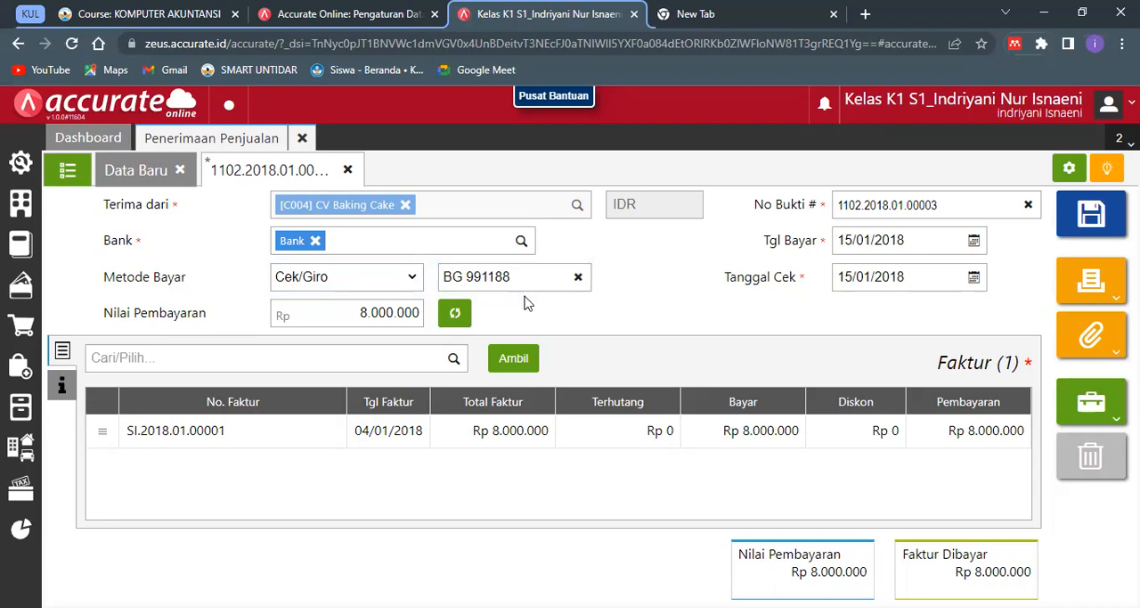
click(528, 369)
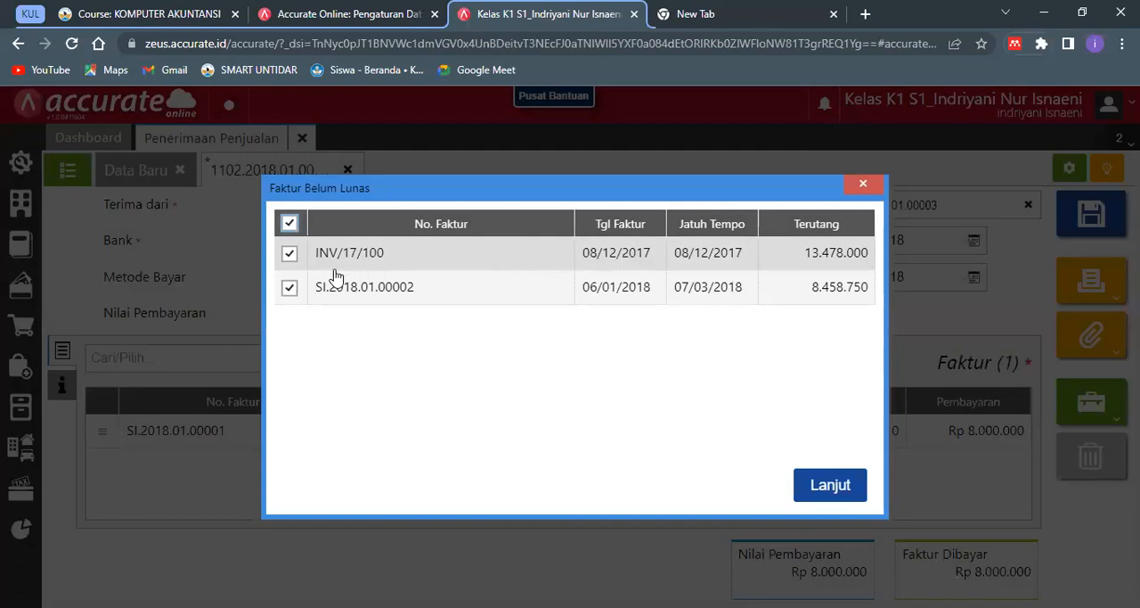
click(293, 287)
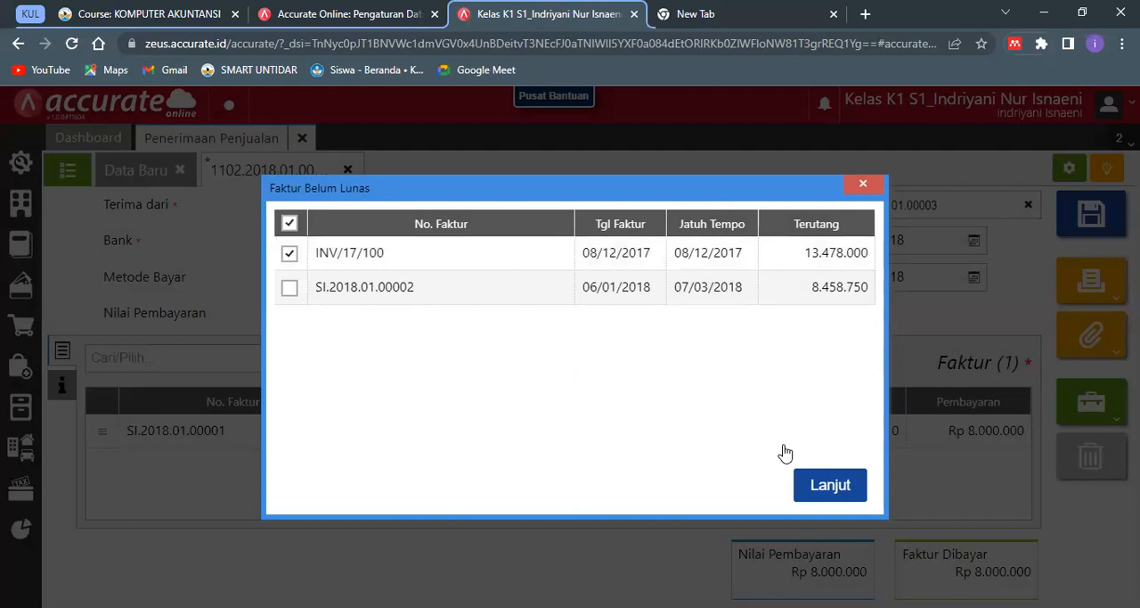
click(823, 488)
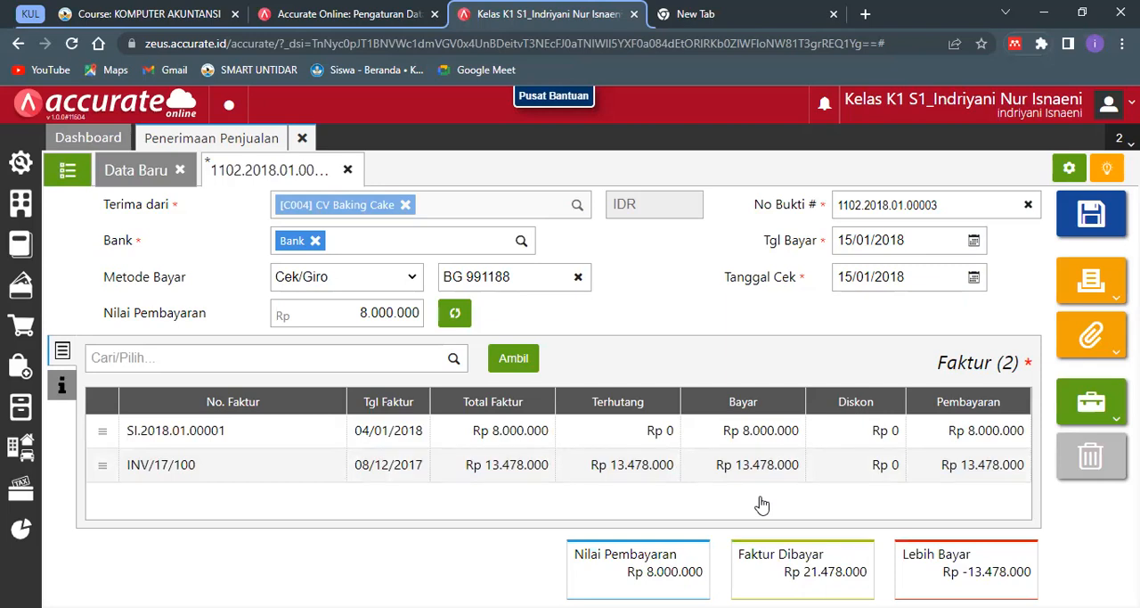
click(764, 444)
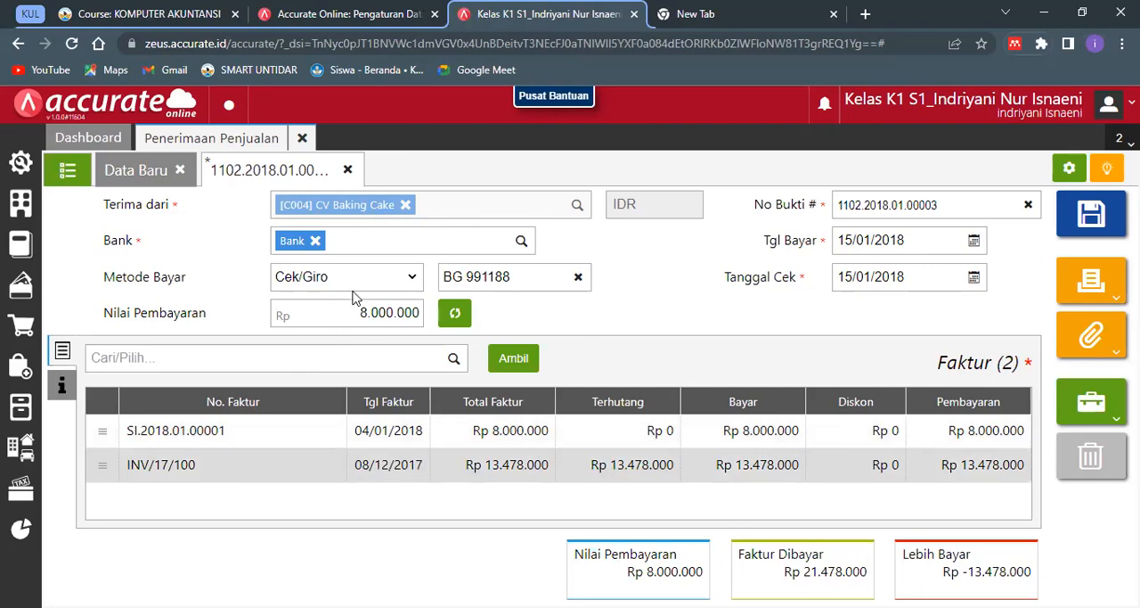
click(452, 312)
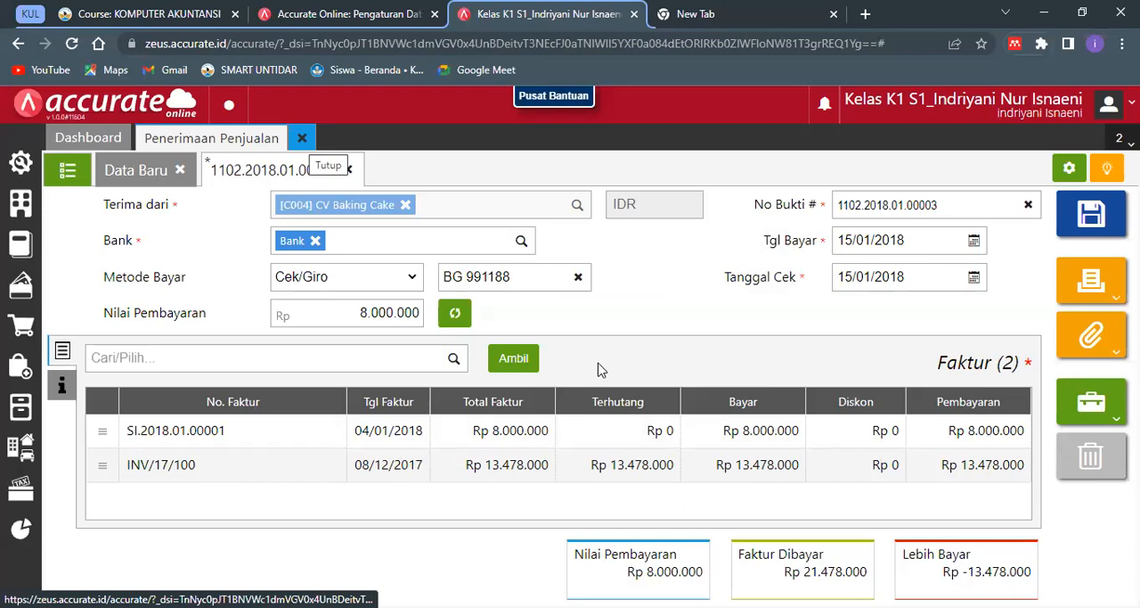
click(696, 384)
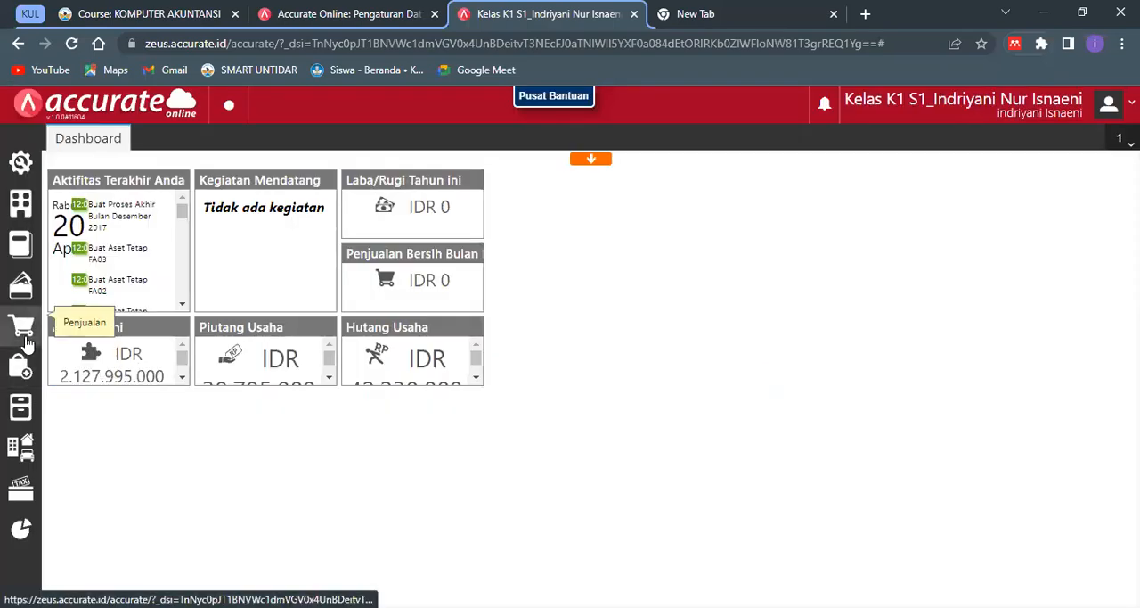
- Create a new Penerimaan Penjualan record with CV Baking Cake as the Terima dari customer
click(27, 342)
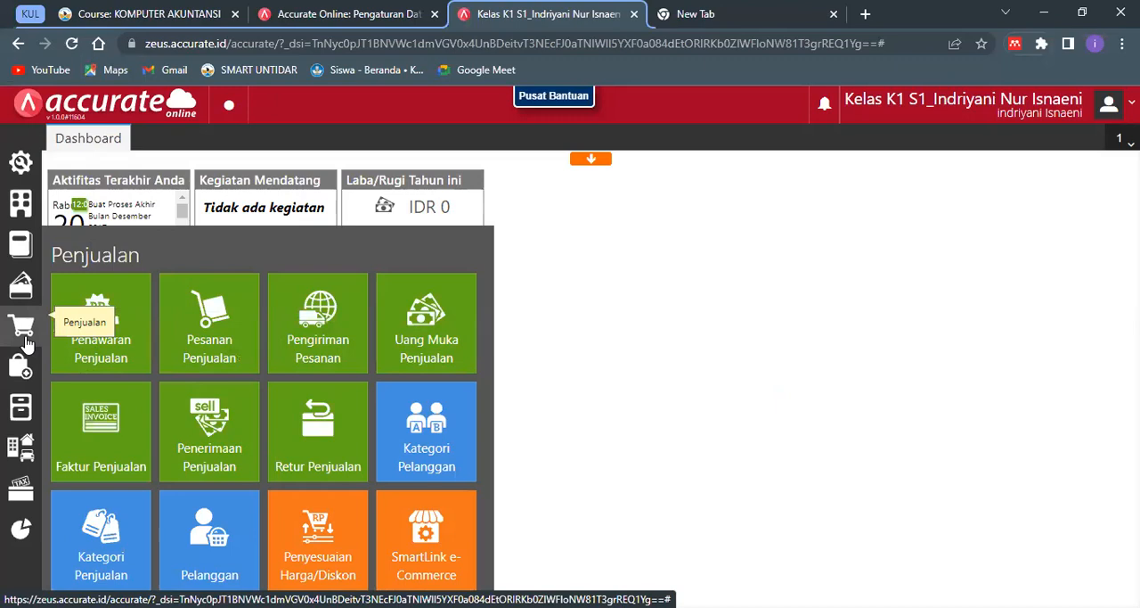
click(188, 443)
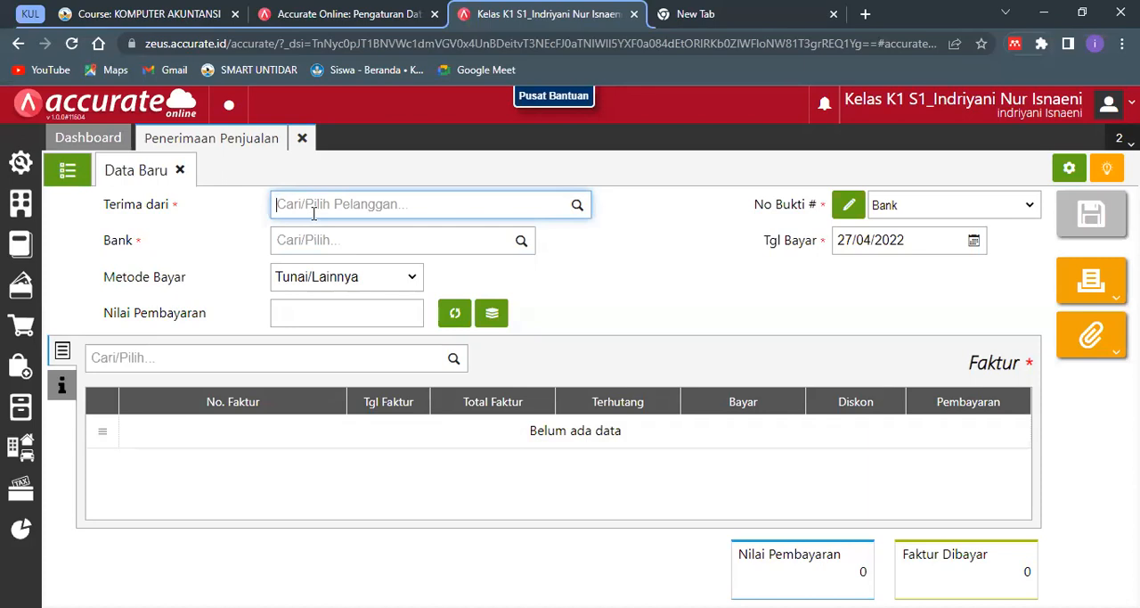
text(CV)
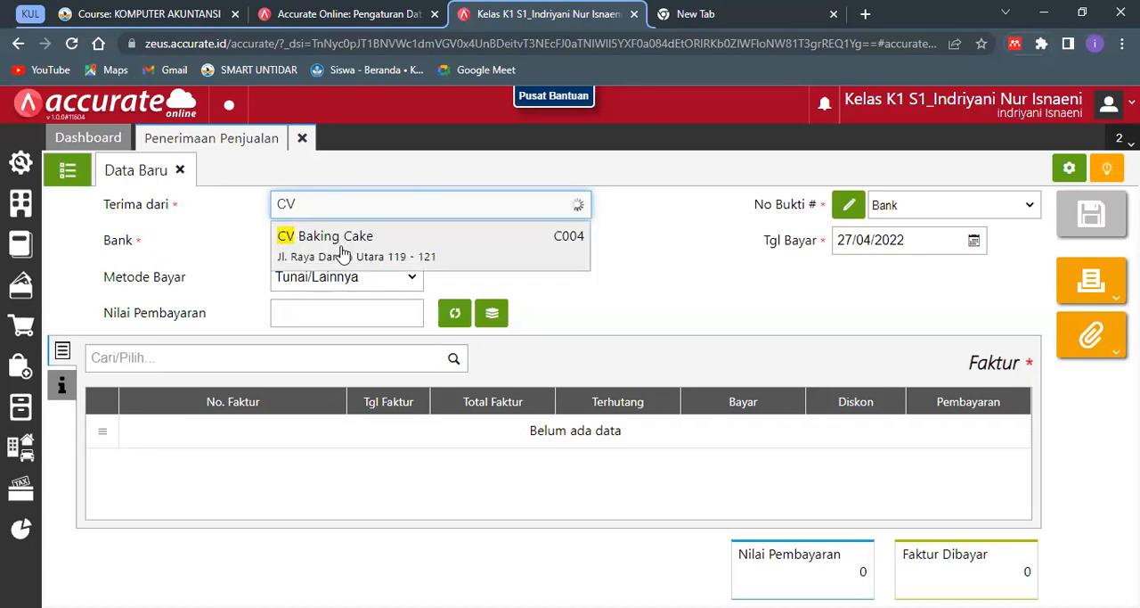
click(343, 254)
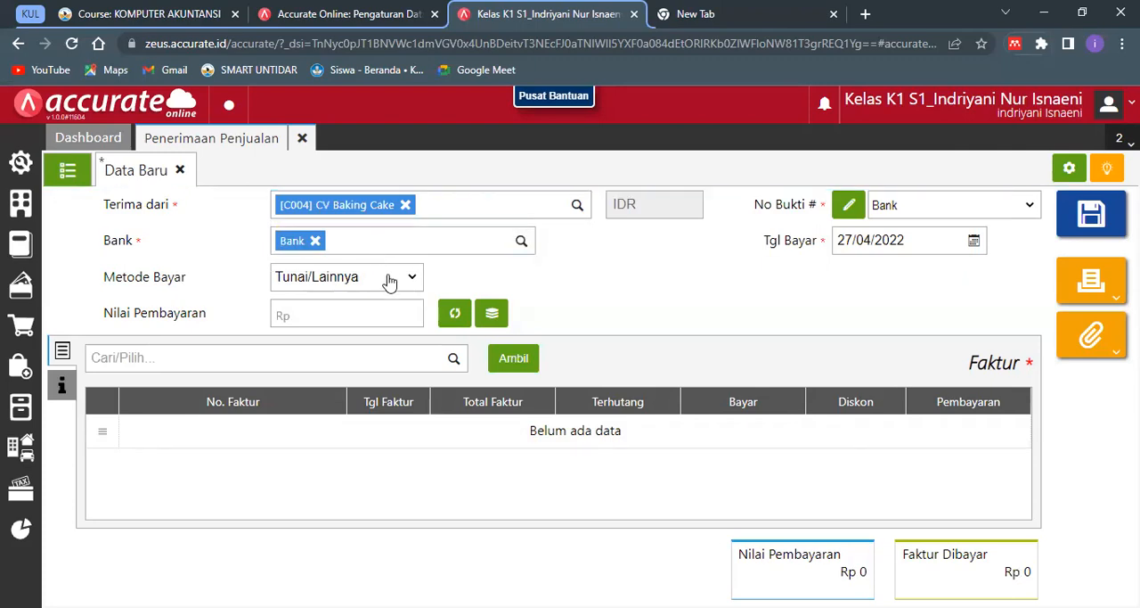
- Set the receipt's Metode Bayar to Cek/Giro with the cheque number BG 991188
click(389, 282)
click(386, 309)
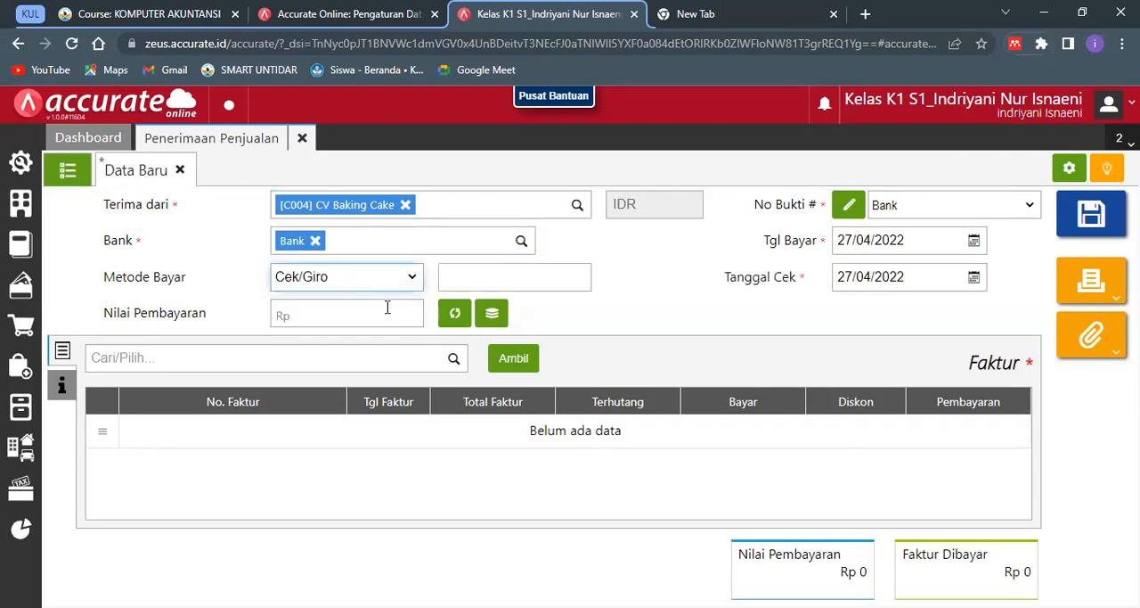
click(454, 270)
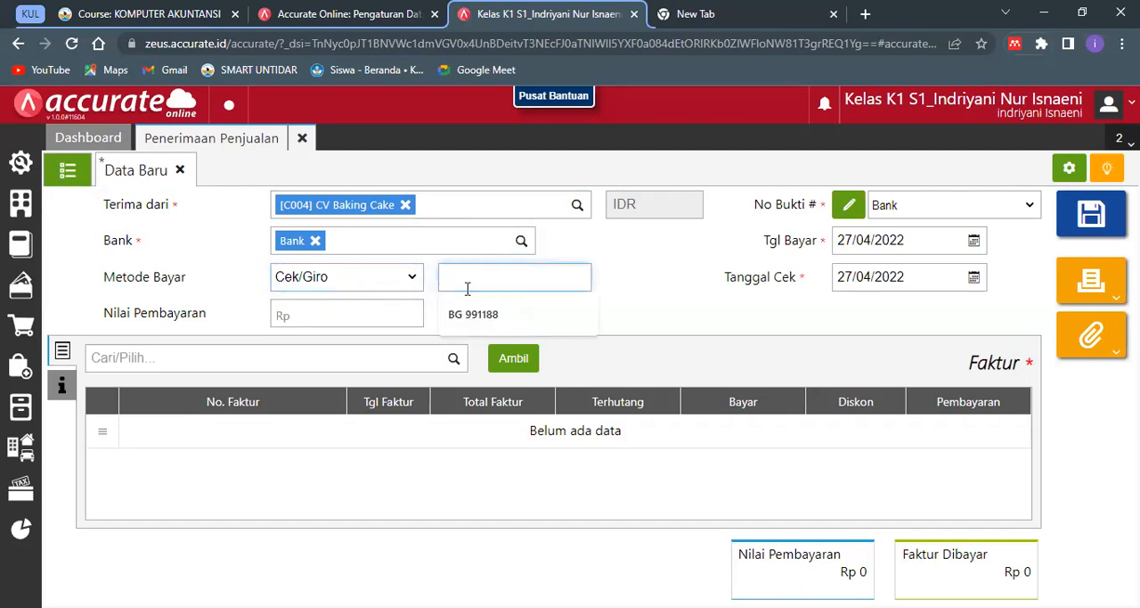
click(489, 319)
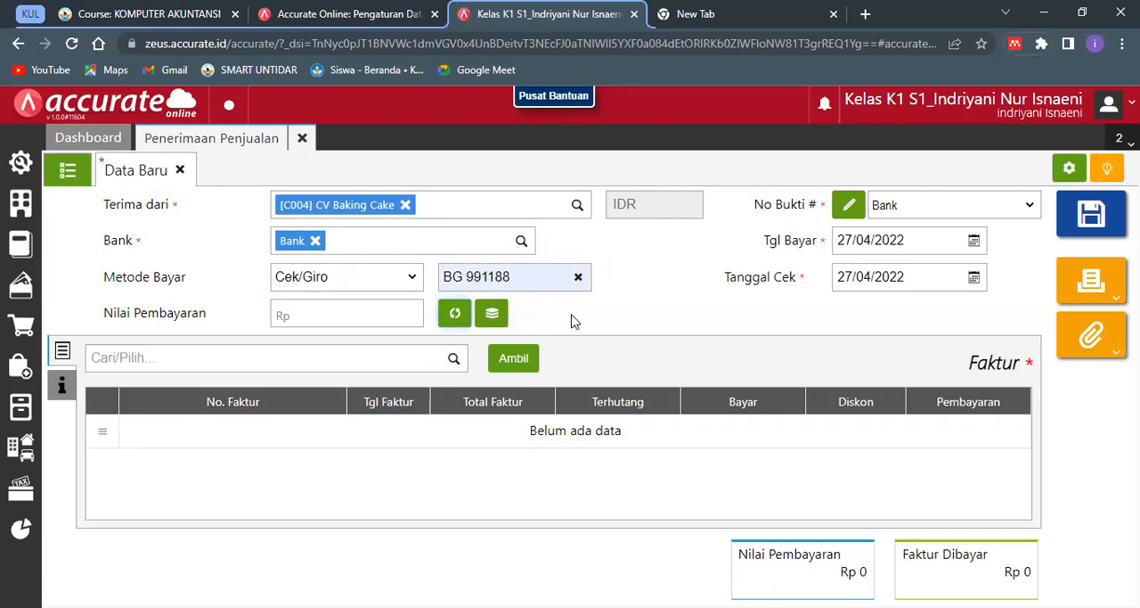
- Set the receipt's Tgl Bayar to 15/01/2018 and its Tanggal Cek to 31/01/2018
click(850, 240)
text(15/01/2018)
click(805, 307)
click(864, 284)
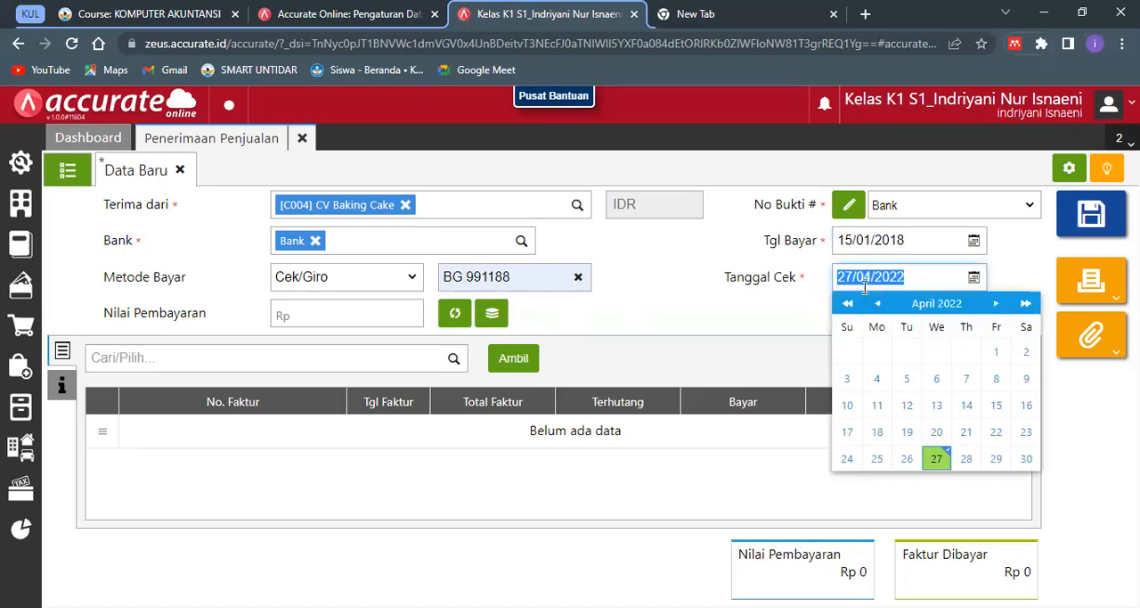
text(31/01/2018)
click(787, 322)
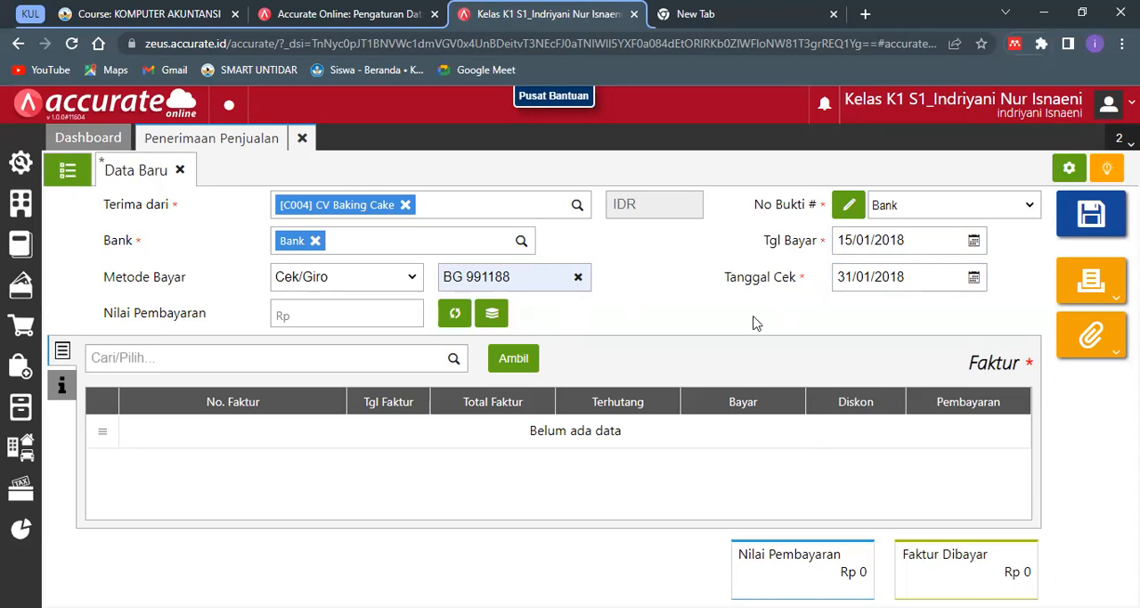
- Pull only the unpaid invoice INV/17/100 into the receipt and fill Nilai Pembayaran automatically with the invoice amount
click(526, 359)
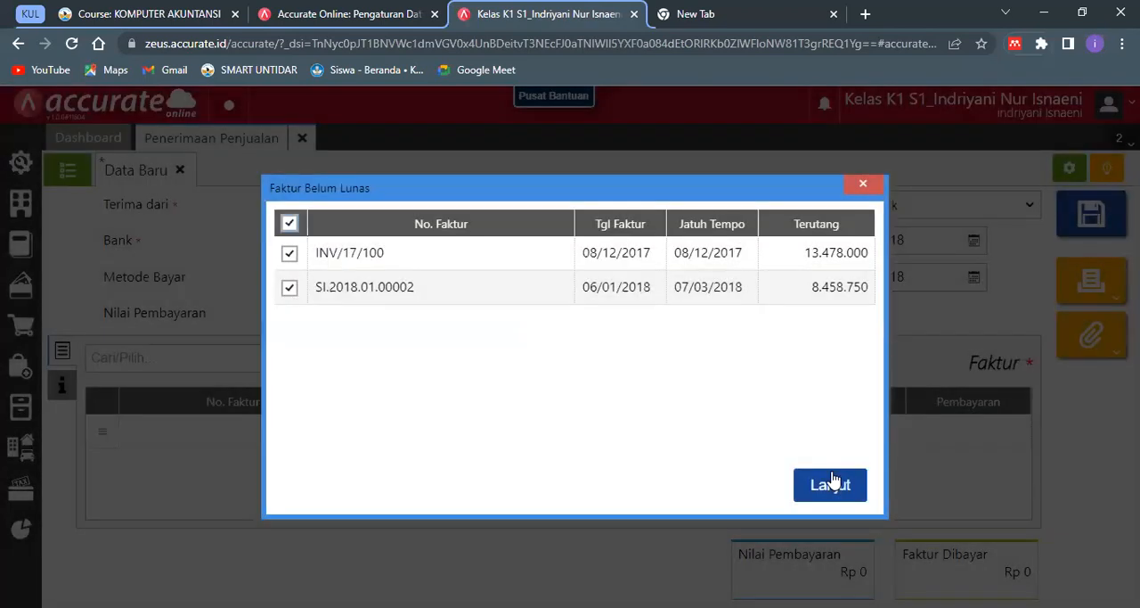
click(290, 288)
click(829, 484)
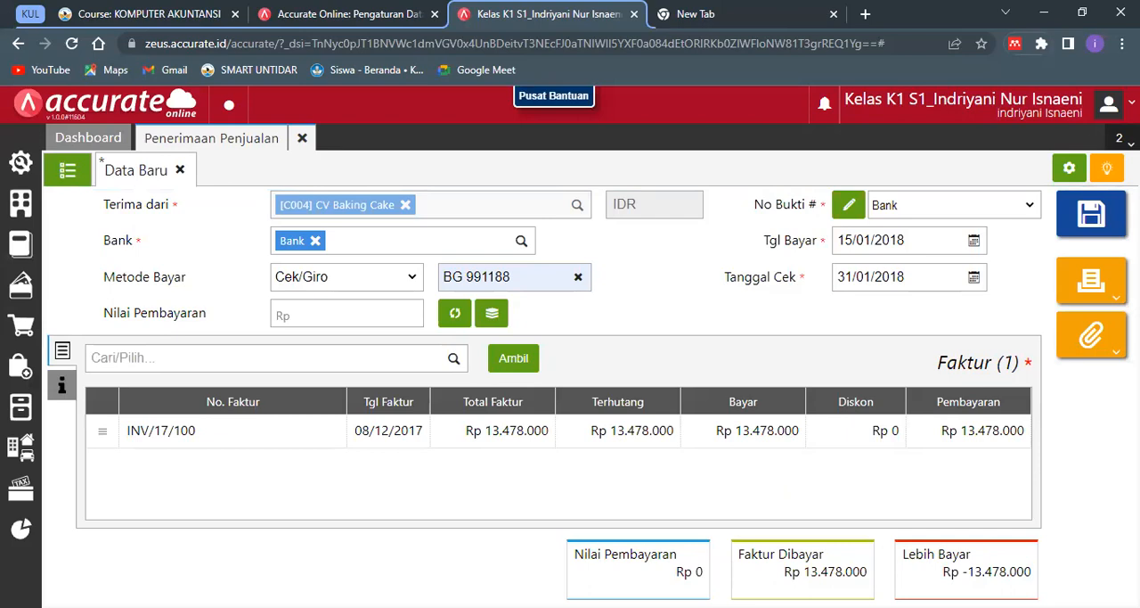
click(457, 314)
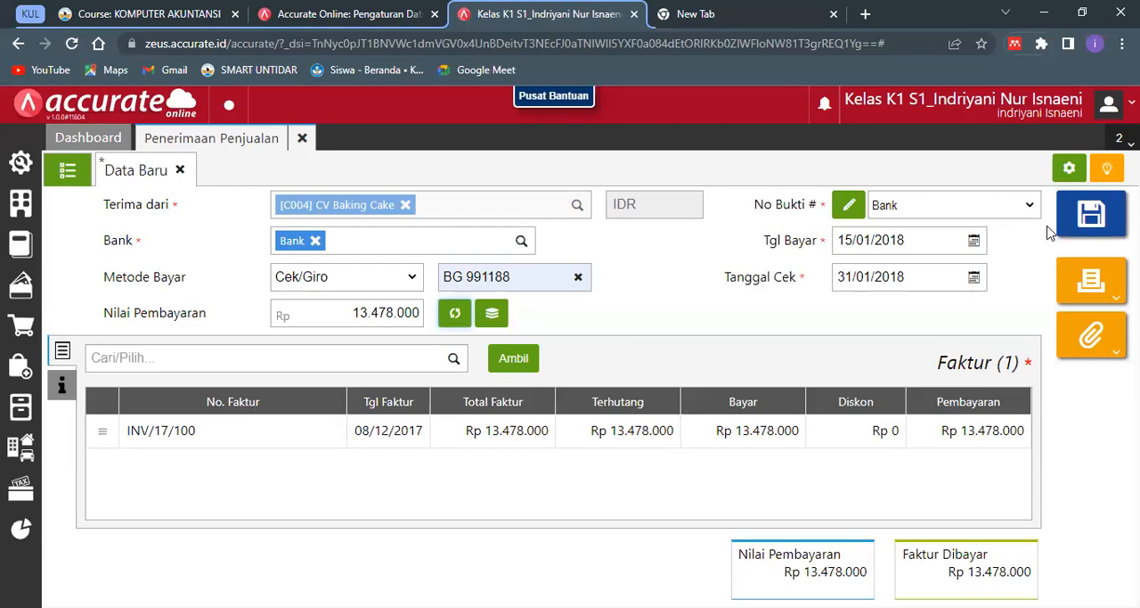
- Enter the receipt's Keterangan under Info lainnya as "Penerimaan pelunasan piutang atas faktur nomor INV/17/100"
click(62, 384)
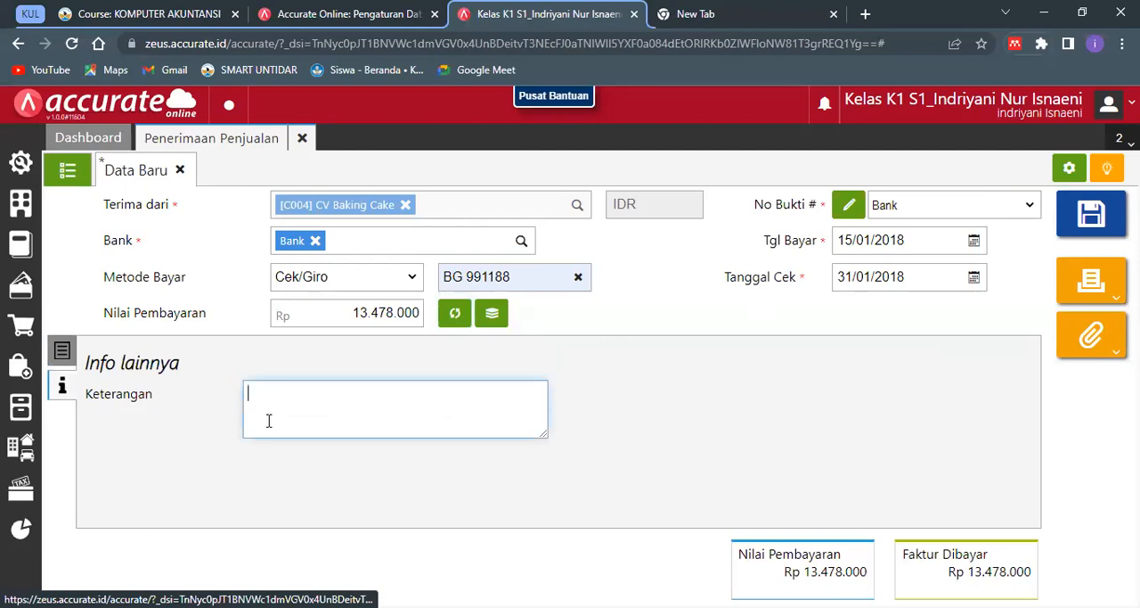
text(Oenerimaa)
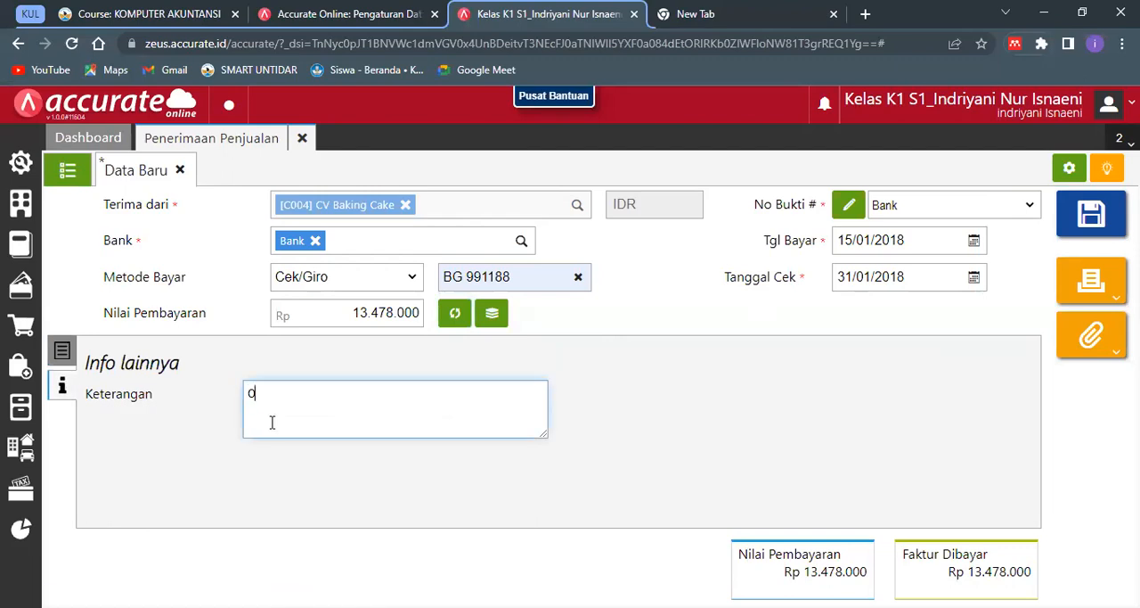
text(nerimaan)
key(Home)
key(Delete)
text(P)
key(End)
text(pelu)
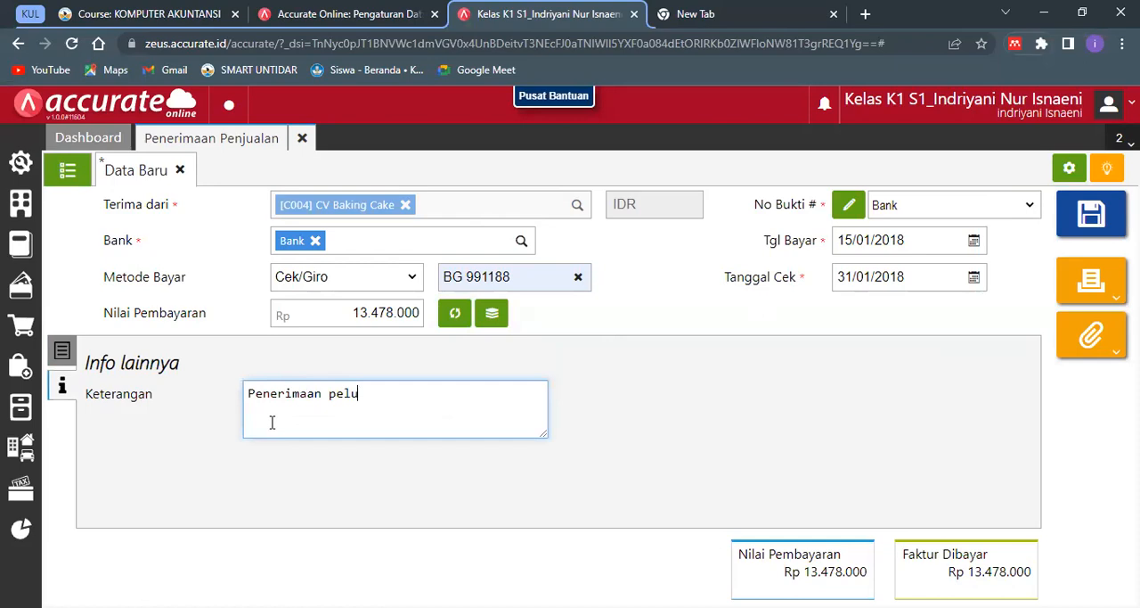
text(nasan piutang T)
key(BackSpace)
text(ats faktur)
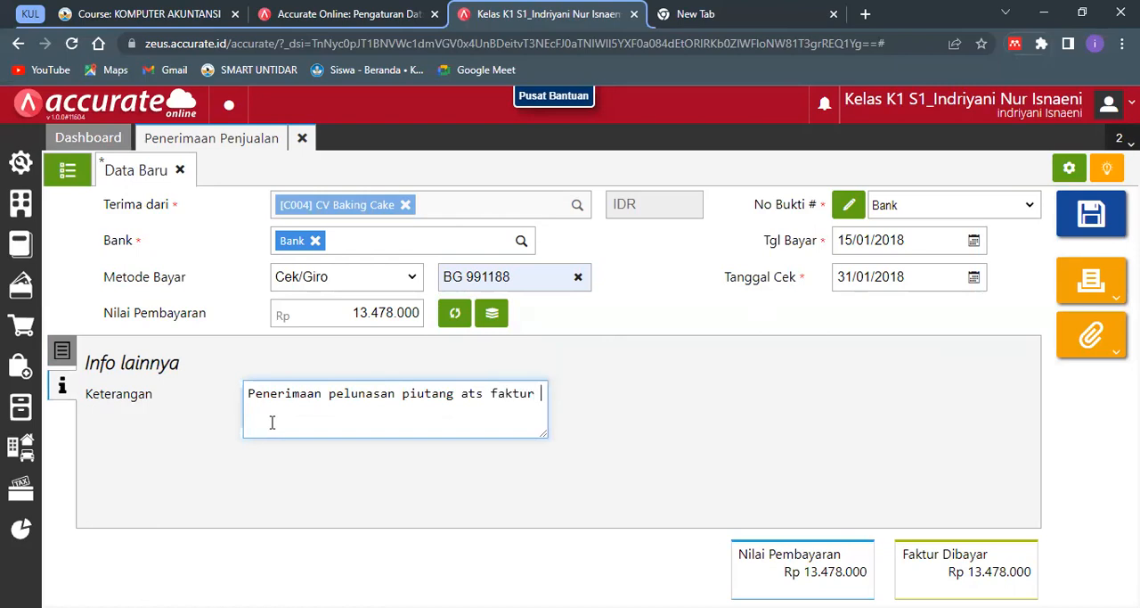
key(BackSpace)
key(BackSpace)
key(BackSpace)
key(BackSpace)
key(BackSpace)
key(BackSpace)
key(BackSpace)
key(BackSpace)
key(BackSpace)
text(tas faktur nomor )
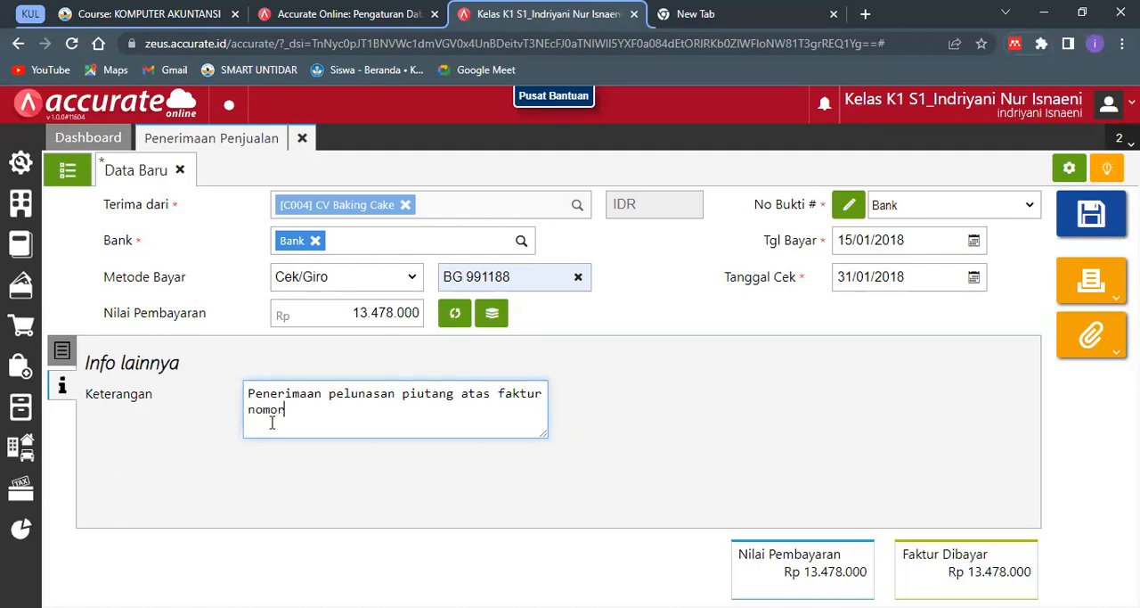
text(INV/17/100)
click(315, 449)
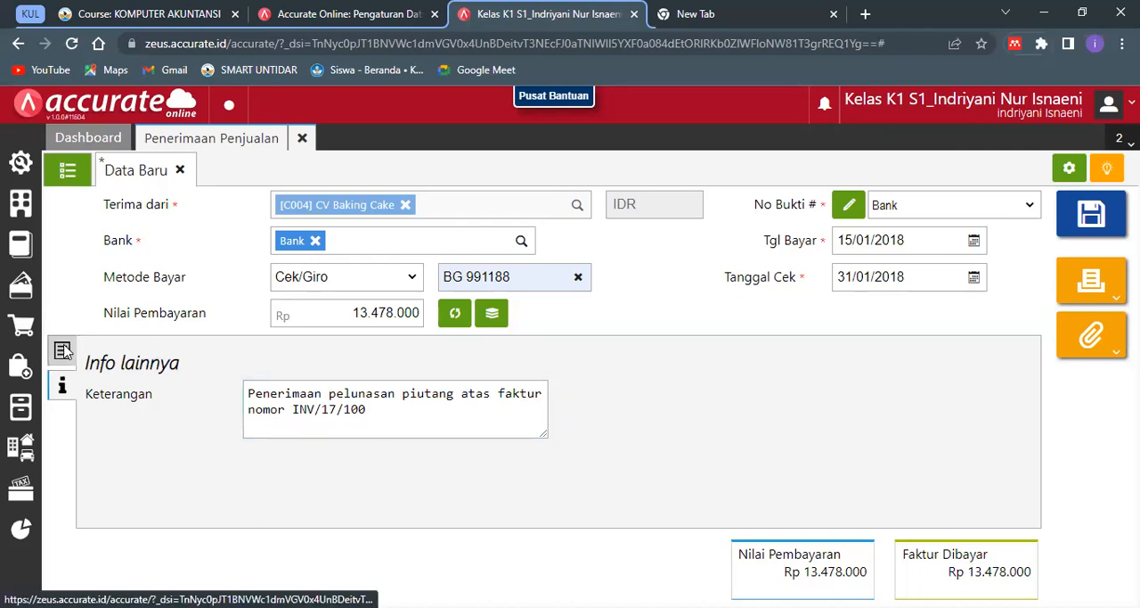
- Save the CV Baking Cake receipt from its invoice details and close Penerimaan Penjualan
click(61, 350)
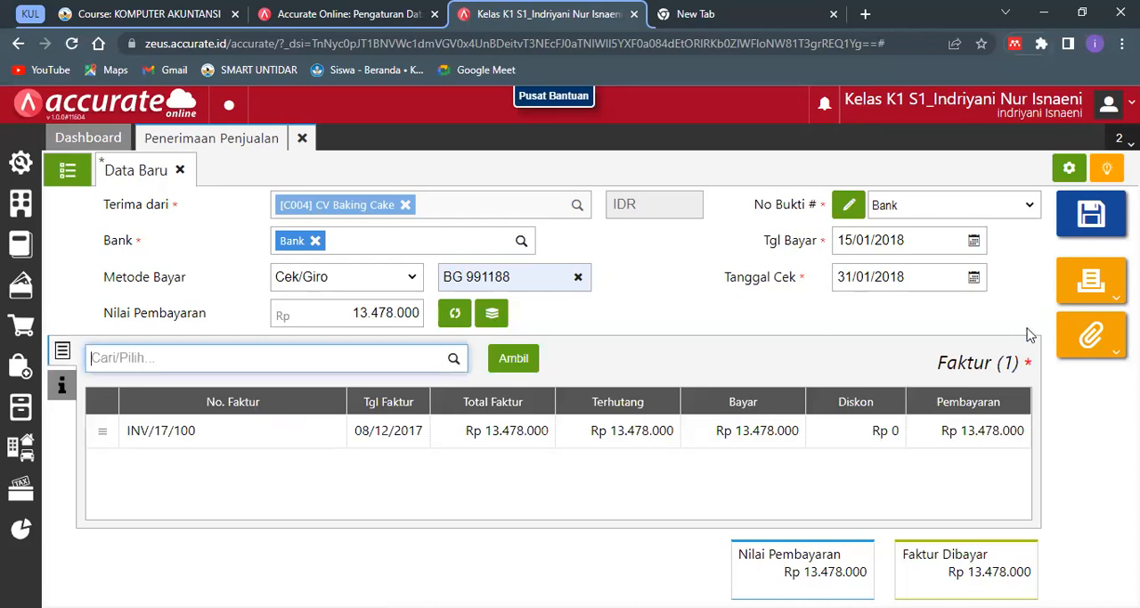
click(1100, 214)
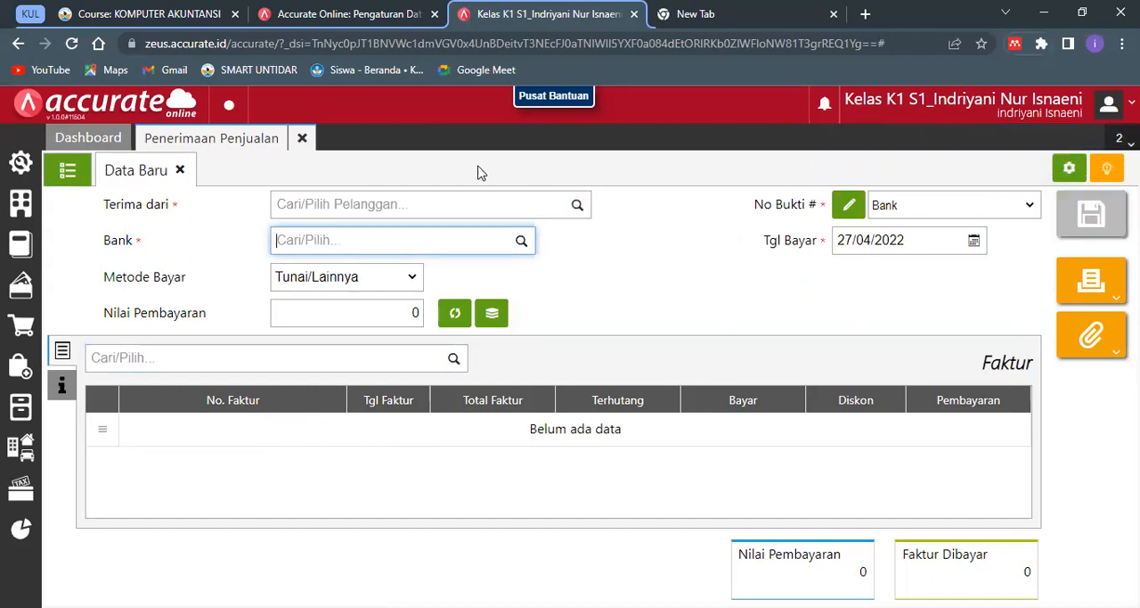
click(299, 141)
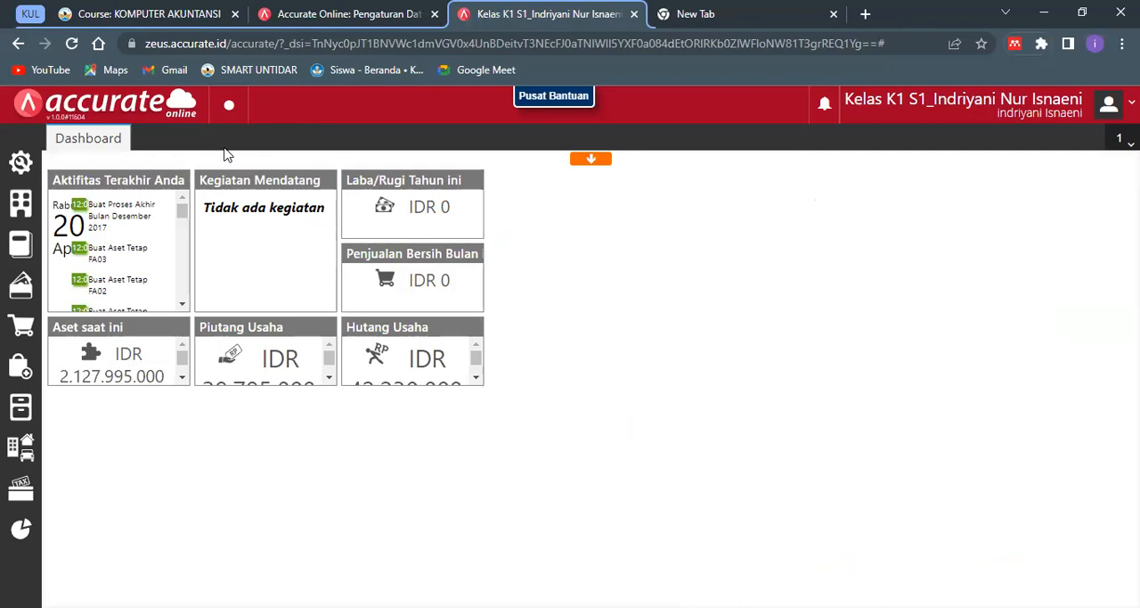
- Start a new Barang & Jasa record in Persediaan with Kategori Barang set to Umum
mouse_move(56, 183)
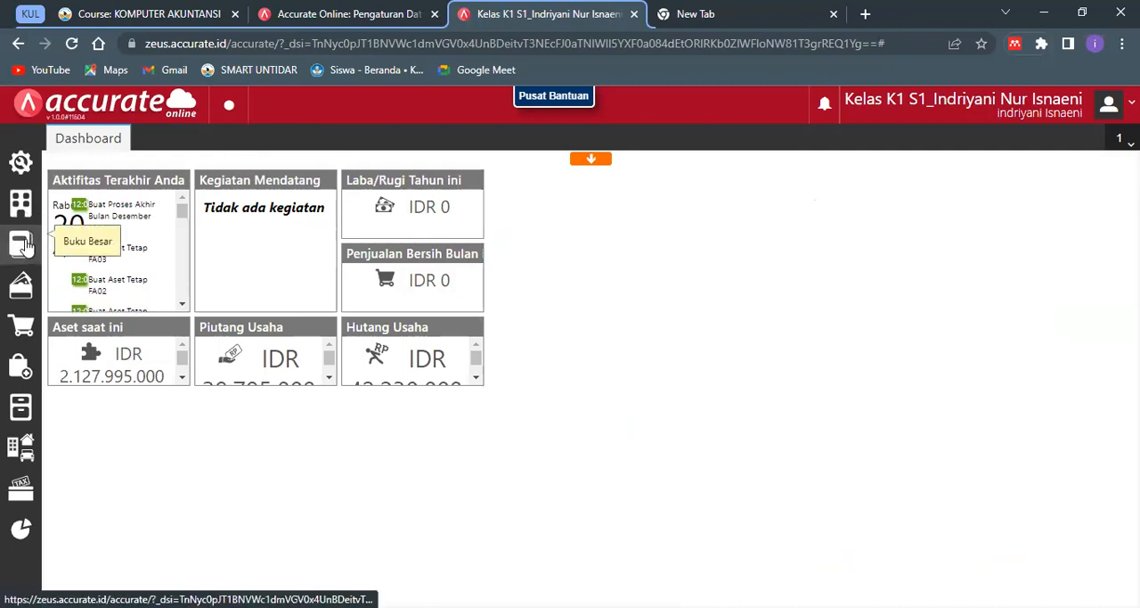
click(21, 407)
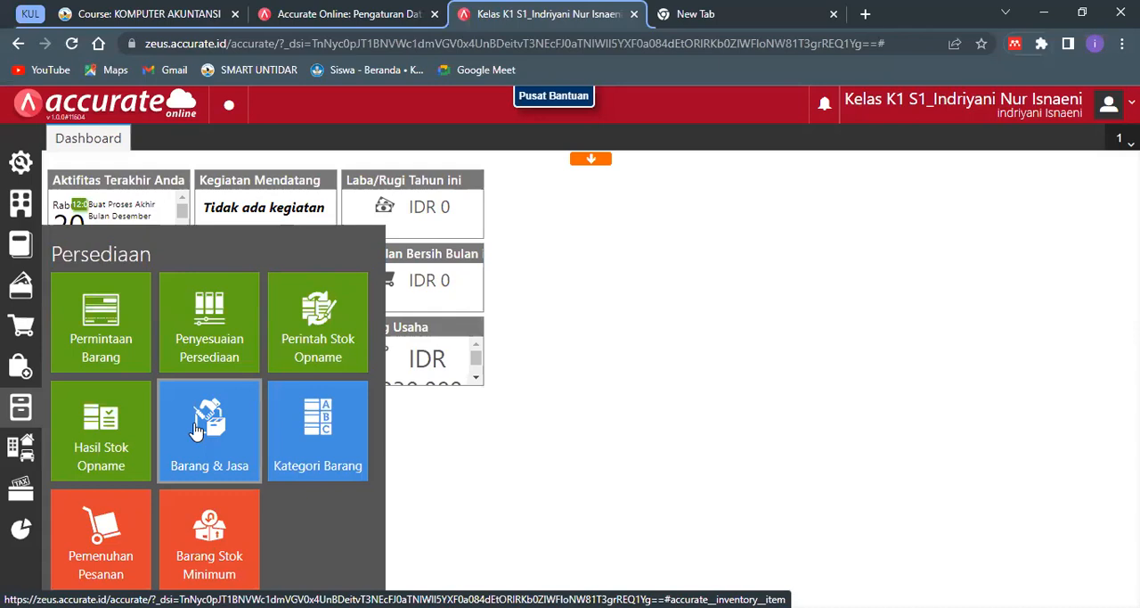
click(197, 430)
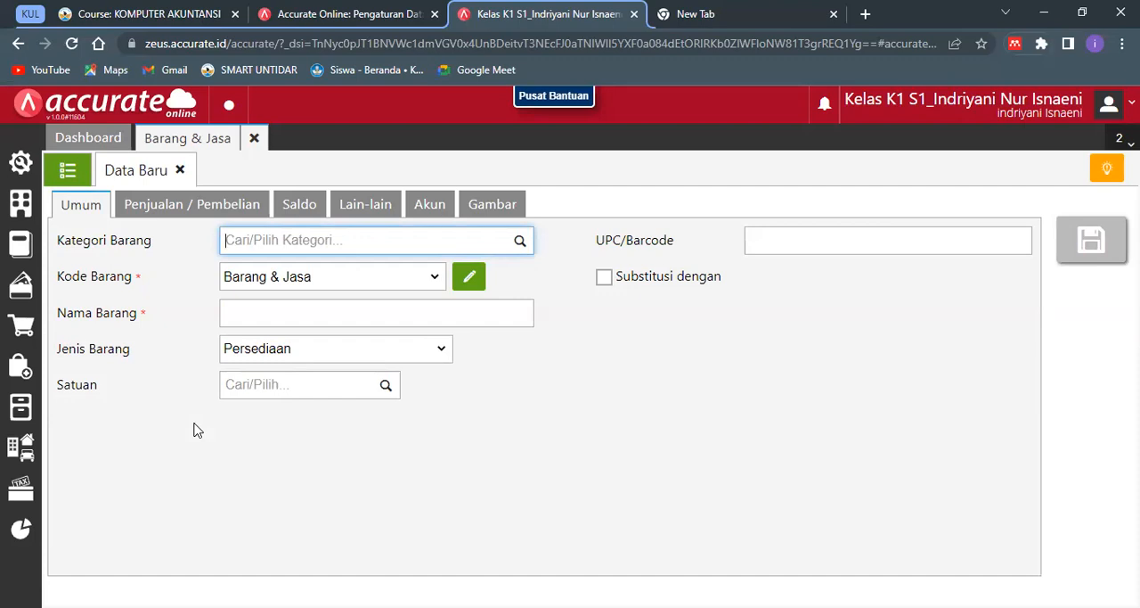
click(287, 242)
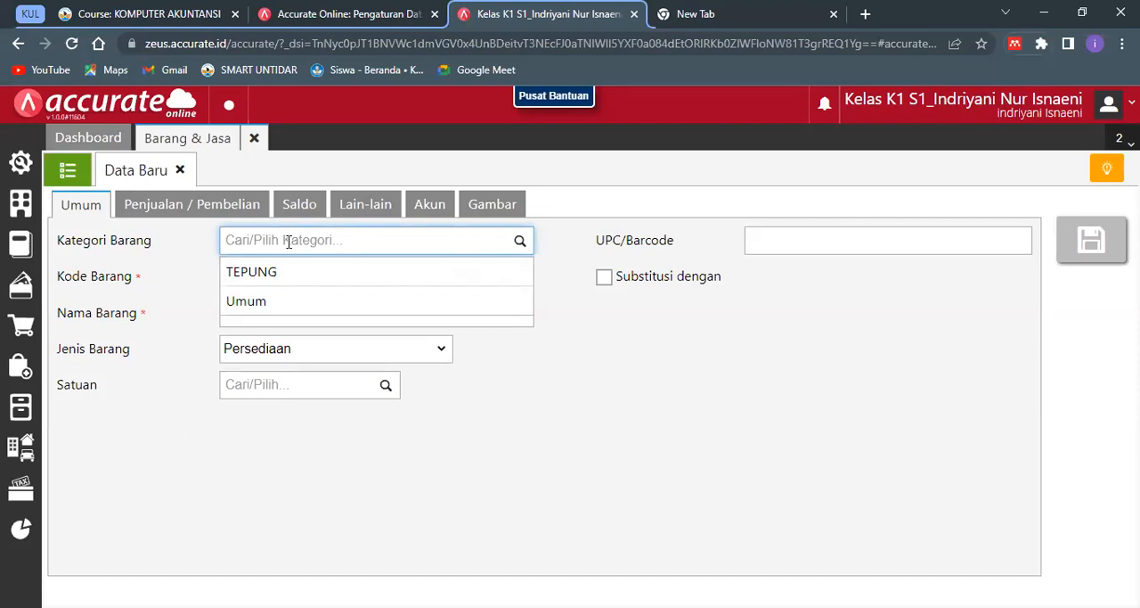
click(284, 303)
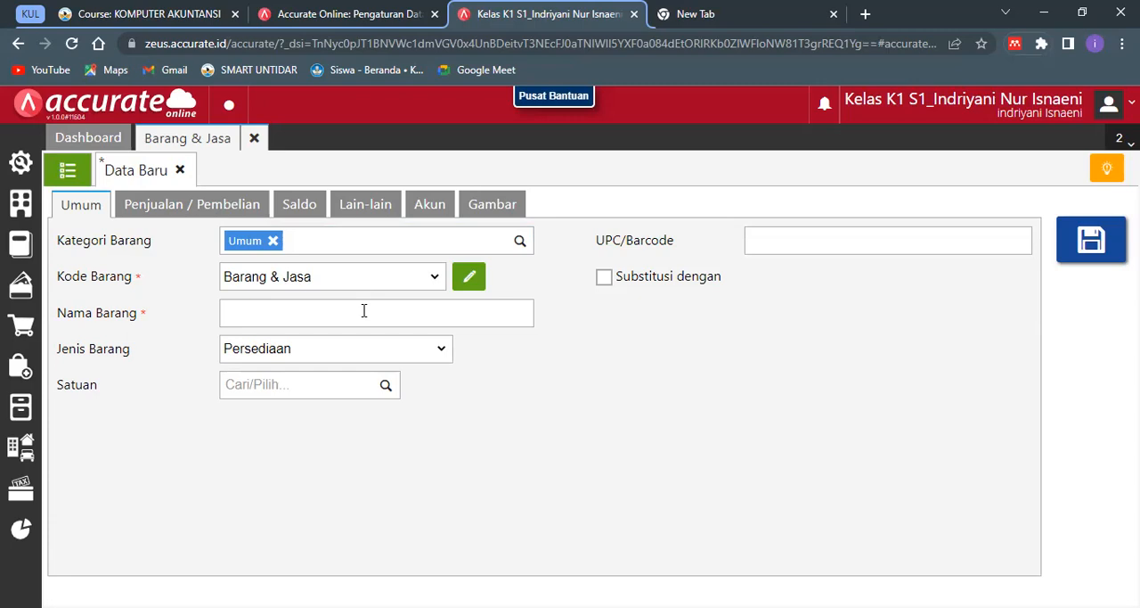
- Enter "Promo Tepung Murah" as the new item's Nama Barang
click(363, 310)
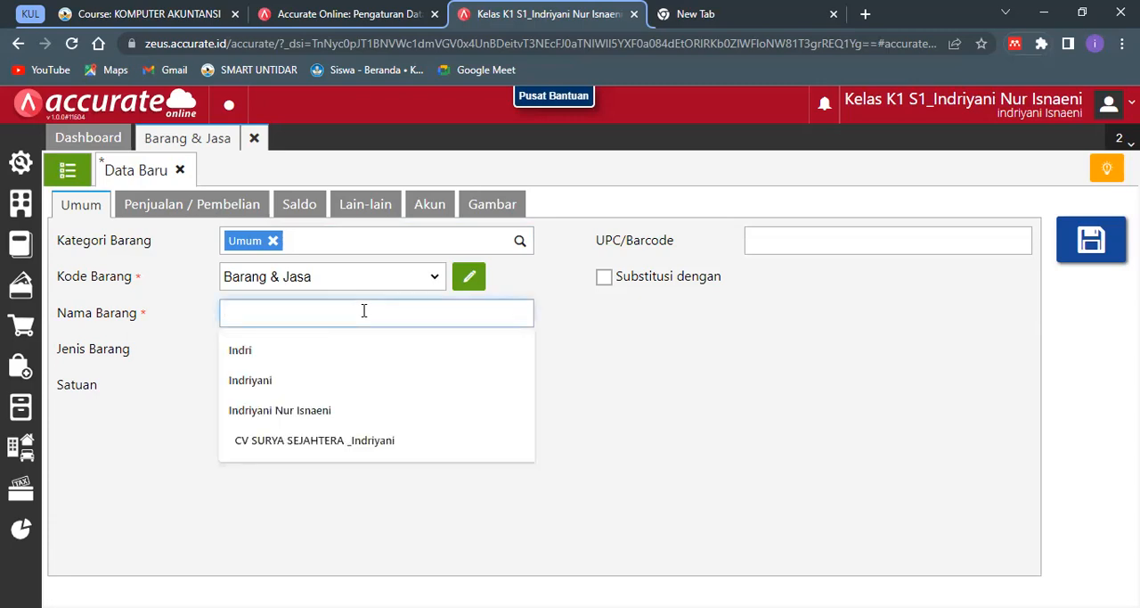
text(T)
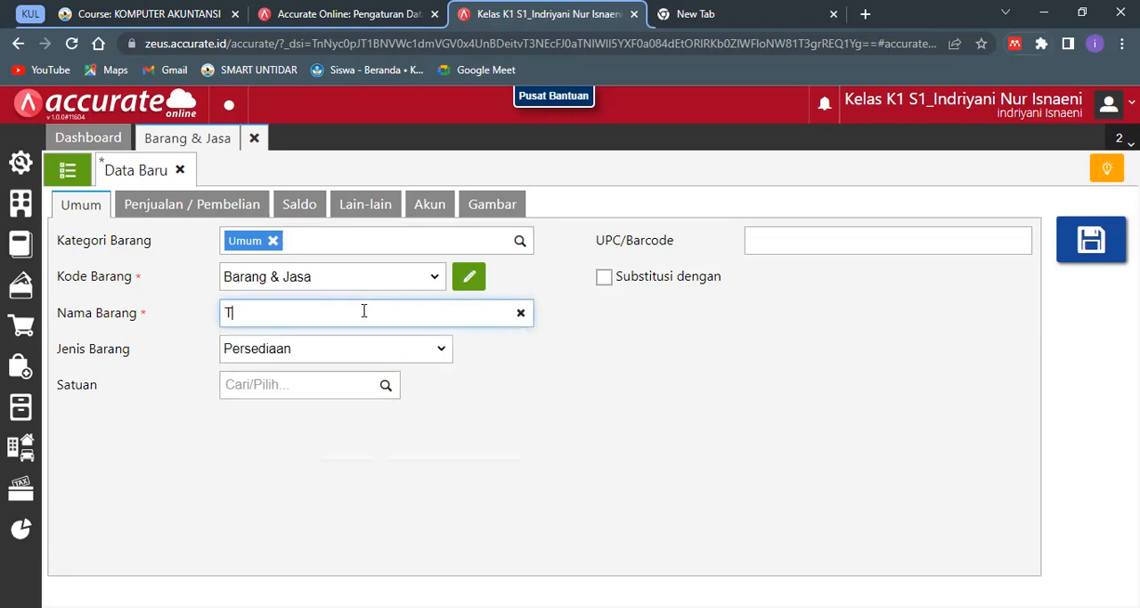
text(epung)
key(BackSpace)
key(BackSpace)
key(BackSpace)
key(BackSpace)
key(BackSpace)
text(Promo Tepung Murah)
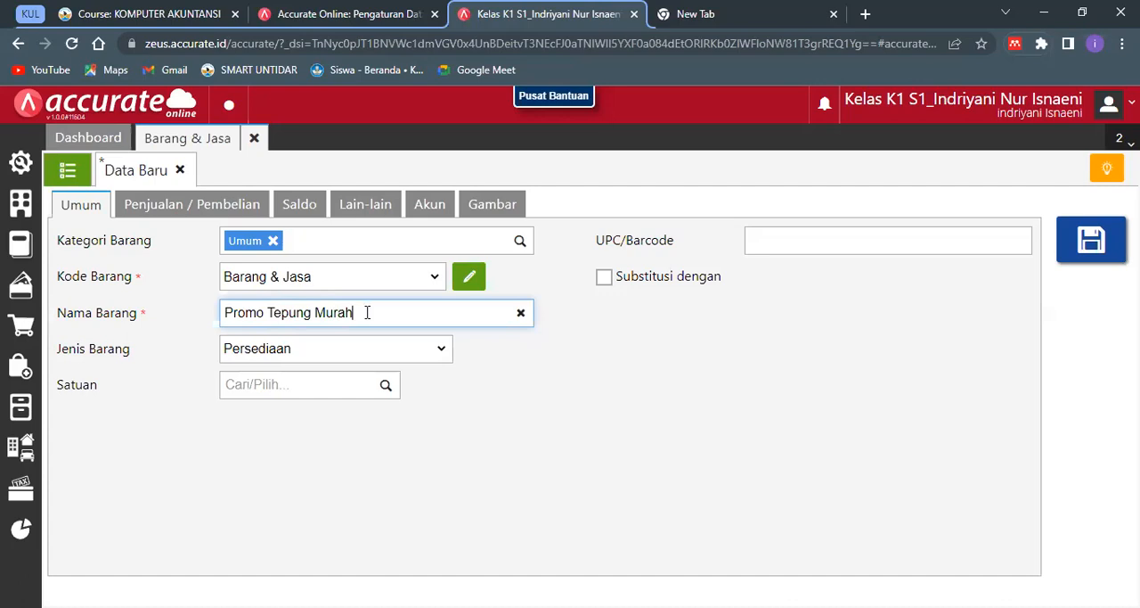
click(601, 430)
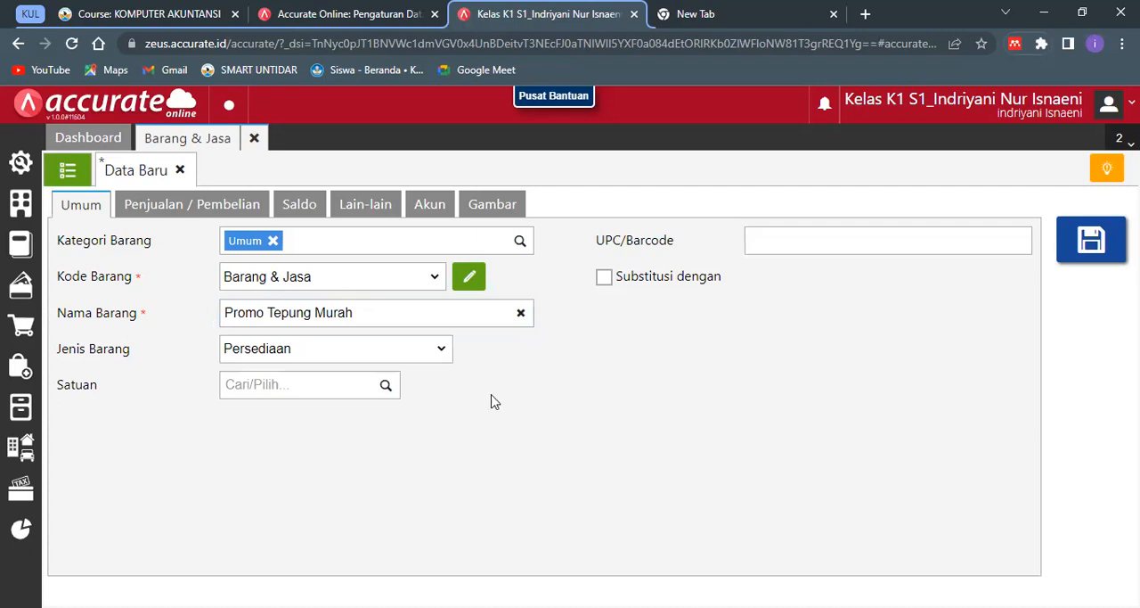
- Set the item's Jenis Barang to Grup and create "paket" as its new Satuan
click(436, 357)
click(427, 416)
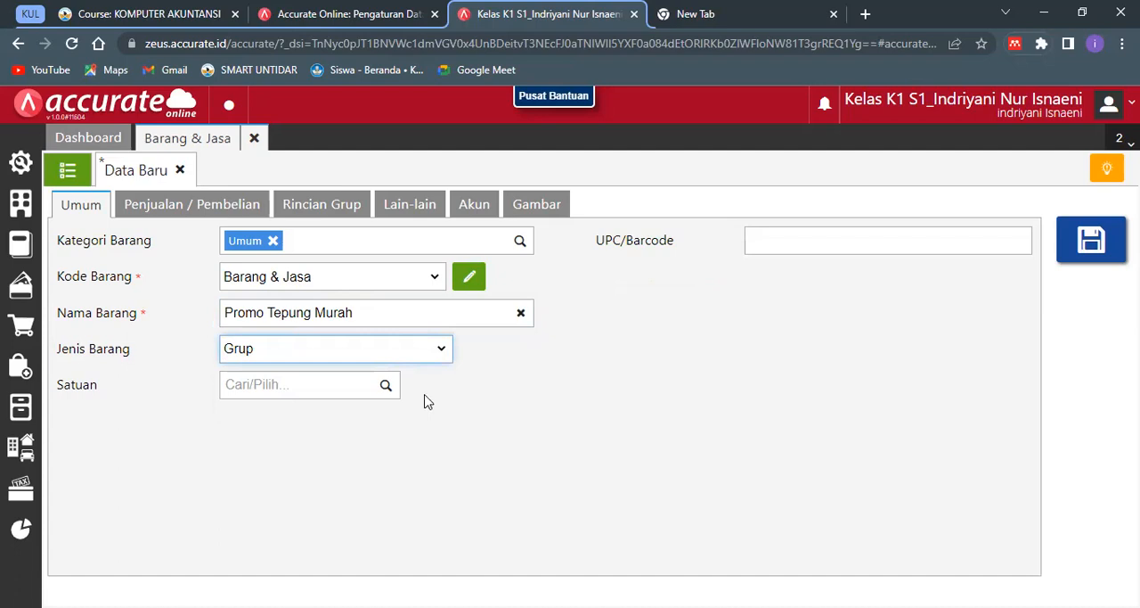
click(369, 384)
text(pake)
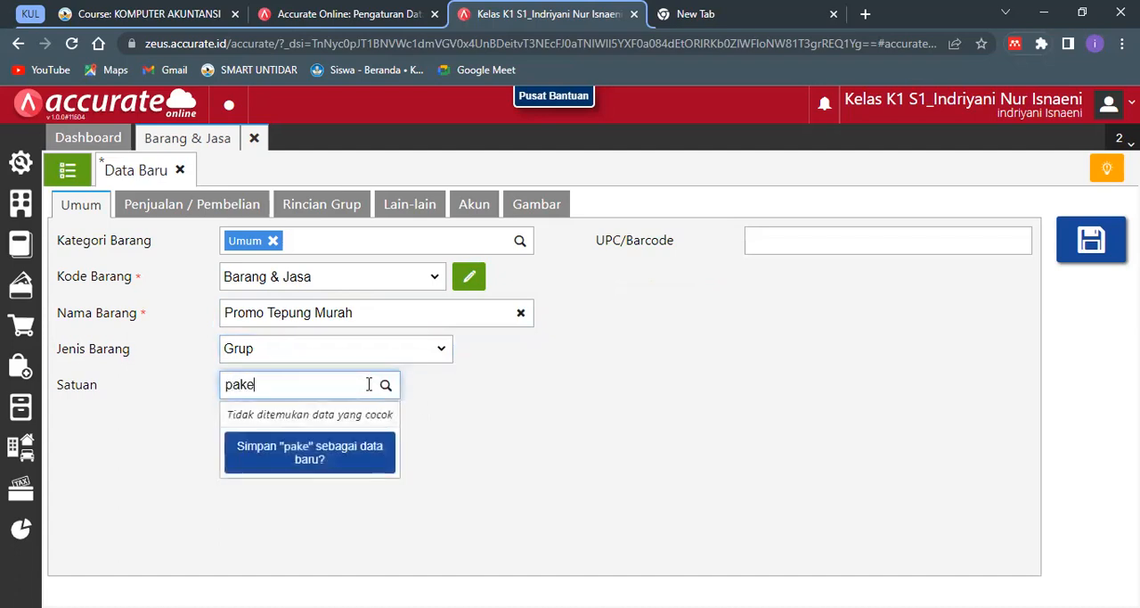
text(t)
click(310, 445)
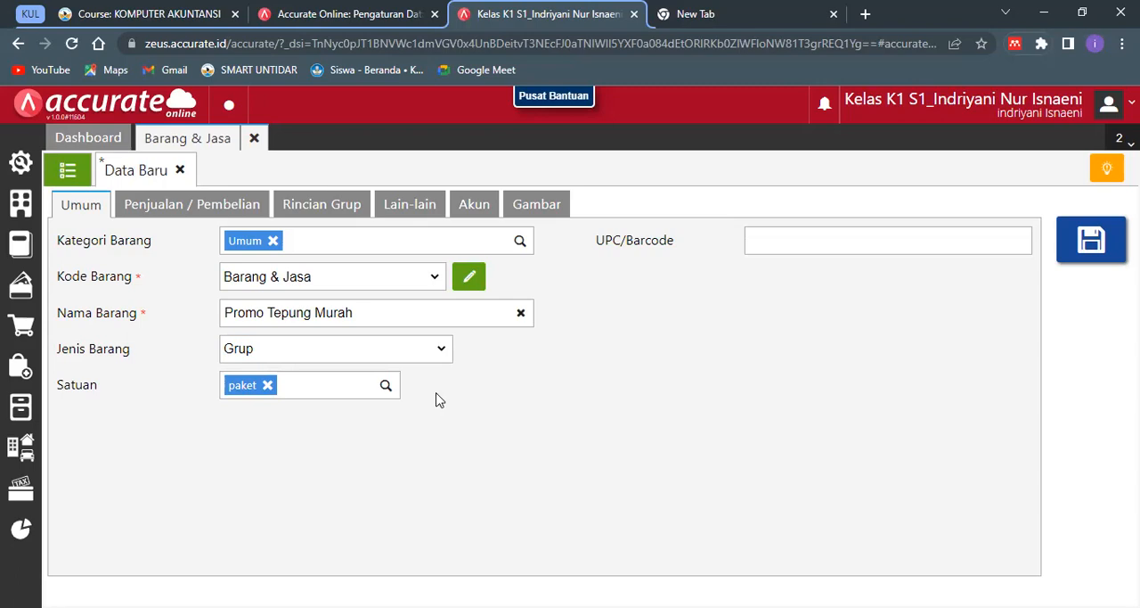
- Turn off calculating the selling price from the group details and set the default price to 5.000.000 per paket
click(248, 214)
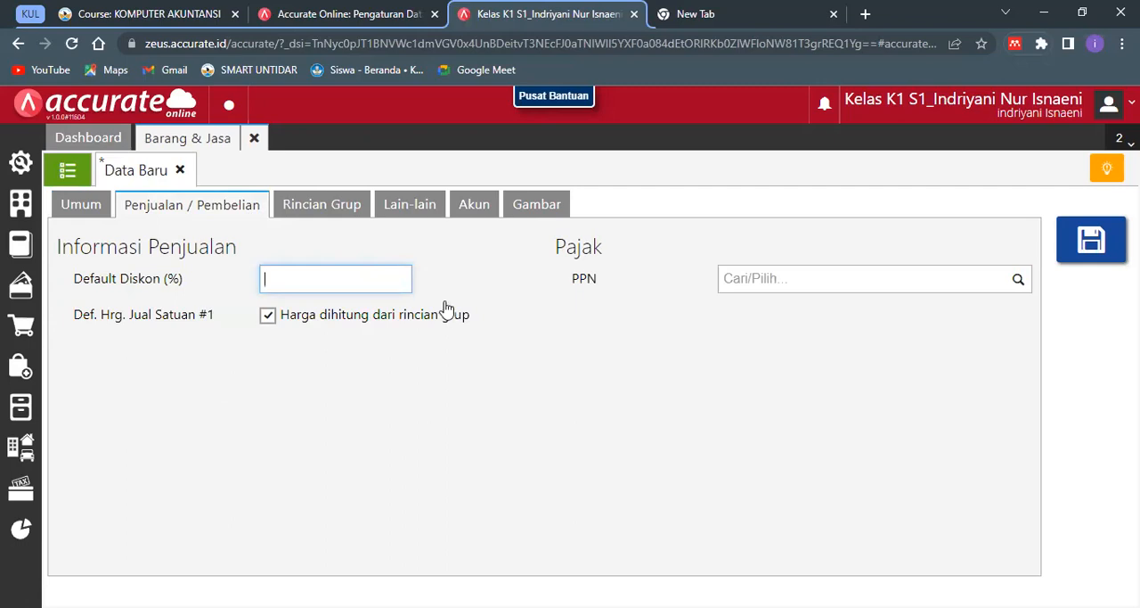
click(410, 315)
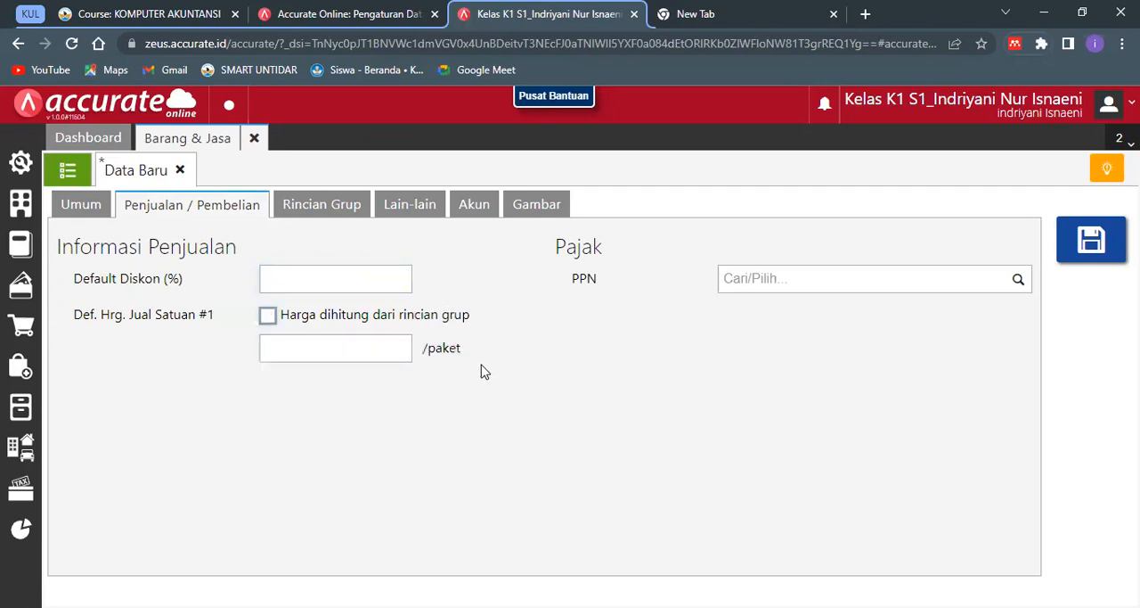
click(376, 346)
text(5000000)
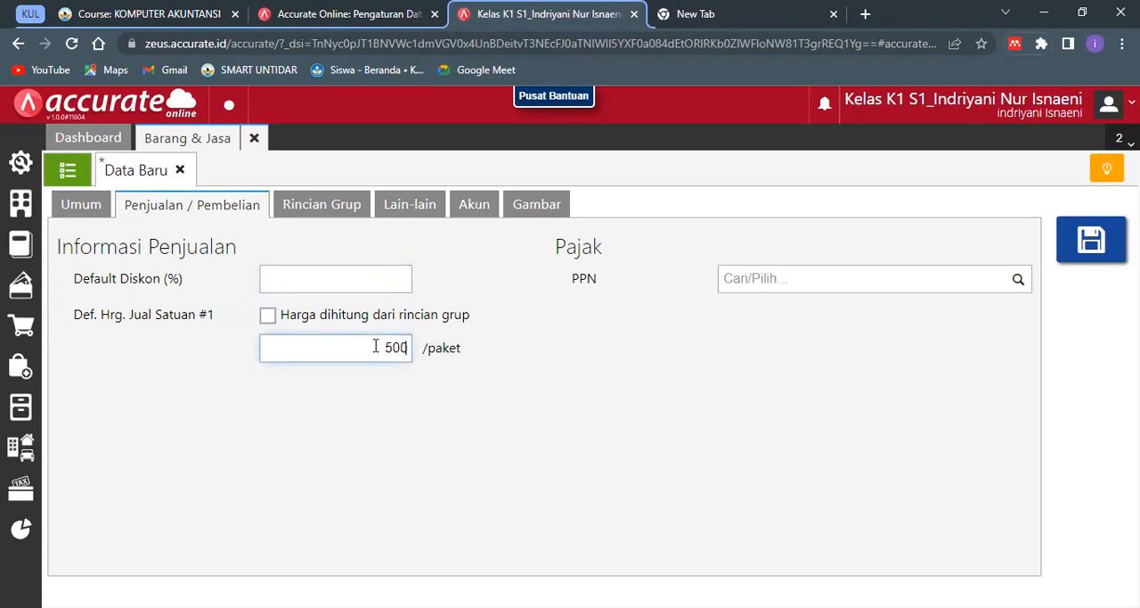
click(454, 388)
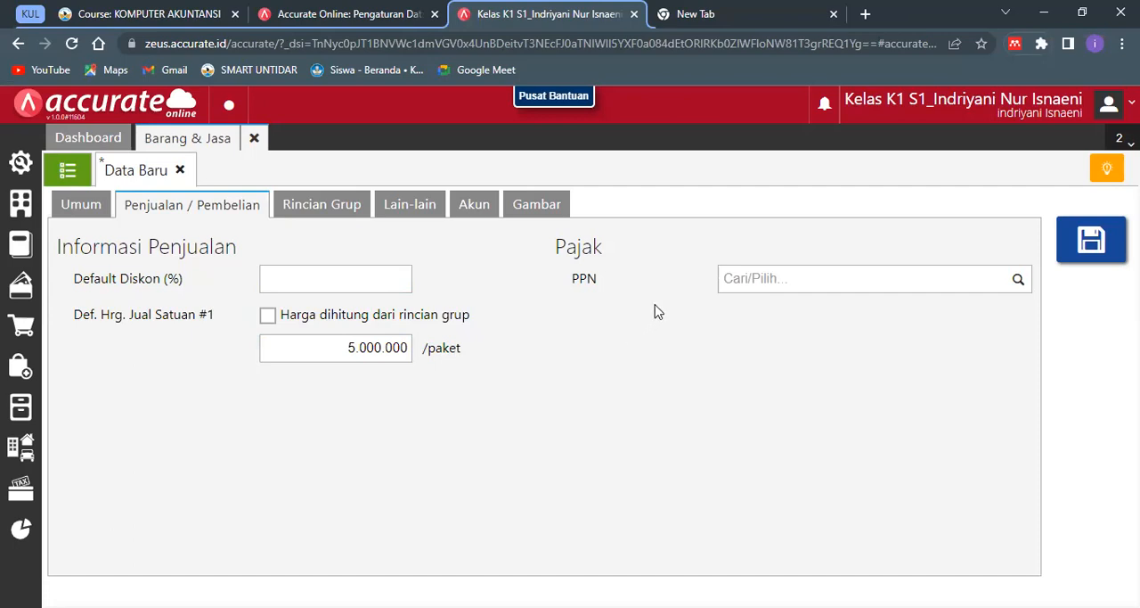
click(736, 281)
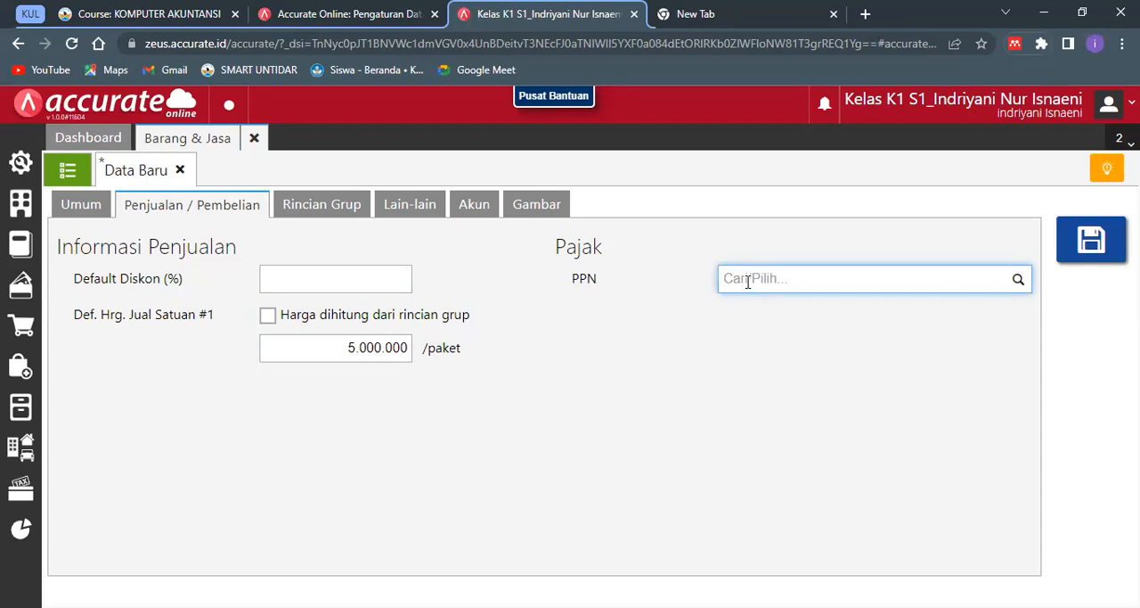
text(10)
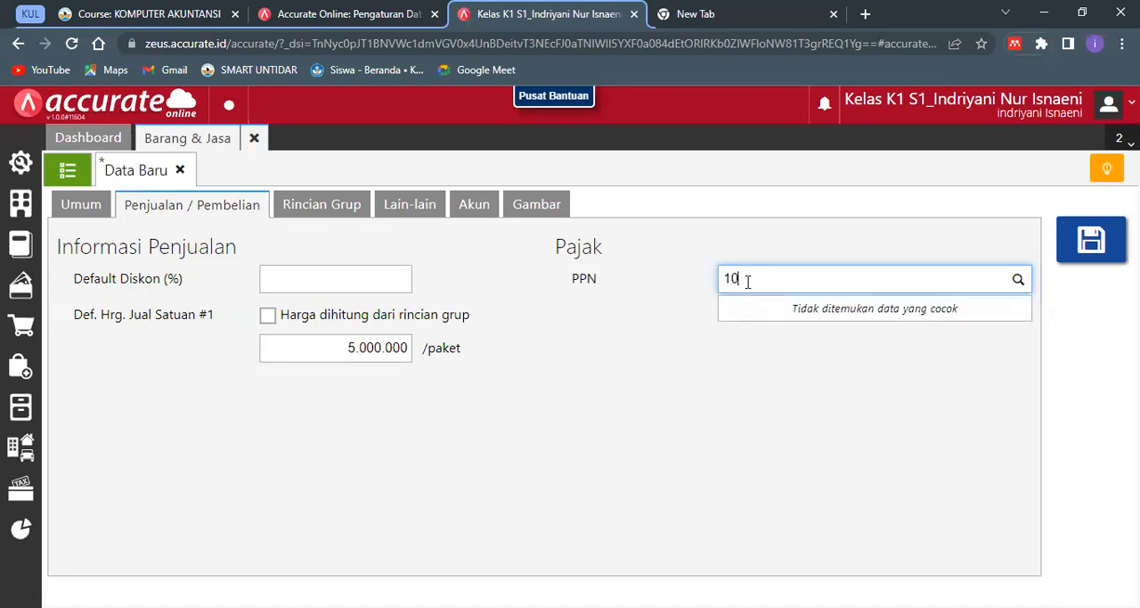
key(BackSpace)
key(BackSpace)
text(PPN)
click(682, 287)
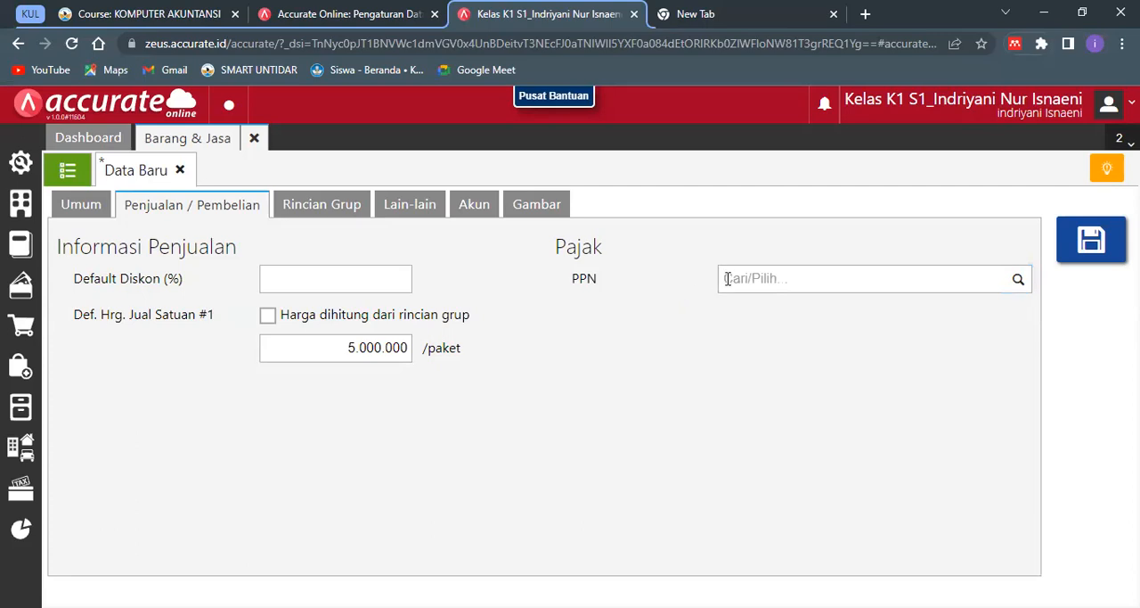
click(727, 279)
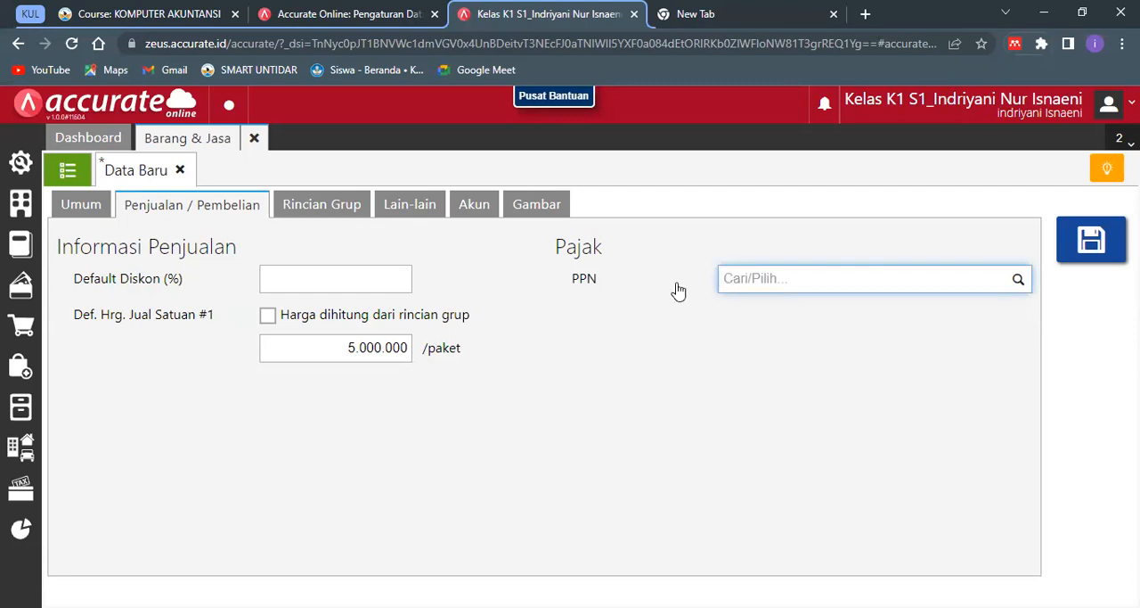
click(598, 285)
- Assign the Pajak Pertambahan Nilai (PPN 11%) tax to the item's PPN field
click(765, 281)
text(P)
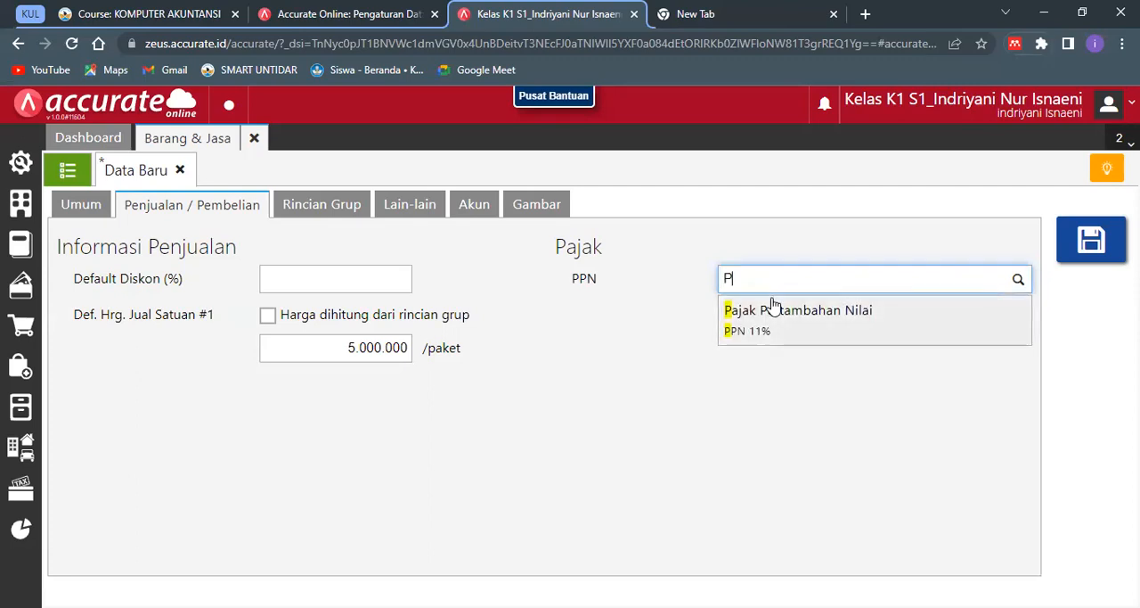
click(775, 309)
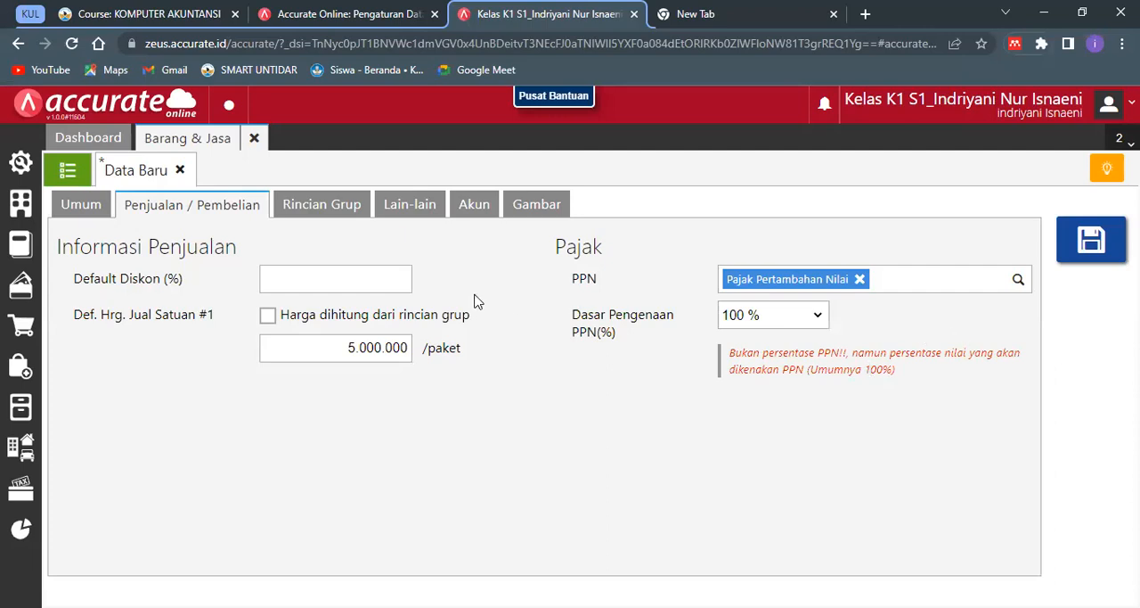
- Add 100 Bungkus of Tepung Terigu to the item's Rincian Grup
click(353, 206)
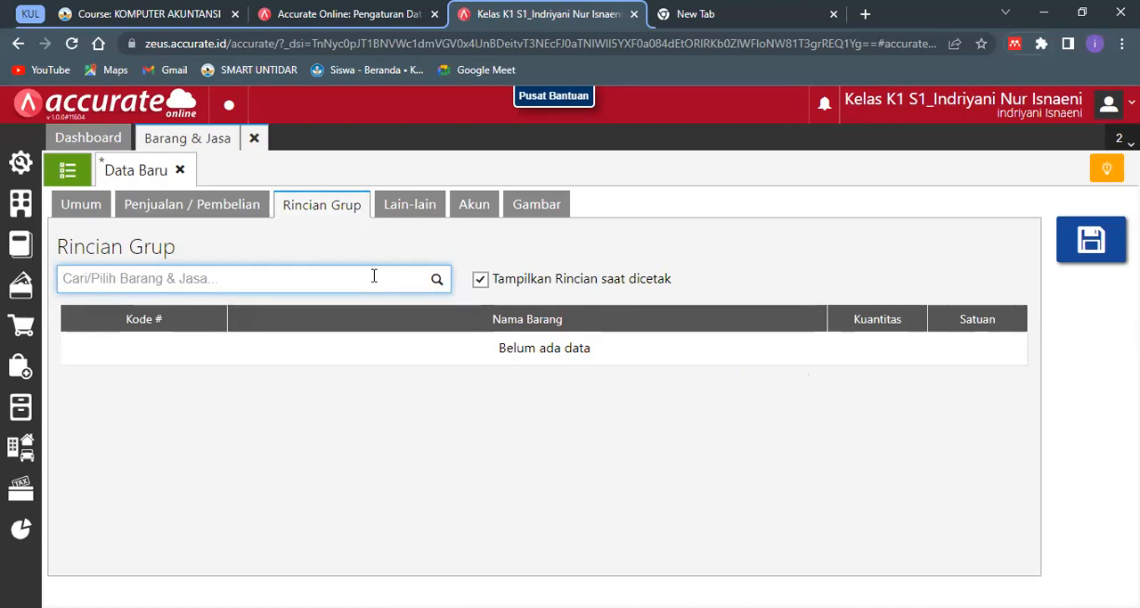
text(Ter)
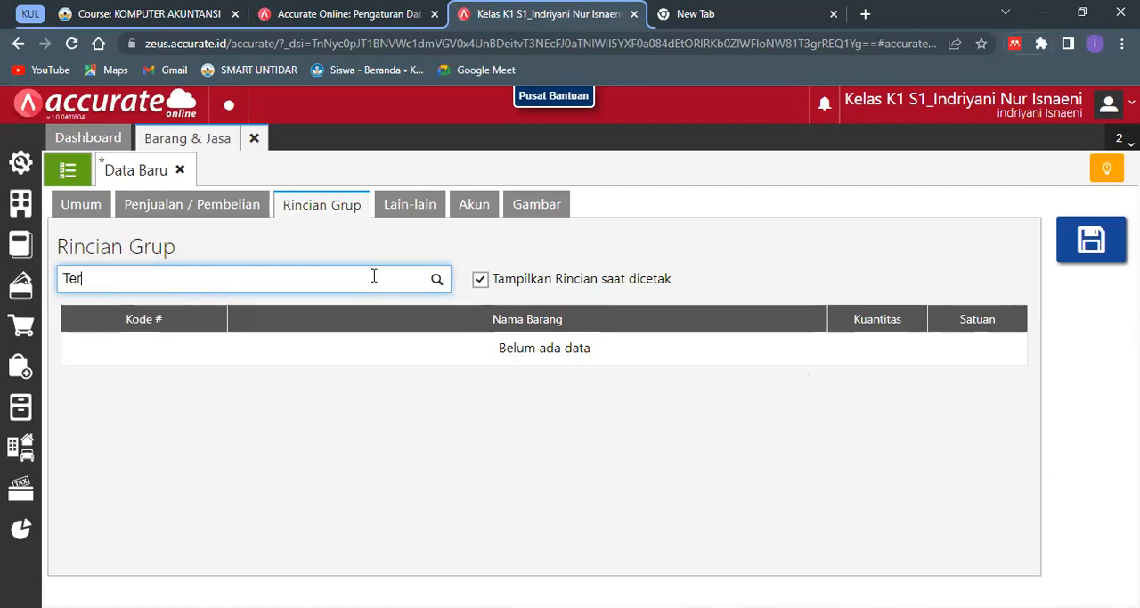
text(igu)
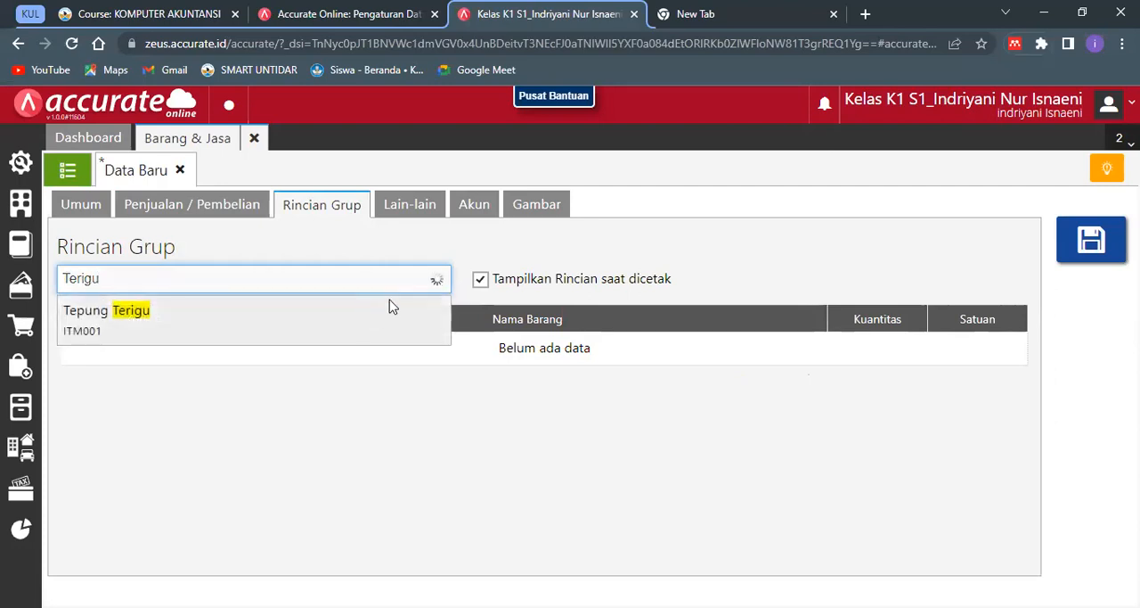
click(389, 308)
text(00)
click(663, 356)
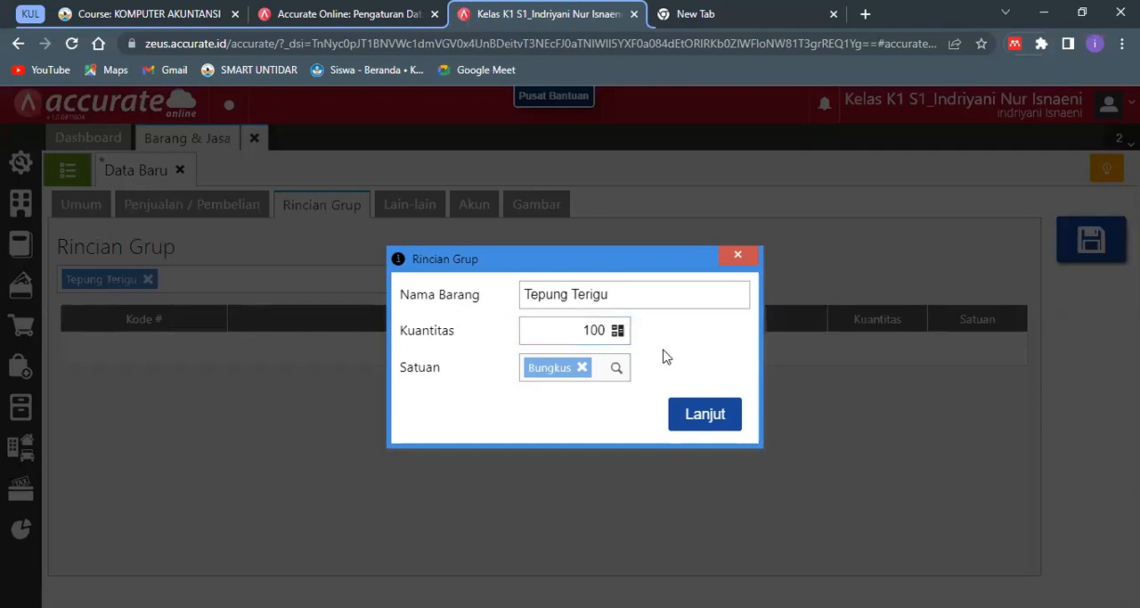
click(689, 415)
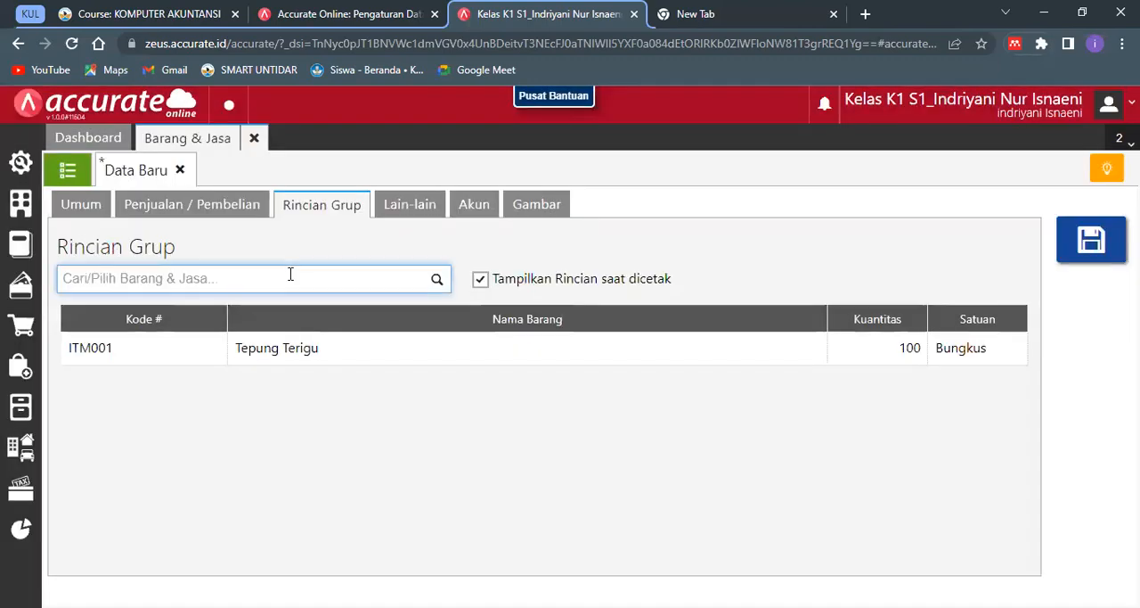
- Add 50 Bungkus of Tepung Kanji to the group details, then save the item and close Barang & Jasa
text(Kanju)
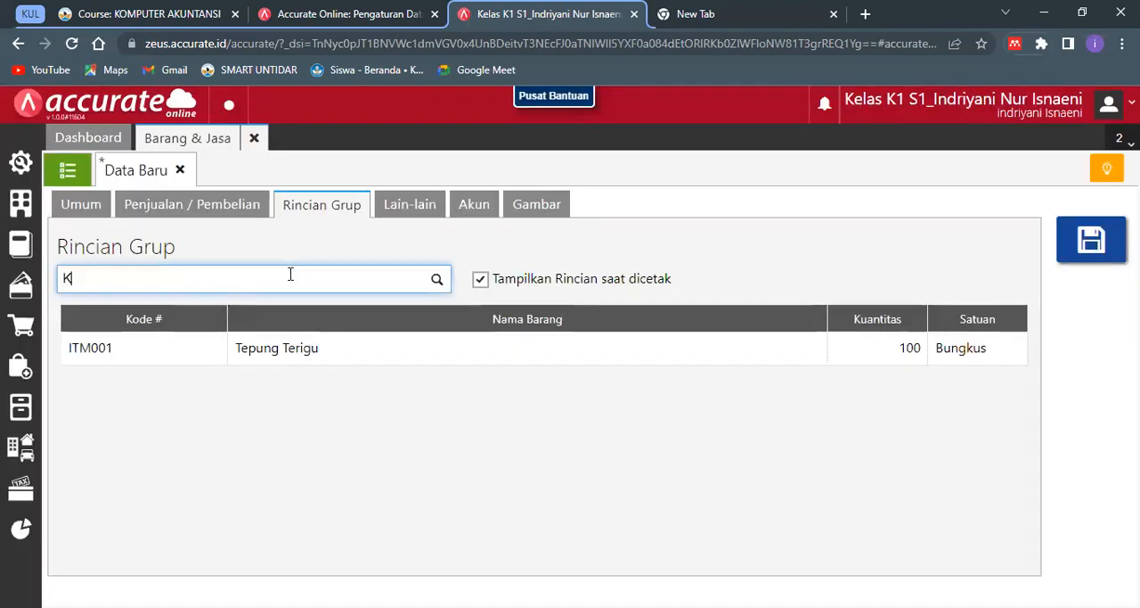
key(BackSpace)
text(i)
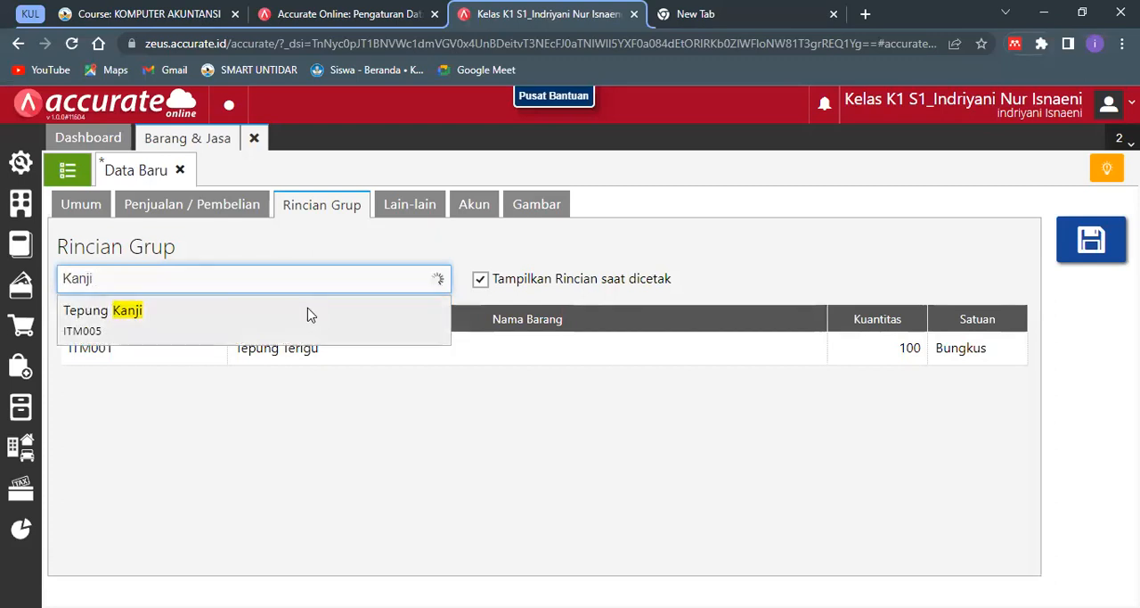
click(309, 315)
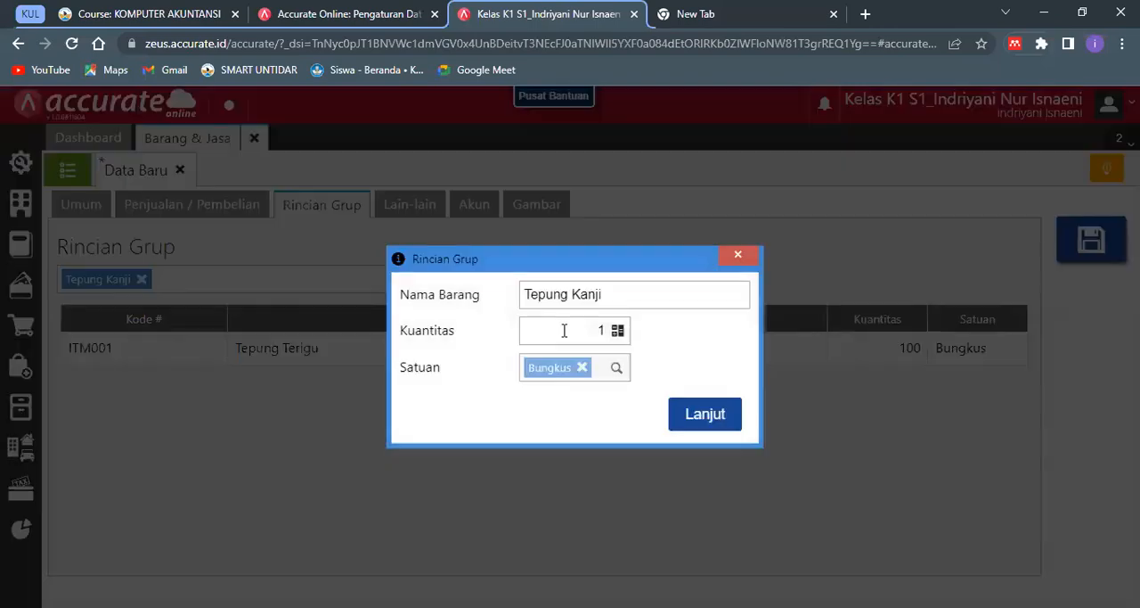
click(564, 331)
text(50)
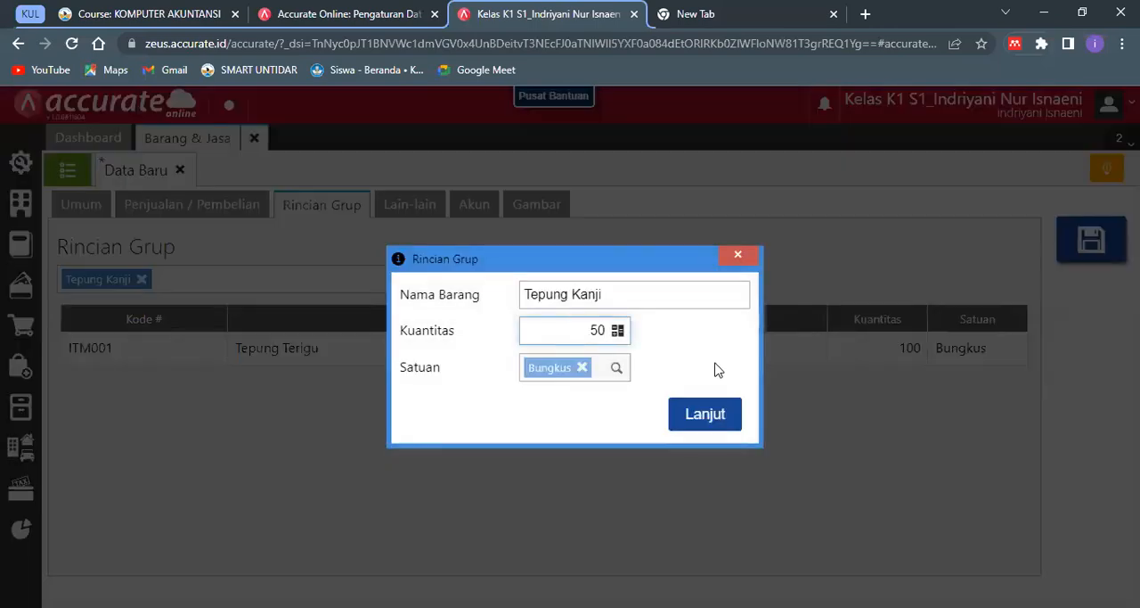
click(733, 409)
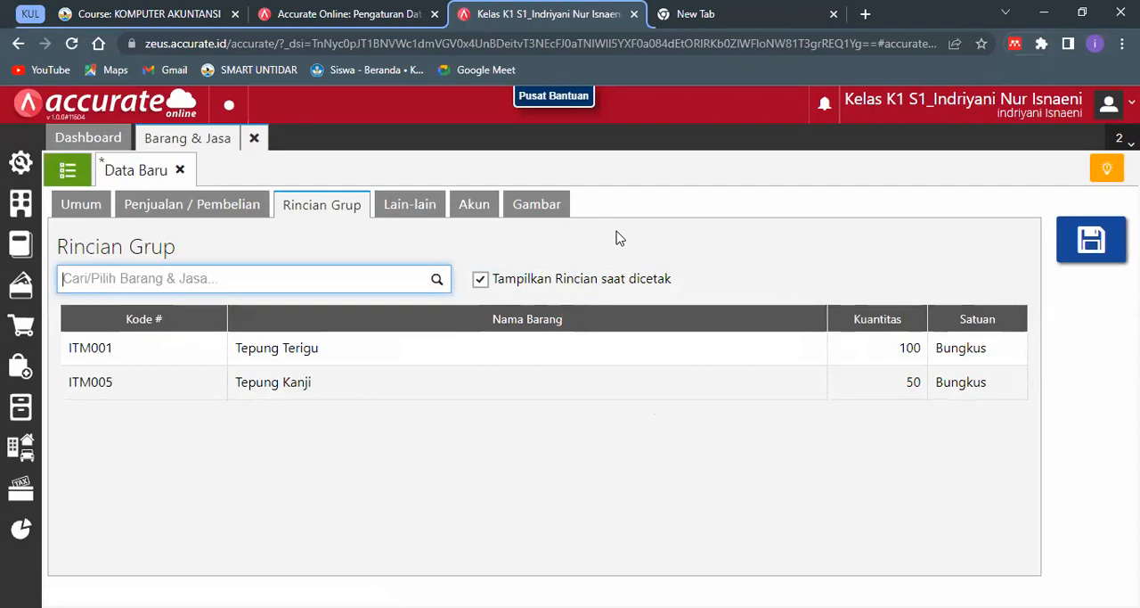
click(1069, 256)
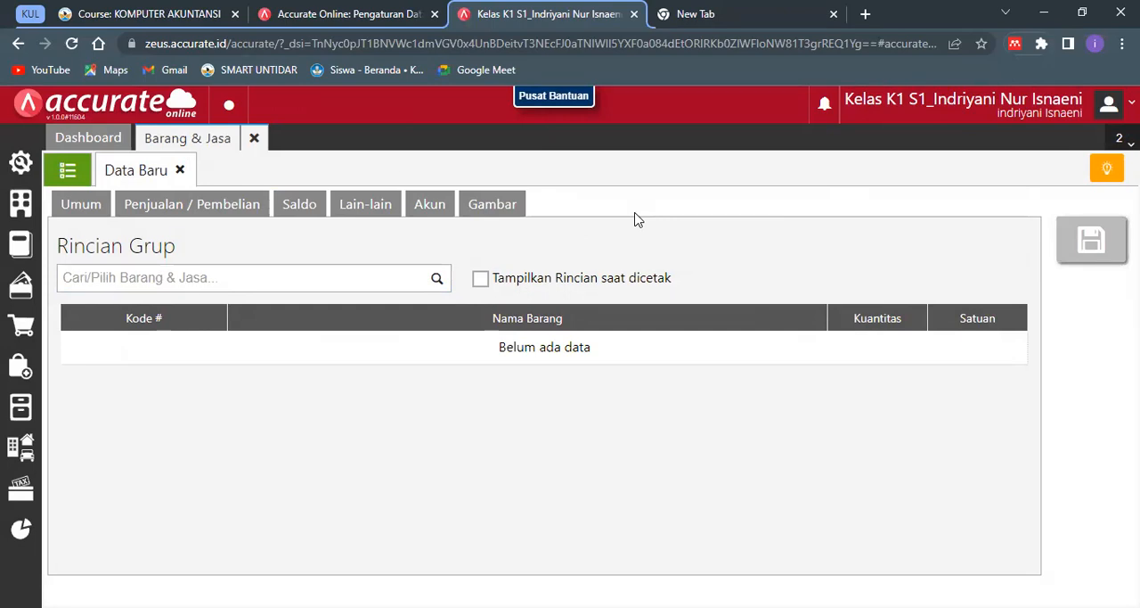
click(255, 137)
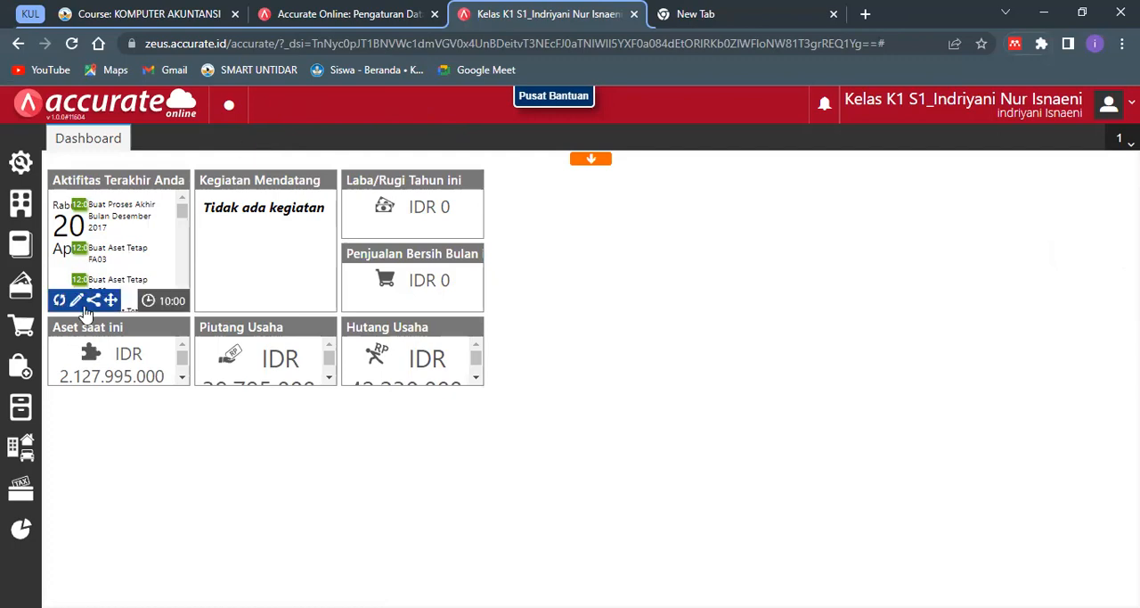
- Start a new Faktur Penjualan for the customer Toko Roti Seberang
click(22, 331)
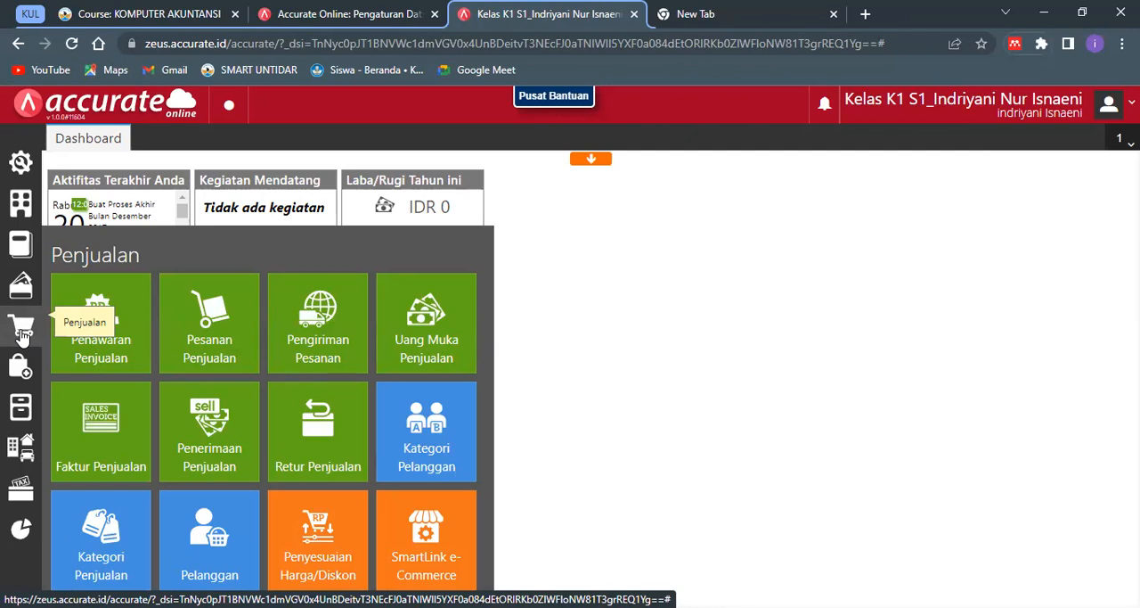
click(93, 437)
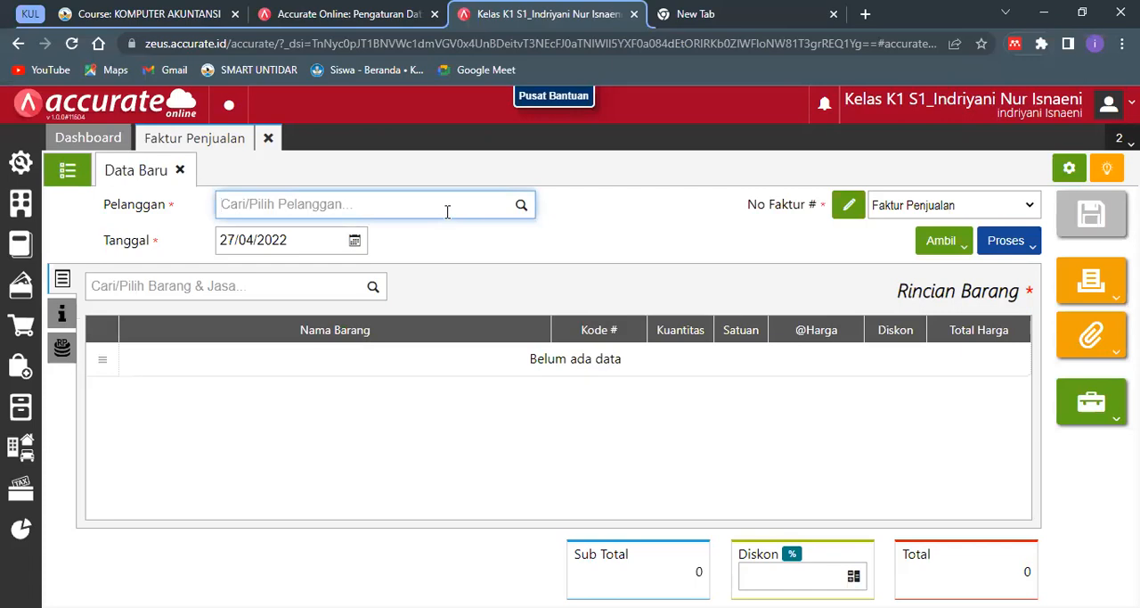
text(P)
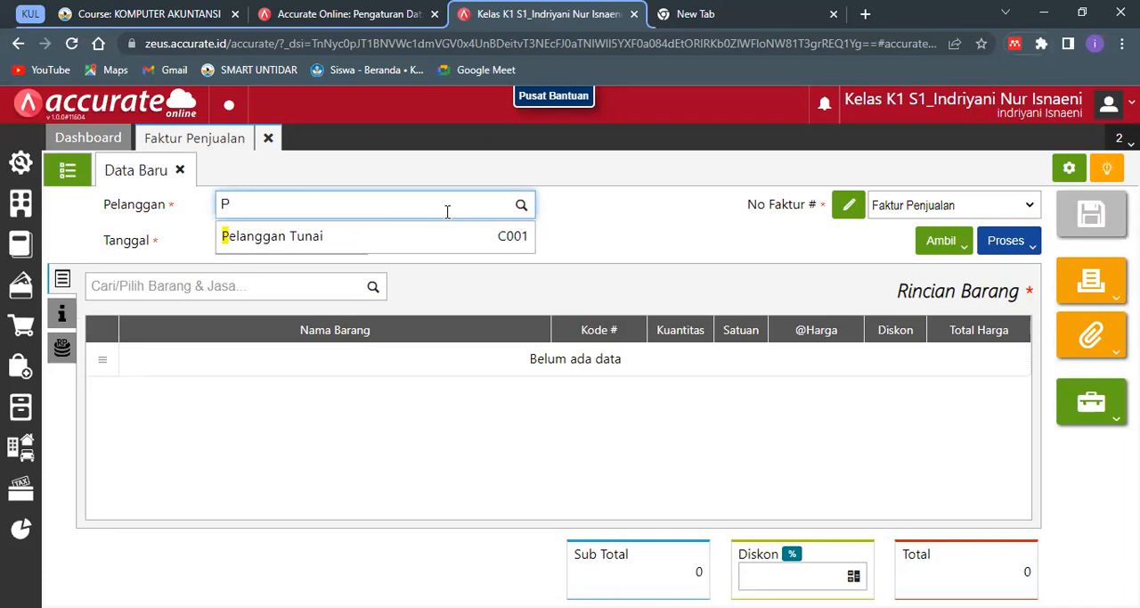
key(BackSpace)
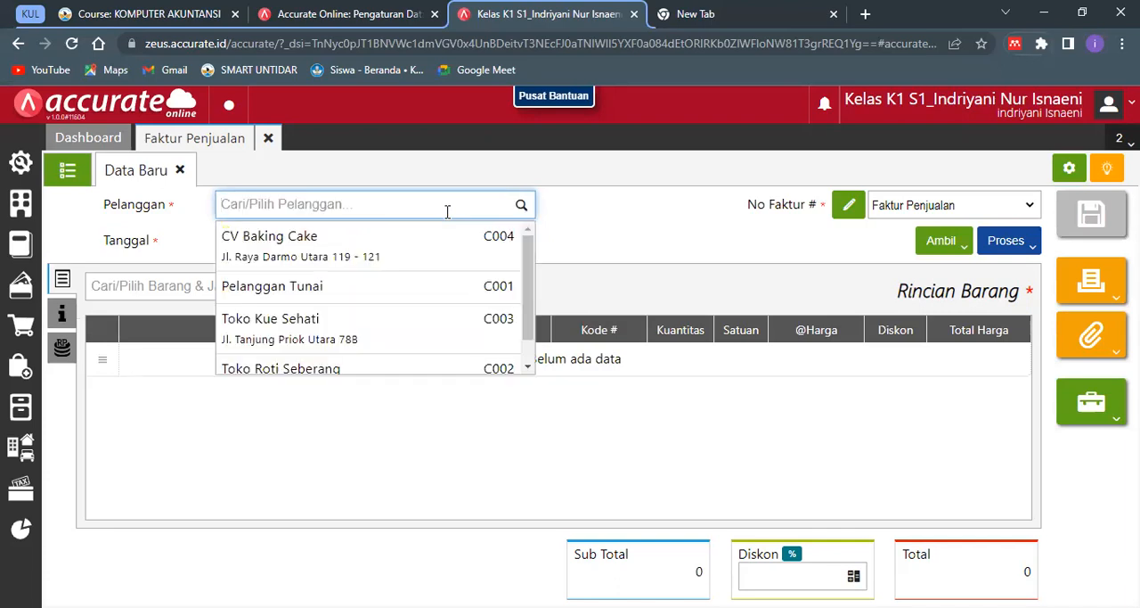
text(Se)
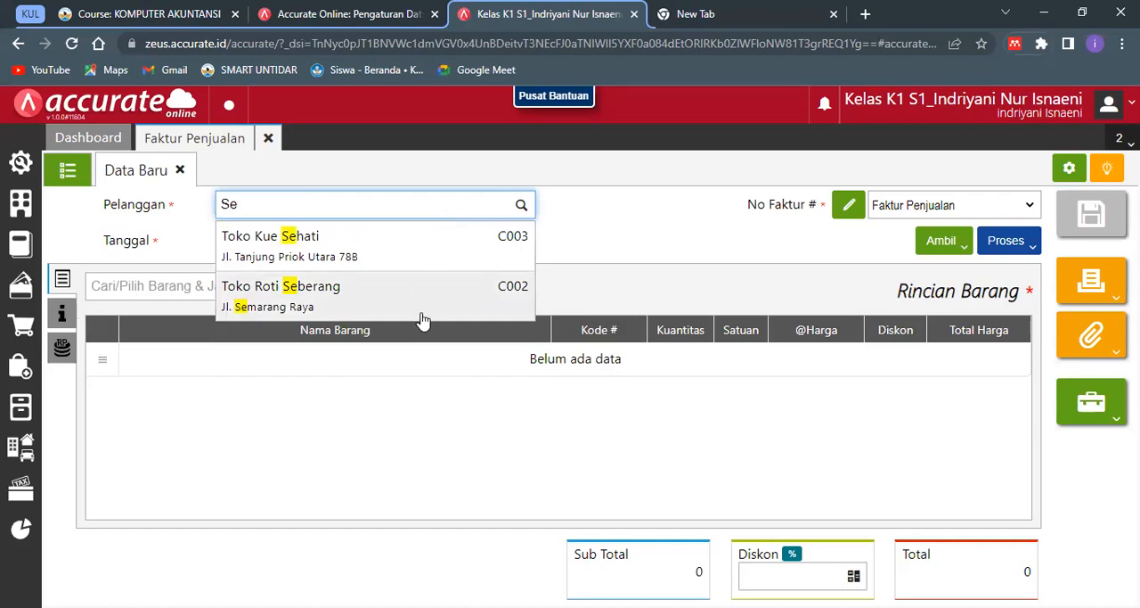
click(484, 284)
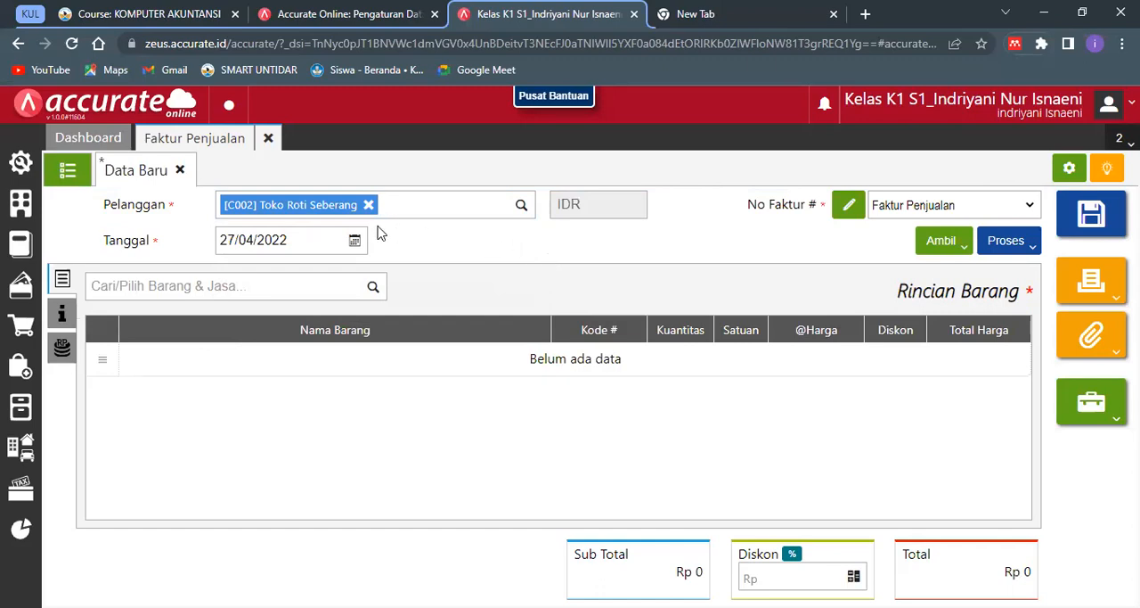
- Set the sales invoice's Tanggal to 17/01/2018
click(329, 241)
text(17/)
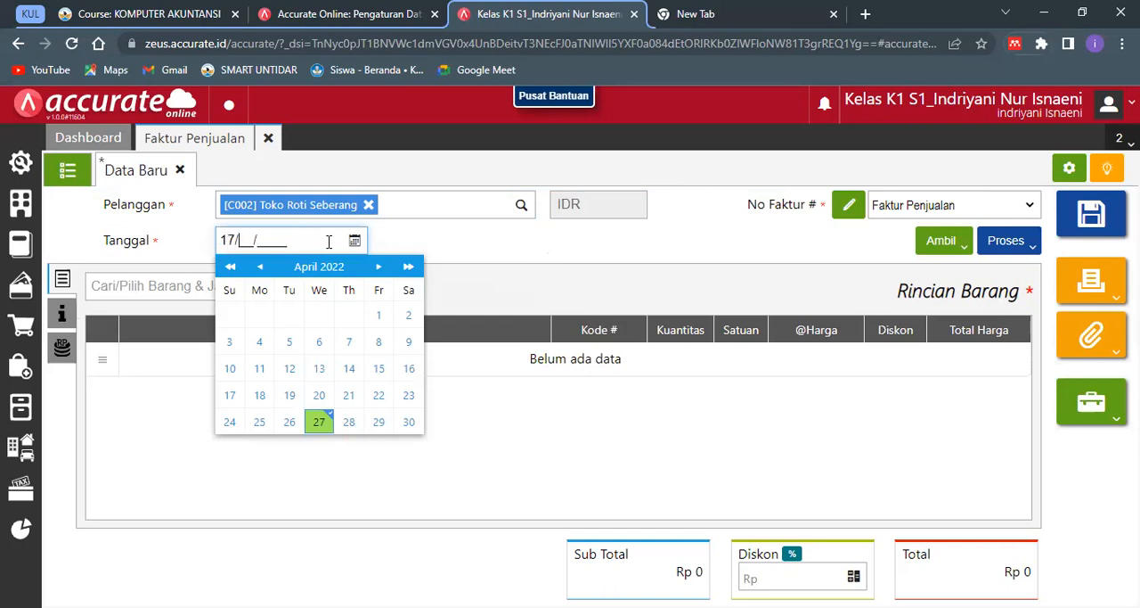
text(01/2018)
click(554, 251)
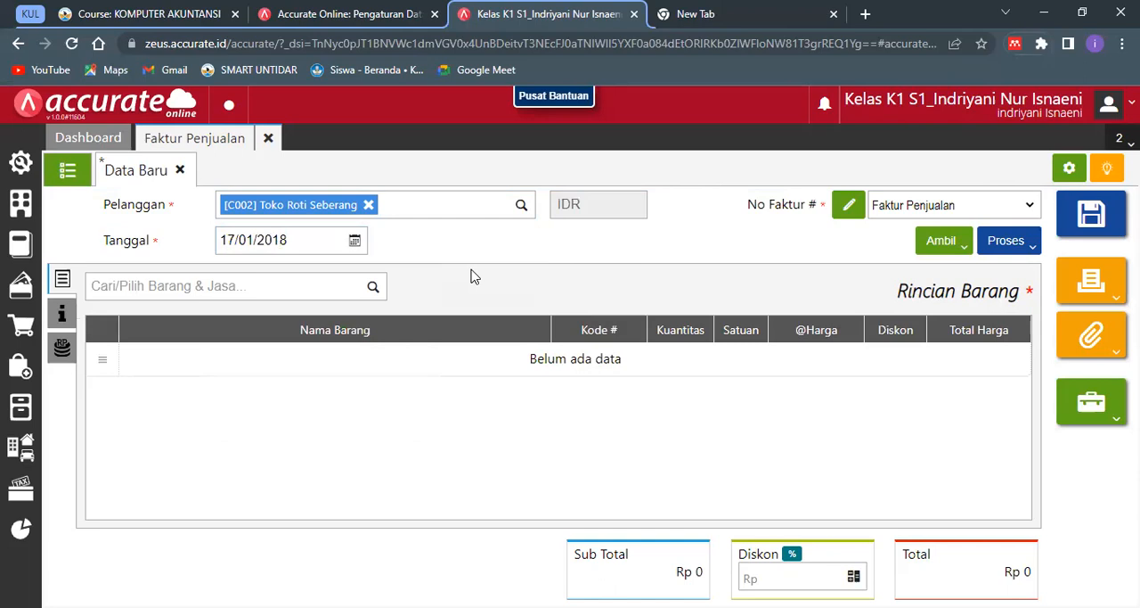
- Add 2 paket of Promo Tepung Murah to the invoice and set its PPN rate to 10%
click(329, 278)
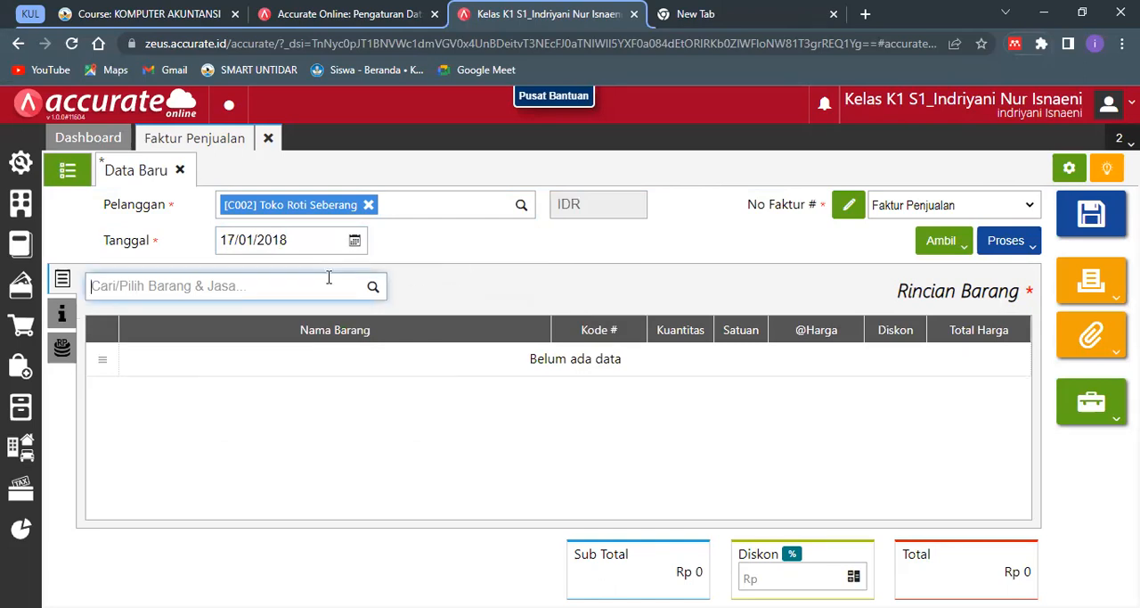
text(P)
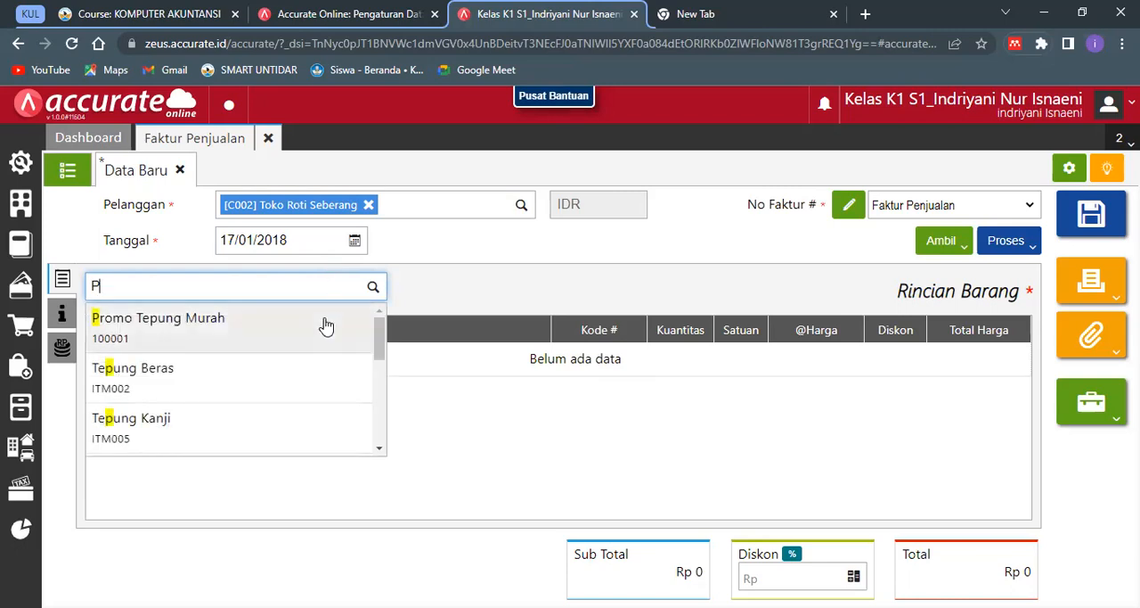
click(355, 322)
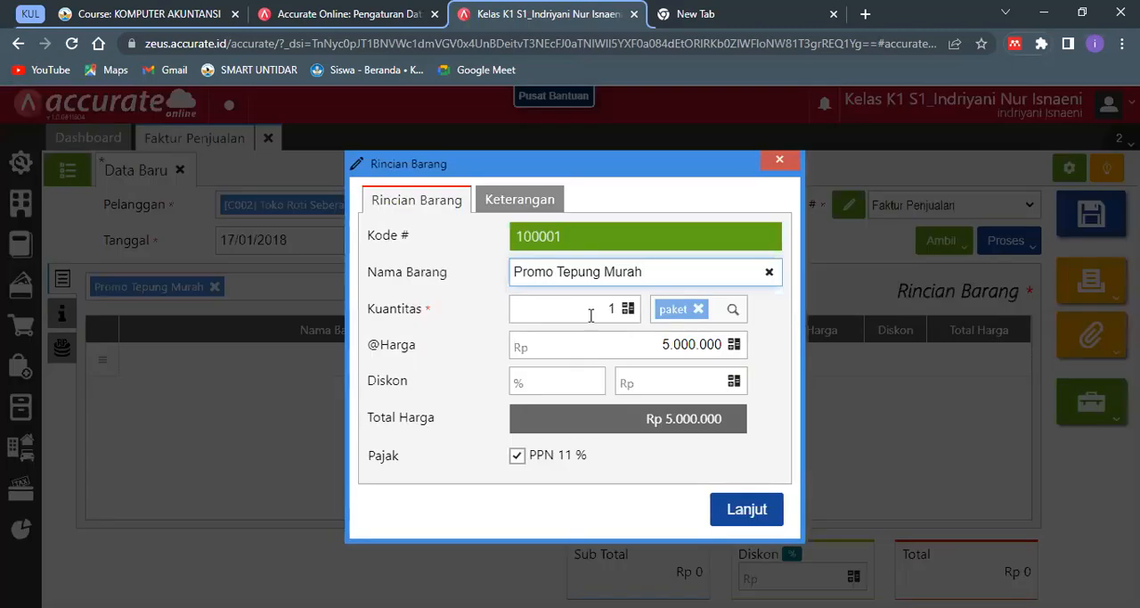
click(591, 316)
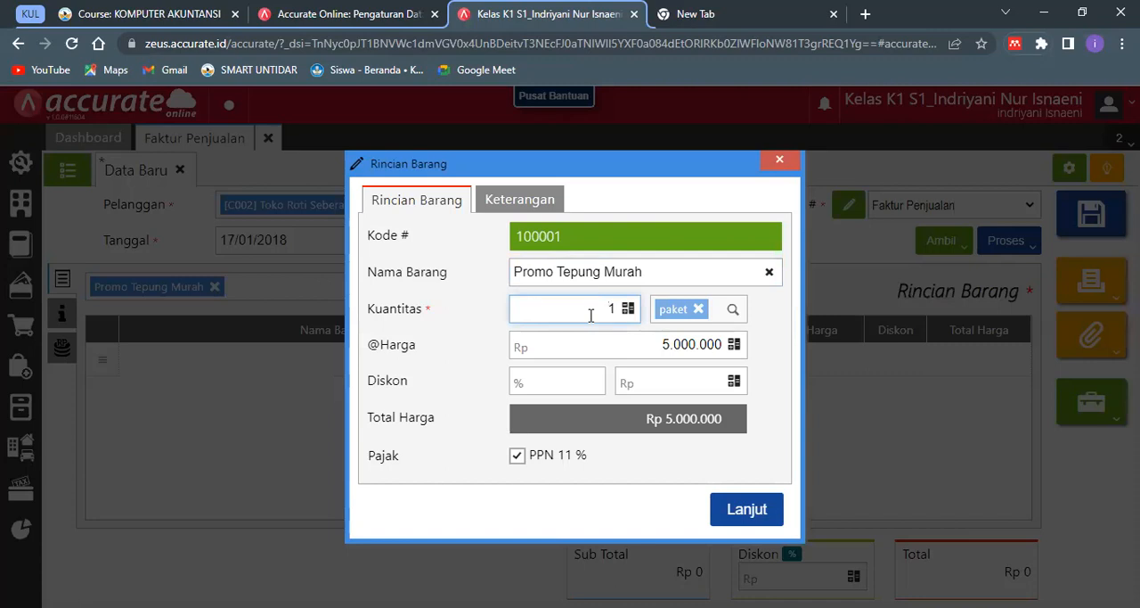
key(Delete)
text(2)
click(703, 416)
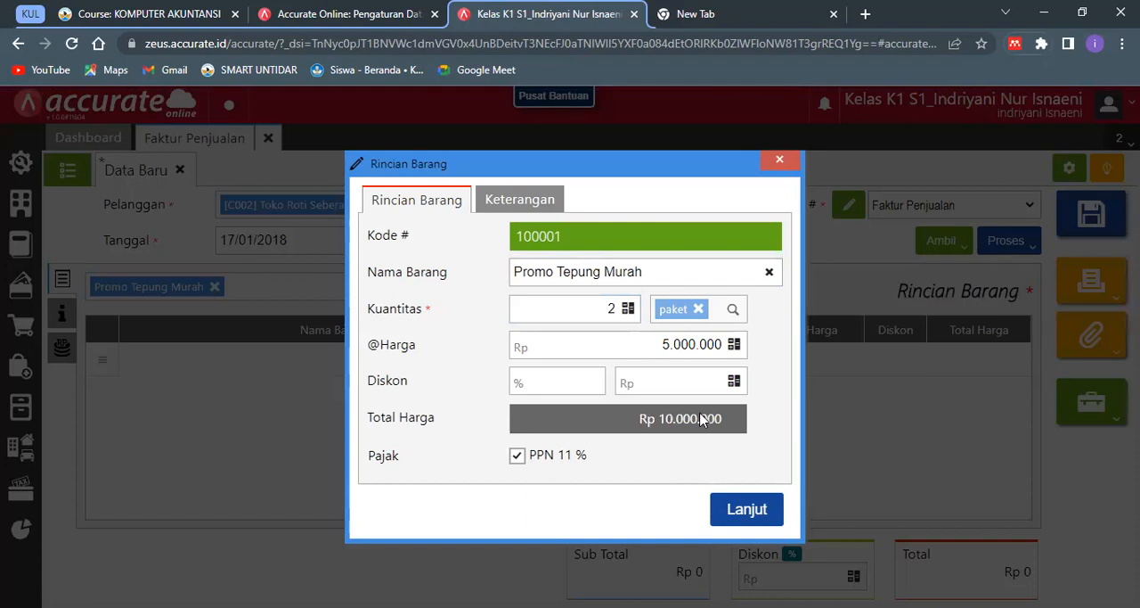
click(749, 503)
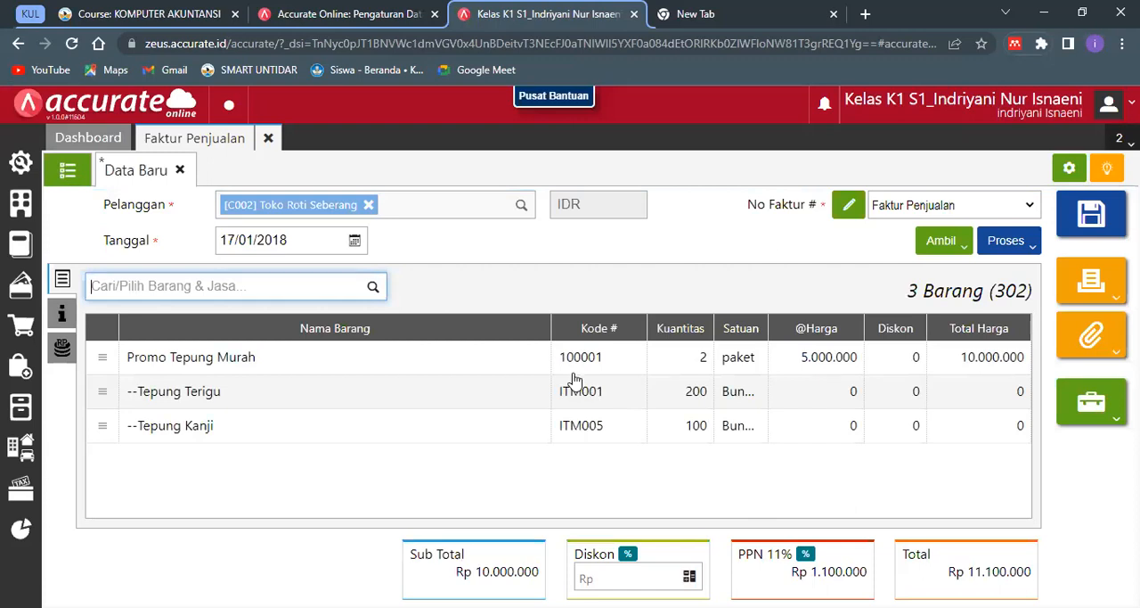
click(634, 375)
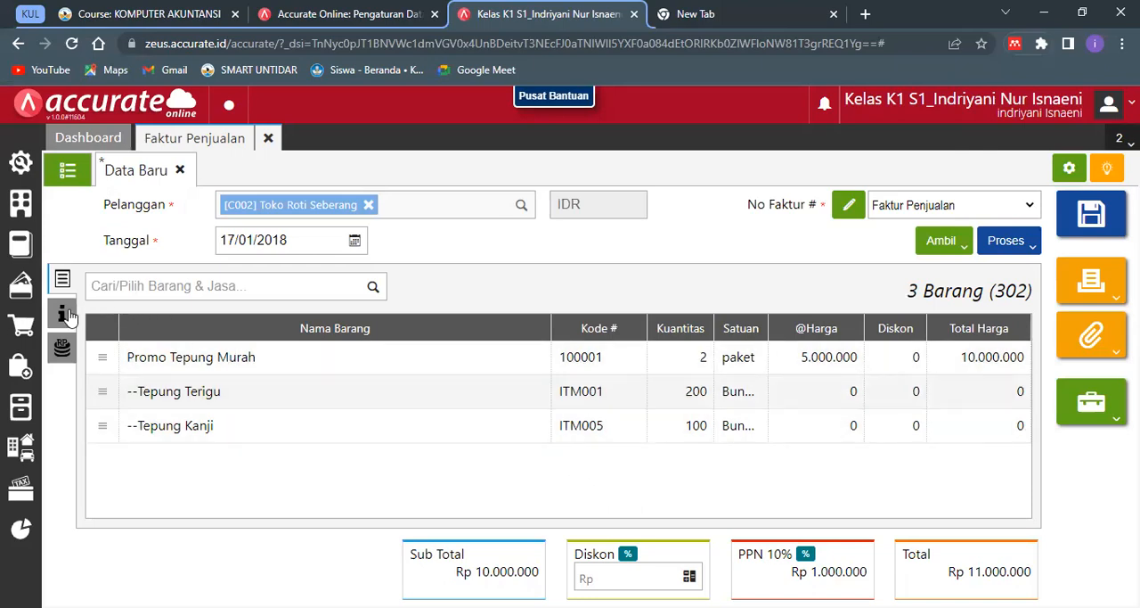
- Set the invoice's Tgl Pengiriman to 17/01/2018 in its Info lainnya details
click(64, 313)
click(302, 319)
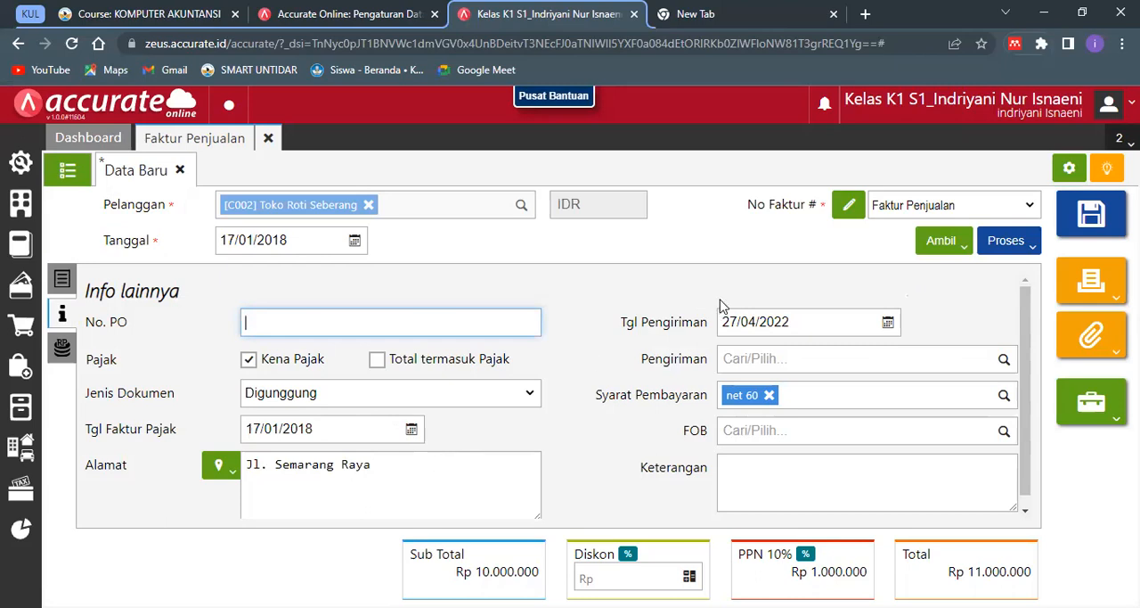
click(777, 321)
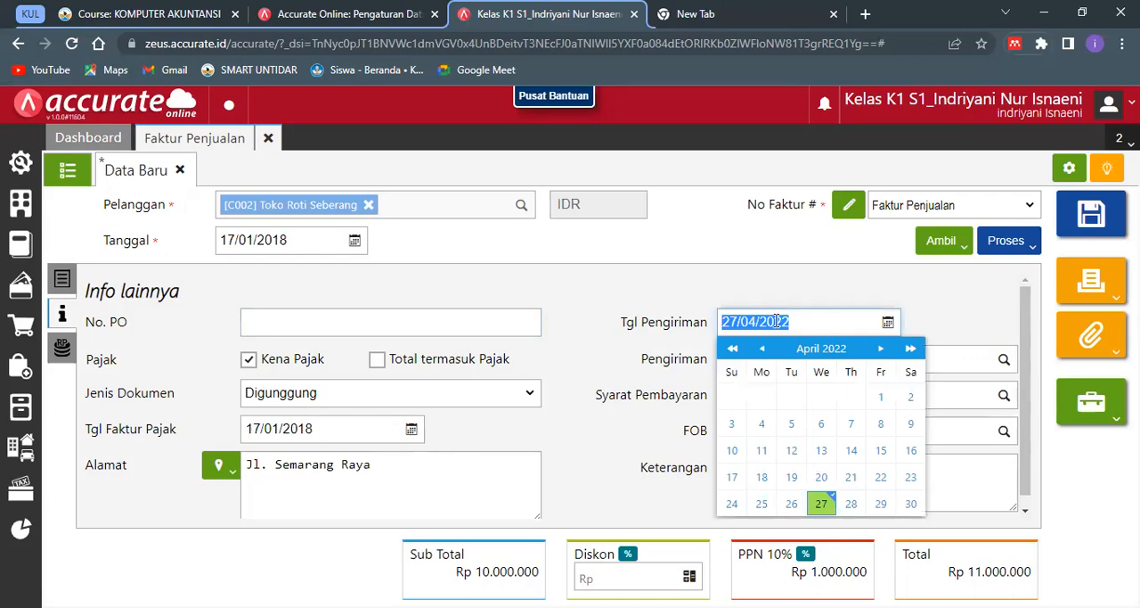
text(17010)
key(BackSpace)
text(2)
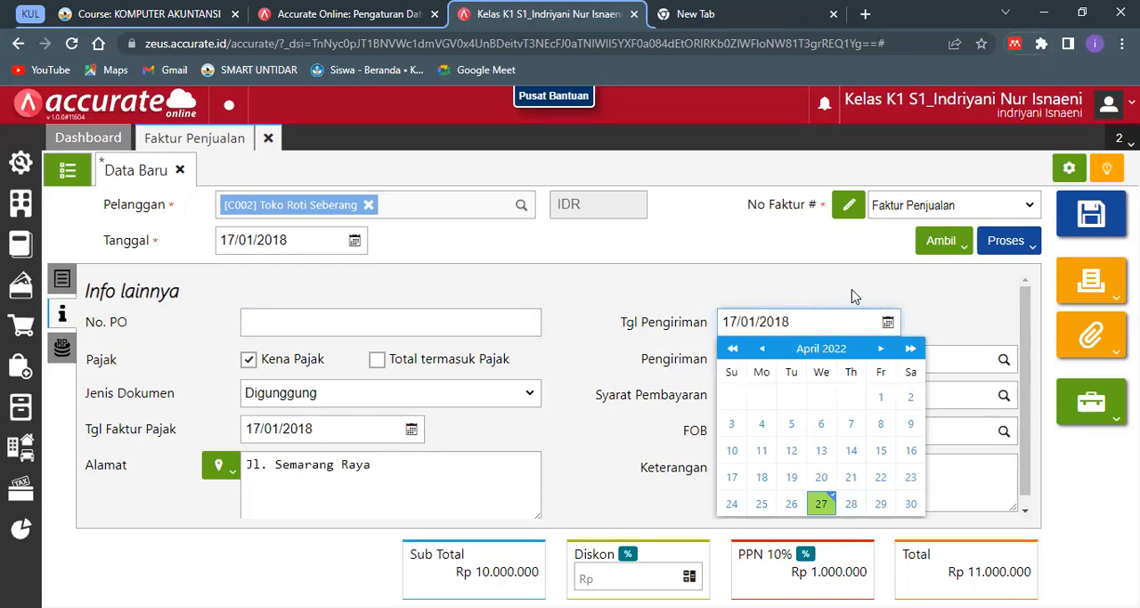
click(852, 296)
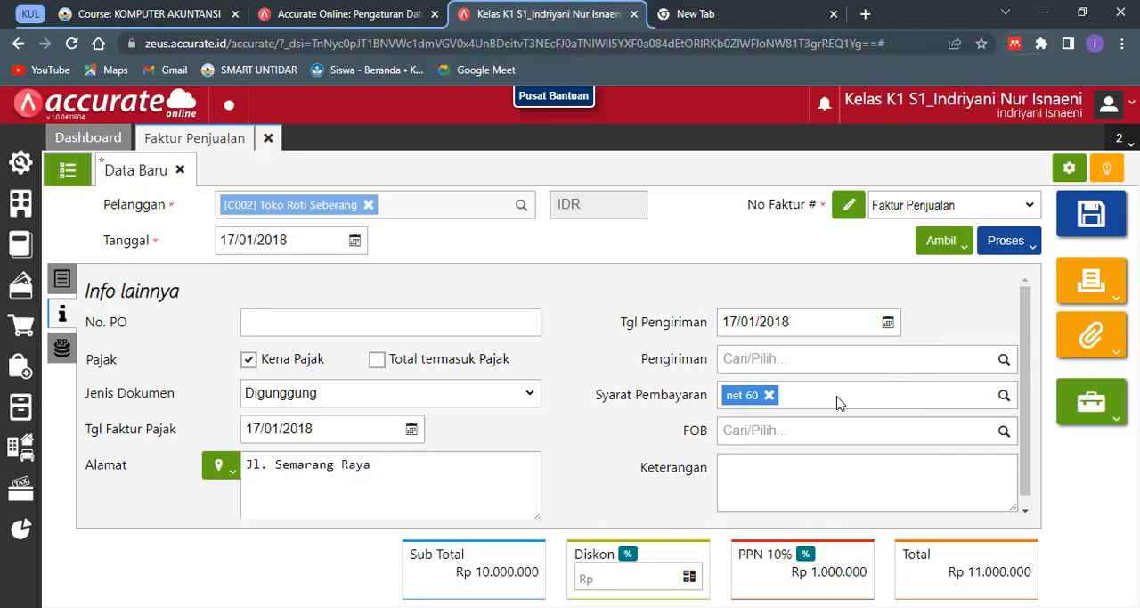
- Replace the invoice's Syarat Pembayaran with C.O.D
click(770, 395)
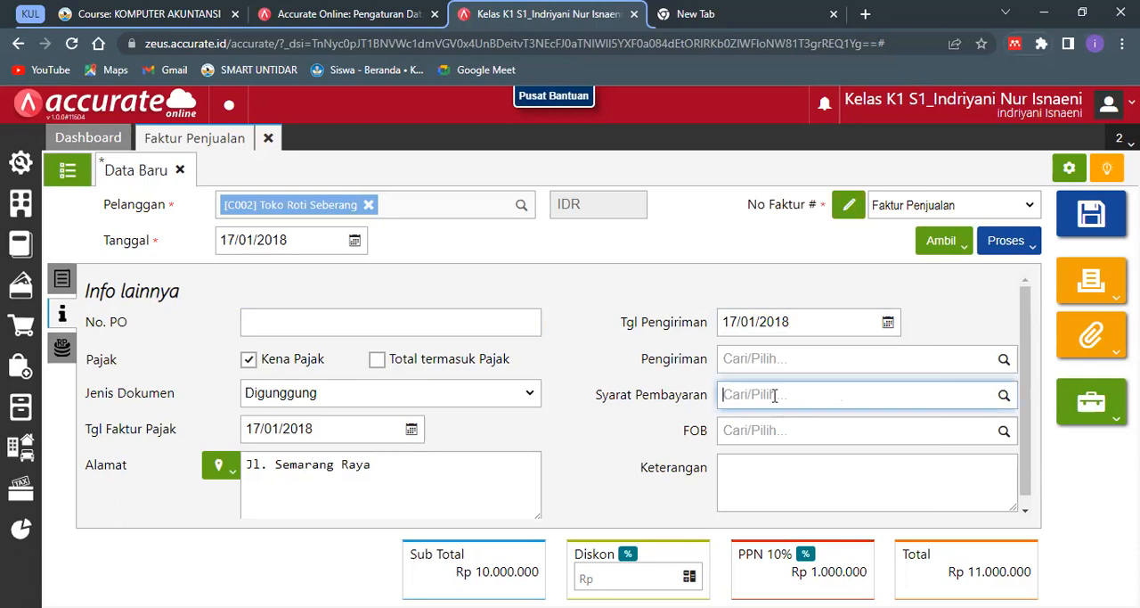
text(C)
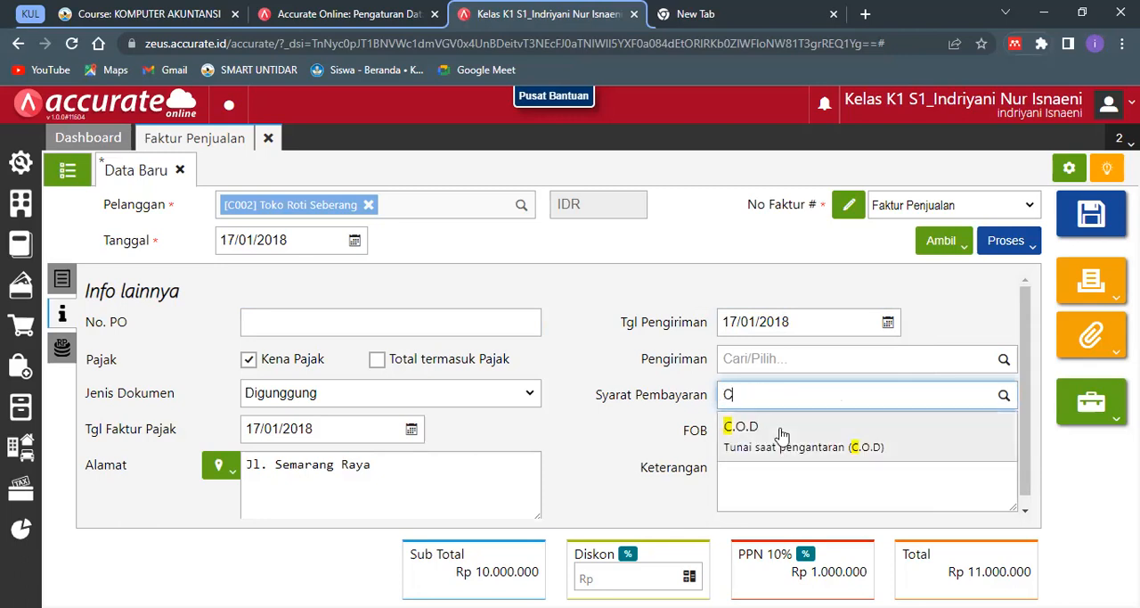
click(781, 434)
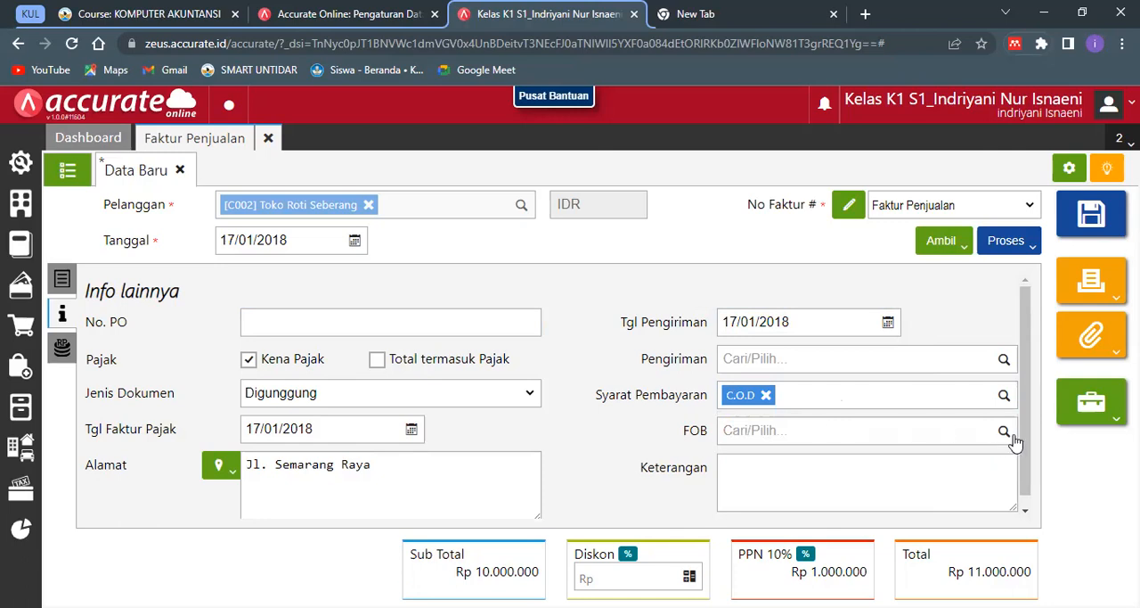
scroll(1029, 494, down, 1)
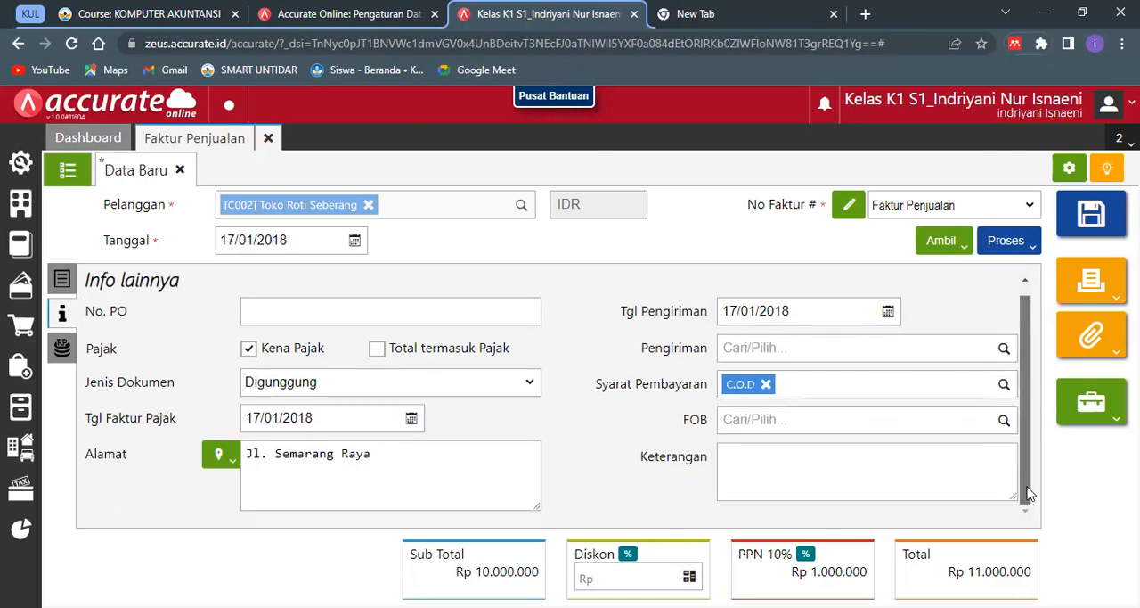
- Enter "Penjualan Tunai Promo" as the sales invoice's Keterangan
click(878, 486)
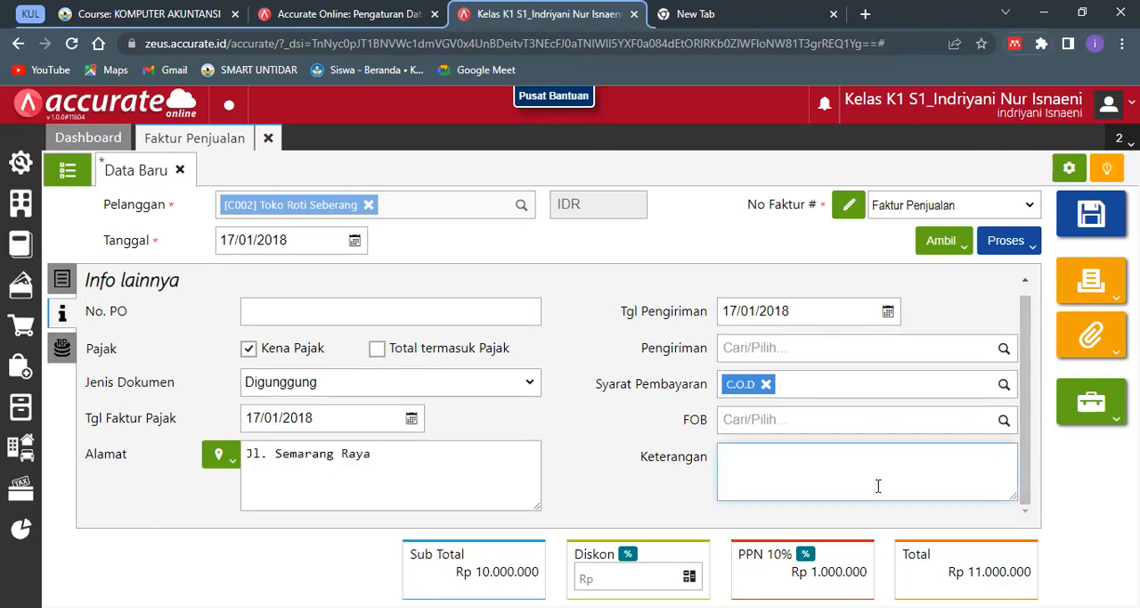
text(Penjualan Tunai P)
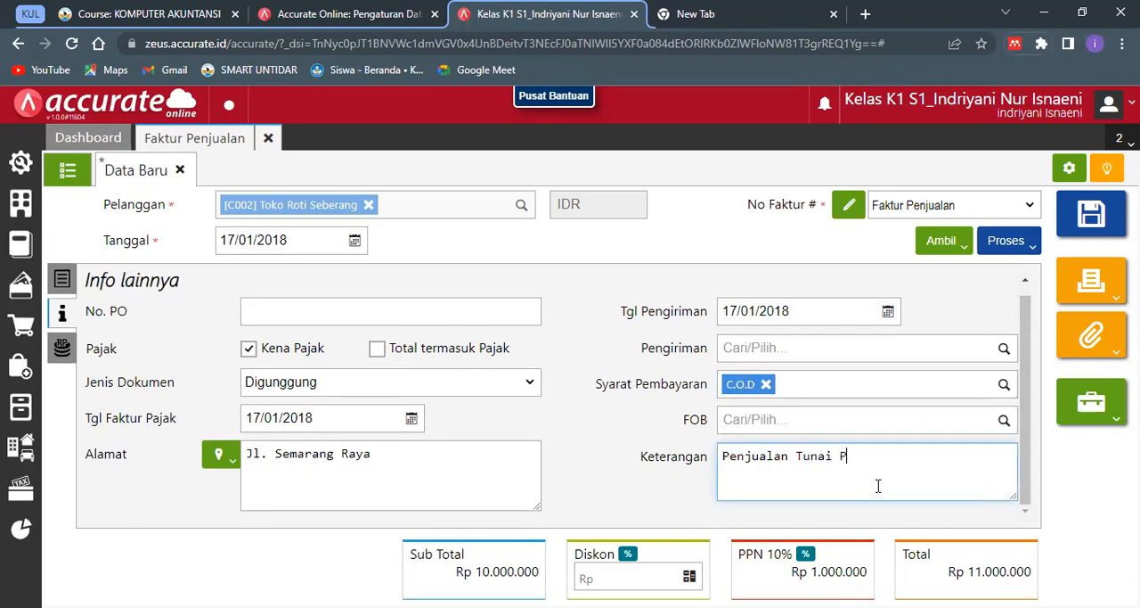
text(romo)
click(898, 526)
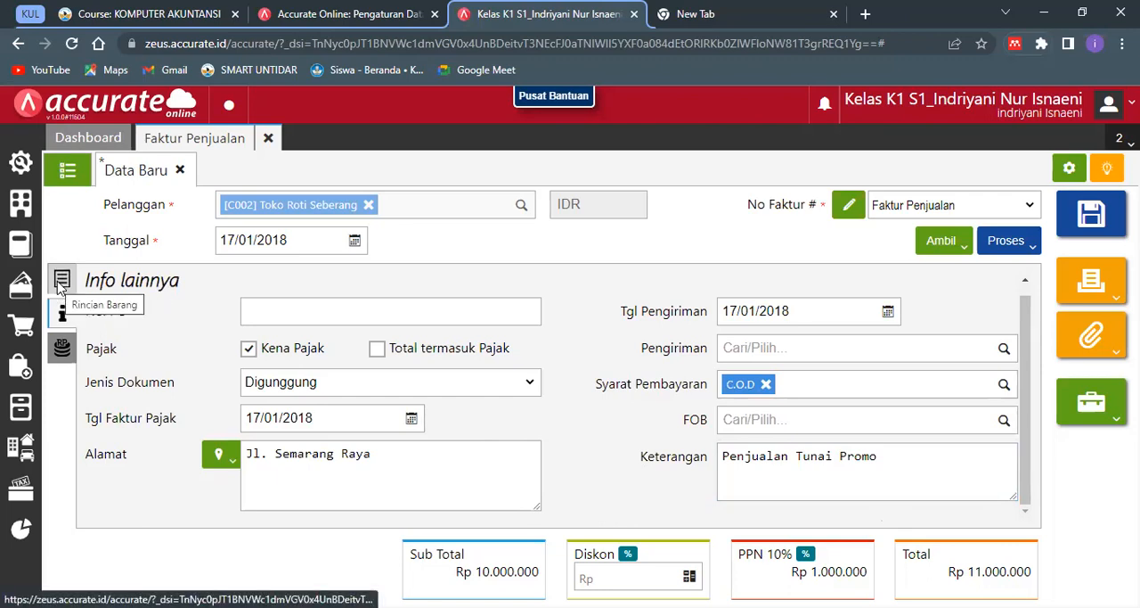
- Process the Toko Roti Seberang sales invoice into a Pembayaran to create its Penerimaan Penjualan receipt
click(1018, 257)
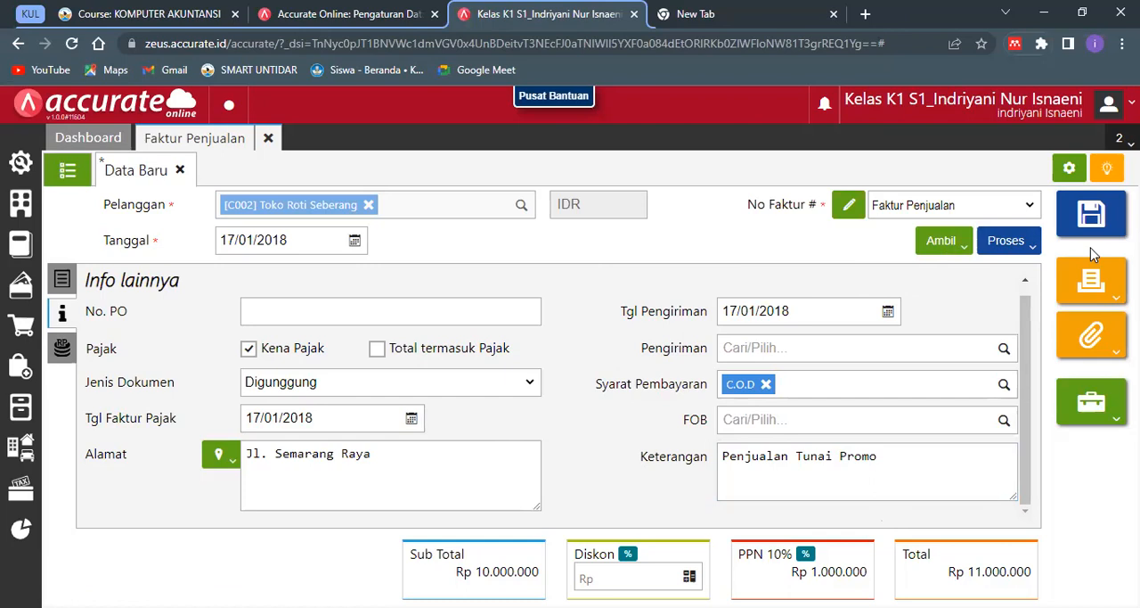
click(1025, 253)
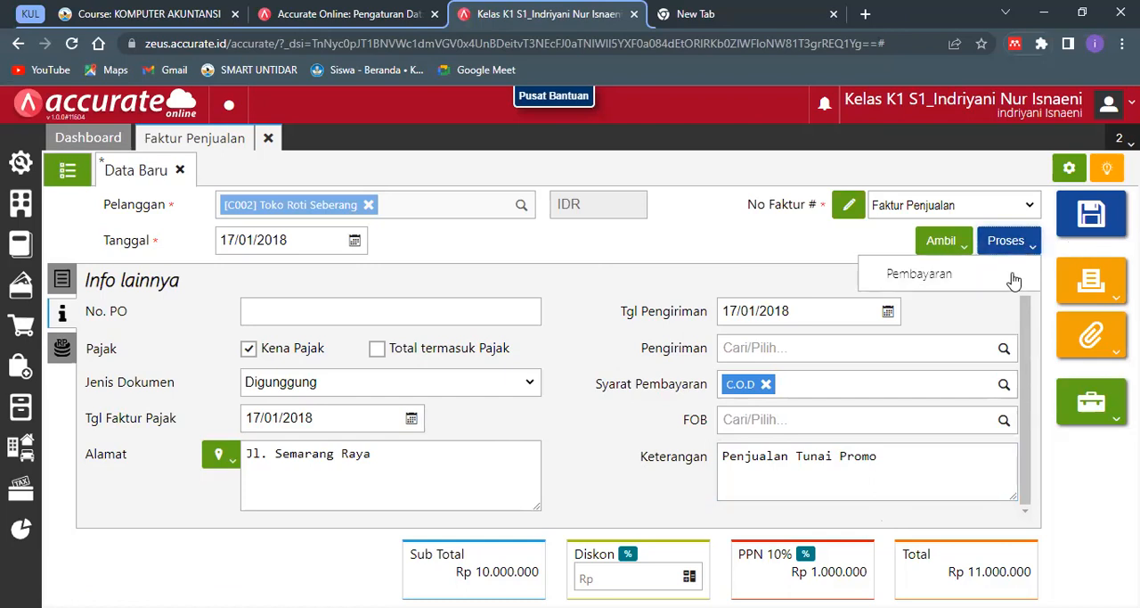
click(1013, 278)
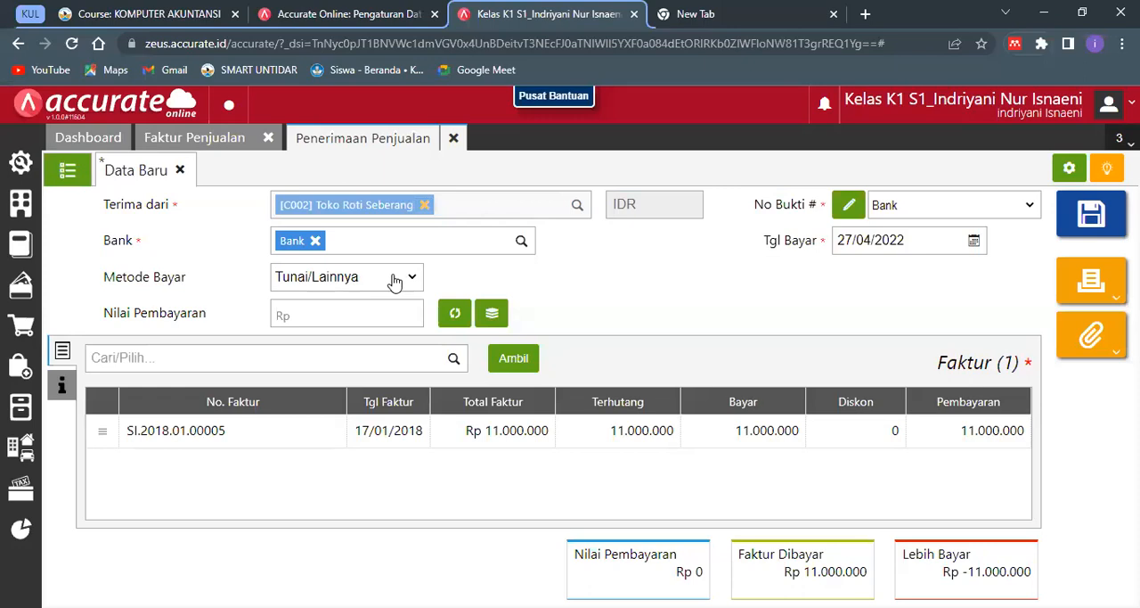
- Set the receipt's Metode Bayar to Transfer Bank and fill Nilai Pembayaran with the invoice amount of Rp 11.000.000
click(395, 281)
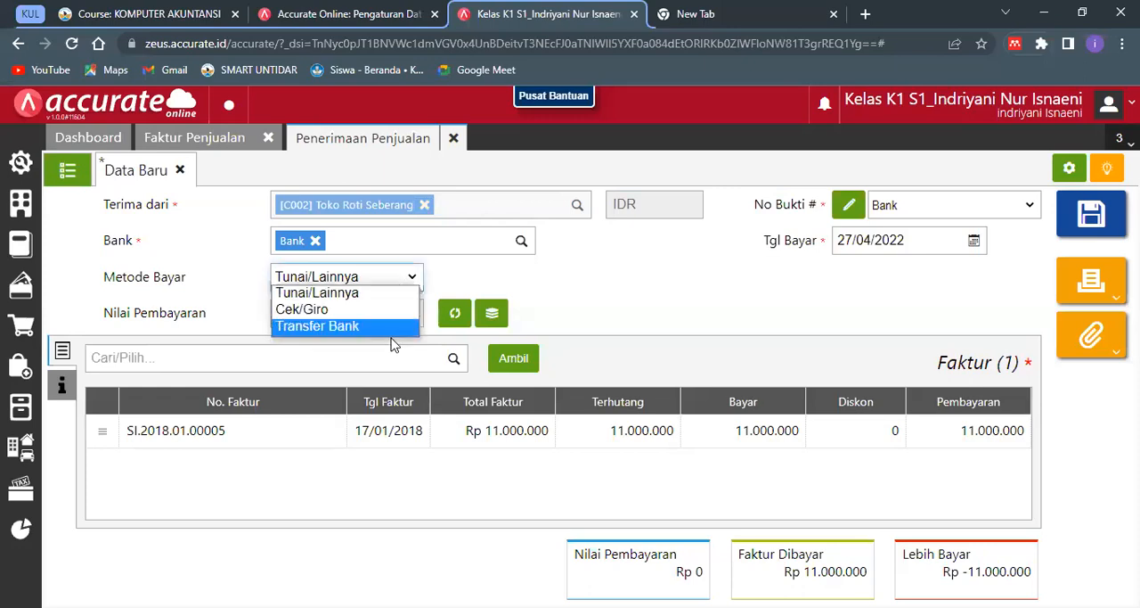
click(392, 343)
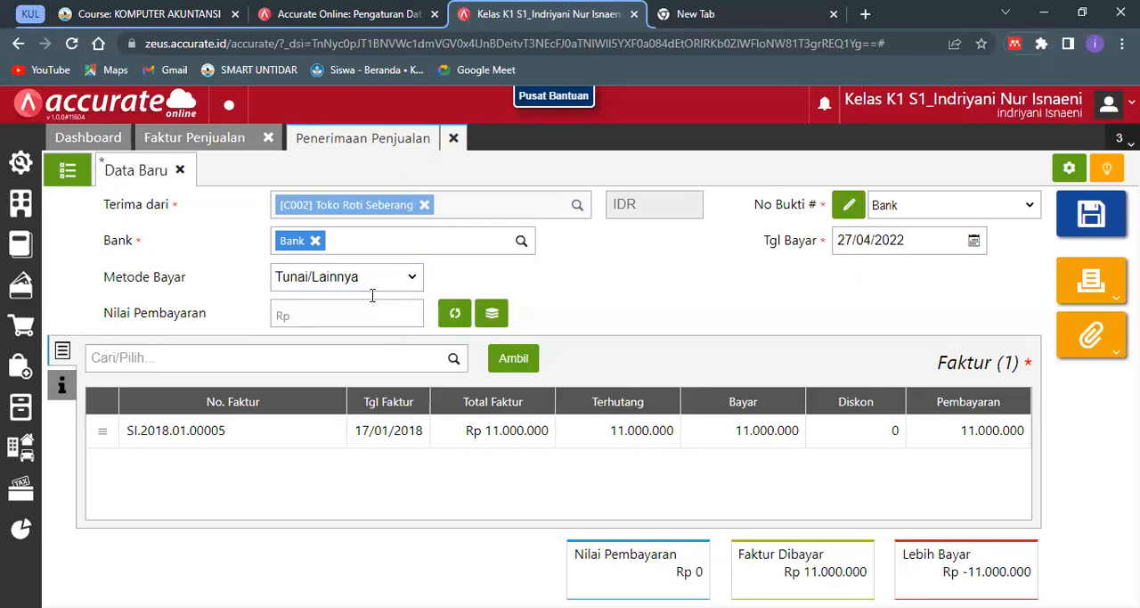
click(370, 279)
click(377, 327)
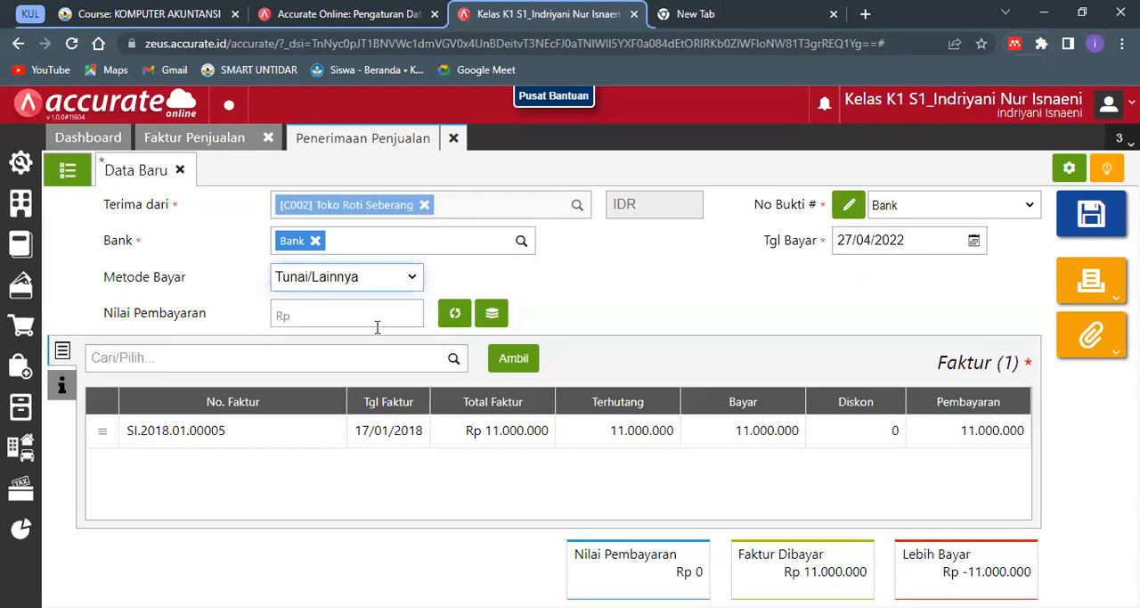
click(453, 317)
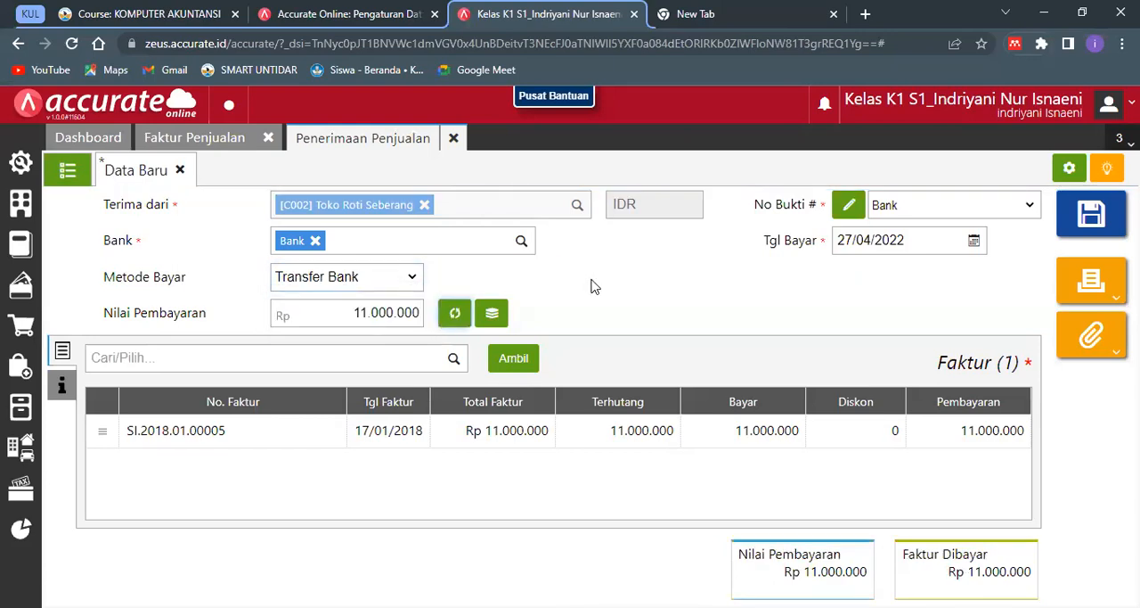
- Set the sales receipt's Tgl Bayar to 17/01/2018
click(852, 241)
text(17/)
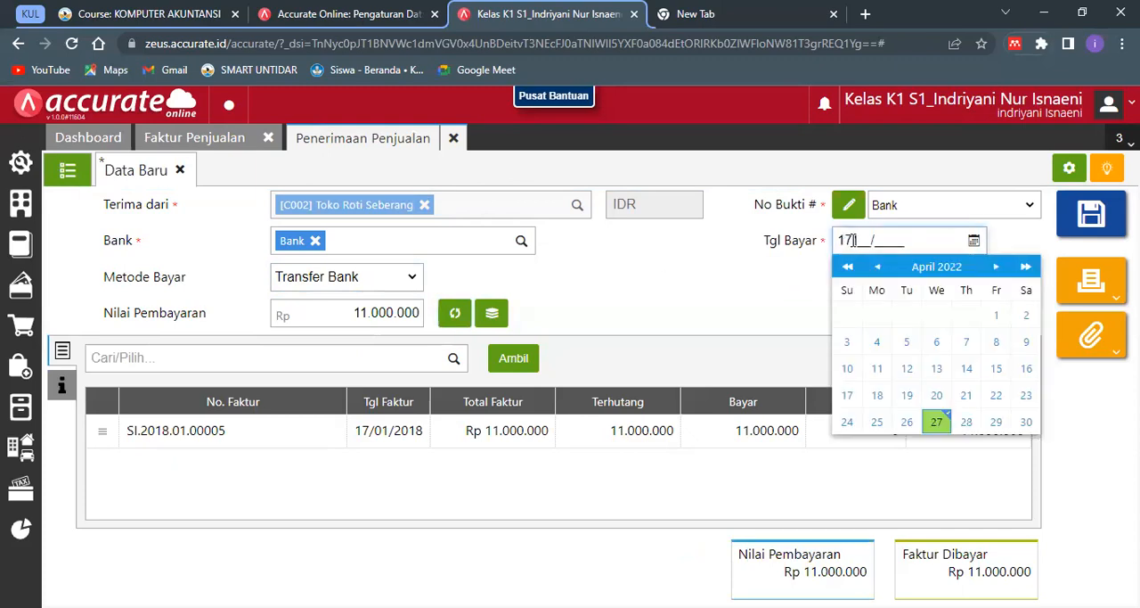
text(01/2018)
click(567, 370)
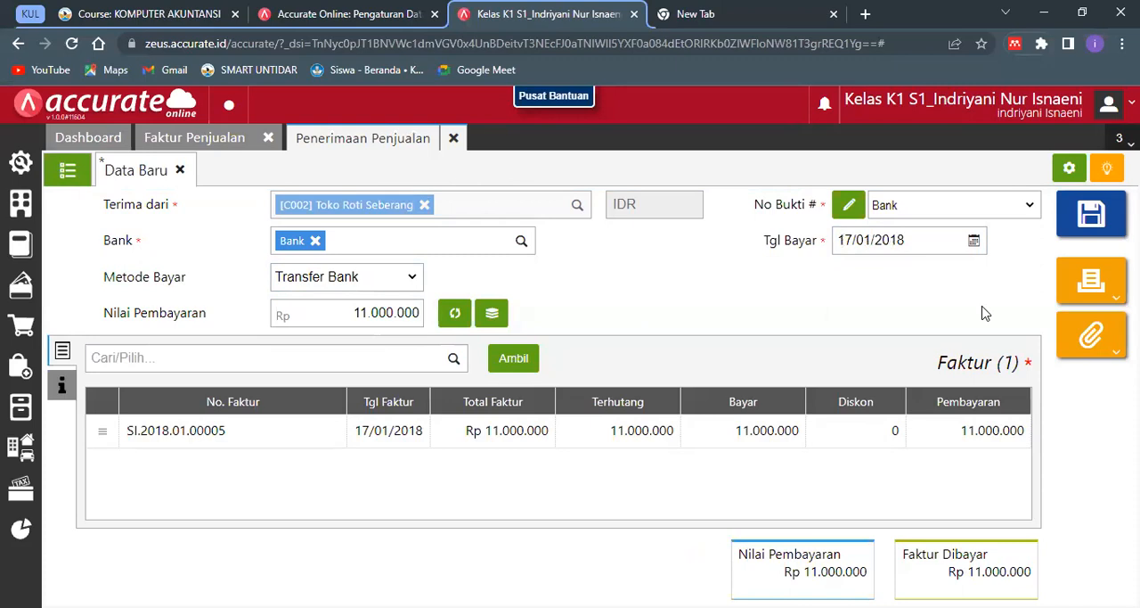
- Enter "Penerimaan Penjualan Promo" as the receipt's Keterangan under Info lainnya and save the receipt
click(342, 391)
text(Penerimaan Penjualan Promo)
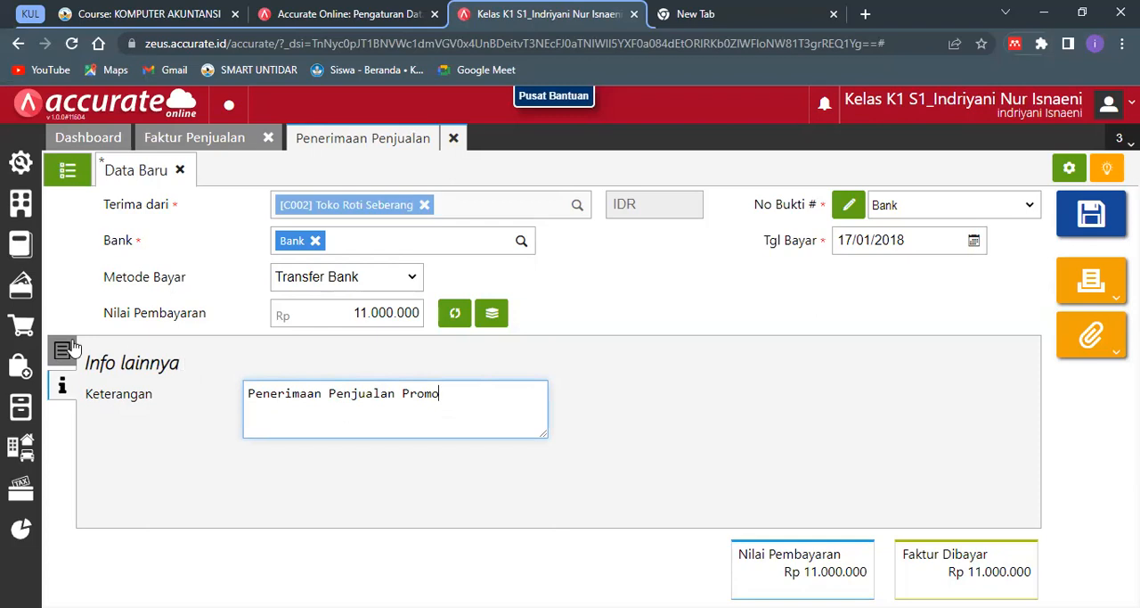
click(60, 350)
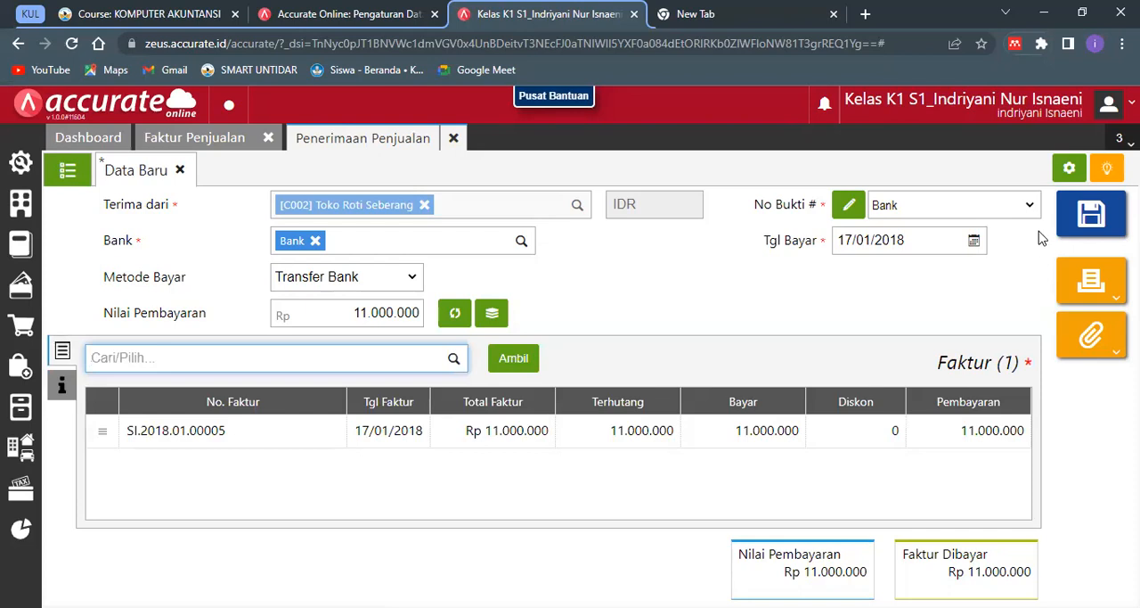
click(1081, 210)
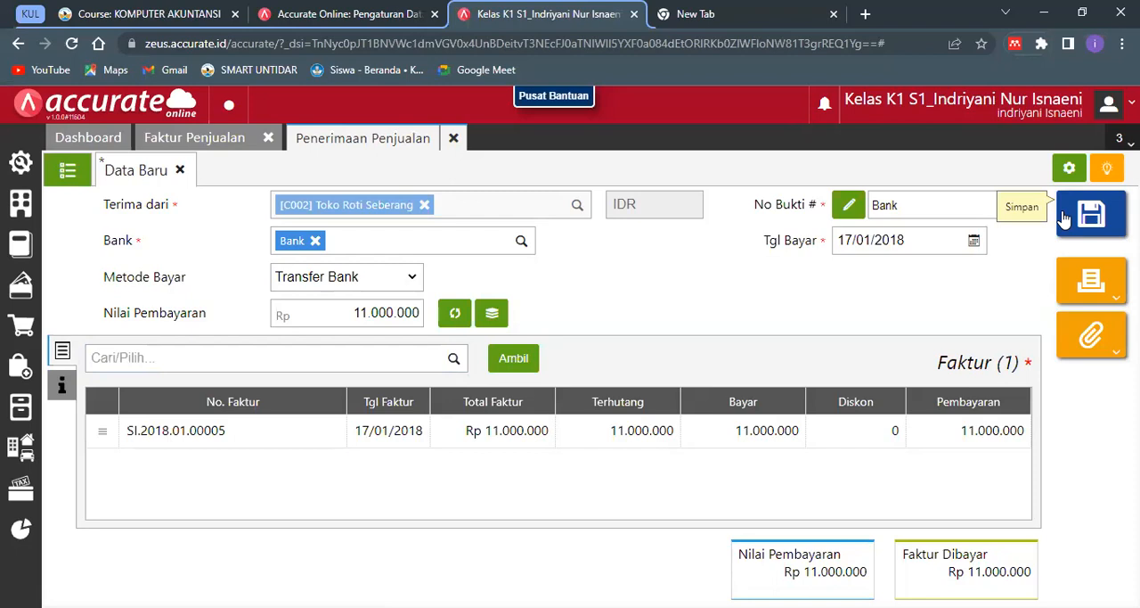